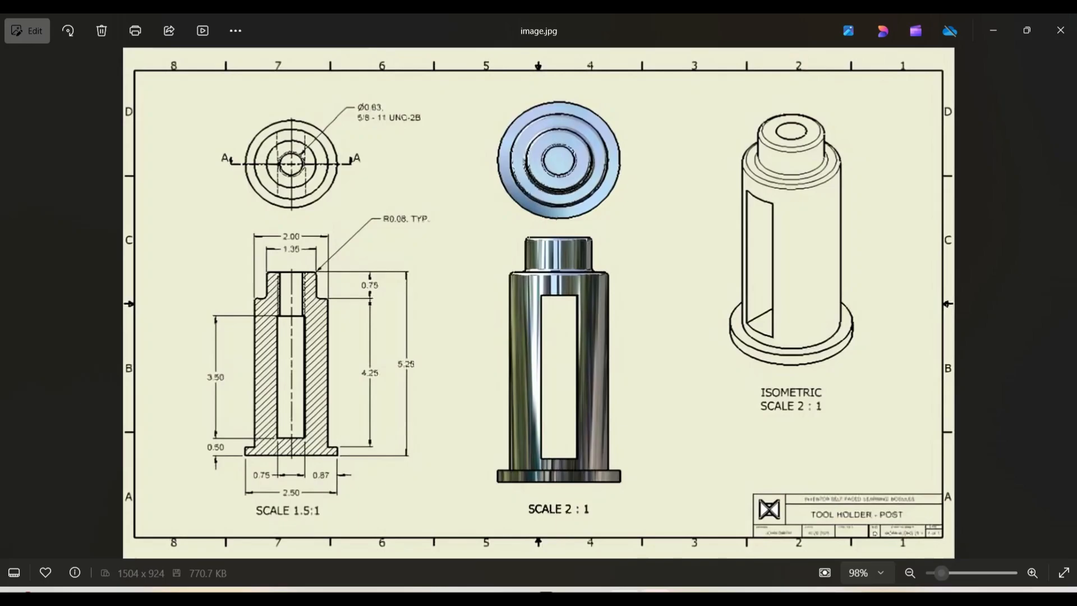
Step: Switch to Autodesk Inventor and open the settings for managing projects
{"action": "left_click", "coordinate": [634, 589]}
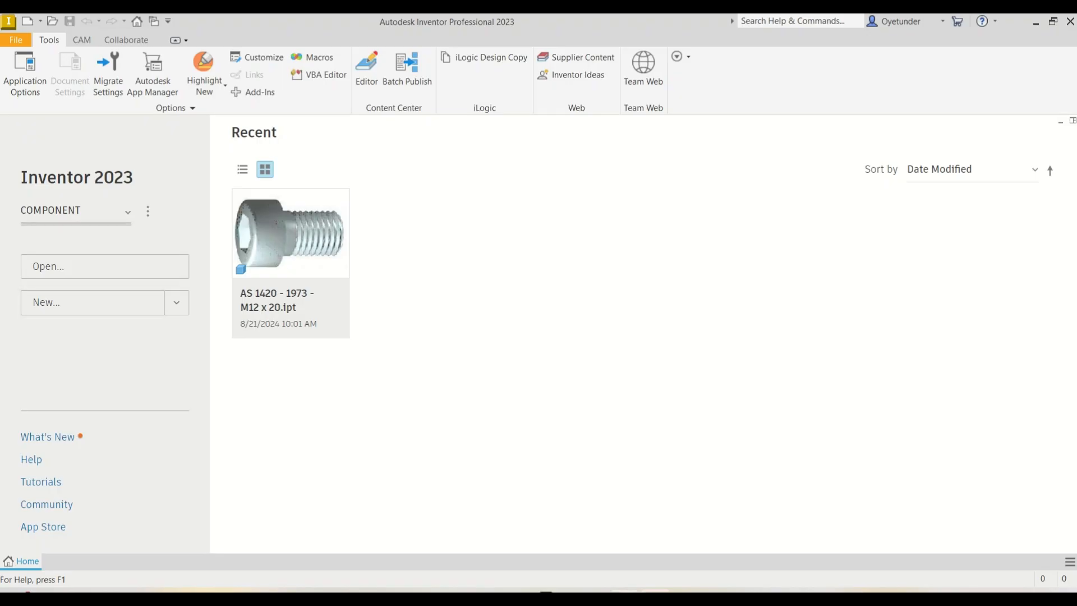
{"action": "left_click", "coordinate": [75, 210]}
{"action": "left_click", "coordinate": [148, 211]}
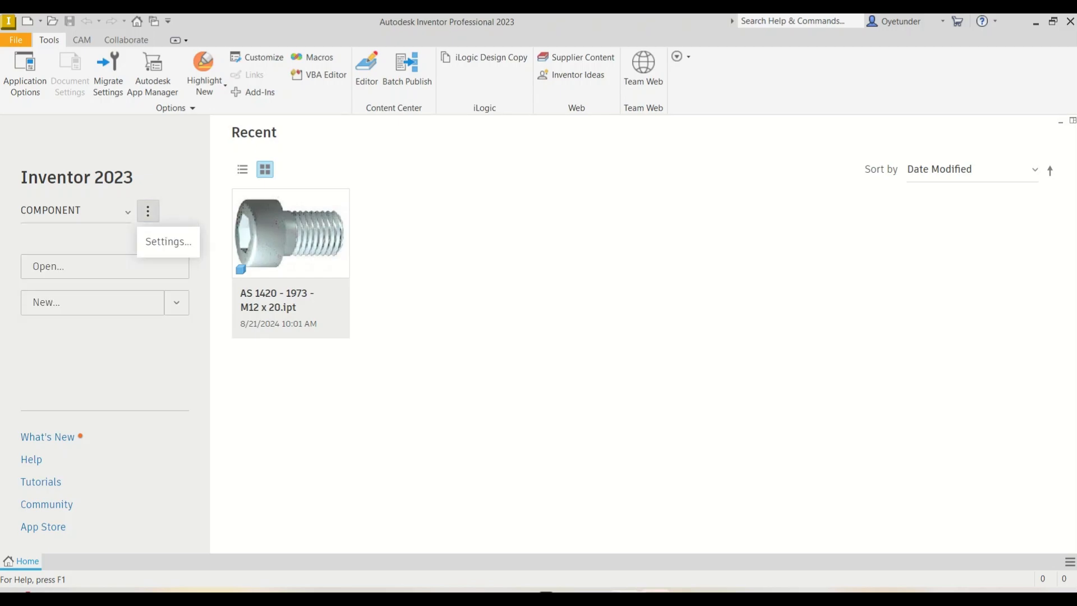
{"action": "left_click", "coordinate": [168, 242]}
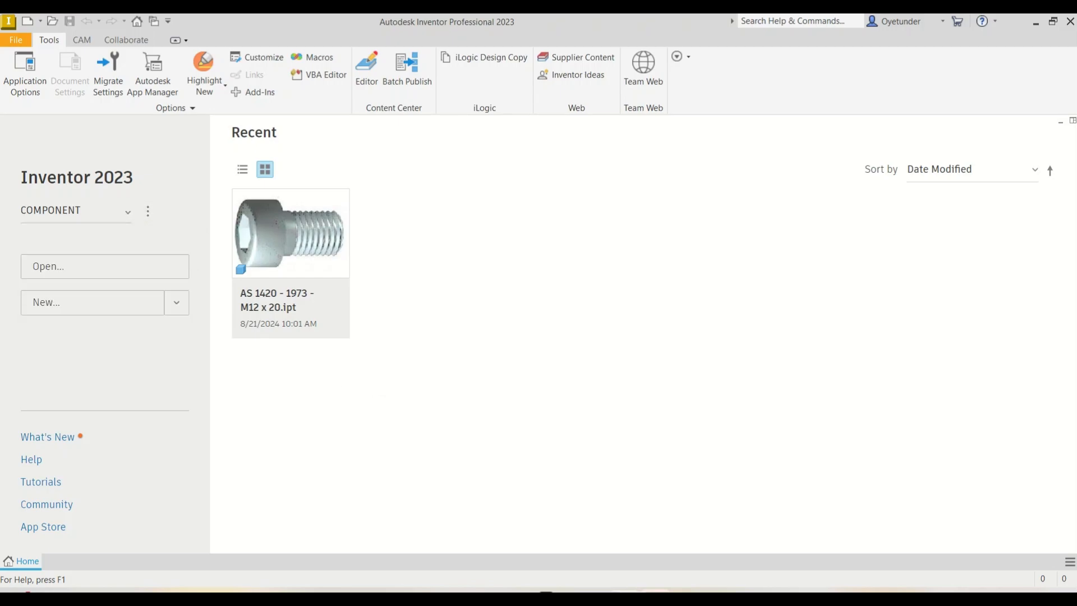
{"action": "key", "text": "Return"}
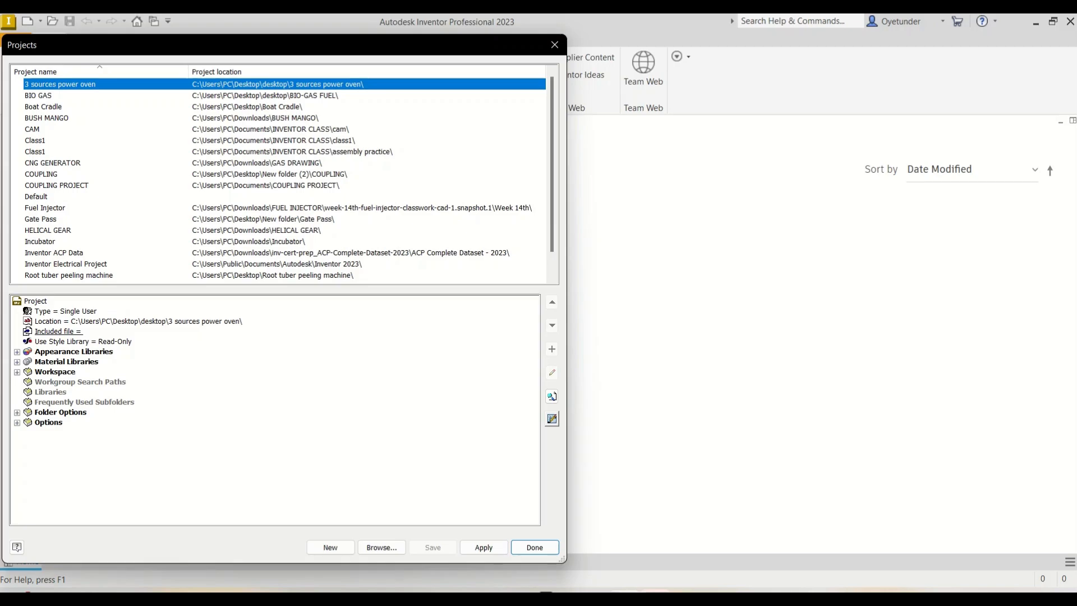
Step: Start a new single-user project and name it COMPONENT
{"action": "left_click", "coordinate": [330, 547]}
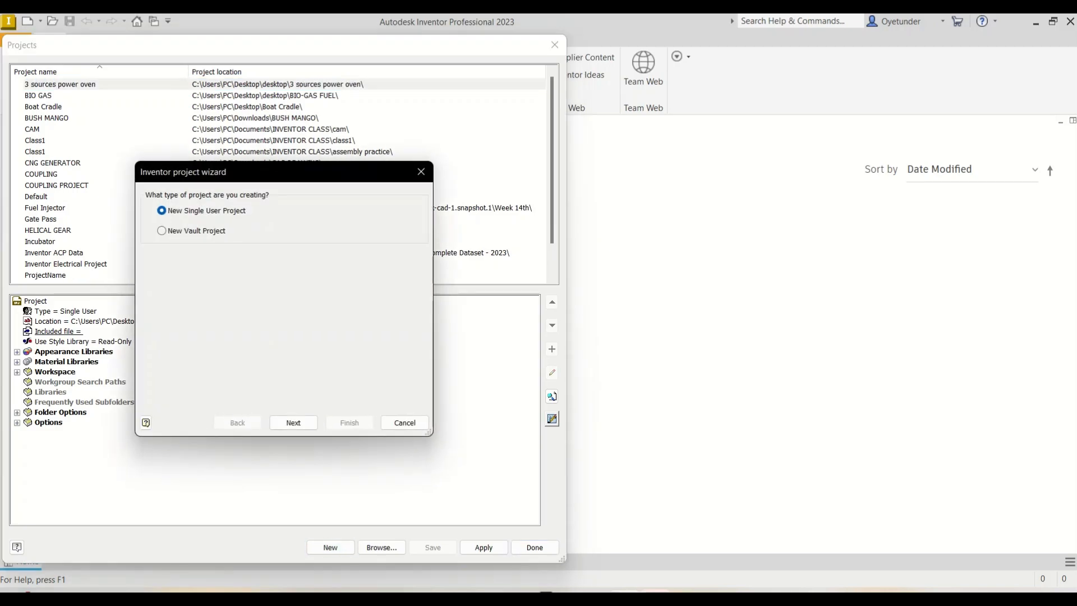
{"action": "key", "text": "Return"}
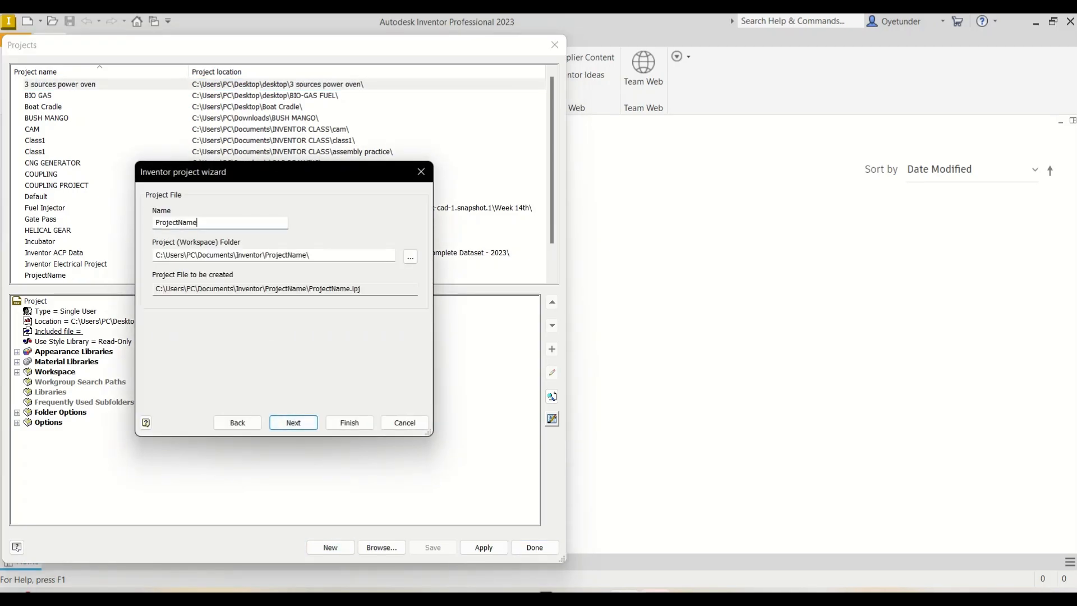
{"action": "type", "text": "CO"}
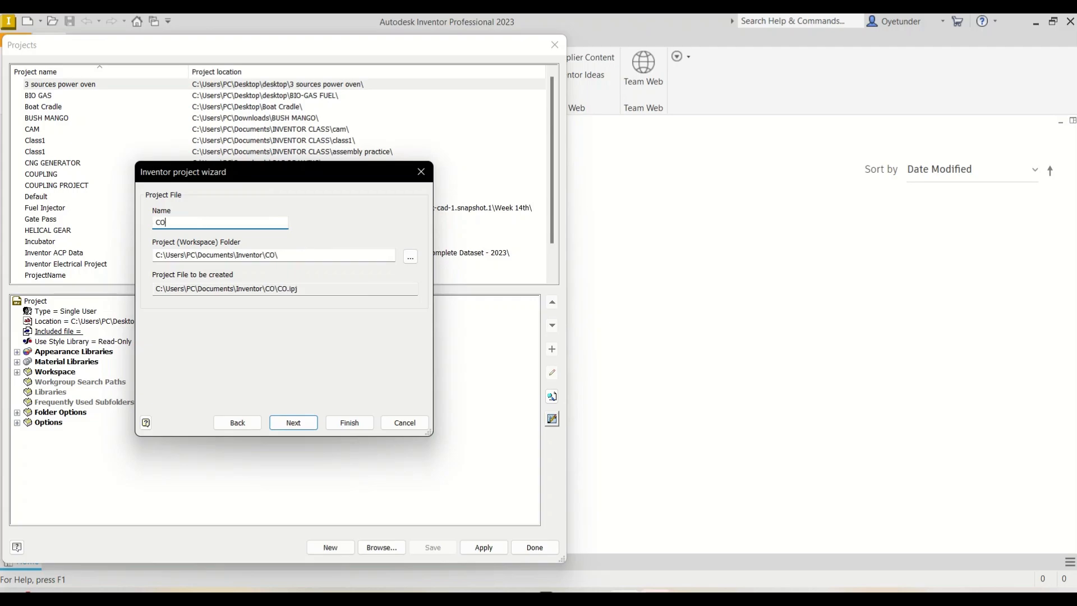
{"action": "type", "text": "MPONENT"}
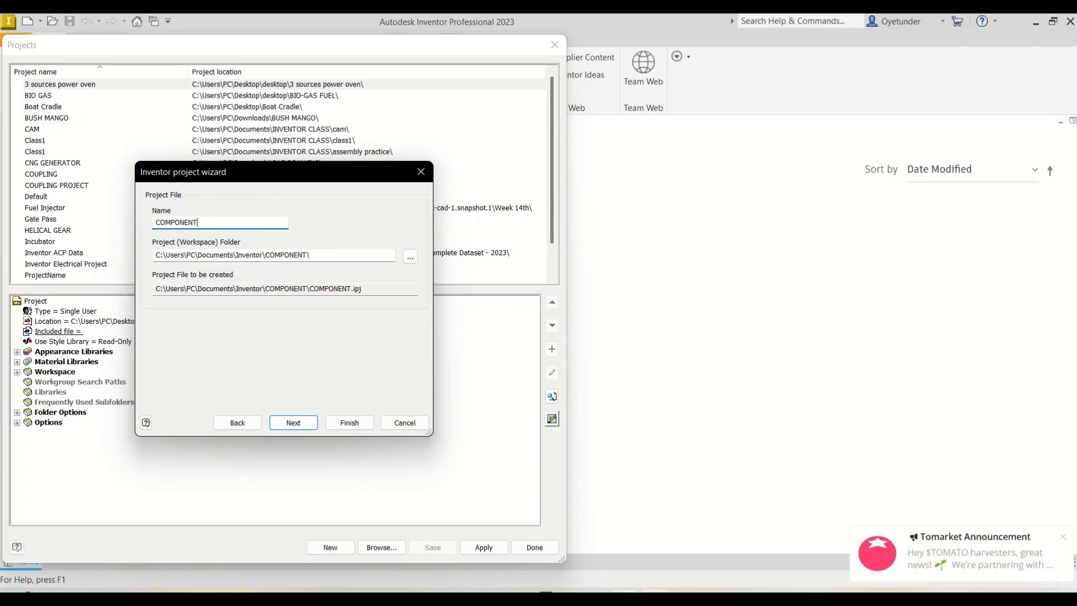
Step: Browse for the project location and create a folder named COMPONENT inside Documents > INVENTOR CLASS
{"action": "left_click", "coordinate": [410, 257]}
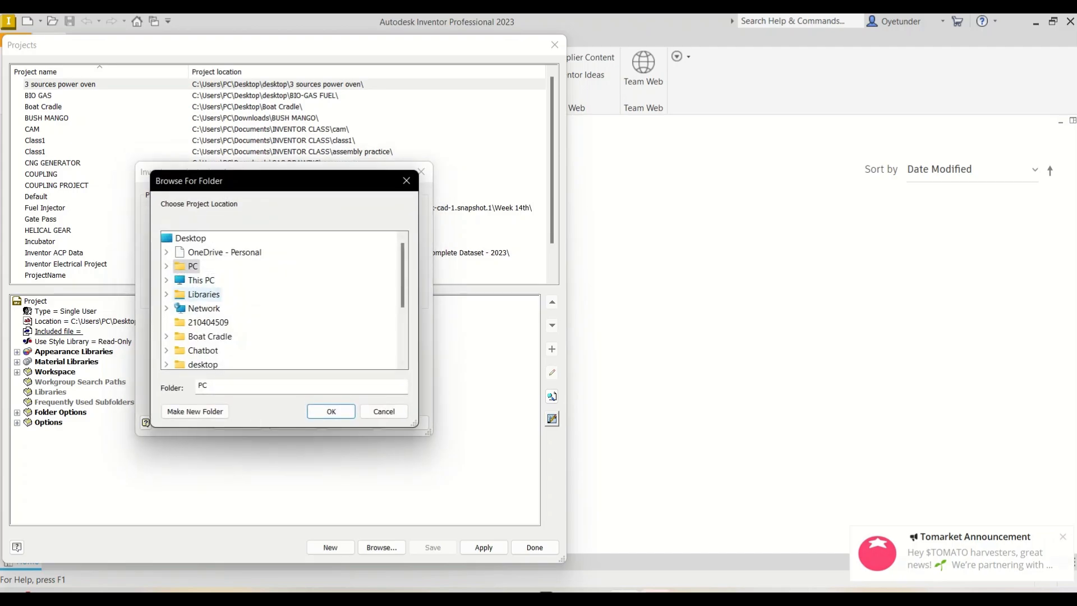
{"action": "left_click", "coordinate": [201, 280]}
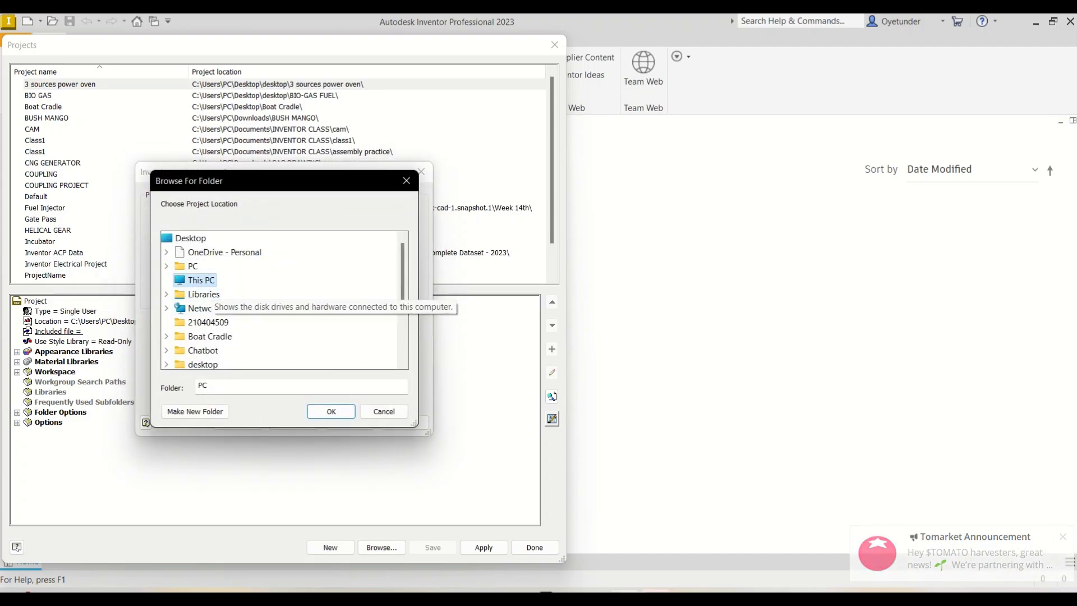
{"action": "left_click", "coordinate": [222, 280]}
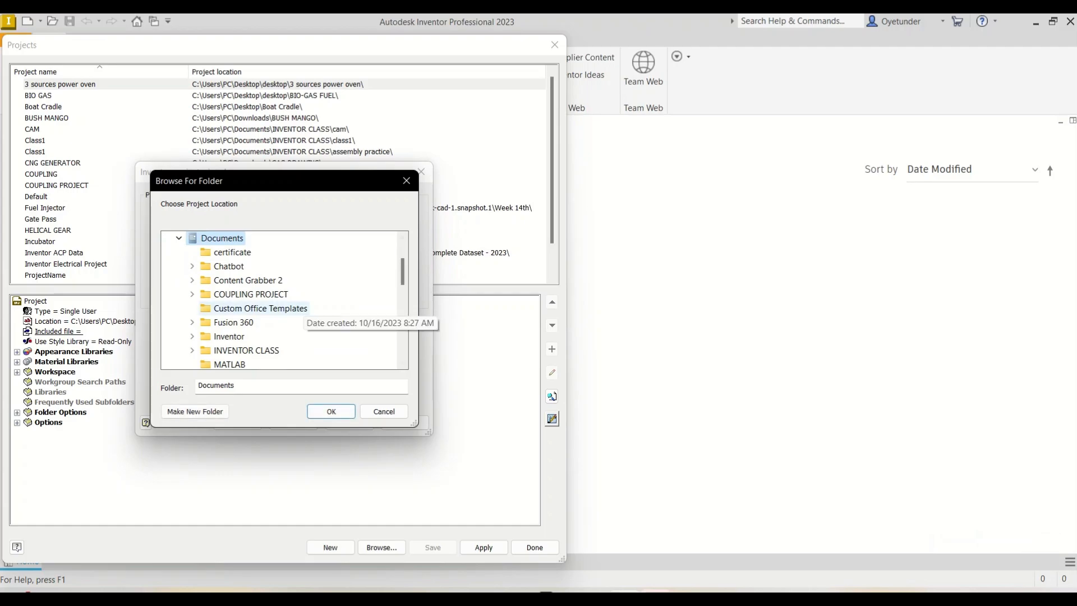
{"action": "left_click", "coordinate": [246, 350]}
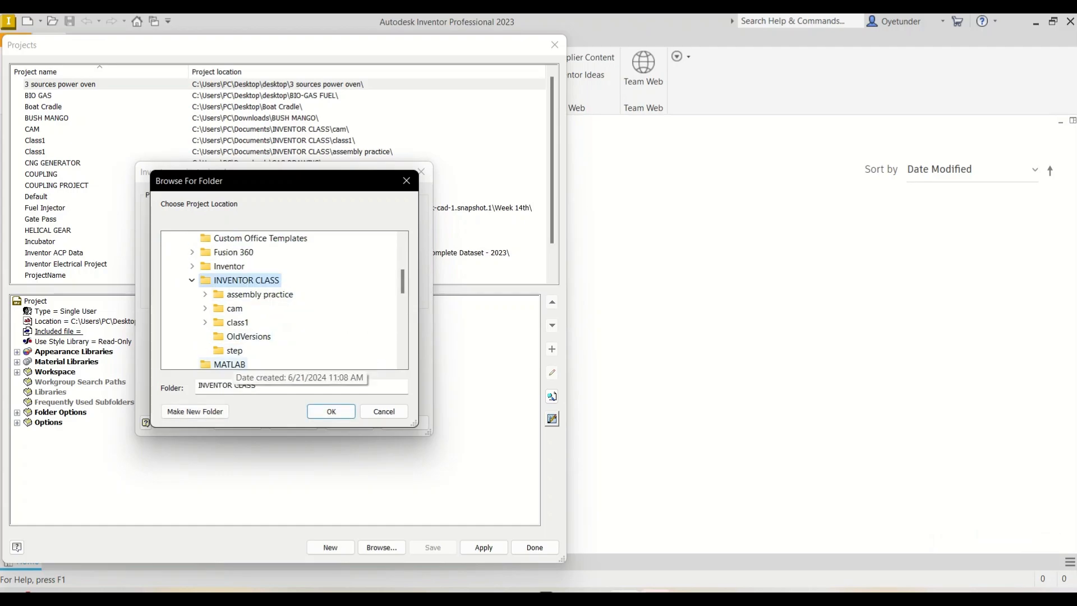
{"action": "left_click", "coordinate": [233, 351]}
{"action": "left_click", "coordinate": [248, 336]}
{"action": "left_click", "coordinate": [246, 280]}
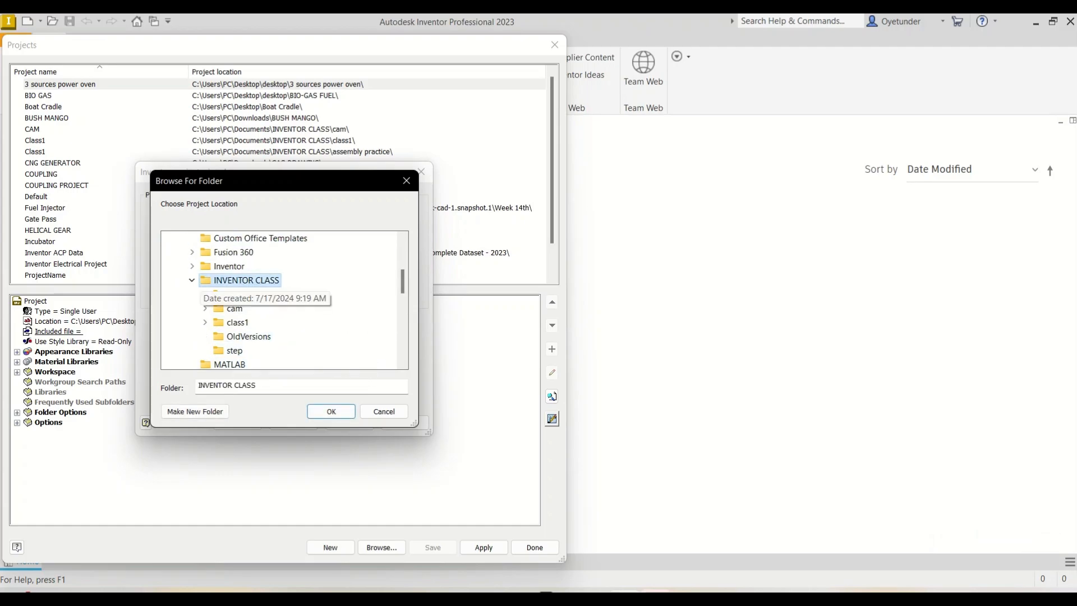
{"action": "left_click", "coordinate": [195, 411]}
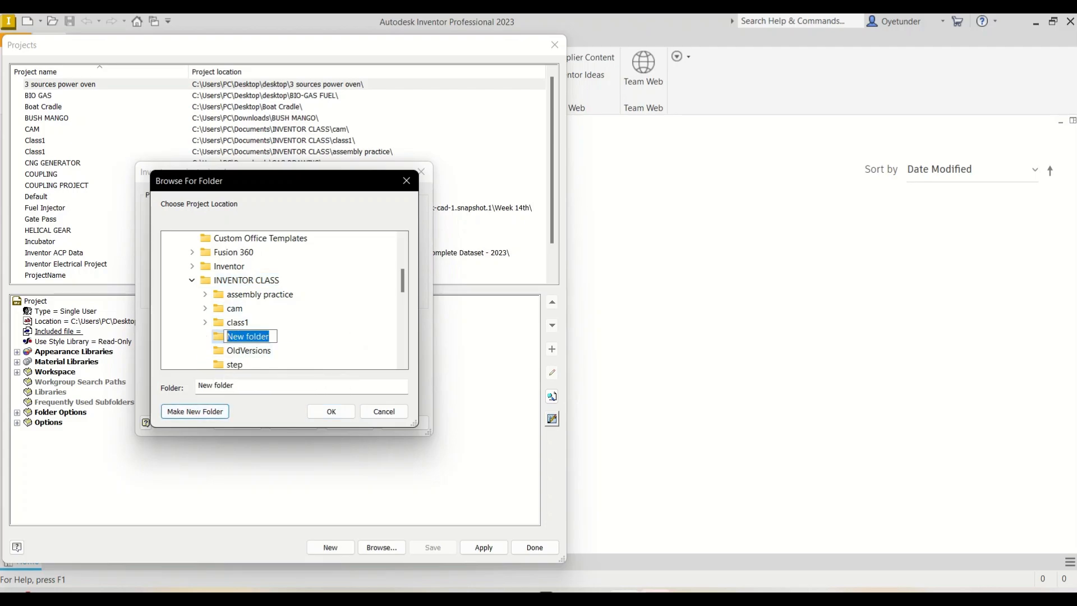
{"action": "type", "text": "COMPONENT"}
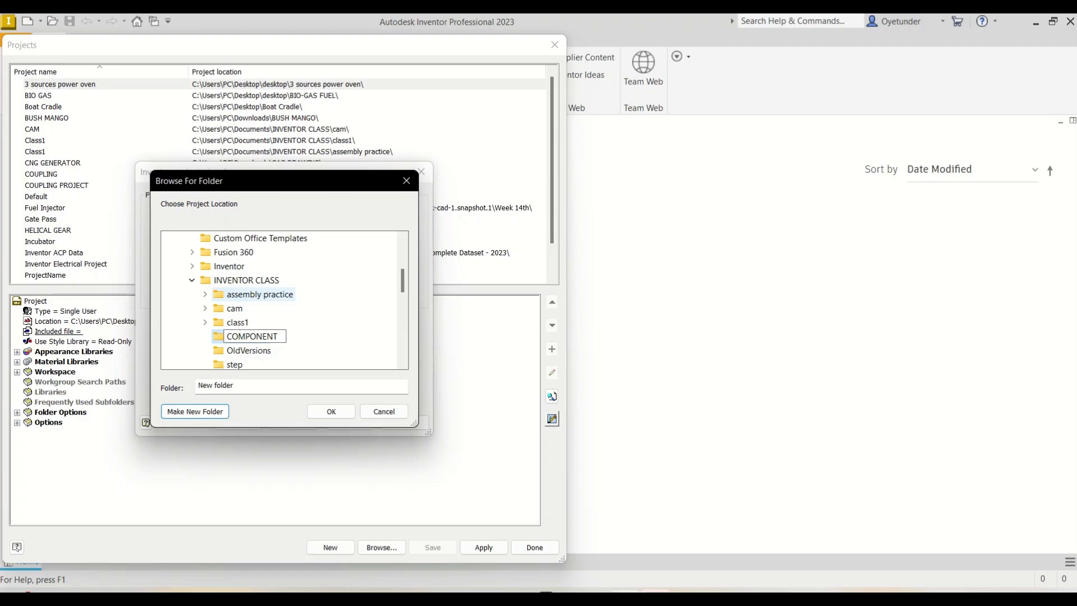
{"action": "key", "text": "Return"}
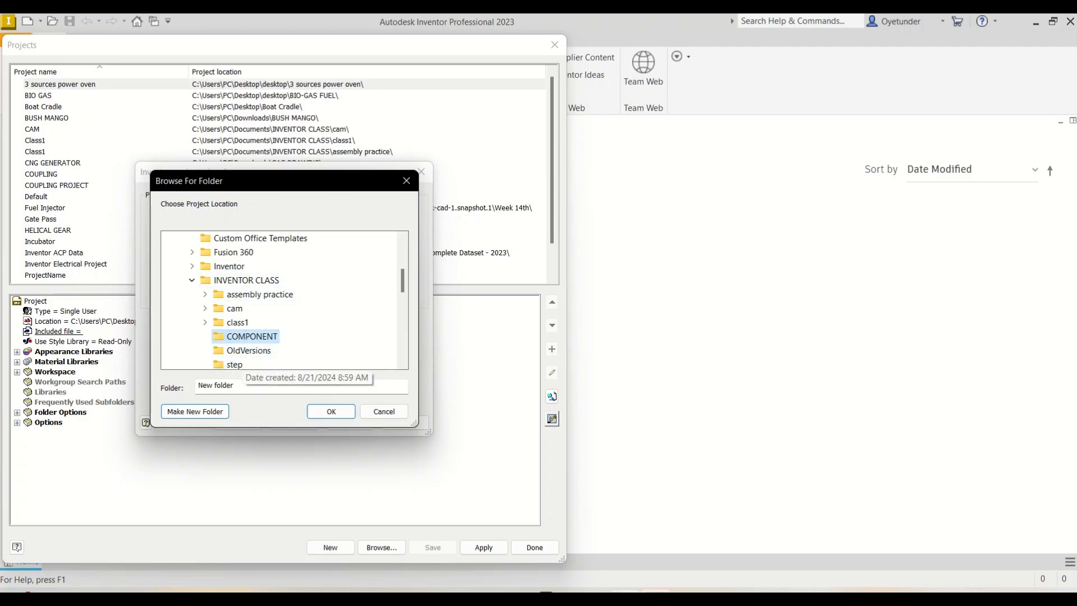
Step: Use the new COMPONENT folder under INVENTOR CLASS as the workspace and finish creating the project
{"action": "left_click", "coordinate": [236, 280]}
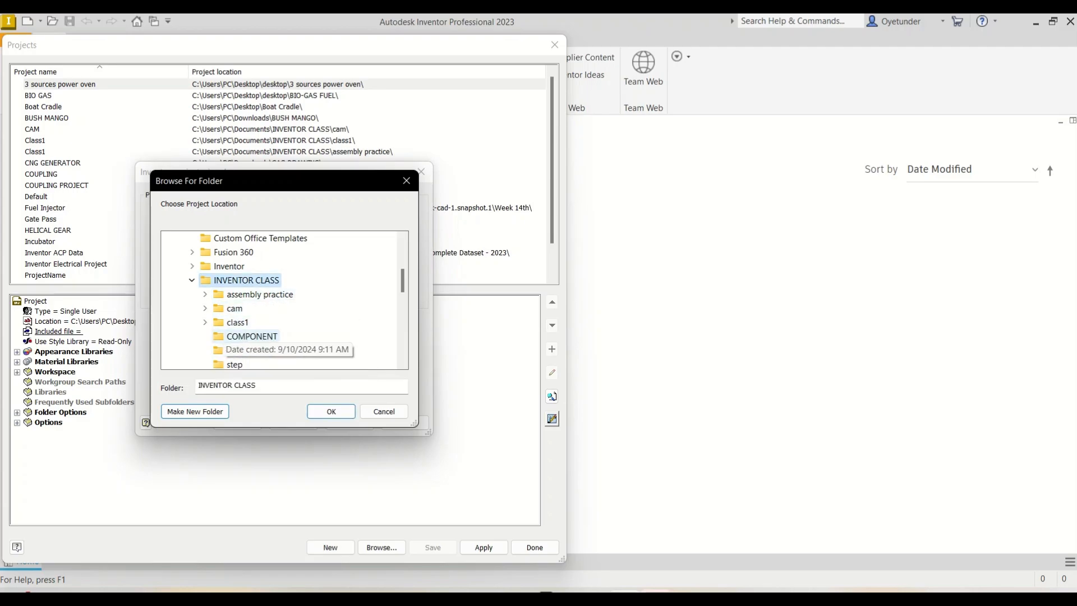
{"action": "left_click", "coordinate": [251, 336]}
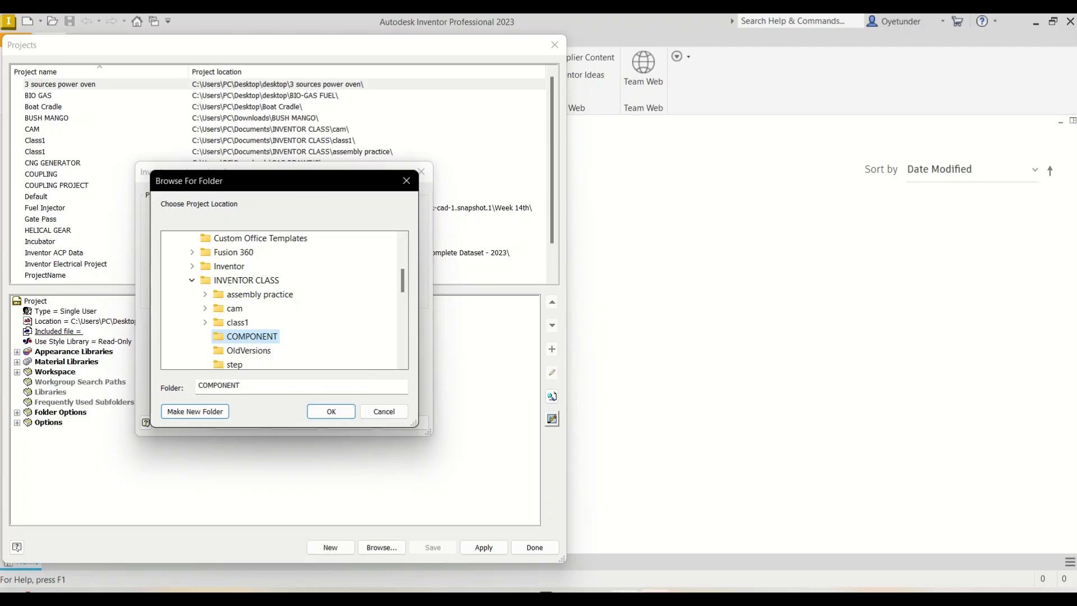
{"action": "left_click", "coordinate": [331, 411]}
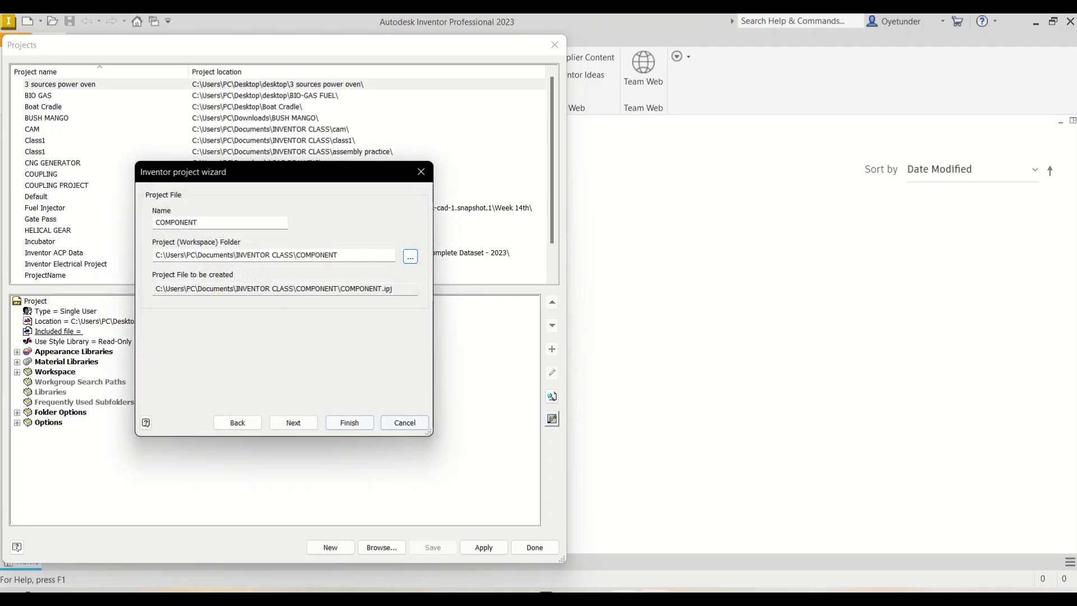
{"action": "left_click", "coordinate": [349, 423]}
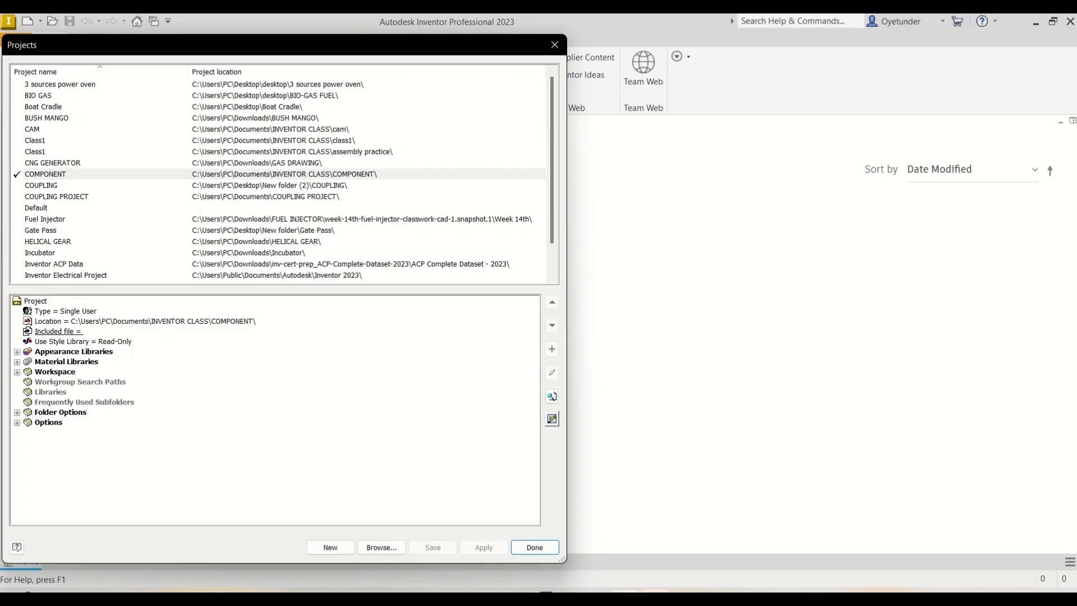
{"action": "key", "text": "Return"}
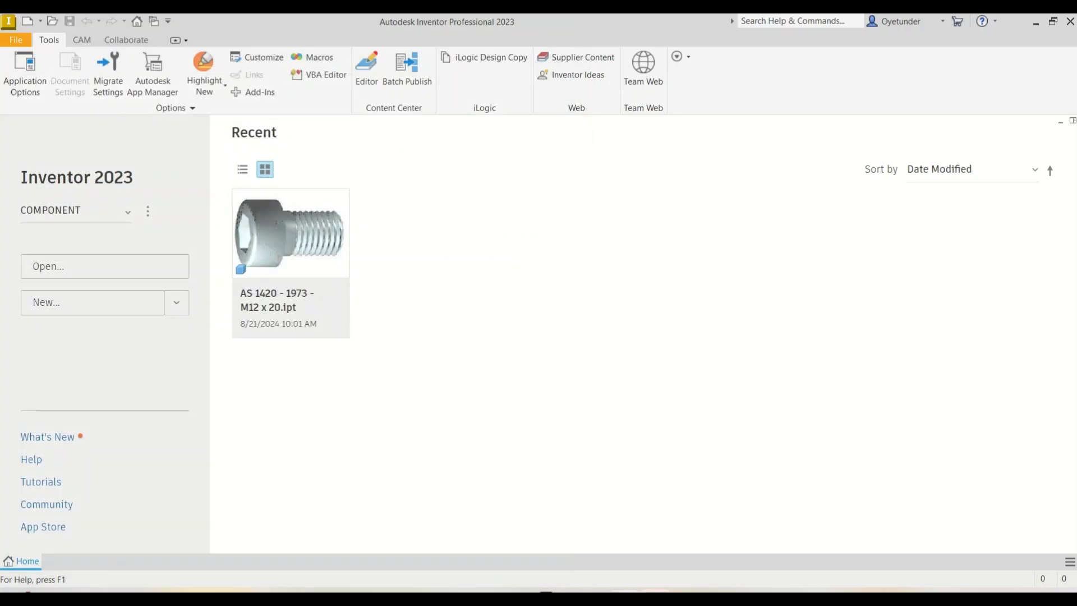
Step: Create a new part from the English Standard (in).ipt template
{"action": "key", "text": "ctrl+n"}
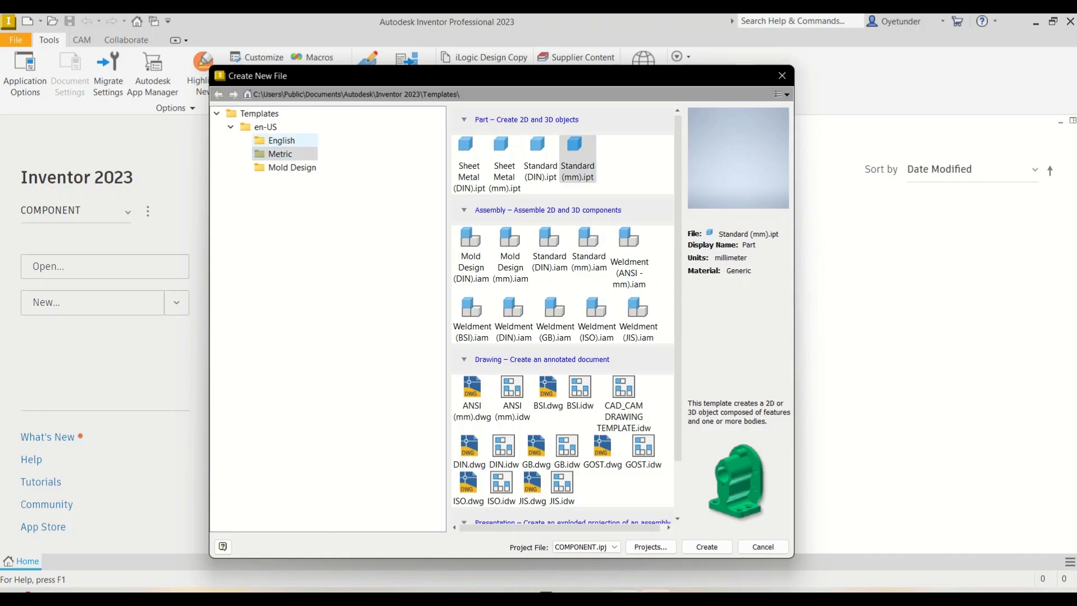
{"action": "left_click", "coordinate": [265, 127]}
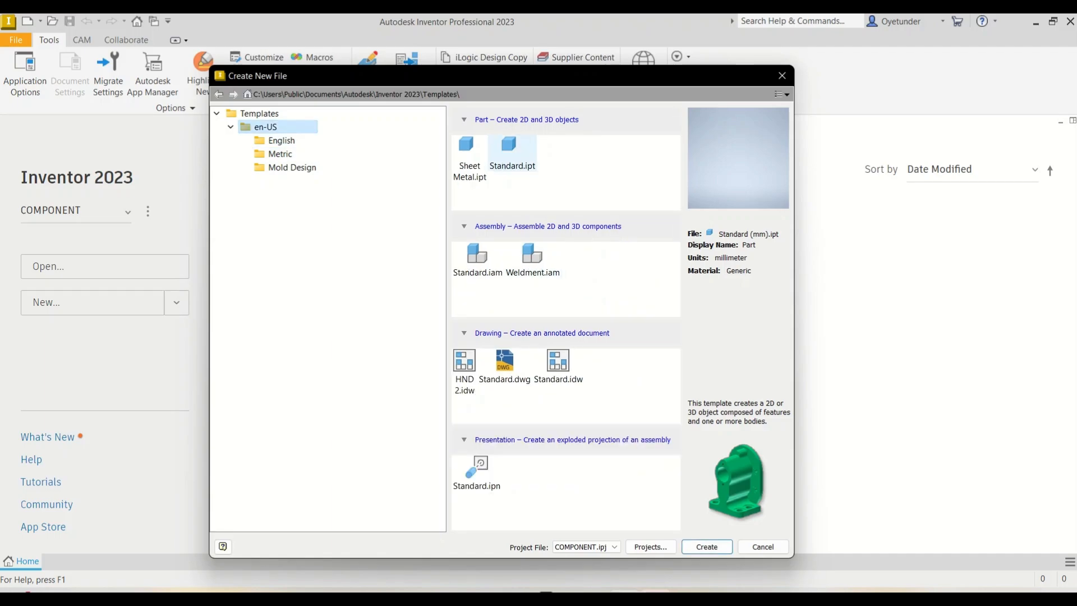
{"action": "left_click", "coordinate": [511, 153]}
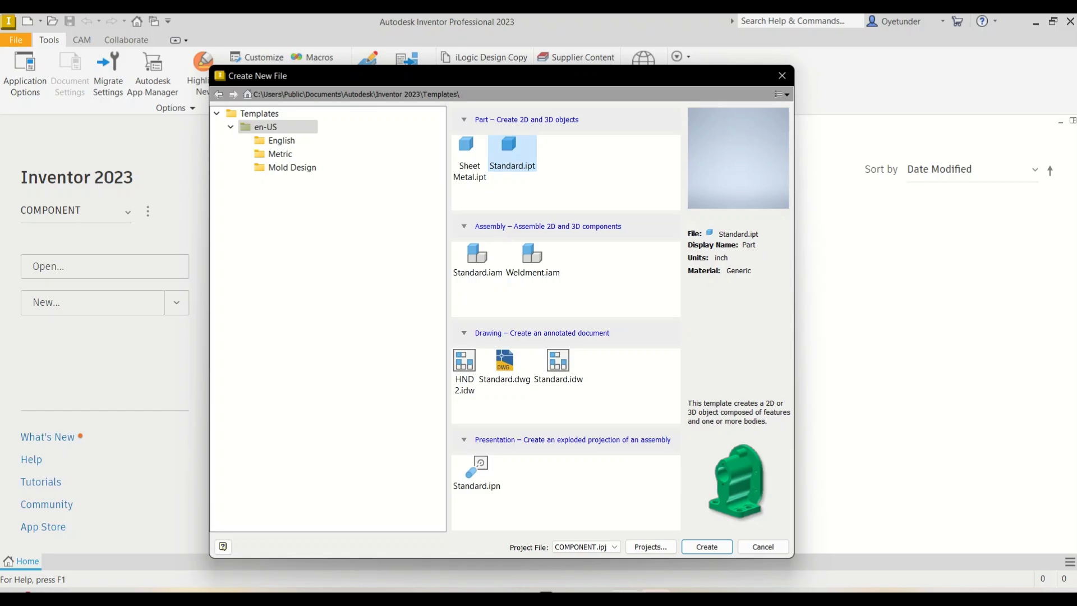
{"action": "left_click", "coordinate": [280, 154]}
{"action": "left_click", "coordinate": [577, 158]}
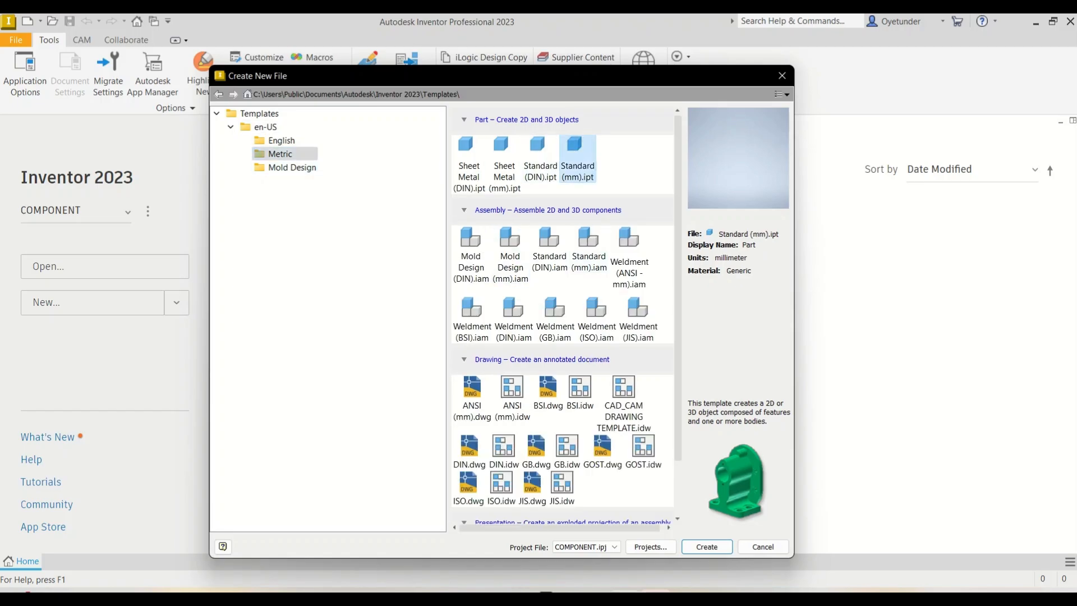
{"action": "left_click", "coordinate": [540, 158]}
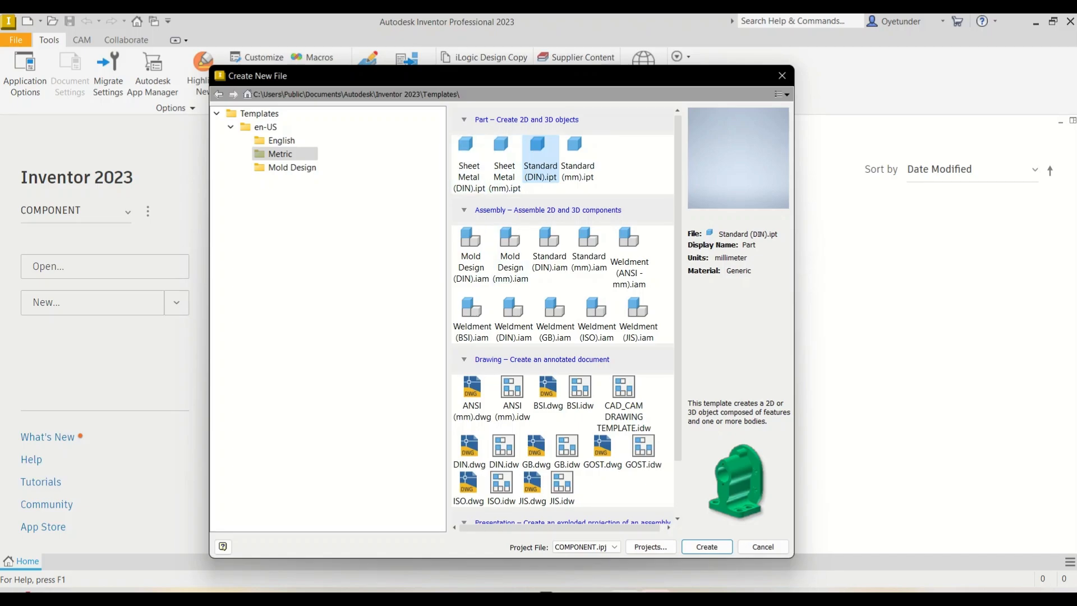
{"action": "left_click", "coordinate": [281, 141]}
{"action": "left_click", "coordinate": [497, 159]}
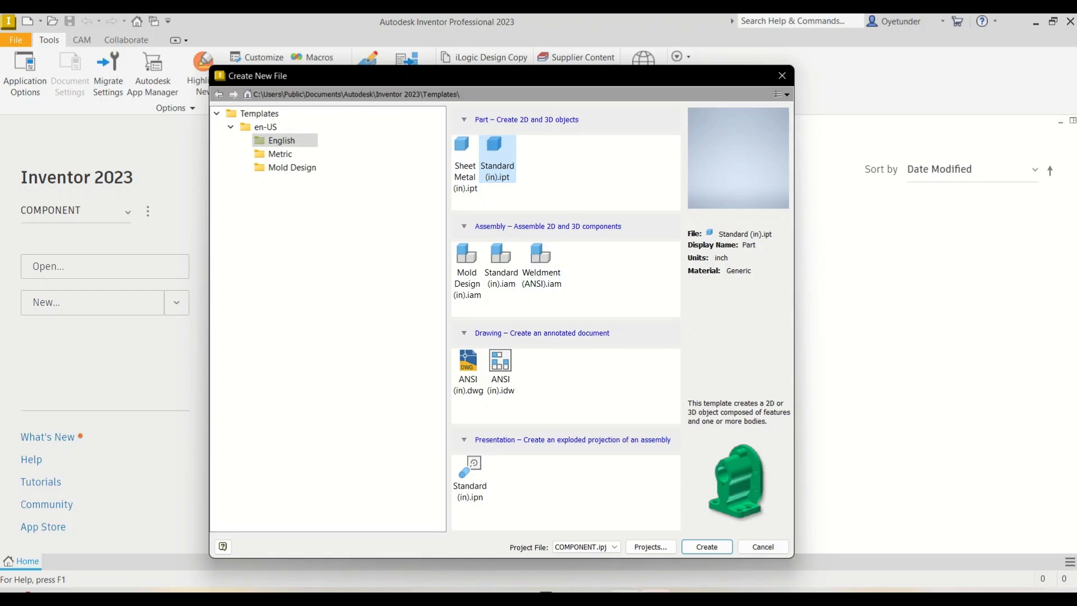
{"action": "left_click", "coordinate": [706, 547]}
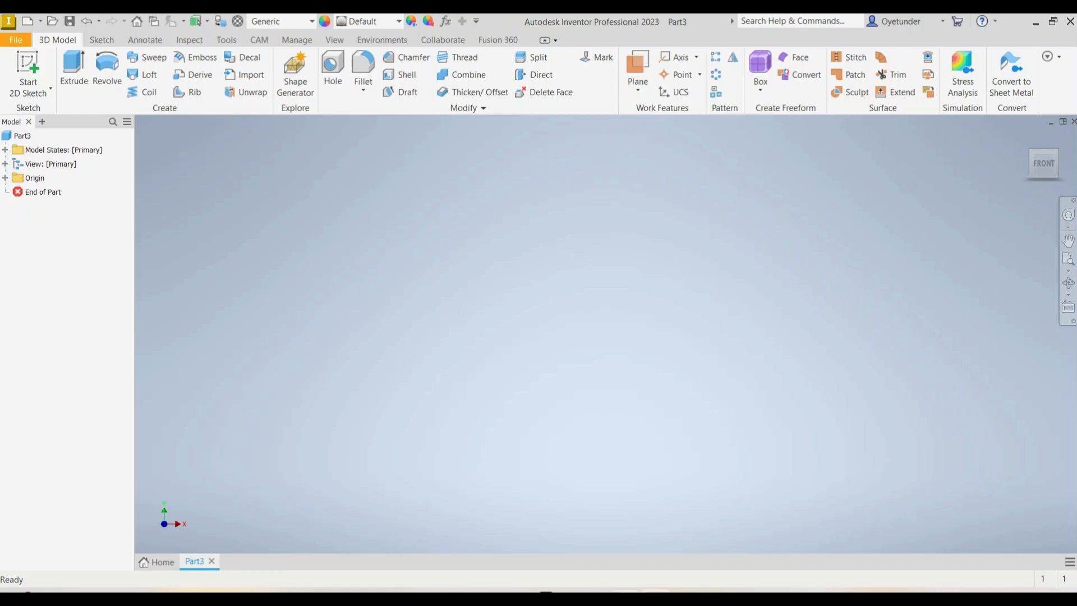
Step: Start a sketch on the front XY plane and draw a vertical centerline 5.26 in long upward from the origin
{"action": "left_click", "coordinate": [27, 73]}
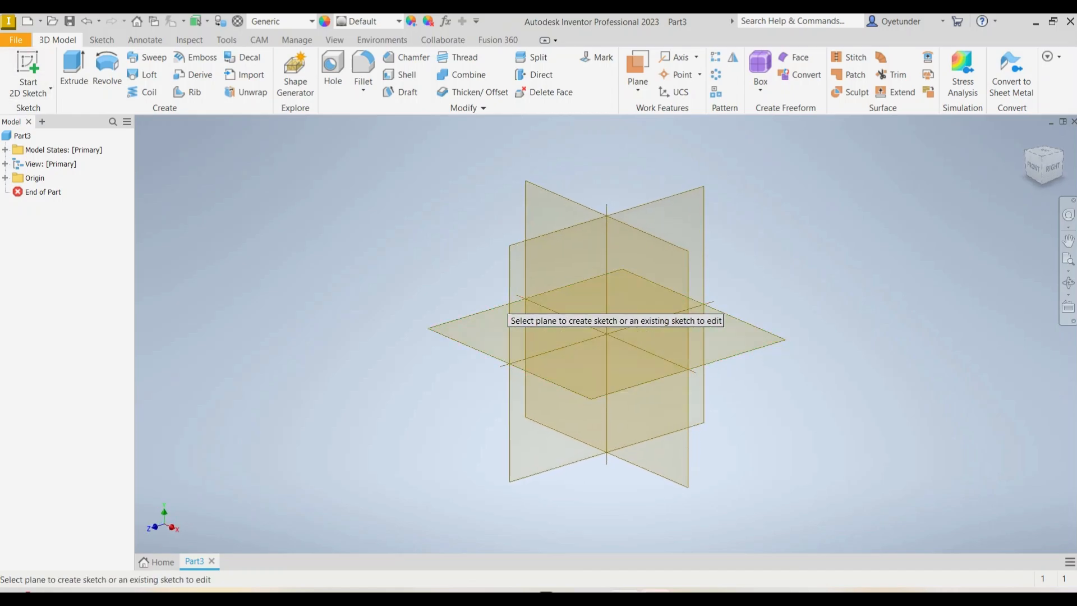
{"action": "left_click", "coordinate": [561, 227]}
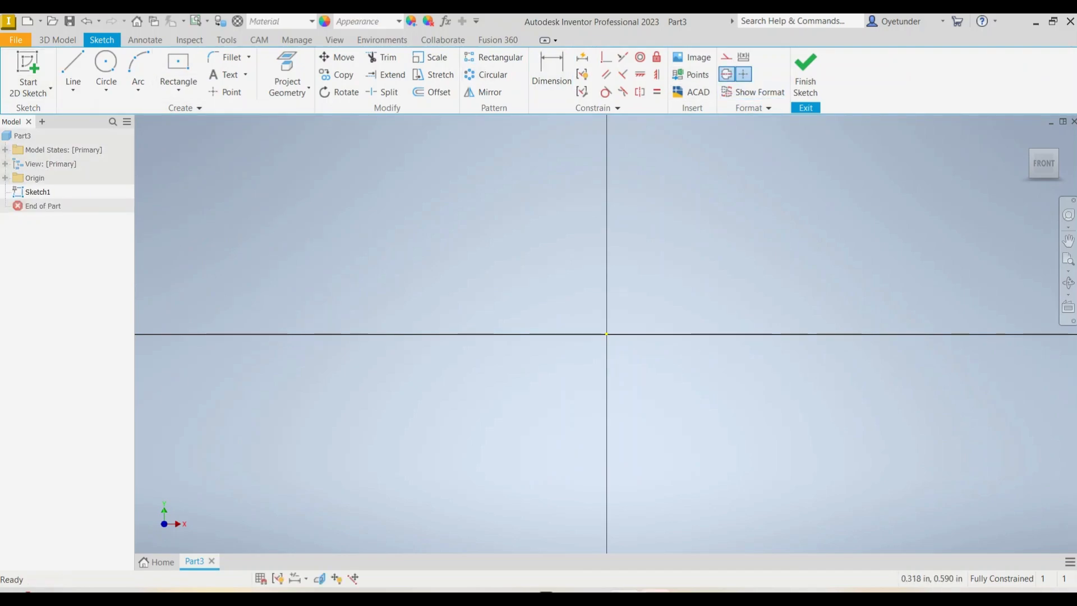
{"action": "left_click", "coordinate": [73, 67]}
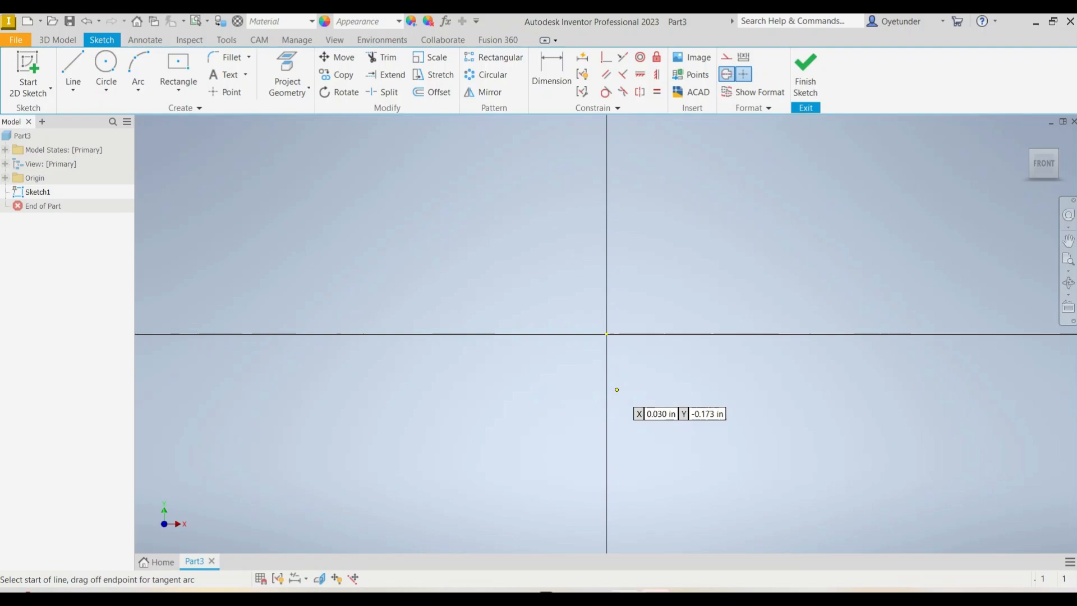
{"action": "left_click", "coordinate": [606, 334]}
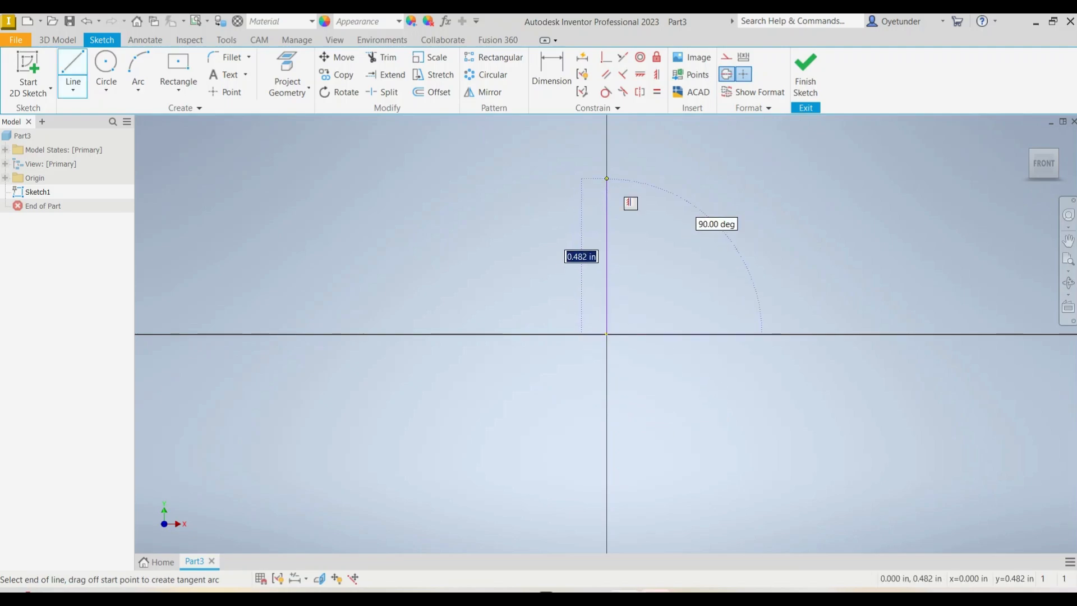
{"action": "type", "text": "5.26"}
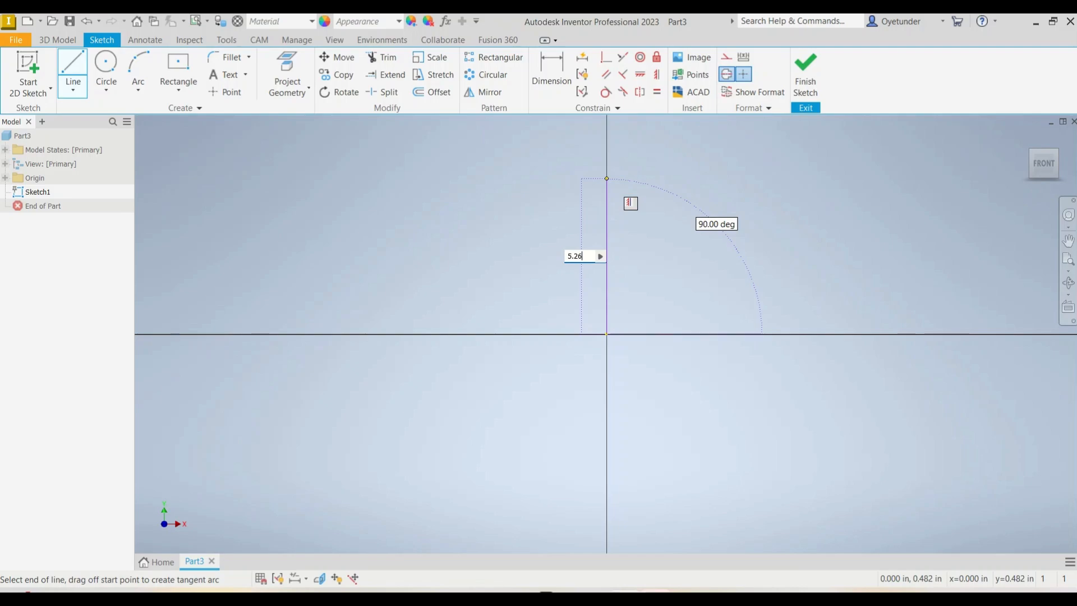
{"action": "key", "text": "Return"}
{"action": "key", "text": "Escape"}
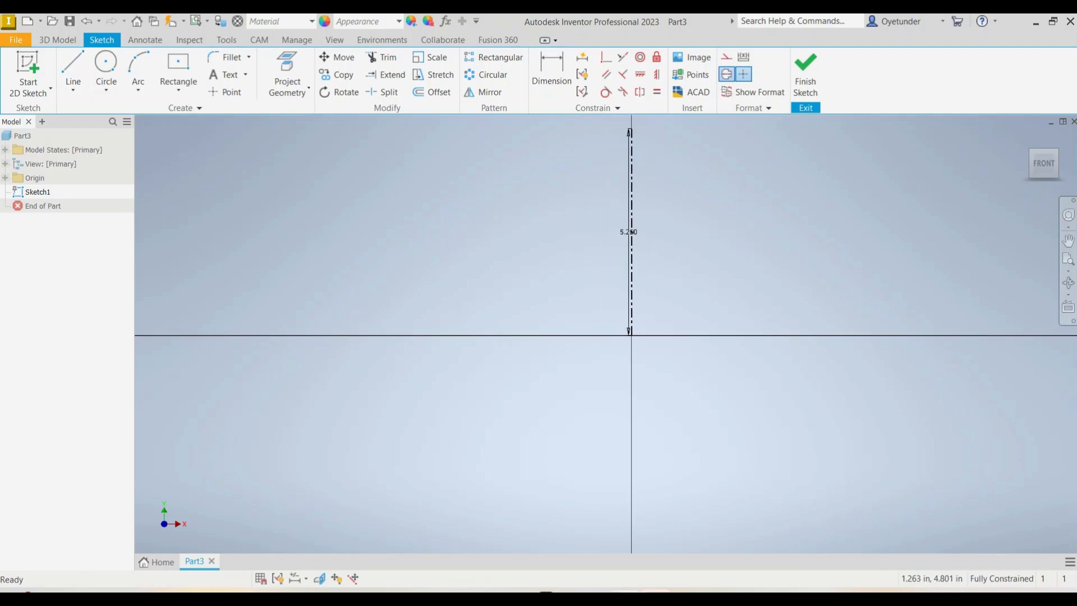
{"action": "scroll", "coordinate": [681, 147], "scroll_direction": "up", "scroll_amount": 3}
{"action": "scroll", "coordinate": [681, 147], "scroll_direction": "down", "scroll_amount": 3}
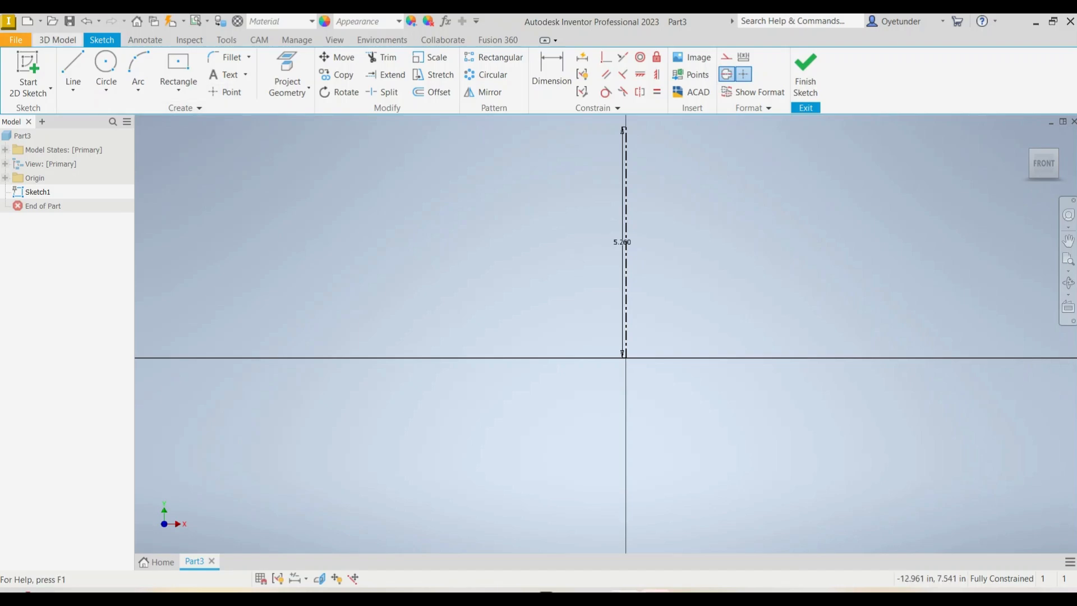
Step: Draw a stepped half-profile from the centerline's upper end to the origin, about 0.76 in wide at the top and 2.24 in at the base
{"action": "left_click", "coordinate": [73, 70]}
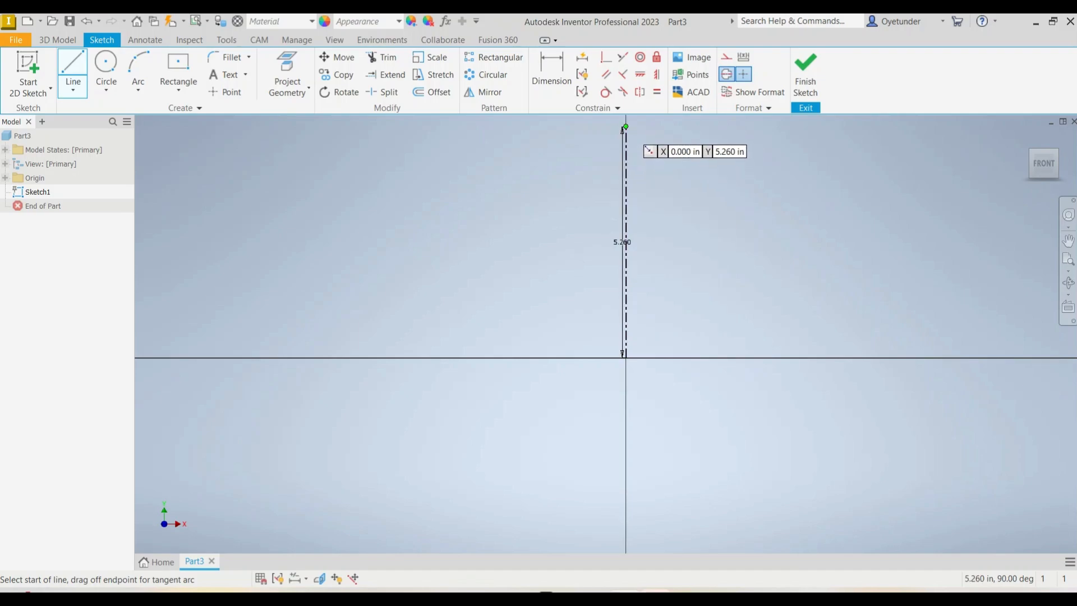
{"action": "left_click", "coordinate": [625, 127]}
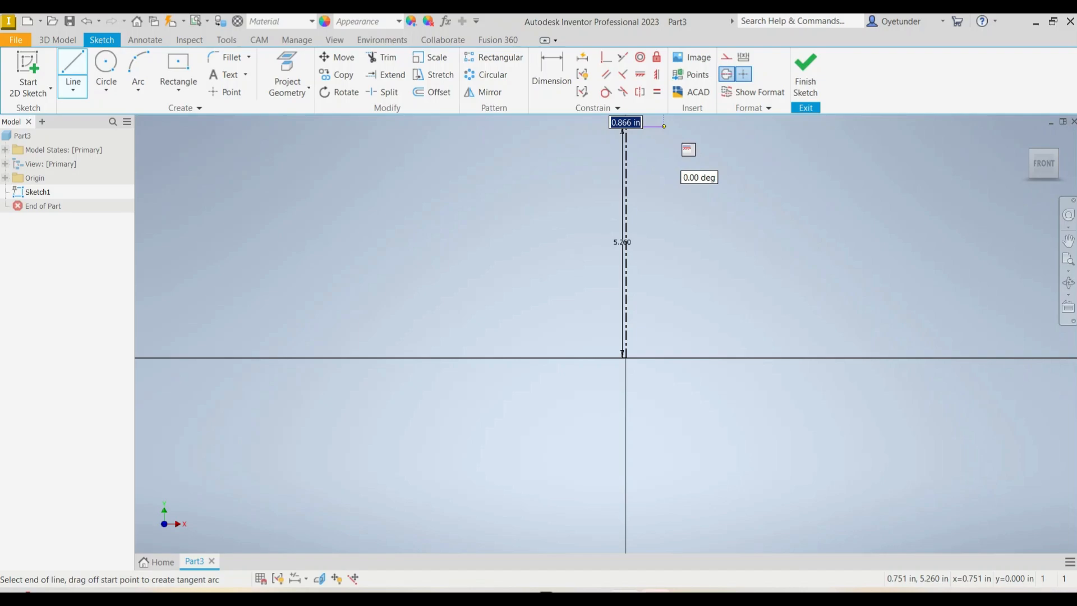
{"action": "left_click", "coordinate": [659, 126]}
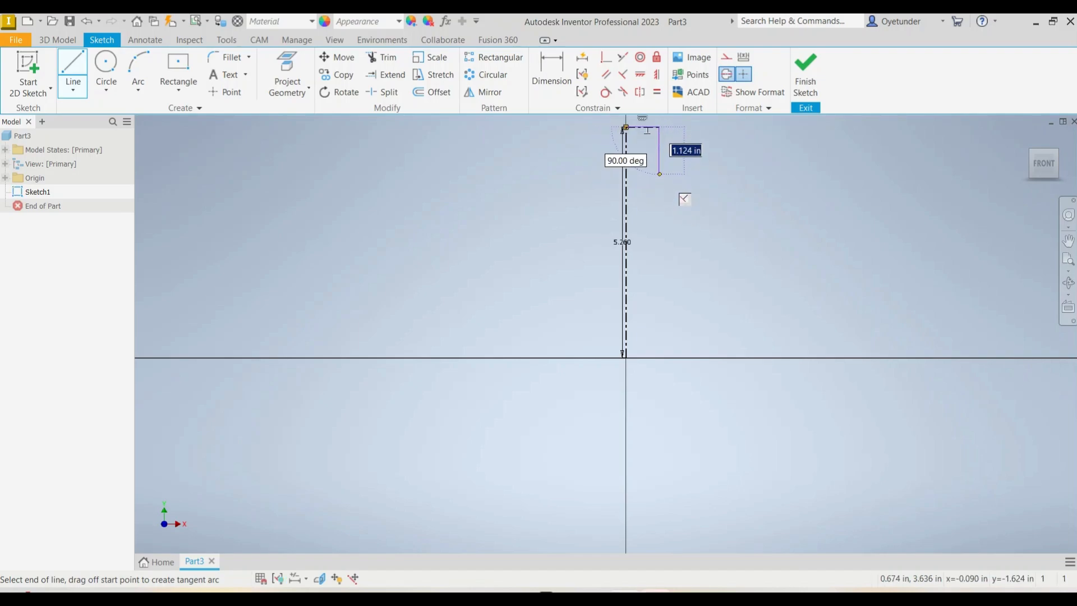
{"action": "left_click", "coordinate": [660, 157]}
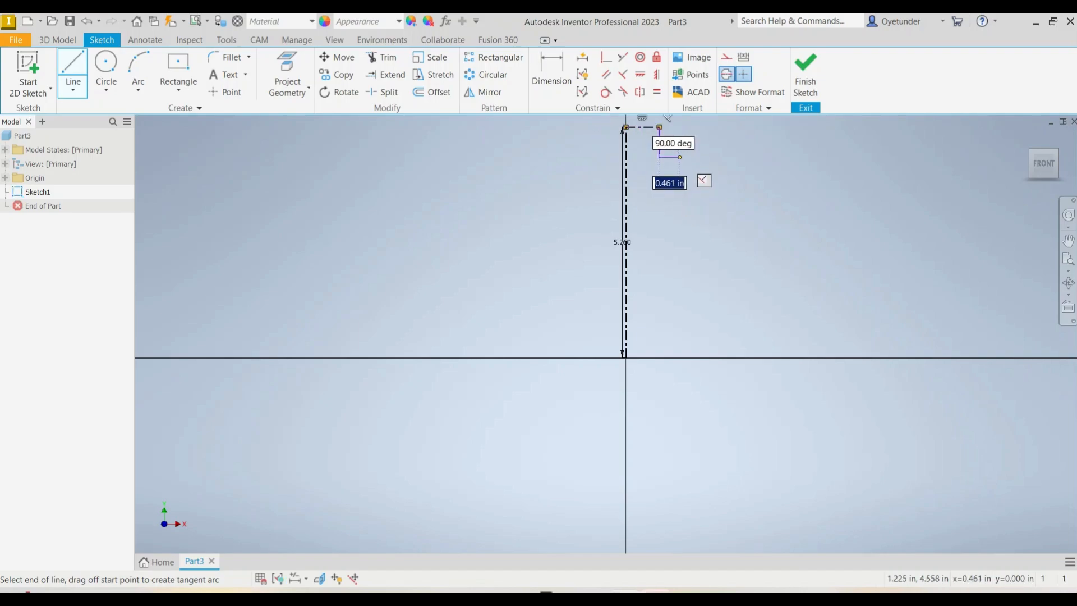
{"action": "left_click", "coordinate": [679, 157]}
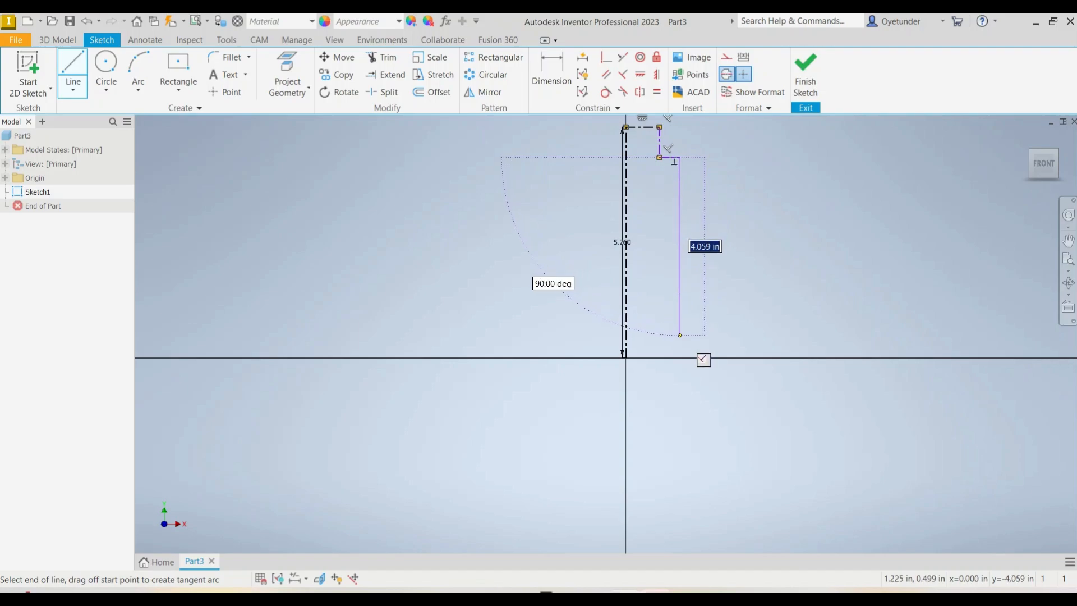
{"action": "left_click", "coordinate": [680, 335]}
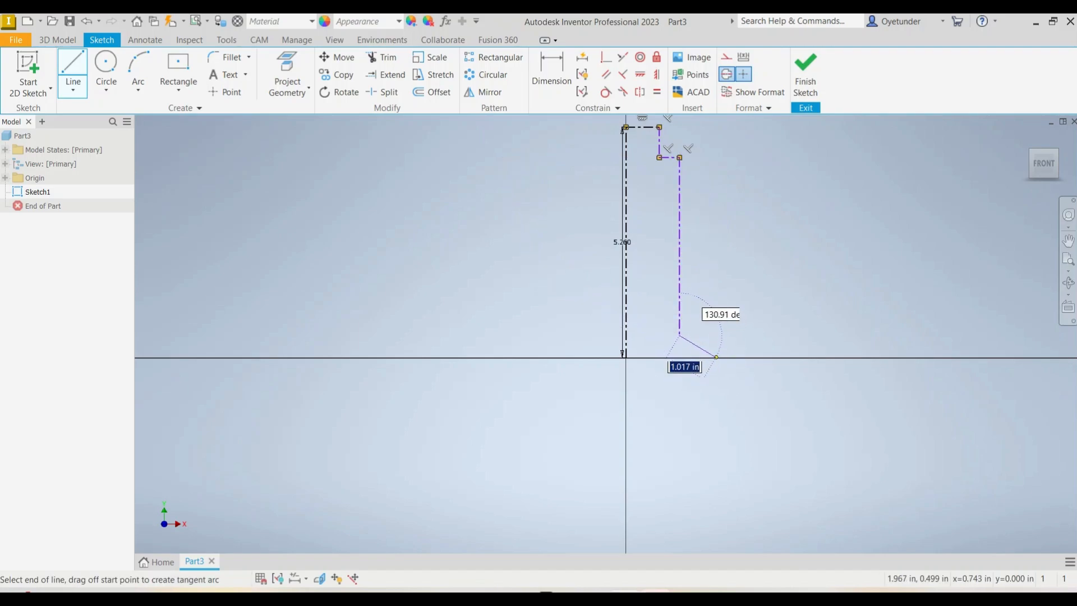
{"action": "left_click", "coordinate": [723, 335]}
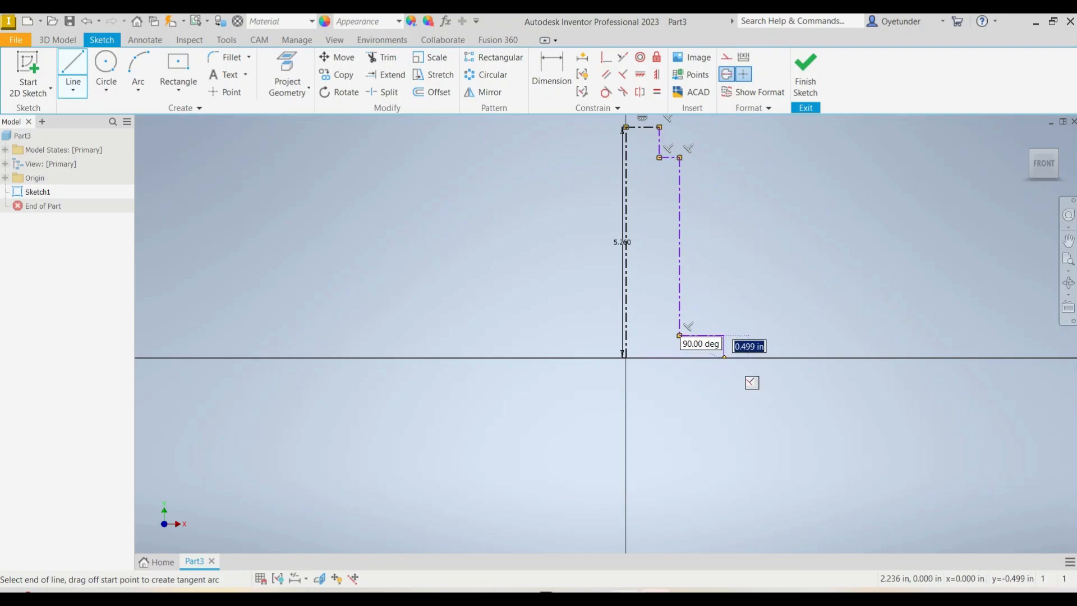
{"action": "left_click", "coordinate": [723, 356]}
{"action": "left_click", "coordinate": [626, 357]}
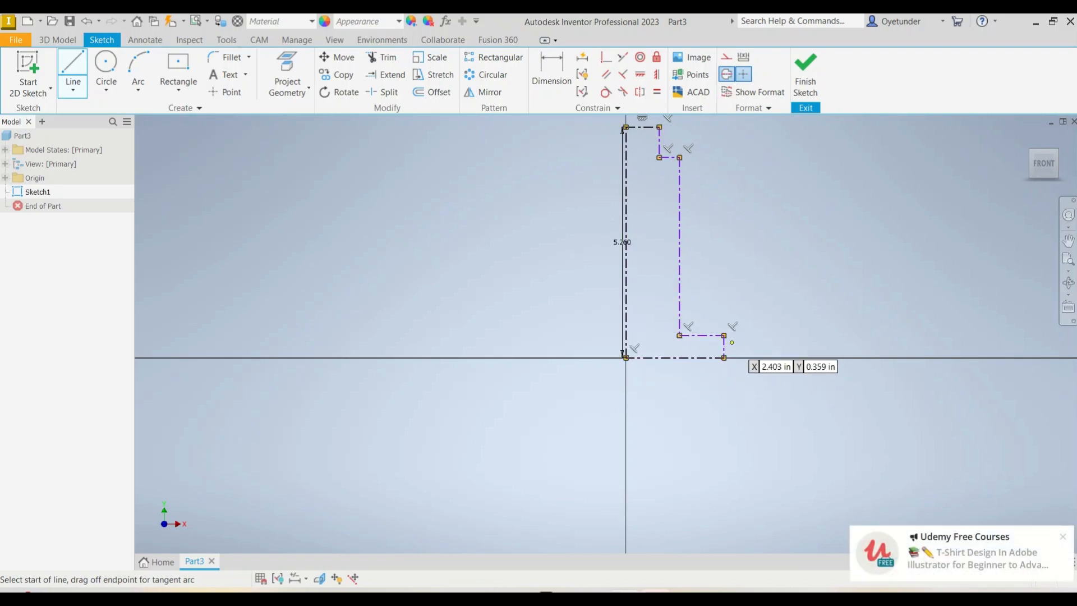
{"action": "key", "text": "Escape"}
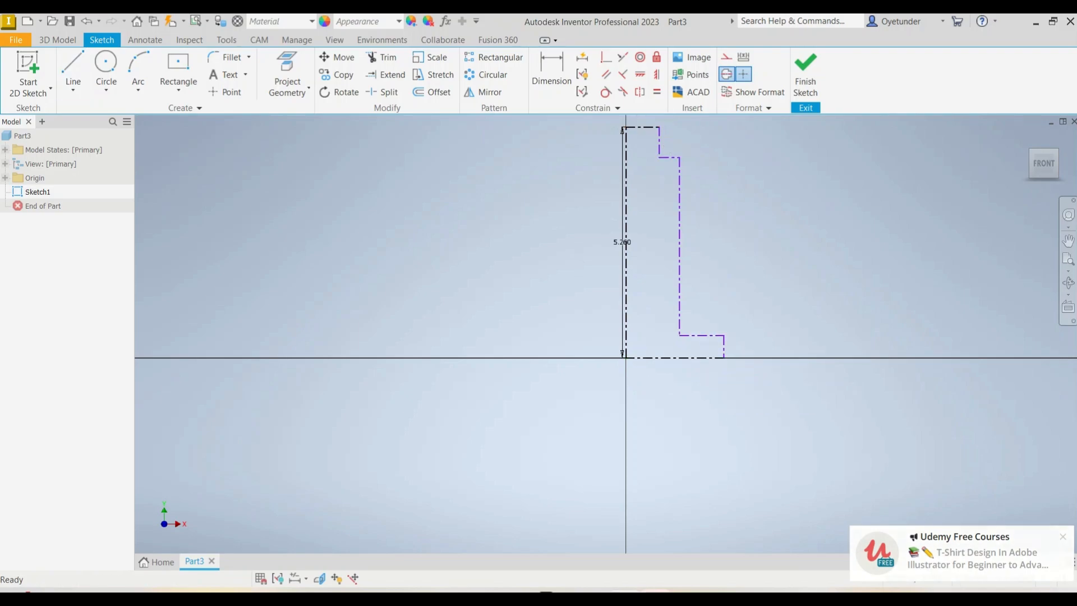
Step: Convert the stepped profile lines from centerline style to normal sketch lines, leaving the vertical axis as a centerline
{"action": "mouse_move", "coordinate": [765, 407]}
{"action": "left_mouse_down"}
{"action": "mouse_move", "coordinate": [708, 271]}
{"action": "mouse_move", "coordinate": [672, 134]}
{"action": "mouse_move", "coordinate": [656, 106]}
{"action": "mouse_move", "coordinate": [651, 117]}
{"action": "left_mouse_up"}
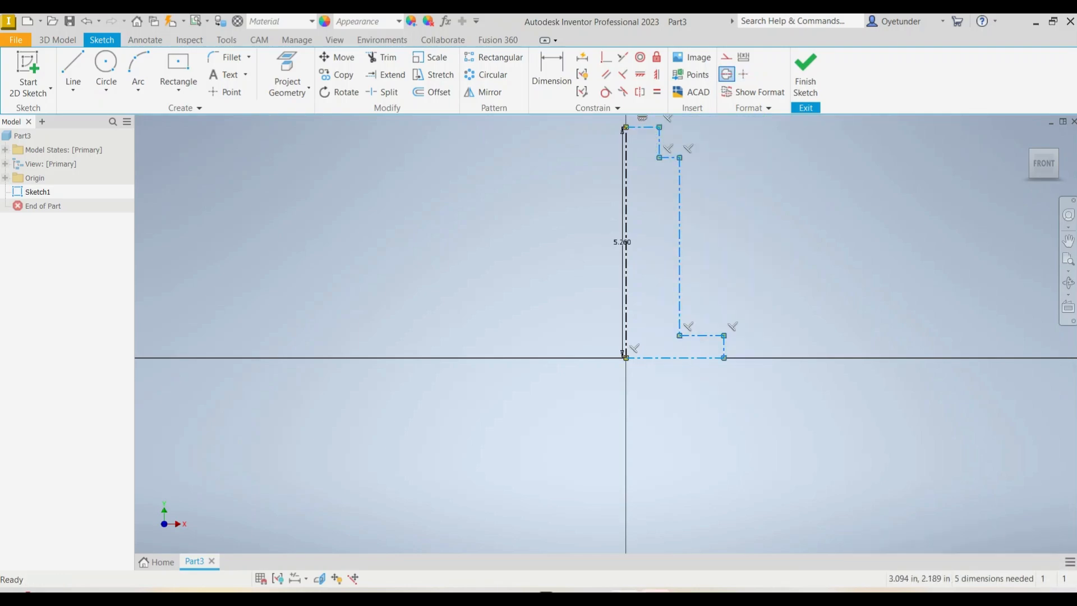
{"action": "left_click", "coordinate": [727, 74]}
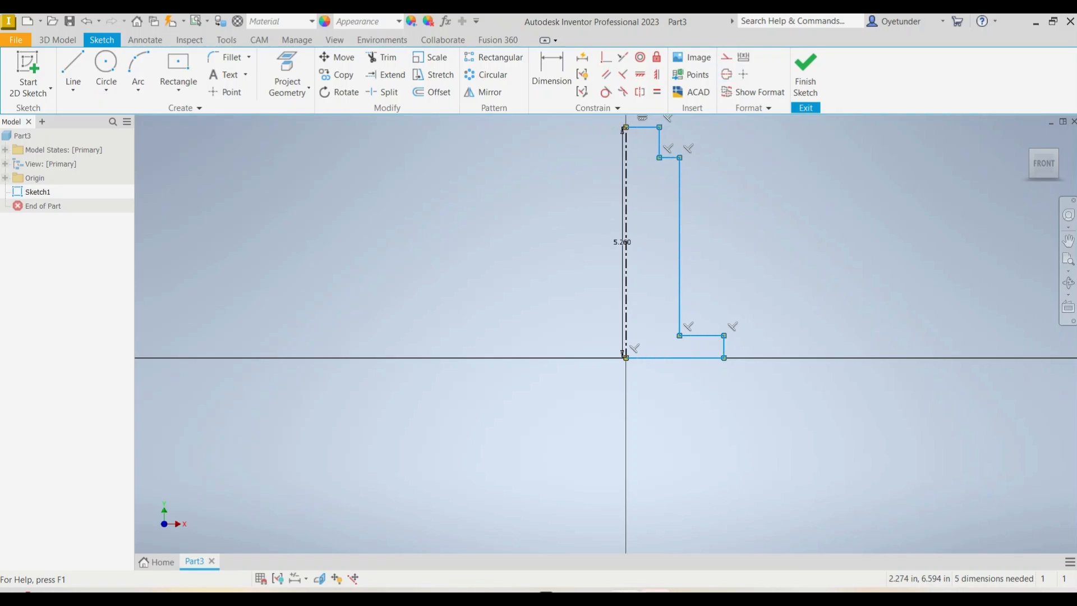
{"action": "left_click", "coordinate": [720, 394]}
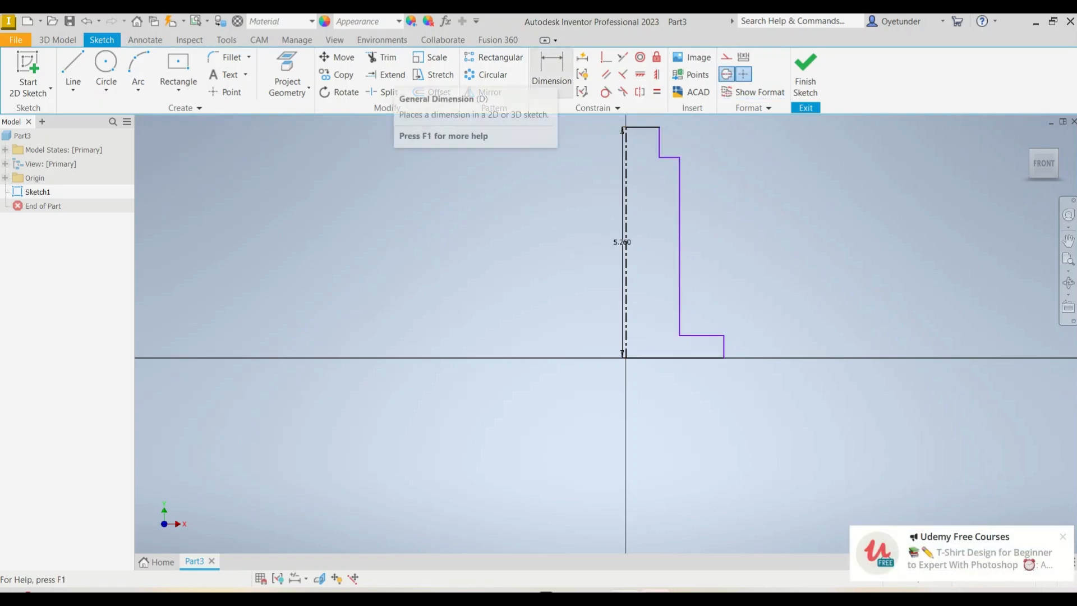
Step: Dimension the top step of the profile about the centerline with a diameter of 1.35 in
{"action": "left_click", "coordinate": [551, 73]}
{"action": "scroll", "coordinate": [661, 348], "scroll_direction": "up", "scroll_amount": 3}
{"action": "scroll", "coordinate": [664, 293], "scroll_direction": "down", "scroll_amount": 3}
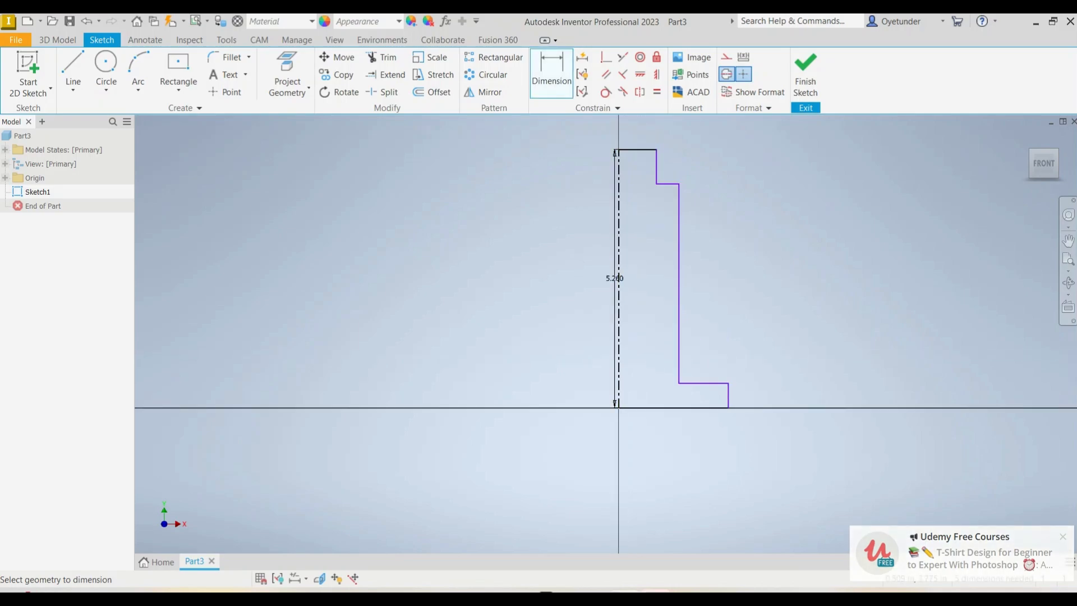
{"action": "left_click", "coordinate": [656, 166]}
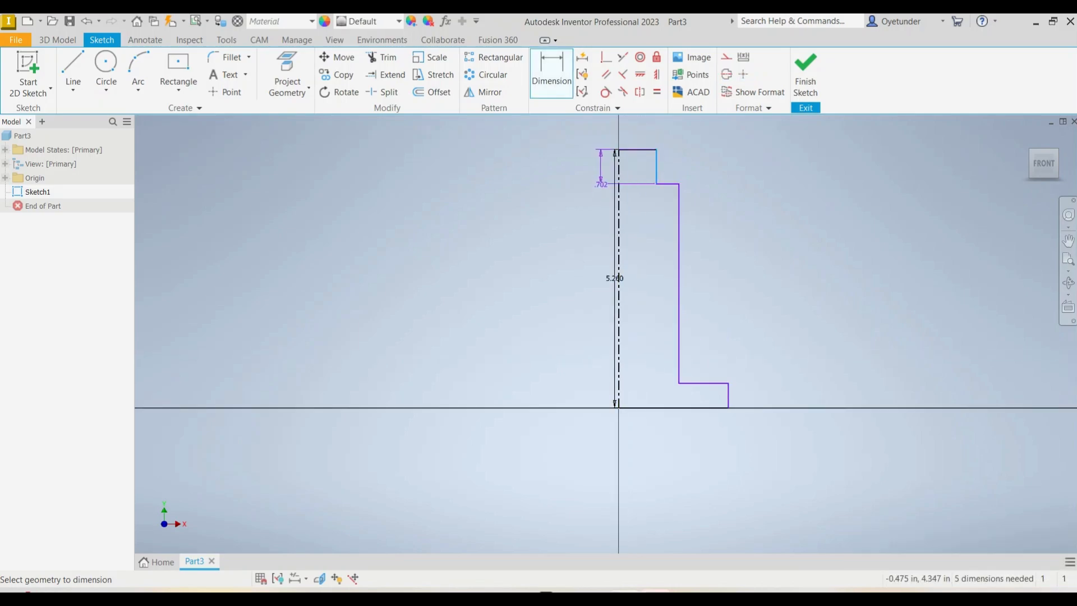
{"action": "left_click", "coordinate": [619, 172]}
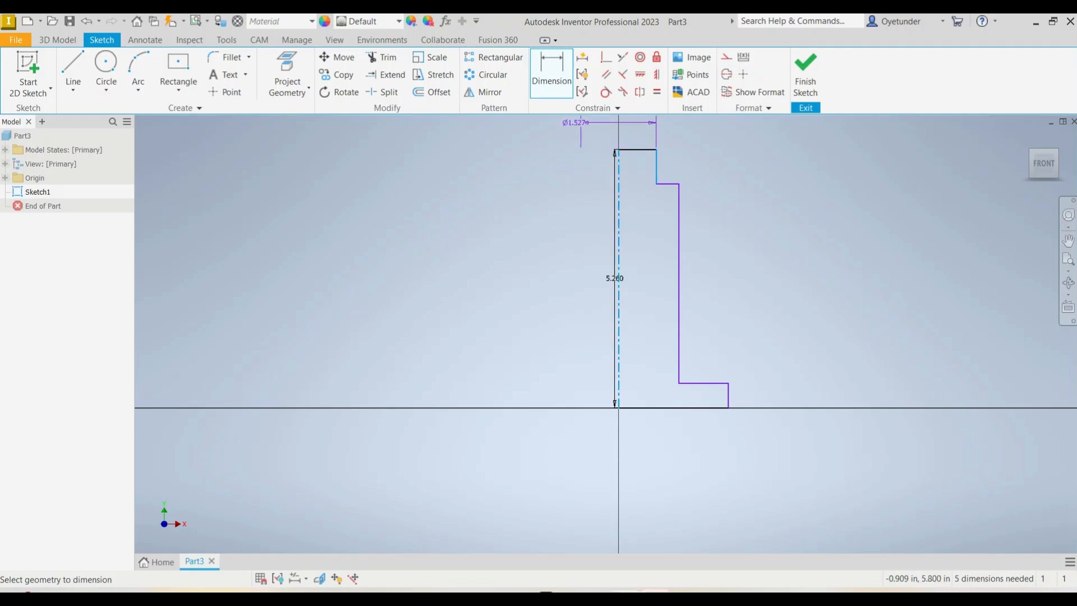
{"action": "left_click", "coordinate": [583, 135]}
{"action": "type", "text": "1.35"}
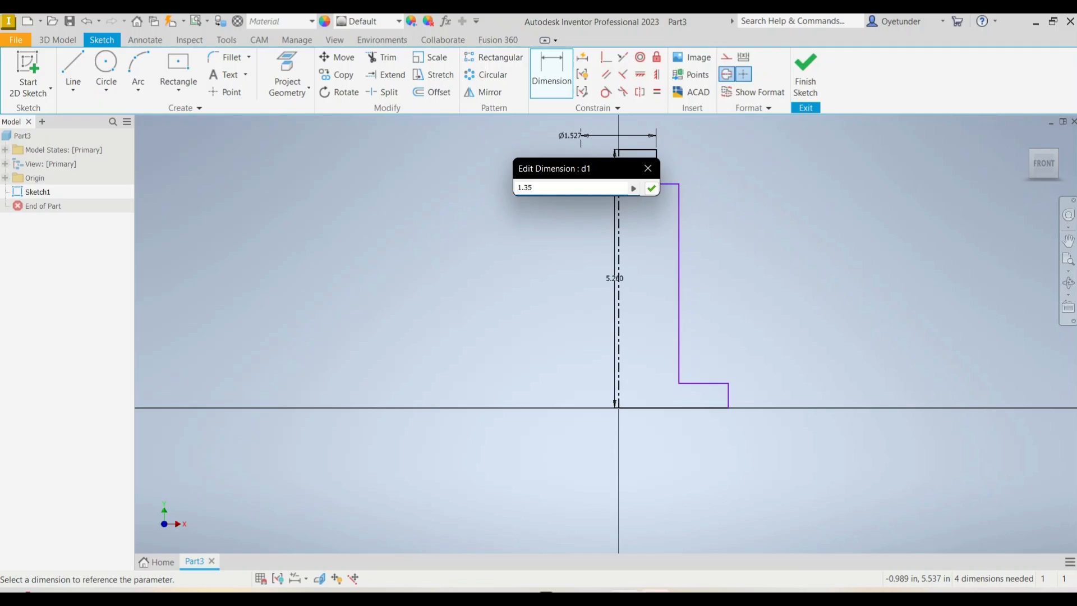
{"action": "key", "text": "Return"}
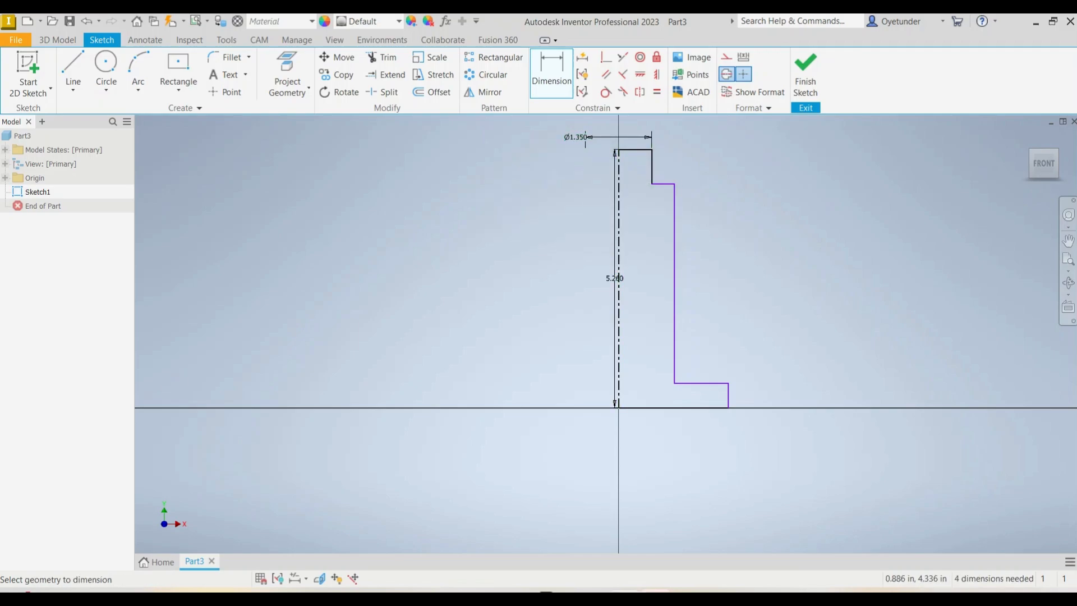
Step: Dimension the long middle section about the centerline with a diameter of 2 in
{"action": "left_click", "coordinate": [674, 275]}
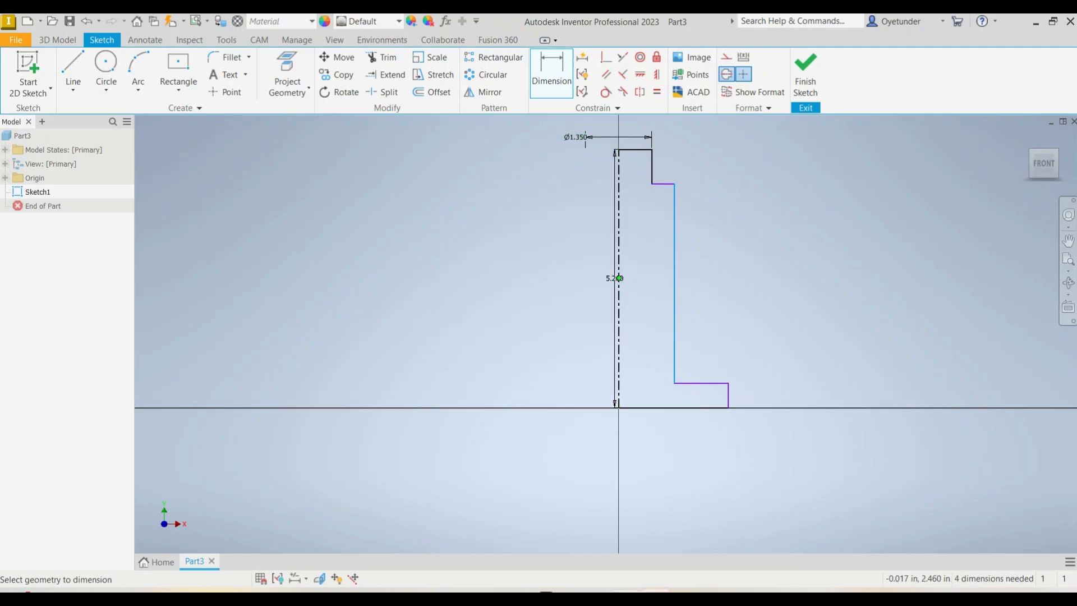
{"action": "left_click", "coordinate": [619, 269]}
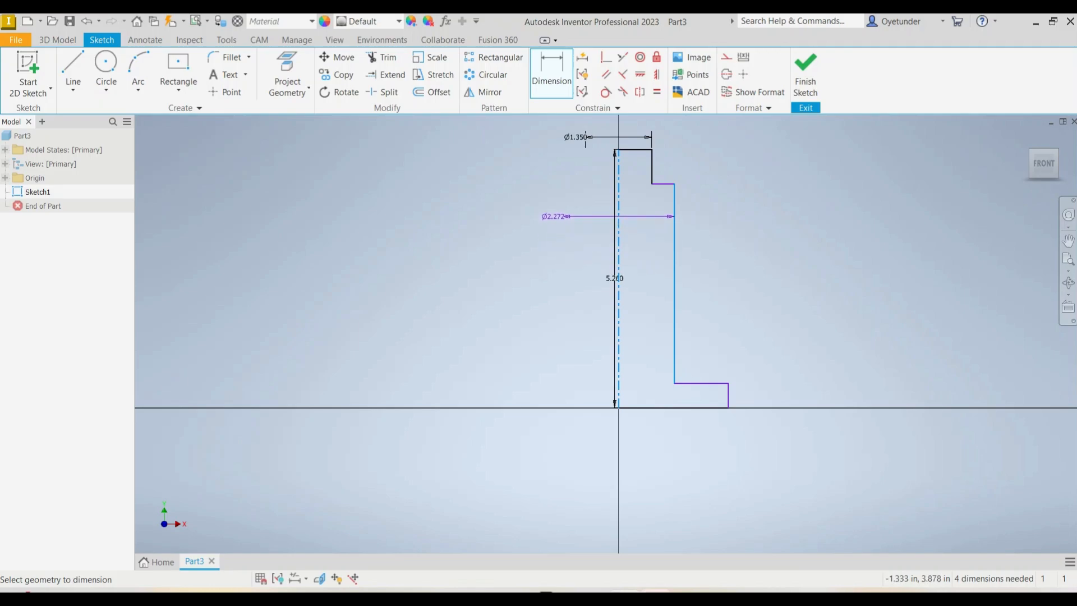
{"action": "left_click", "coordinate": [567, 219]}
{"action": "type", "text": "2"}
{"action": "key", "text": "Return"}
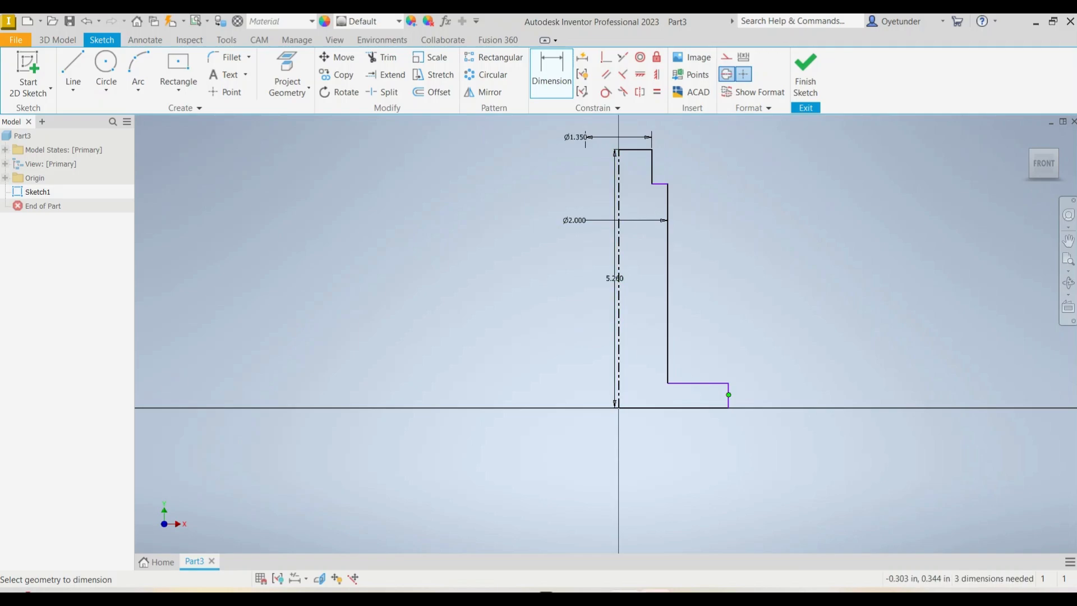
Step: Dimension the base flange about the centerline with a diameter of 2.5 in
{"action": "left_click", "coordinate": [617, 388]}
{"action": "left_click", "coordinate": [638, 458]}
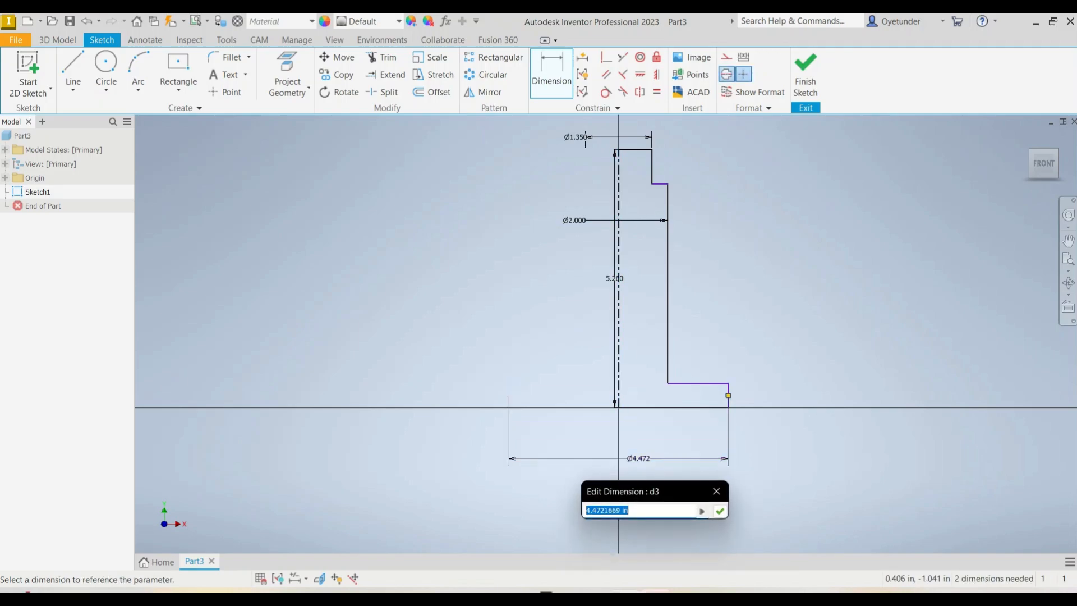
{"action": "type", "text": "2.5"}
{"action": "key", "text": "Return"}
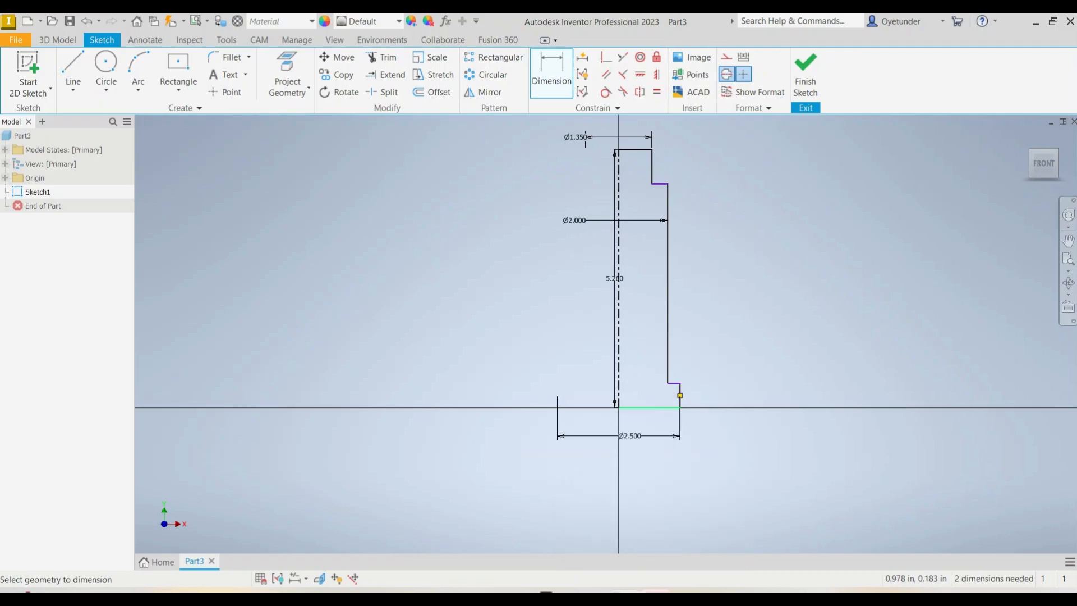
{"action": "scroll", "coordinate": [675, 386], "scroll_direction": "up", "scroll_amount": 3}
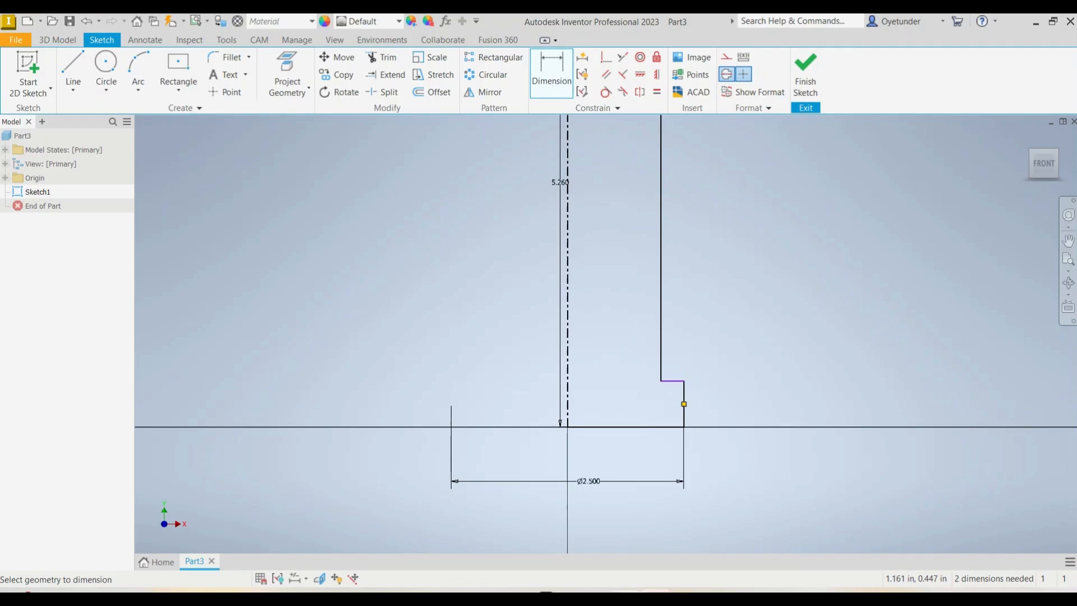
{"action": "scroll", "coordinate": [677, 386], "scroll_direction": "down", "scroll_amount": 3}
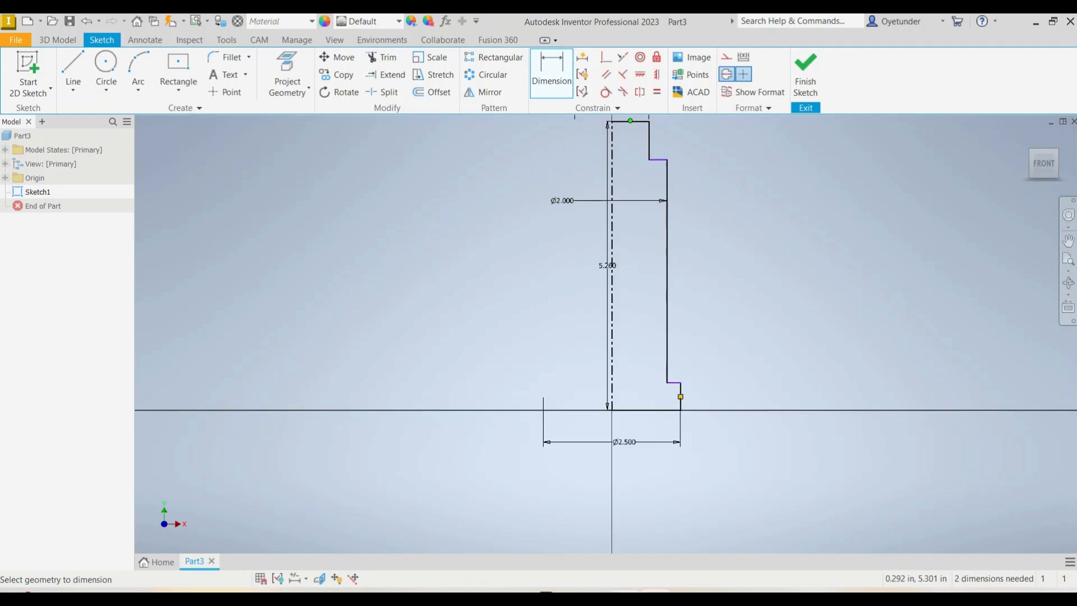
{"action": "left_click", "coordinate": [646, 410]}
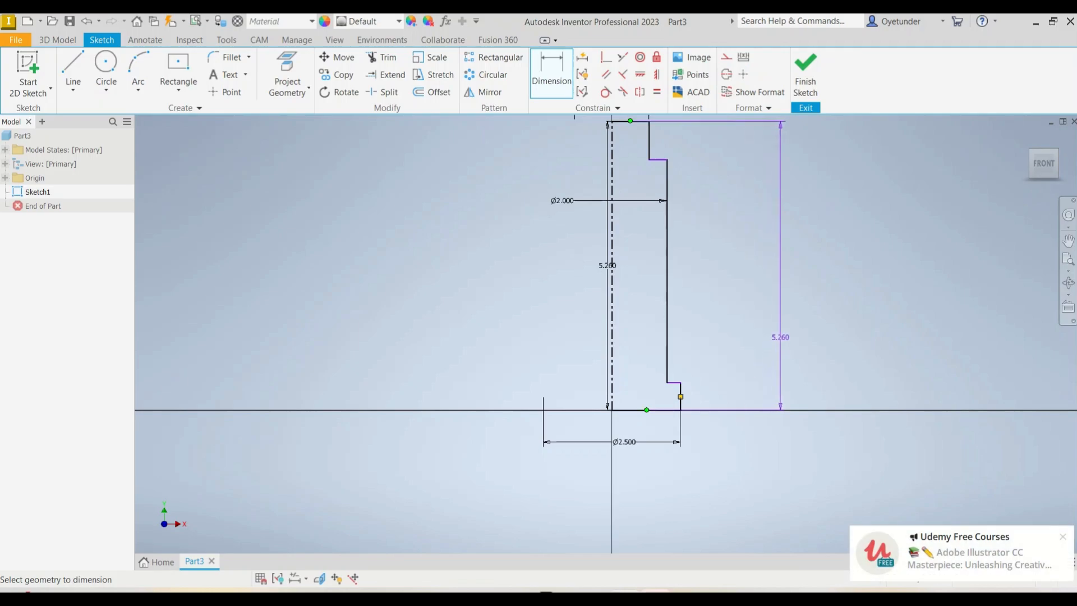
{"action": "left_click", "coordinate": [780, 335]}
{"action": "left_click", "coordinate": [229, 137]}
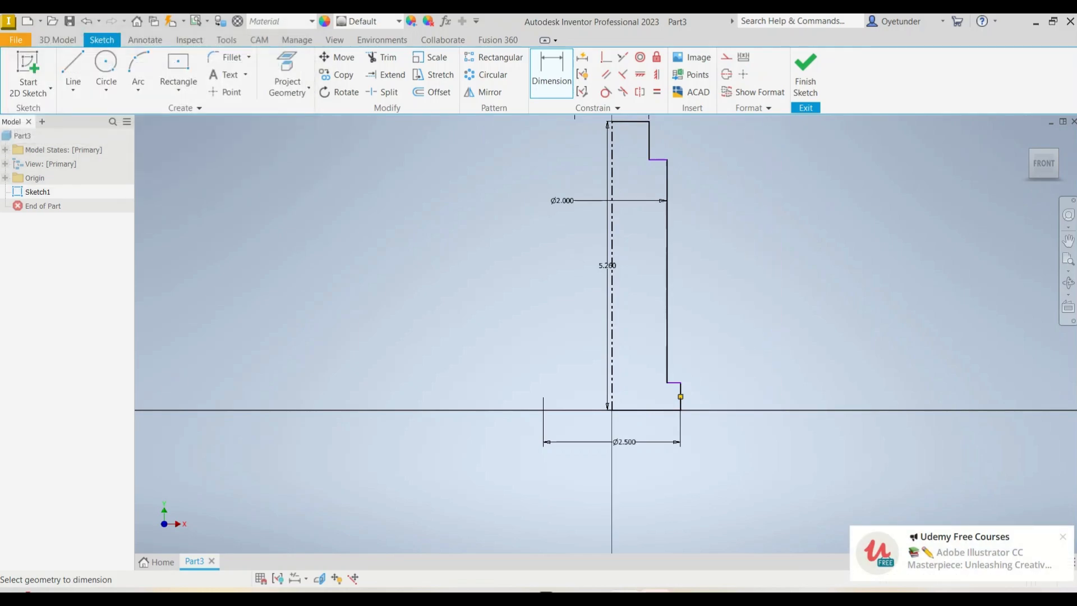
Step: Dimension the height of the middle section between its upper and lower shoulders as 4.25 in
{"action": "scroll", "coordinate": [661, 327], "scroll_direction": "up", "scroll_amount": 2}
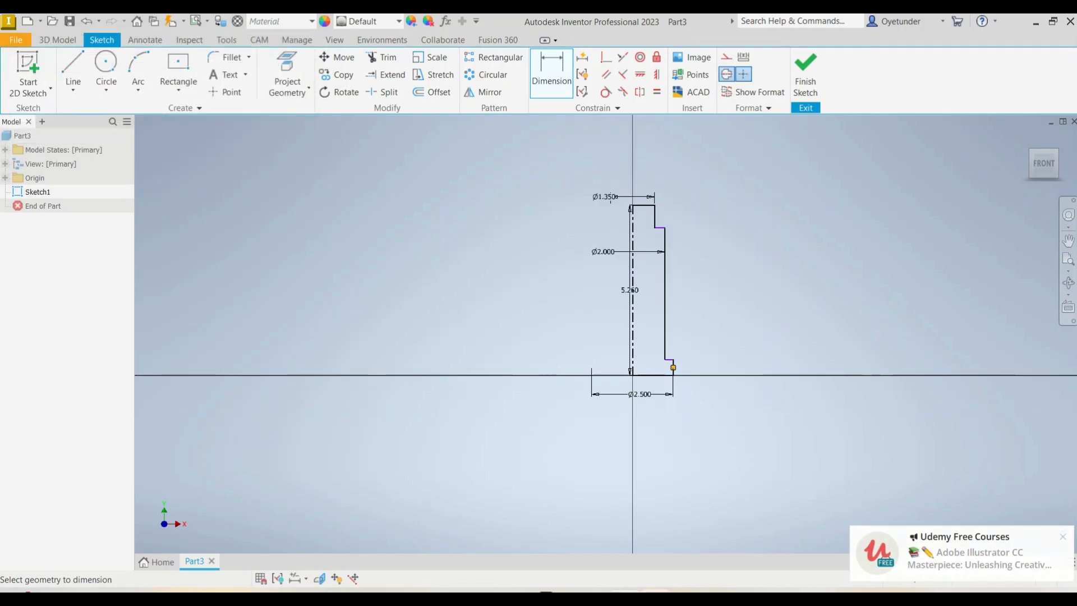
{"action": "scroll", "coordinate": [657, 275], "scroll_direction": "down", "scroll_amount": 3}
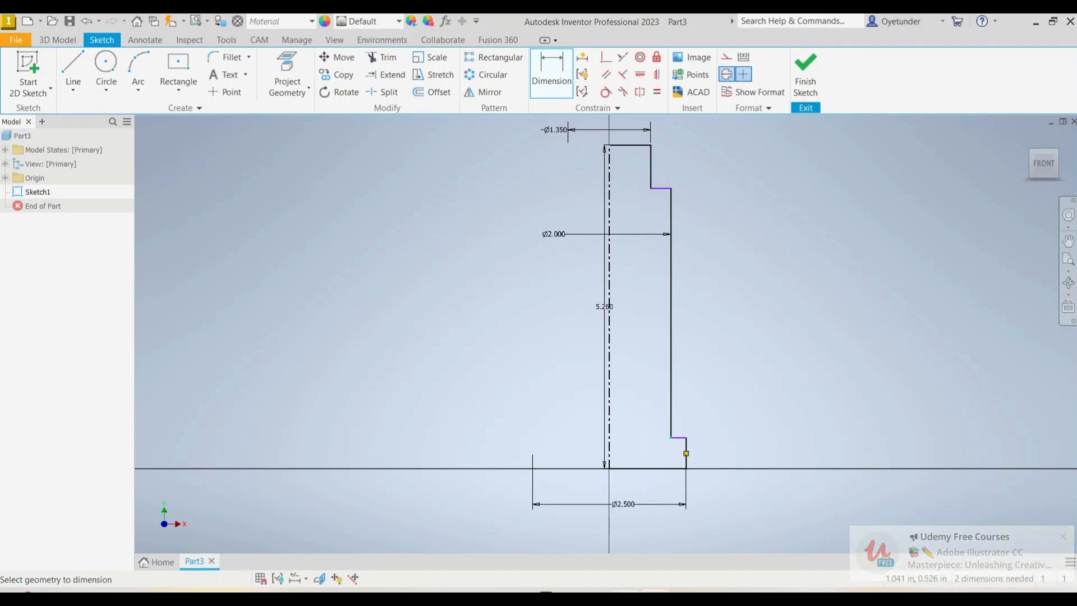
{"action": "left_click", "coordinate": [662, 187]}
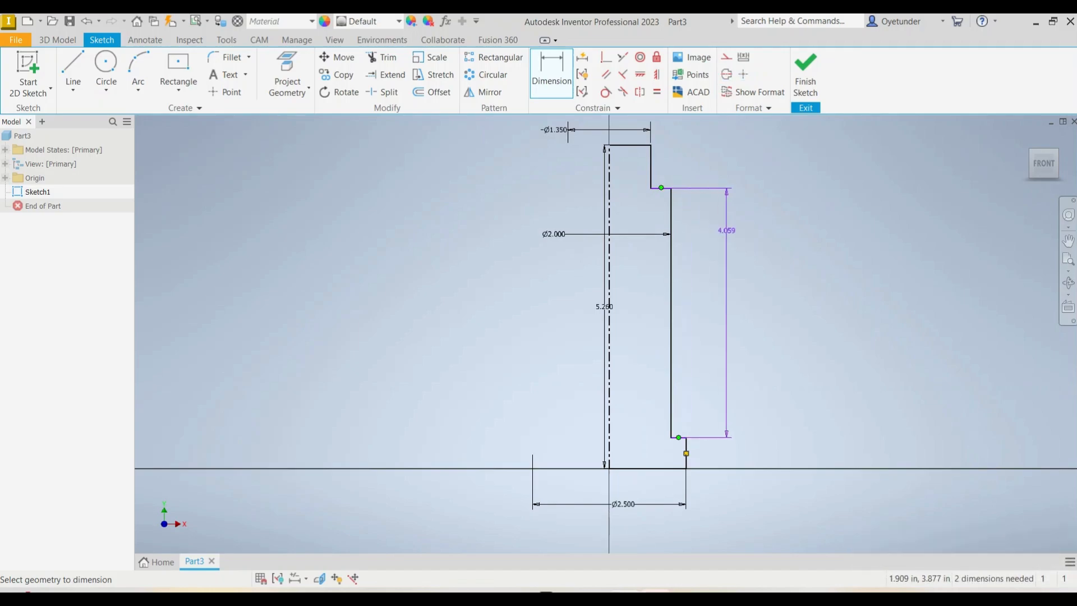
{"action": "left_click", "coordinate": [713, 252]}
{"action": "type", "text": "4"}
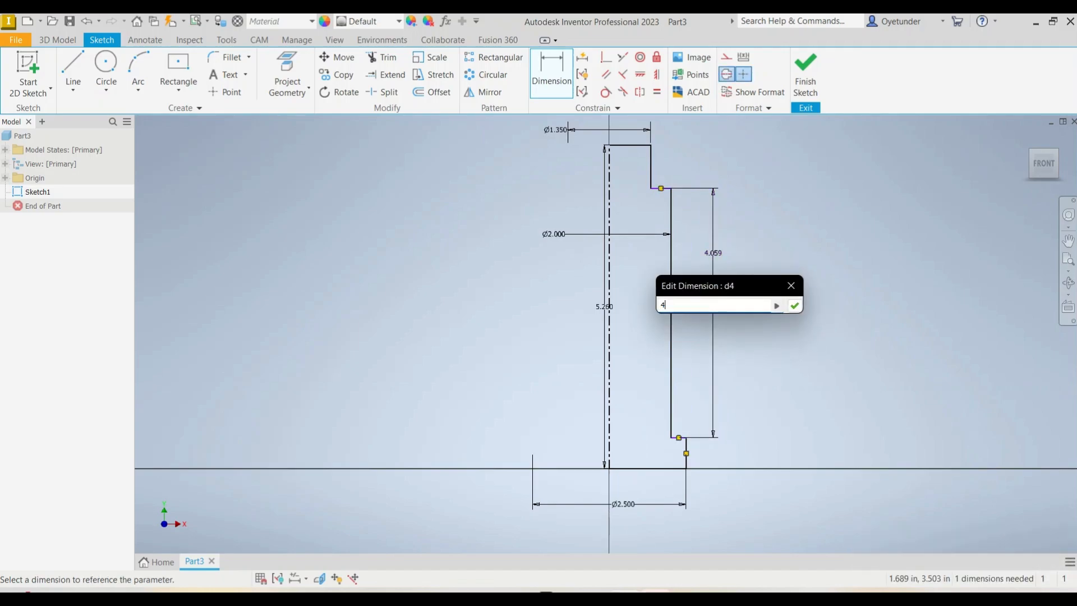
{"action": "type", "text": ".25"}
{"action": "key", "text": "Return"}
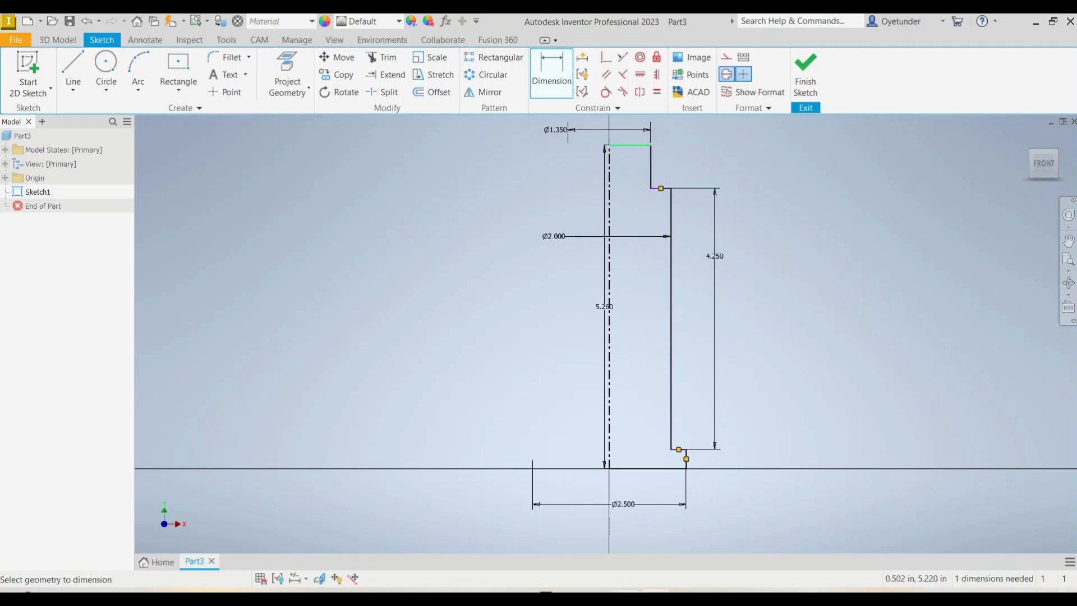
Step: Dimension the height of the top step, from the top edge to the upper shoulder, as 0.75 in
{"action": "left_click", "coordinate": [639, 146]}
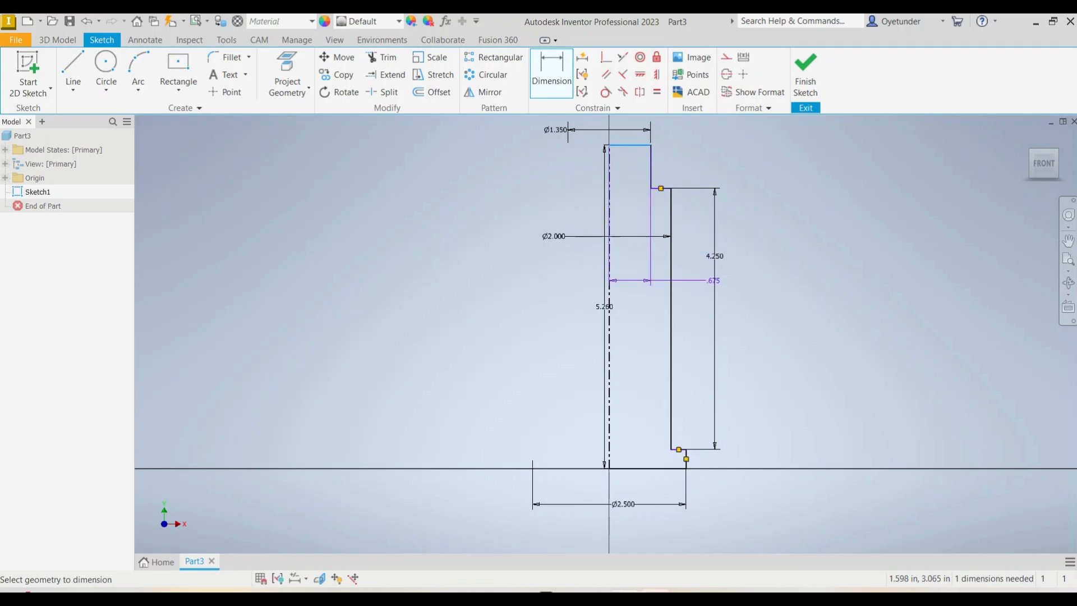
{"action": "left_click", "coordinate": [660, 189]}
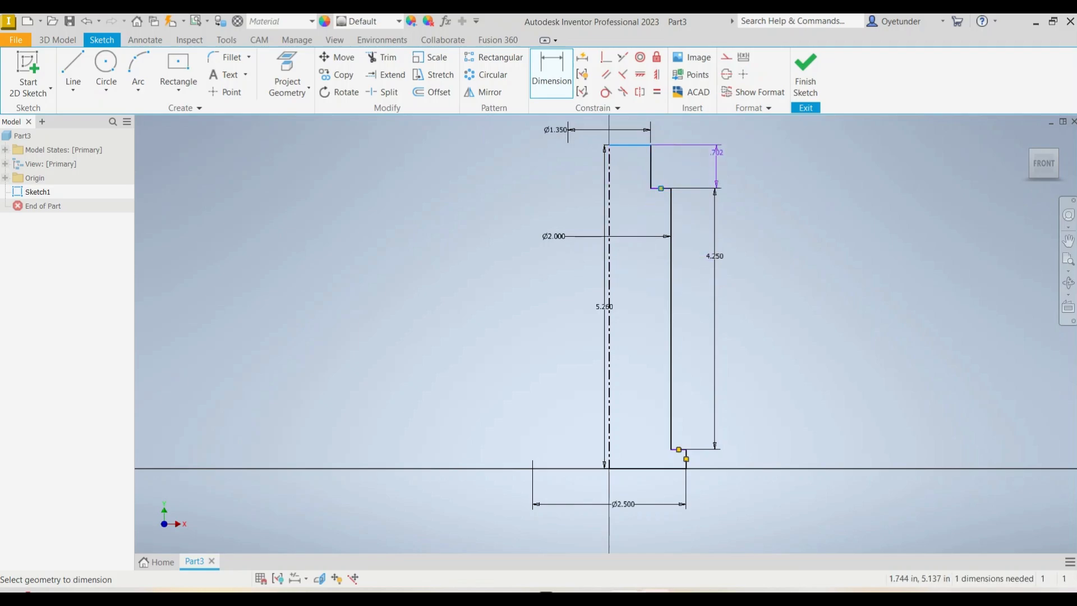
{"action": "left_click", "coordinate": [717, 151]}
{"action": "type", "text": "0.75"}
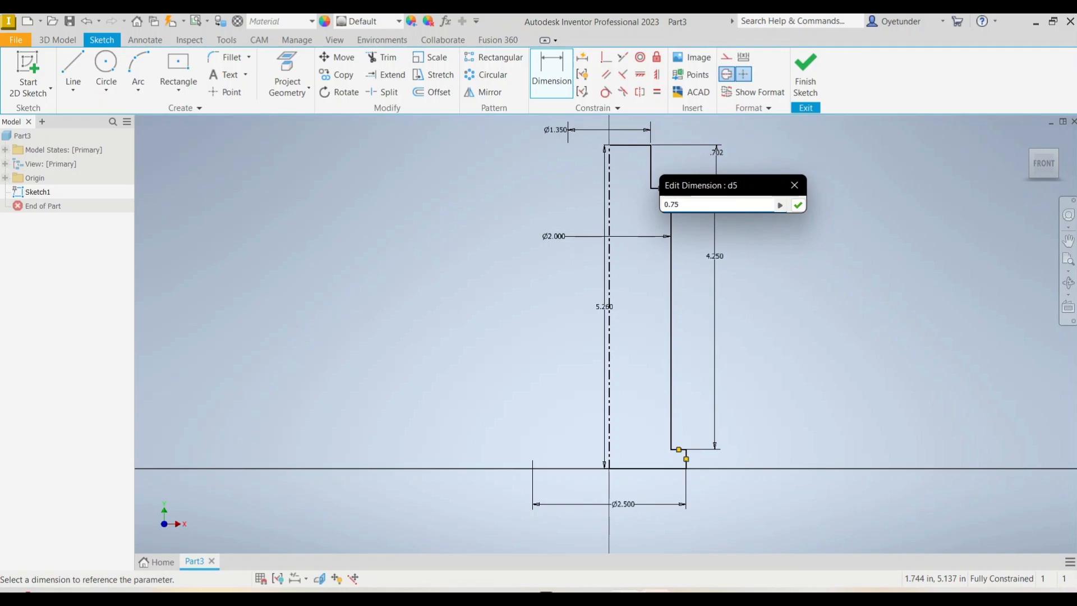
{"action": "key", "text": "Return"}
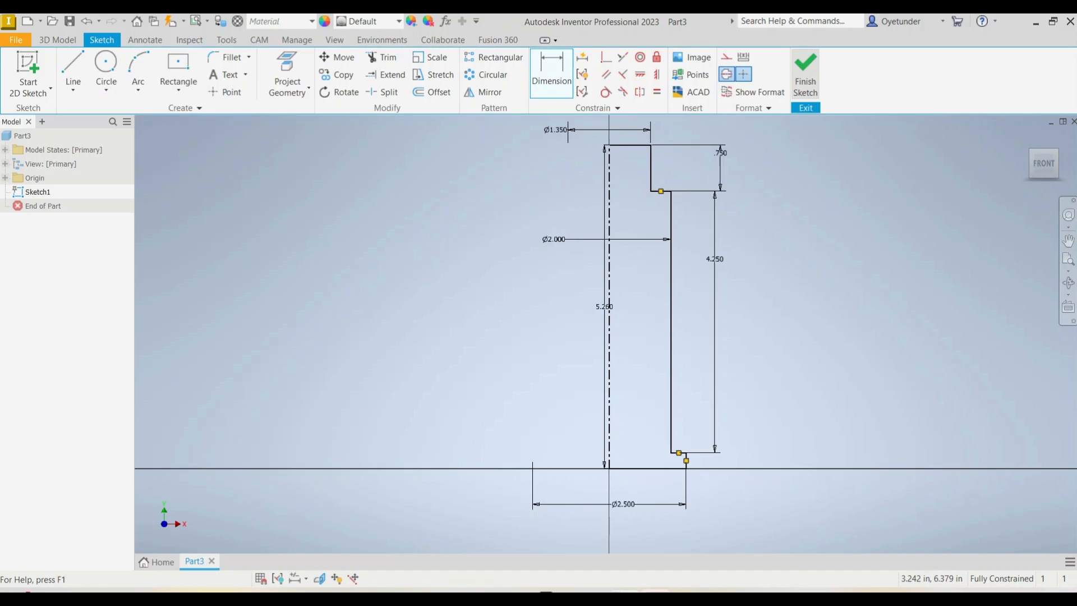
Step: Finish the sketch and revolve the stepped half-profile a full 360 degrees about the centerline
{"action": "left_click", "coordinate": [807, 75]}
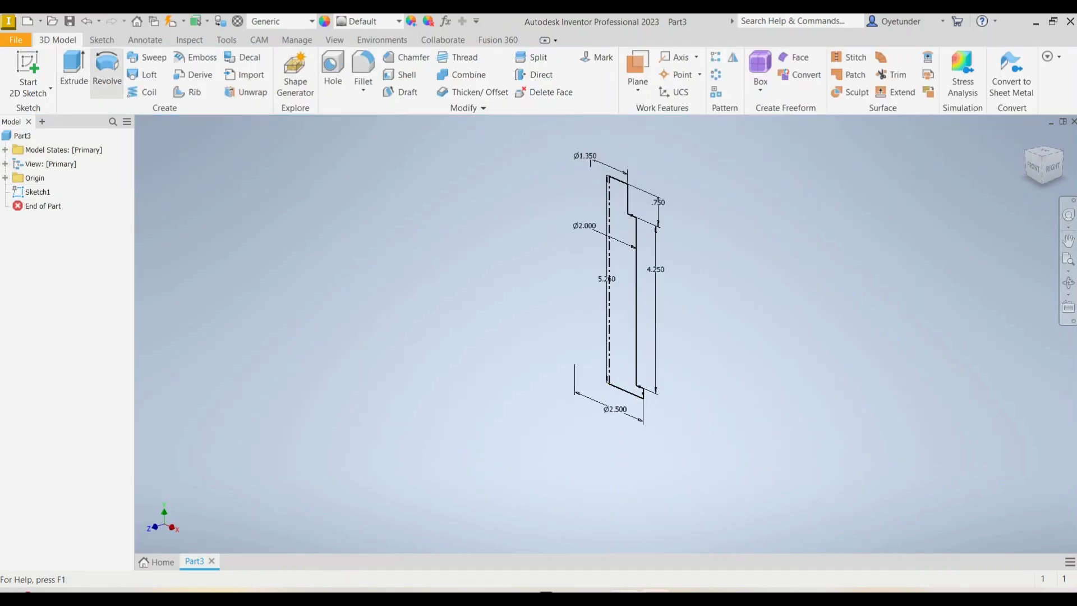
{"action": "left_click", "coordinate": [106, 70]}
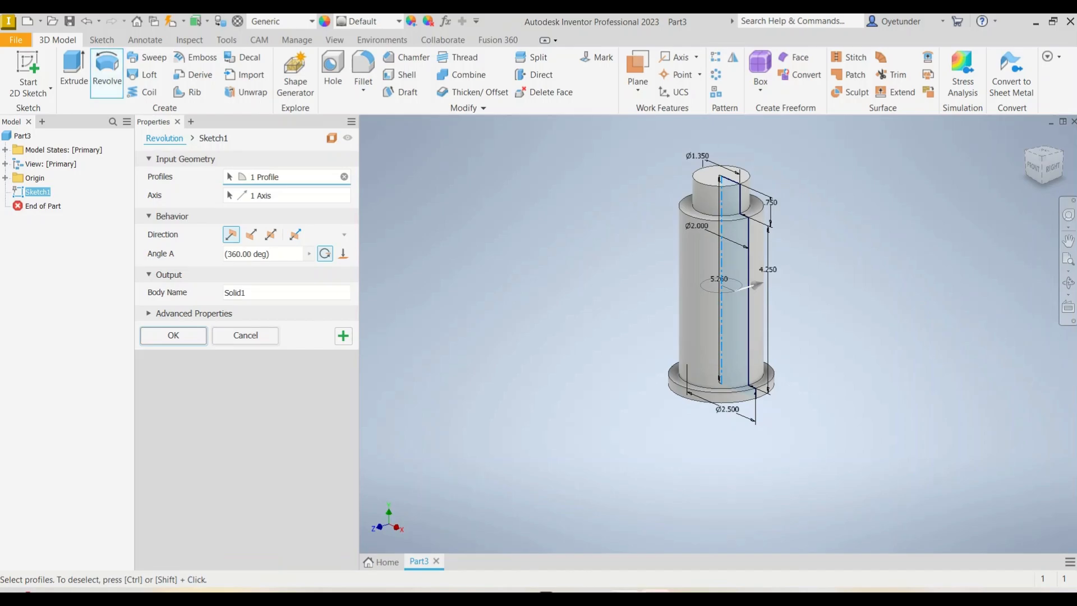
{"action": "left_click", "coordinate": [173, 335]}
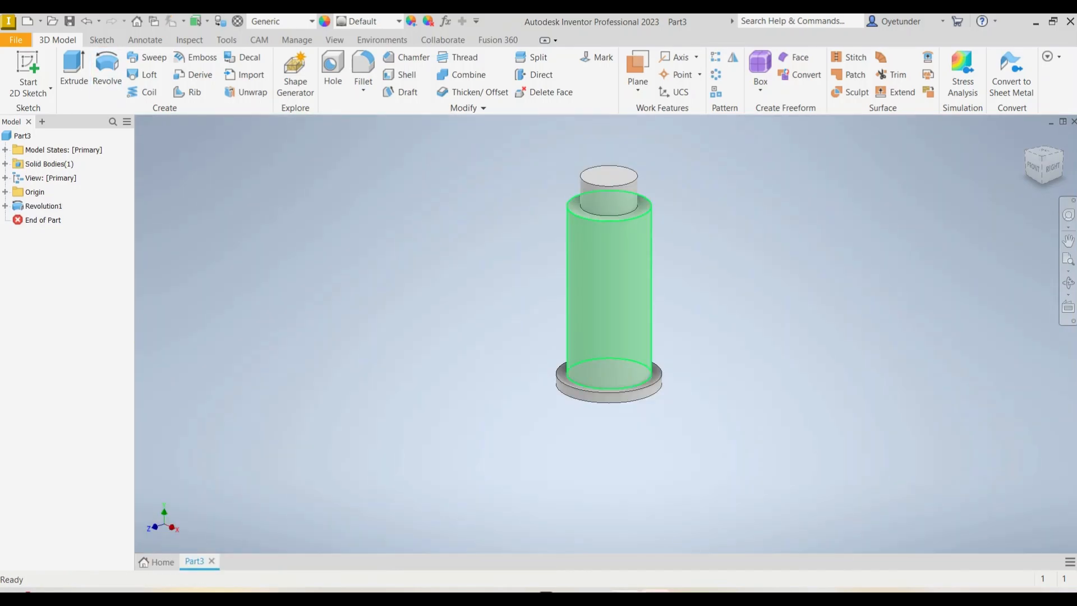
{"action": "scroll", "coordinate": [606, 248], "scroll_direction": "down", "scroll_amount": 3}
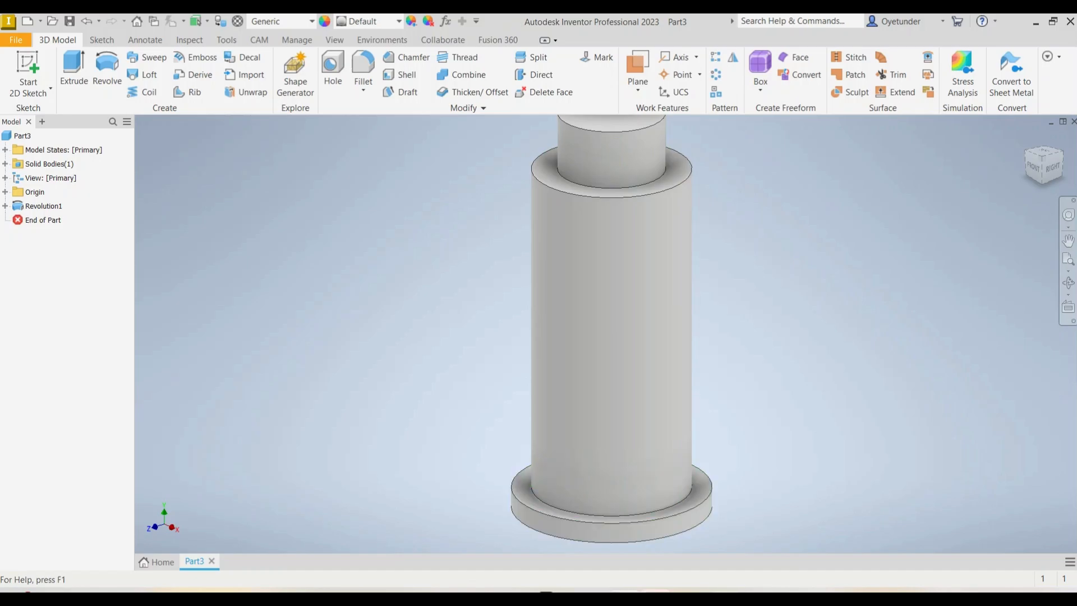
Step: Check the slot in the reference drawing, start a sketch on the XY plane and slice the model's graphics at that plane
{"action": "key", "text": "alt+Tab"}
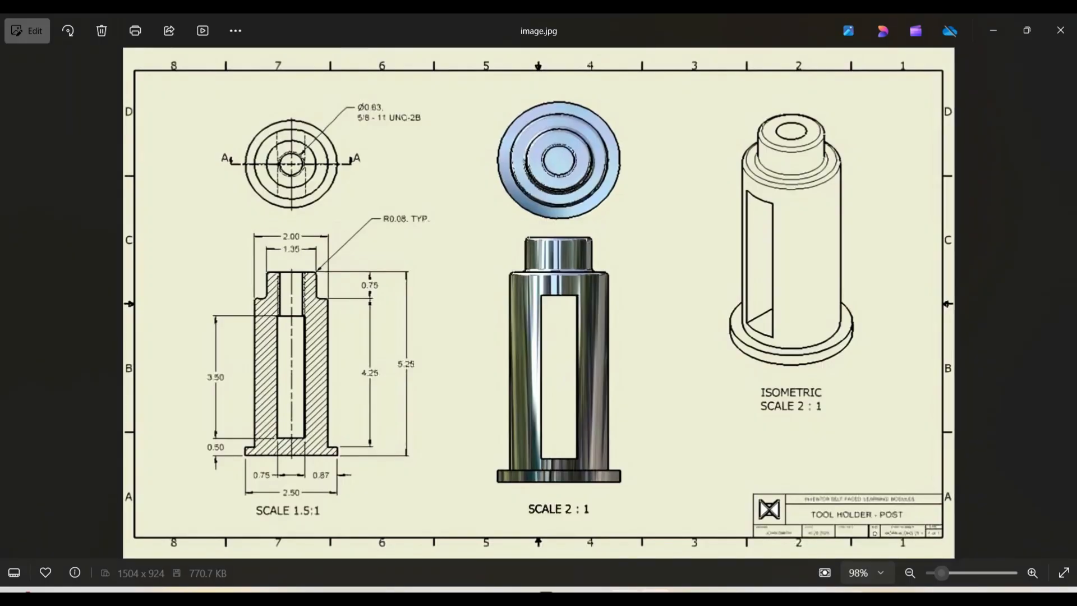
{"action": "key", "text": "alt+Tab"}
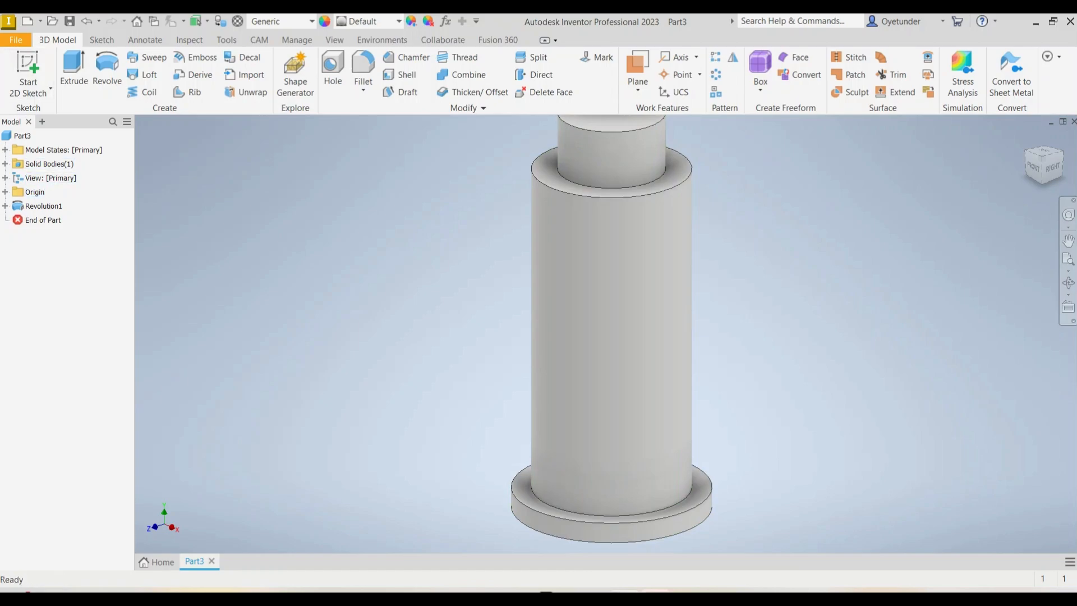
{"action": "left_click", "coordinate": [5, 192]}
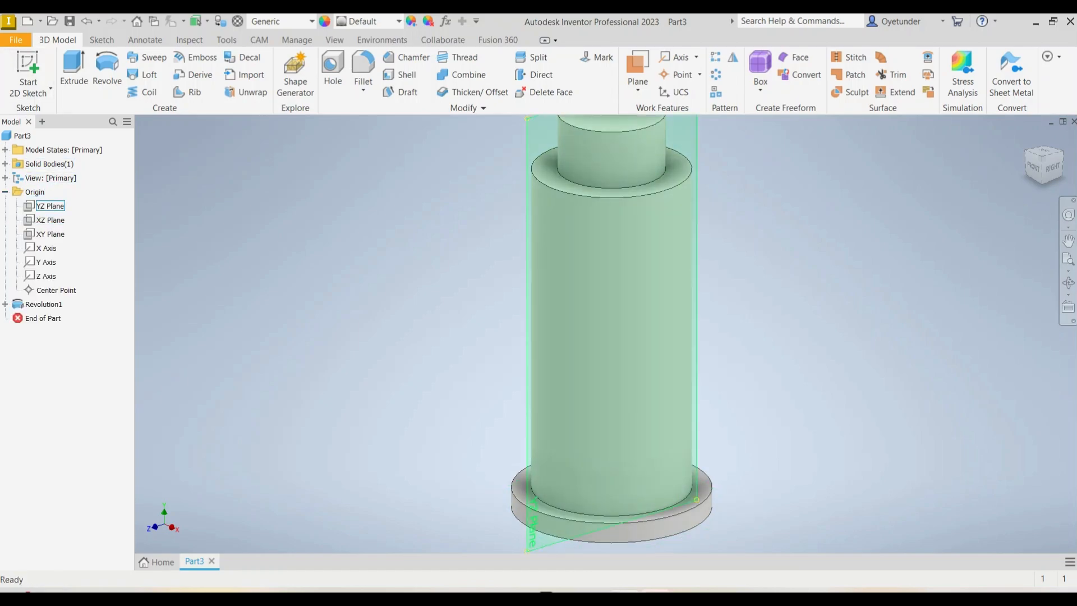
{"action": "left_click", "coordinate": [50, 234]}
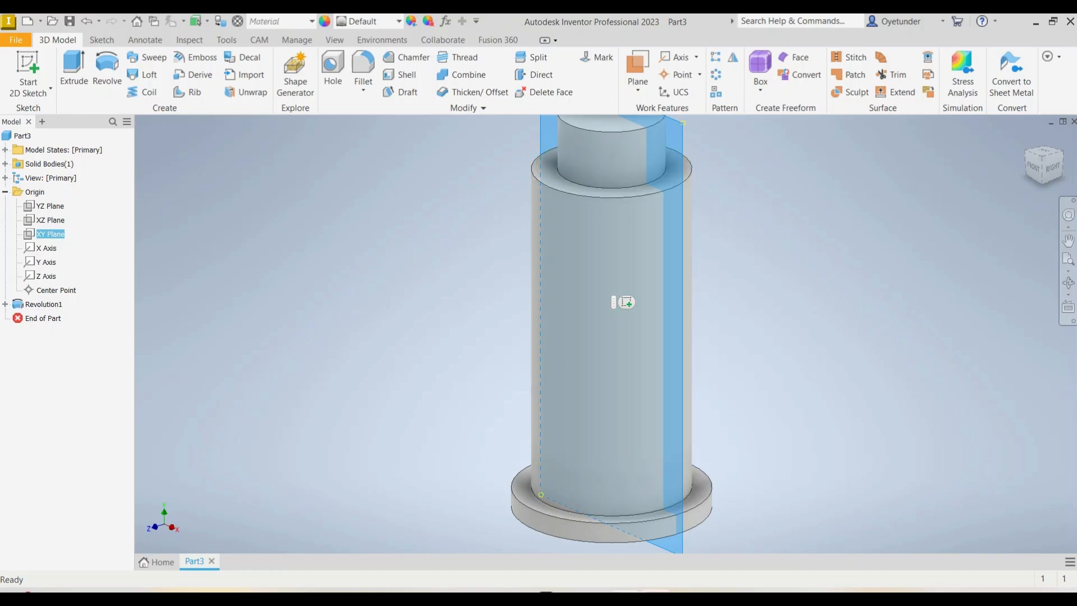
{"action": "left_click", "coordinate": [626, 302]}
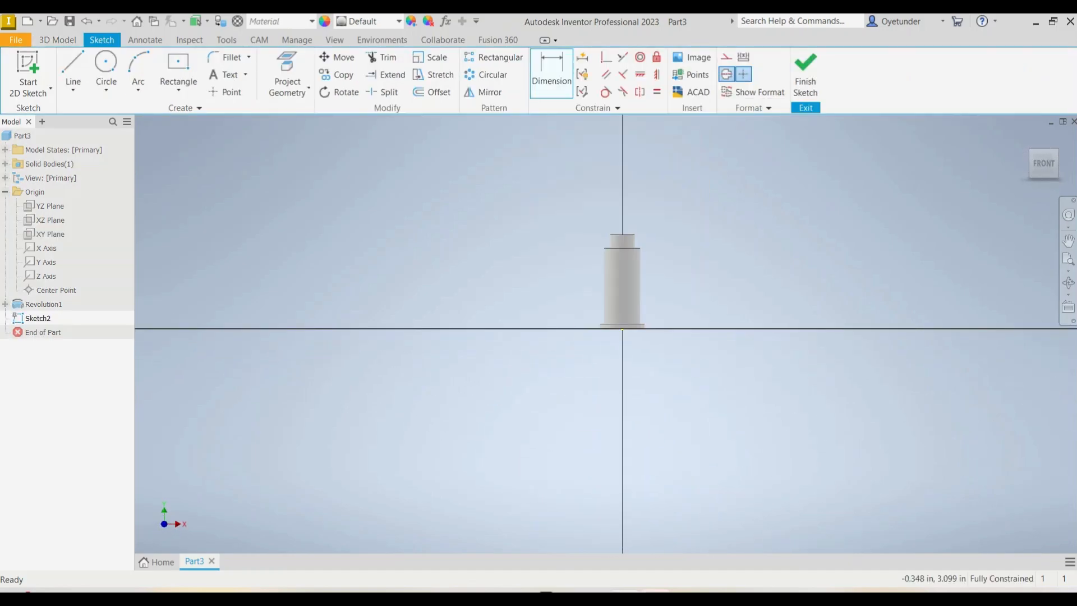
{"action": "scroll", "coordinate": [622, 282], "scroll_direction": "down", "scroll_amount": 4}
{"action": "scroll", "coordinate": [631, 313], "scroll_direction": "up", "scroll_amount": 3}
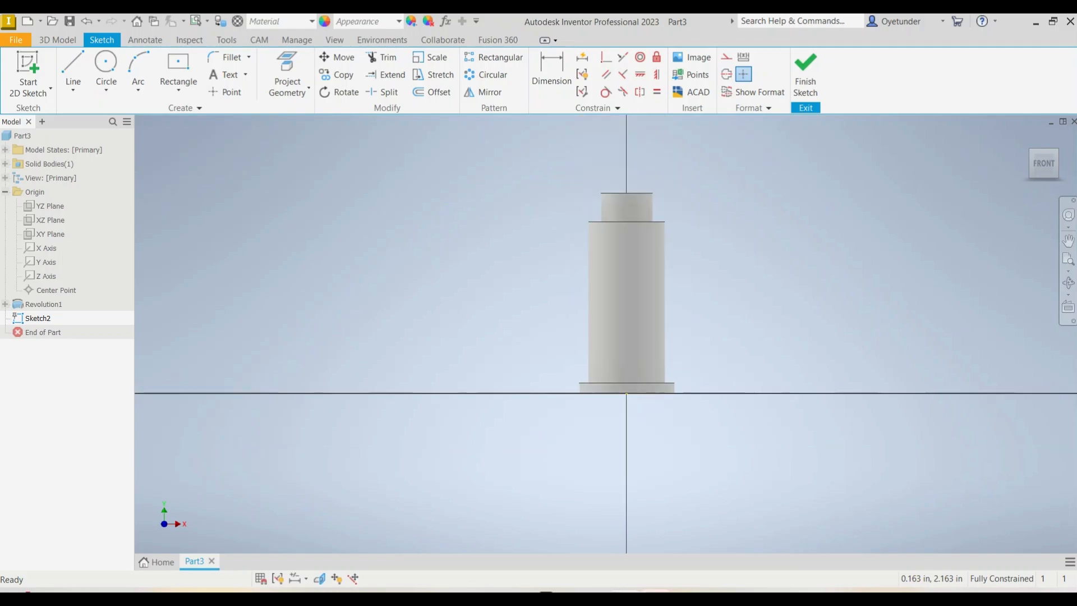
{"action": "scroll", "coordinate": [632, 311], "scroll_direction": "down", "scroll_amount": 3}
{"action": "scroll", "coordinate": [635, 230], "scroll_direction": "up", "scroll_amount": 3}
{"action": "scroll", "coordinate": [640, 163], "scroll_direction": "down", "scroll_amount": 3}
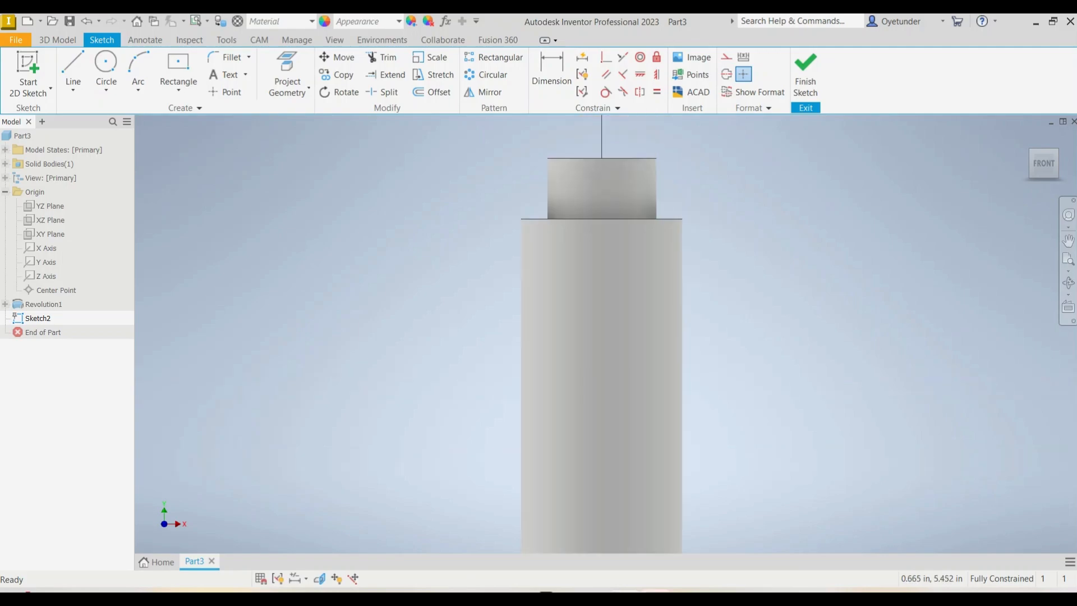
{"action": "scroll", "coordinate": [639, 163], "scroll_direction": "up", "scroll_amount": 2}
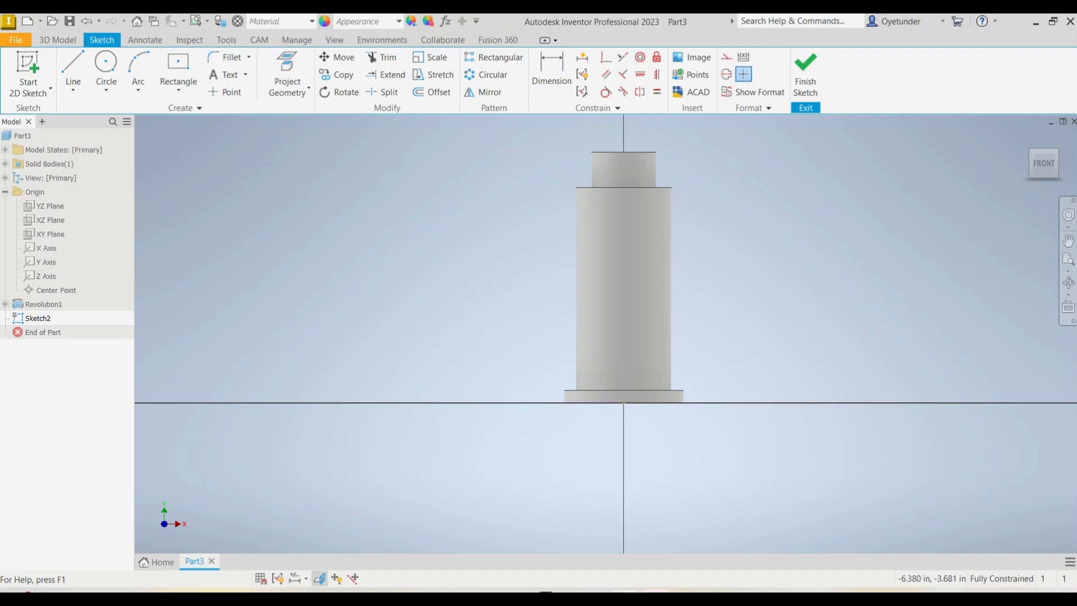
{"action": "left_click", "coordinate": [319, 578]}
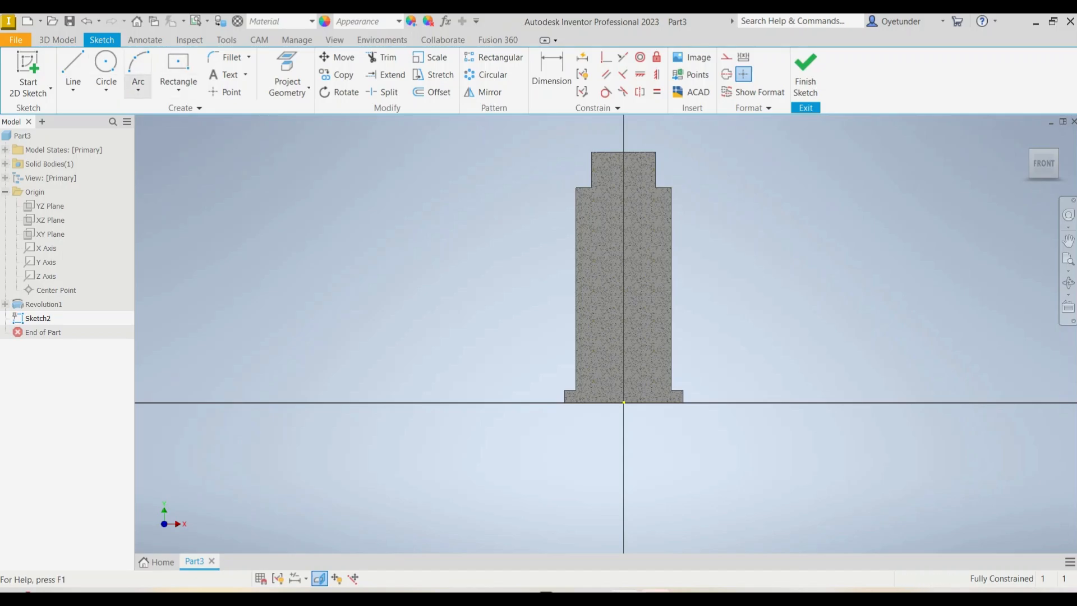
Step: Draw a center-based rectangle 0.75 in wide and 3.5 in high, centered on the post's vertical axis
{"action": "left_click", "coordinate": [178, 88]}
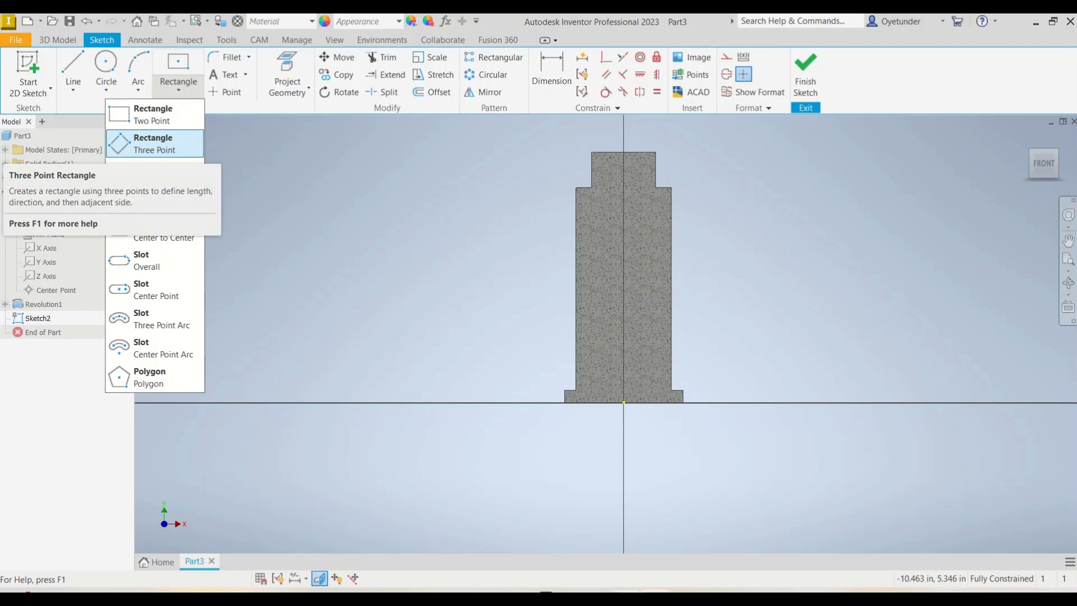
{"action": "left_click", "coordinate": [162, 173]}
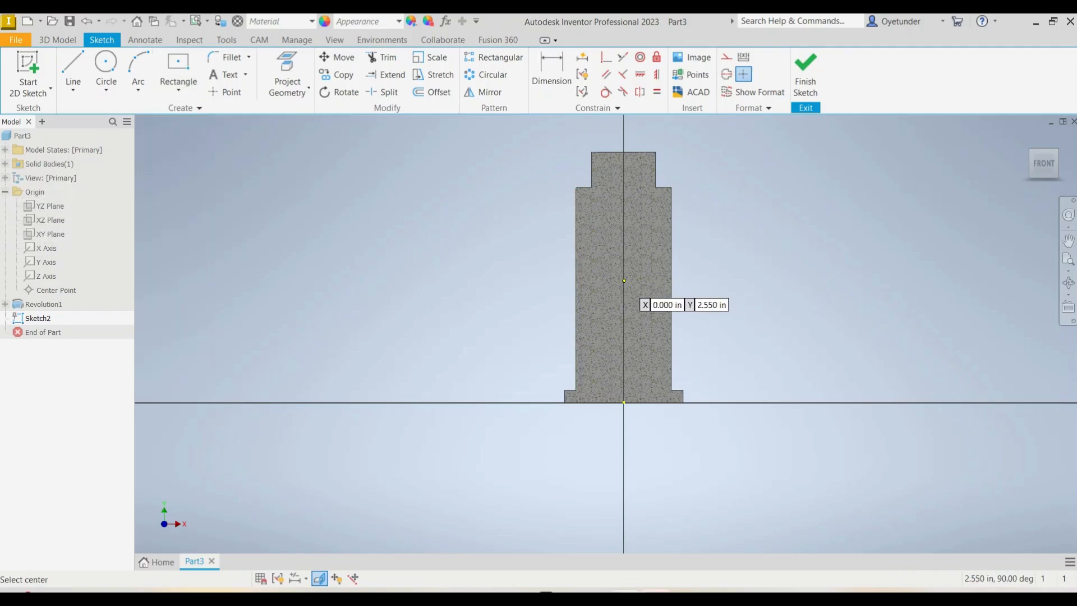
{"action": "left_click", "coordinate": [624, 280]}
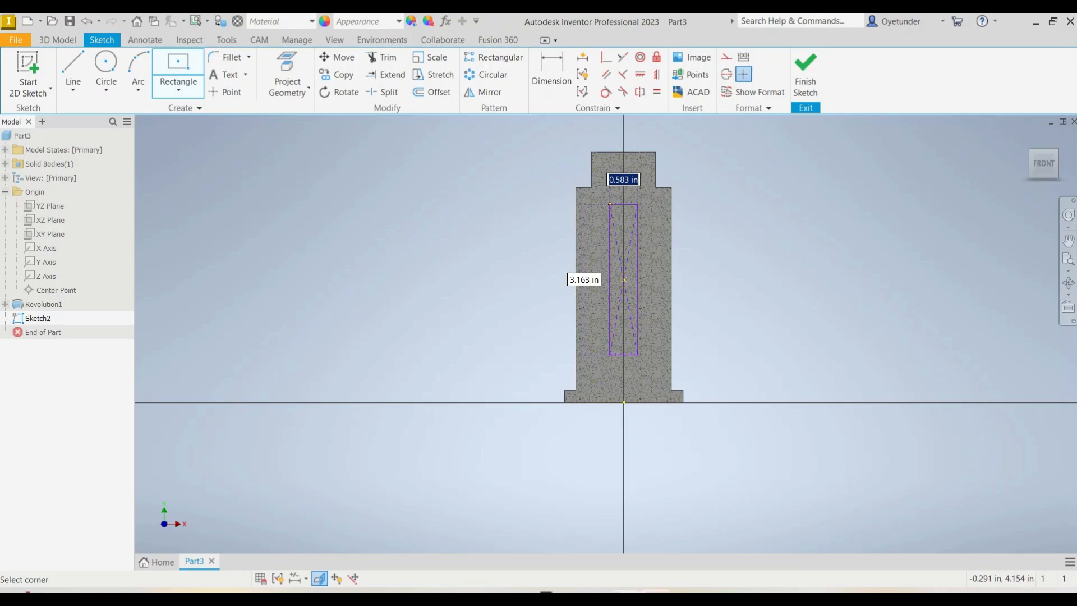
{"action": "type", "text": "0.75"}
{"action": "key", "text": "Tab"}
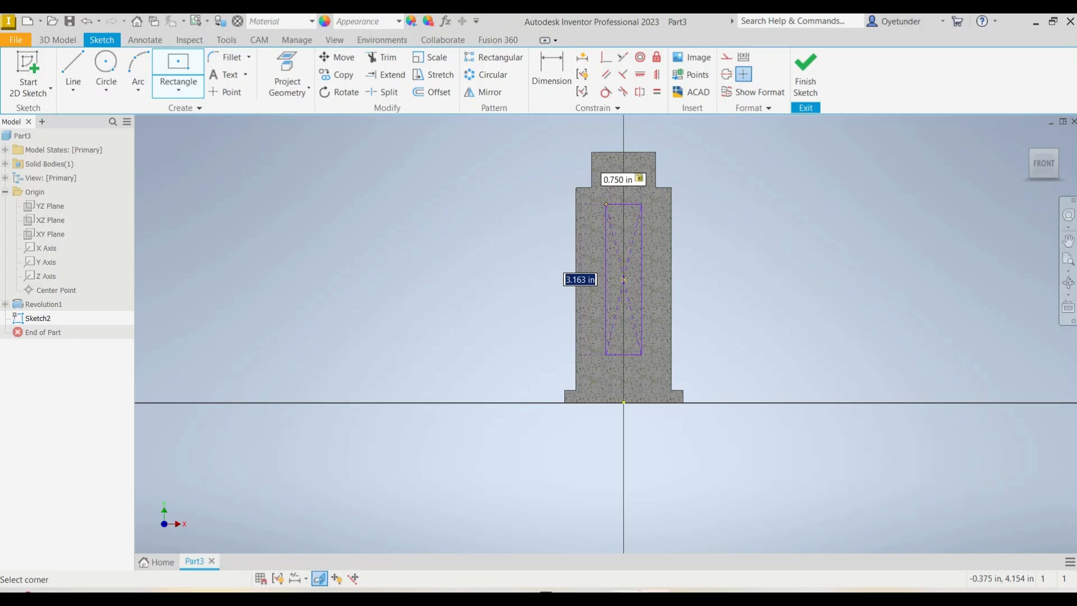
{"action": "type", "text": "3.5"}
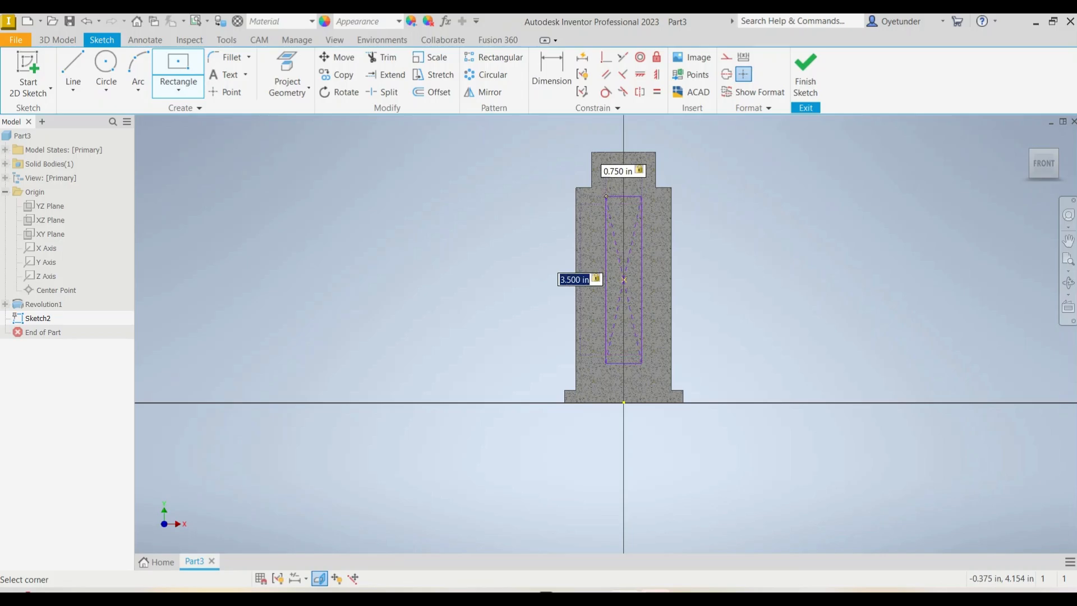
{"action": "key", "text": "Return"}
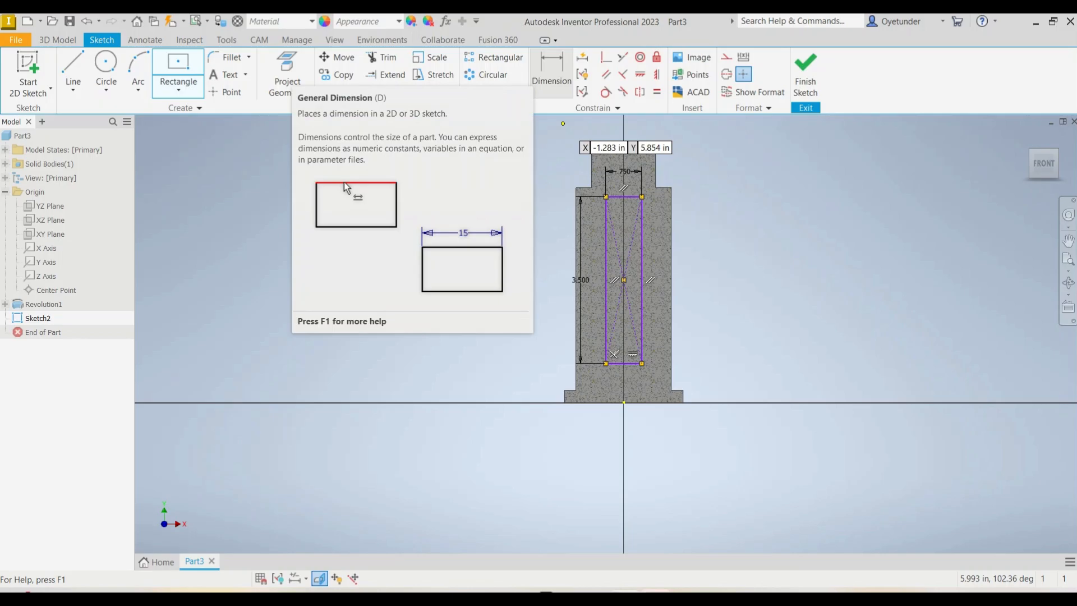
Step: Dimension the rectangle's lower edge 0.5 in above the bottom edge of the base flange
{"action": "key", "text": "d"}
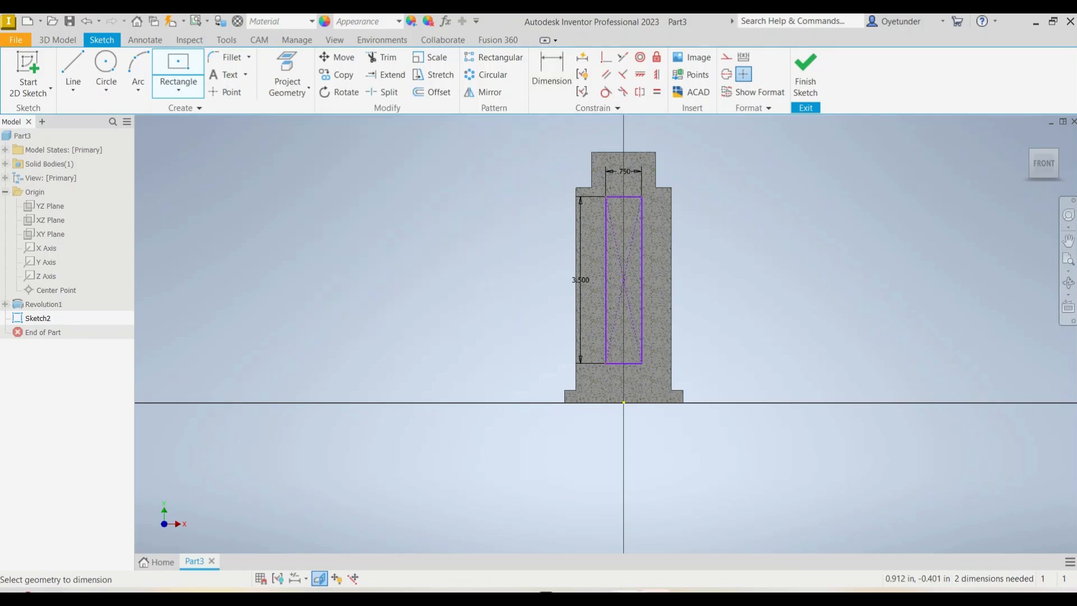
{"action": "left_click", "coordinate": [635, 363]}
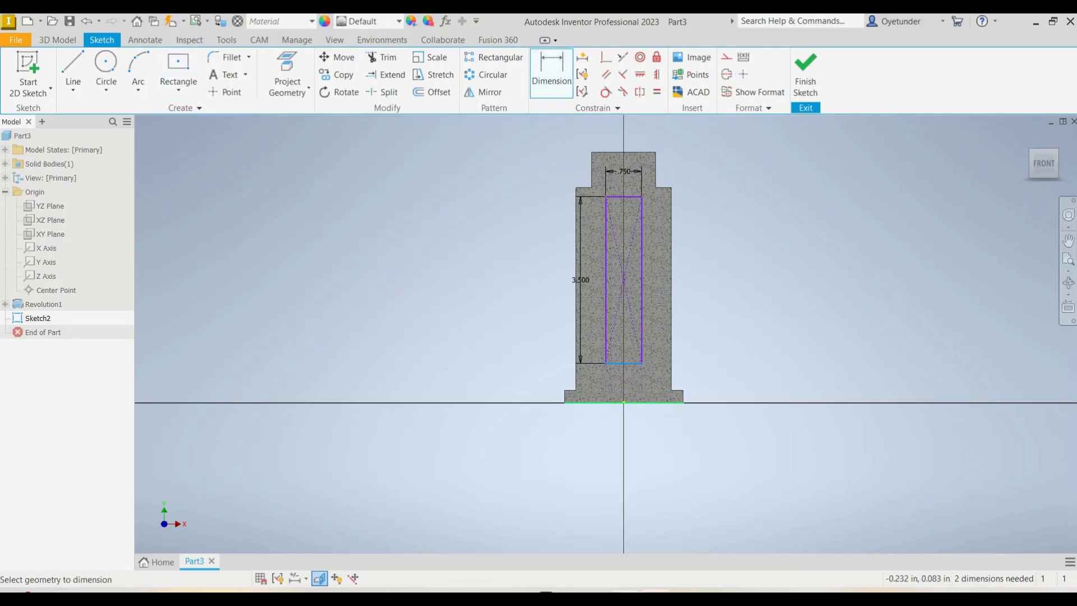
{"action": "left_click", "coordinate": [578, 402]}
{"action": "left_click", "coordinate": [507, 386]}
{"action": "type", "text": "0"}
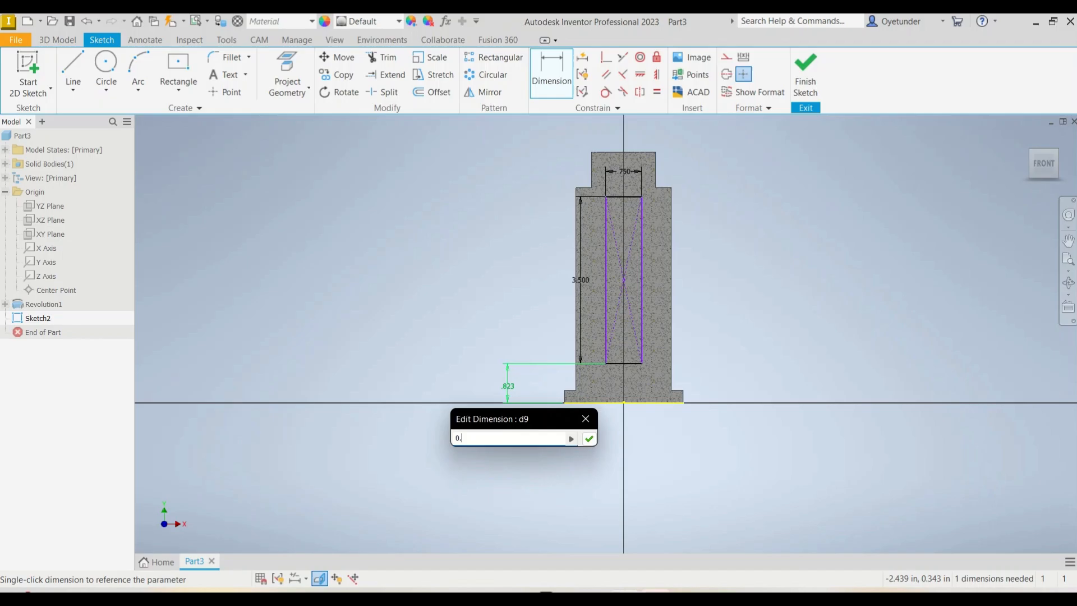
{"action": "type", "text": ".5"}
{"action": "key", "text": "Return"}
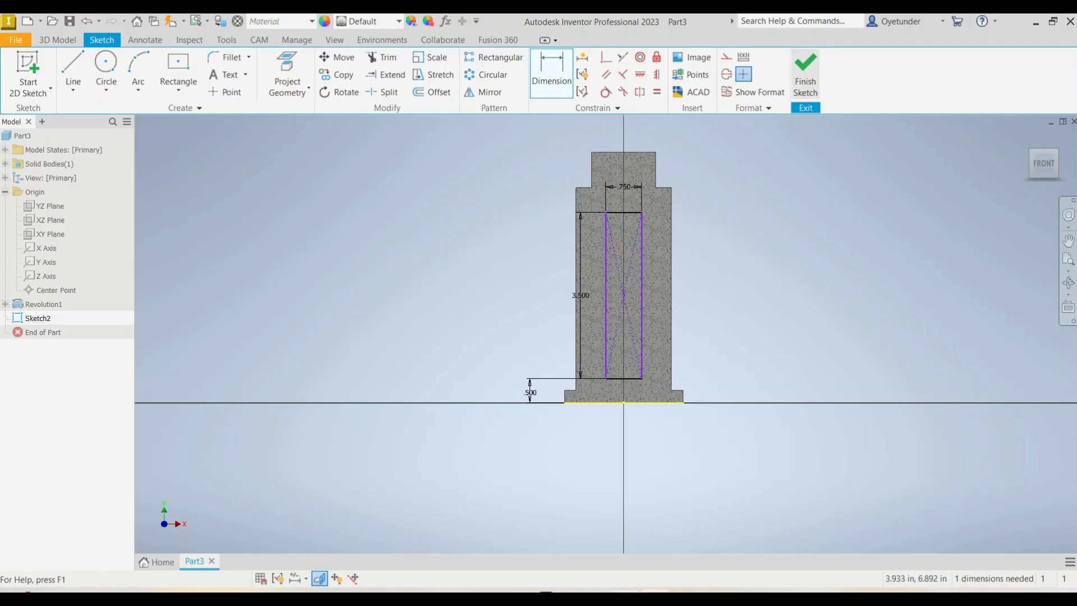
{"action": "scroll", "coordinate": [627, 314], "scroll_direction": "up", "scroll_amount": 5}
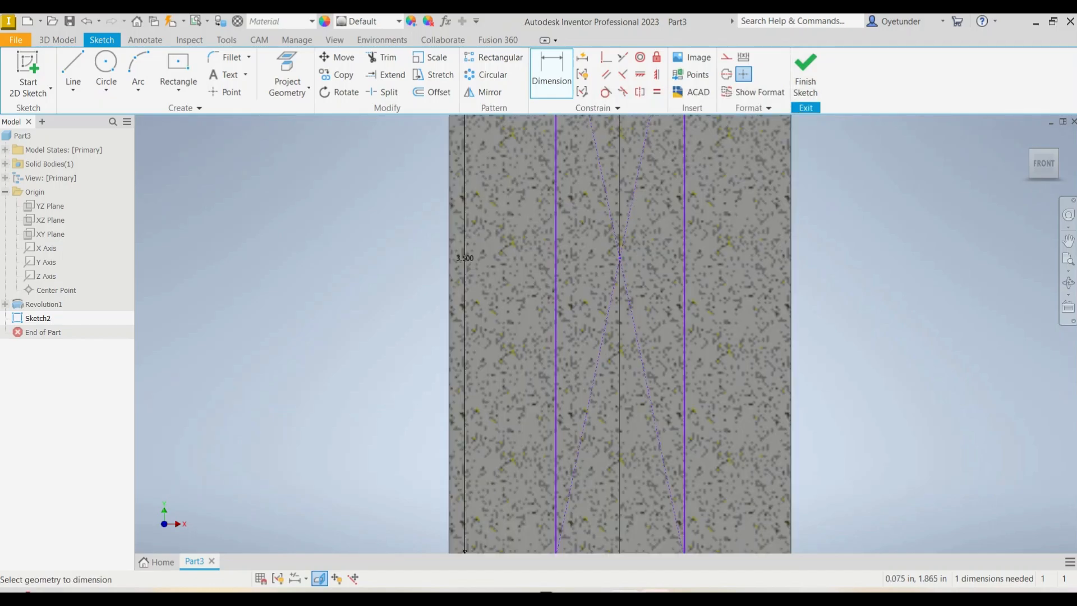
{"action": "scroll", "coordinate": [621, 260], "scroll_direction": "down", "scroll_amount": 5}
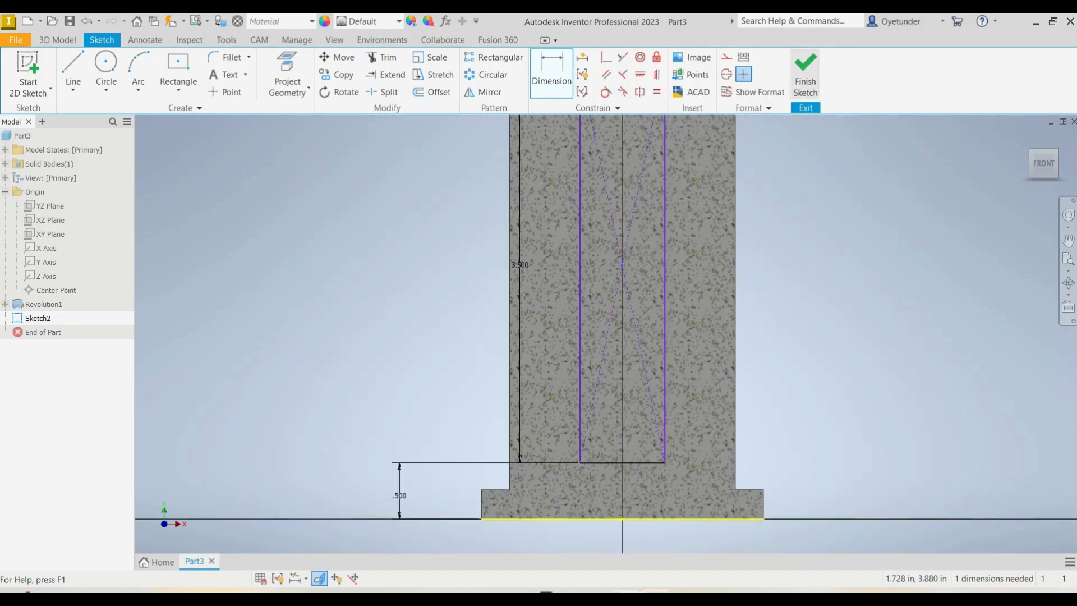
Step: Finish the sketch and set up an Extrude cut of the rectangle, ending at the middle section's cylindrical face
{"action": "left_click", "coordinate": [805, 75]}
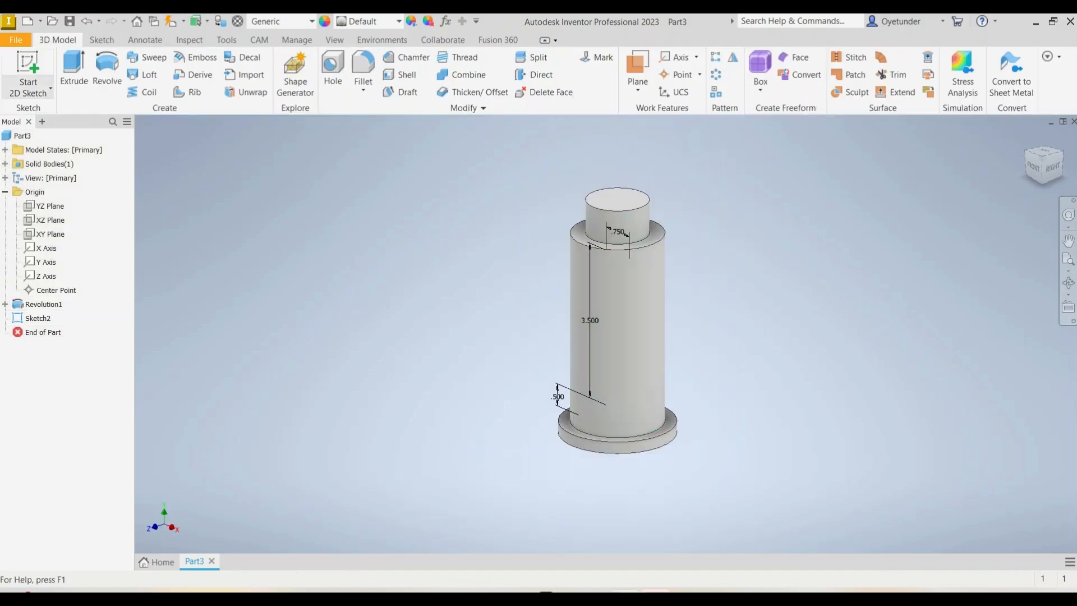
{"action": "left_click", "coordinate": [74, 70]}
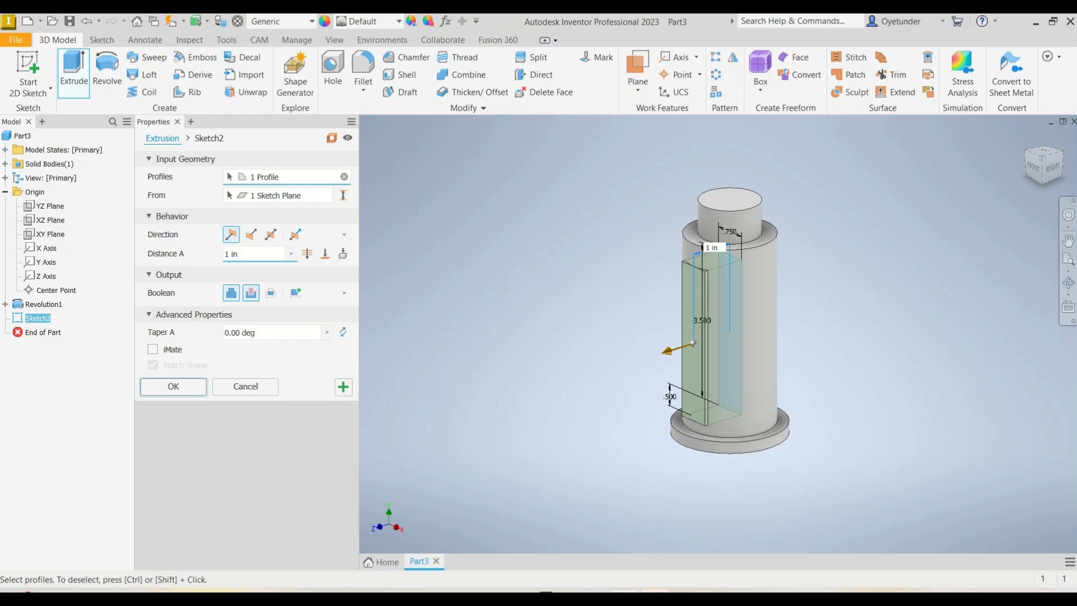
{"action": "left_click", "coordinate": [251, 293]}
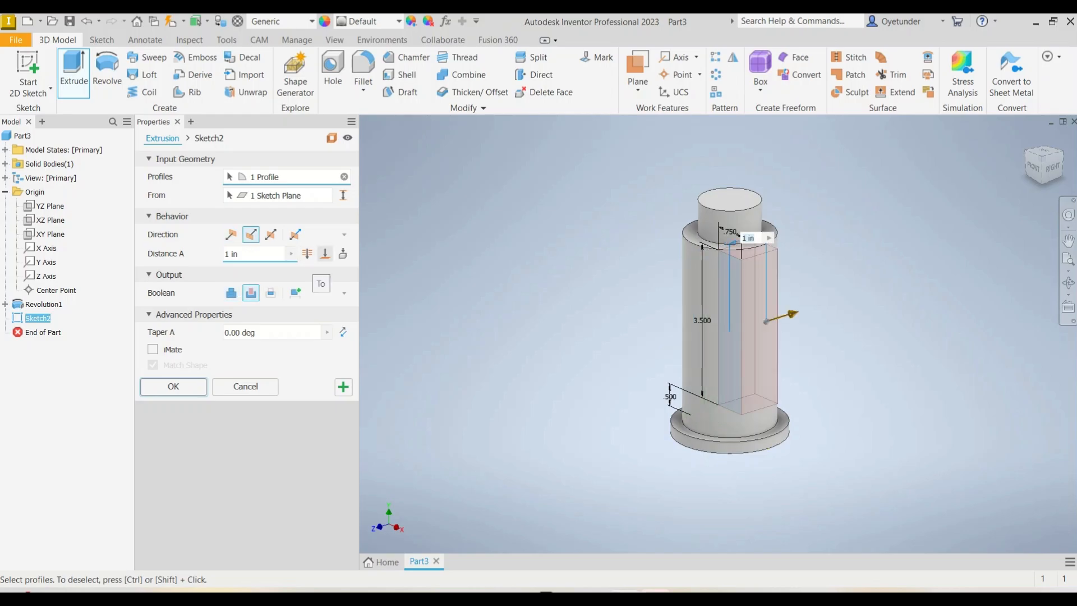
{"action": "left_click", "coordinate": [325, 253]}
{"action": "left_click", "coordinate": [708, 337]}
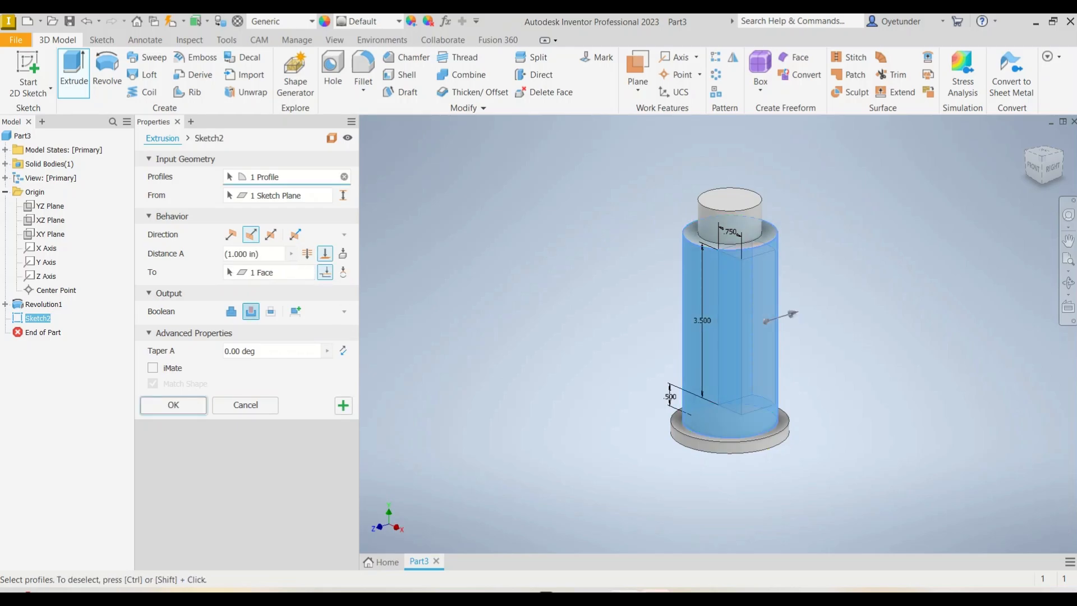
Step: Try extending the slot cut through all, symmetrically on both sides of the sketch plane
{"action": "left_click", "coordinate": [307, 254]}
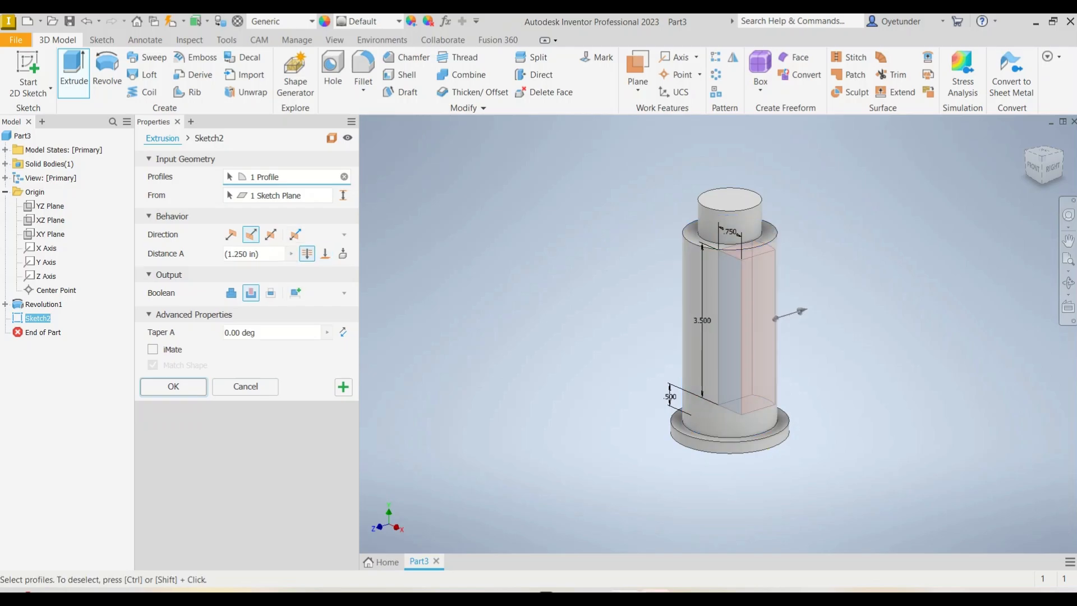
{"action": "left_click", "coordinate": [270, 235]}
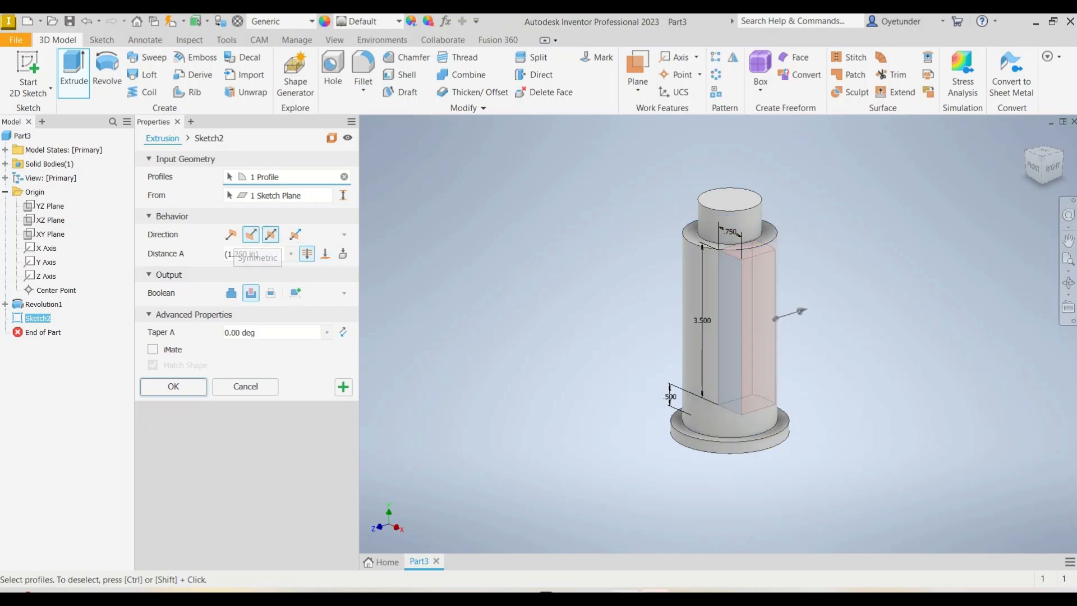
{"action": "scroll", "coordinate": [763, 327], "scroll_direction": "down", "scroll_amount": 3}
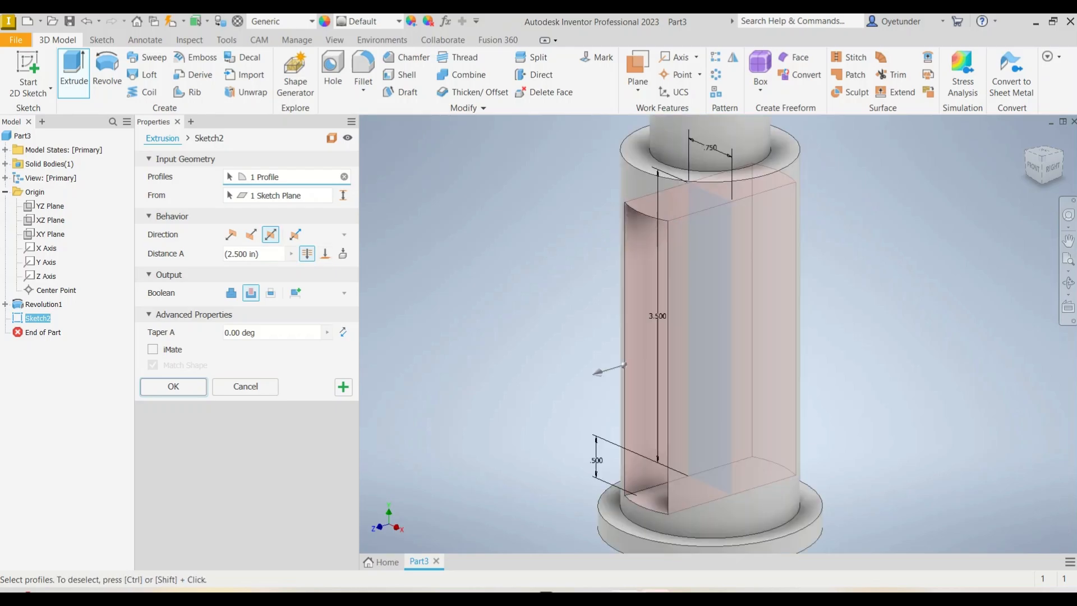
{"action": "scroll", "coordinate": [763, 326], "scroll_direction": "up", "scroll_amount": 2}
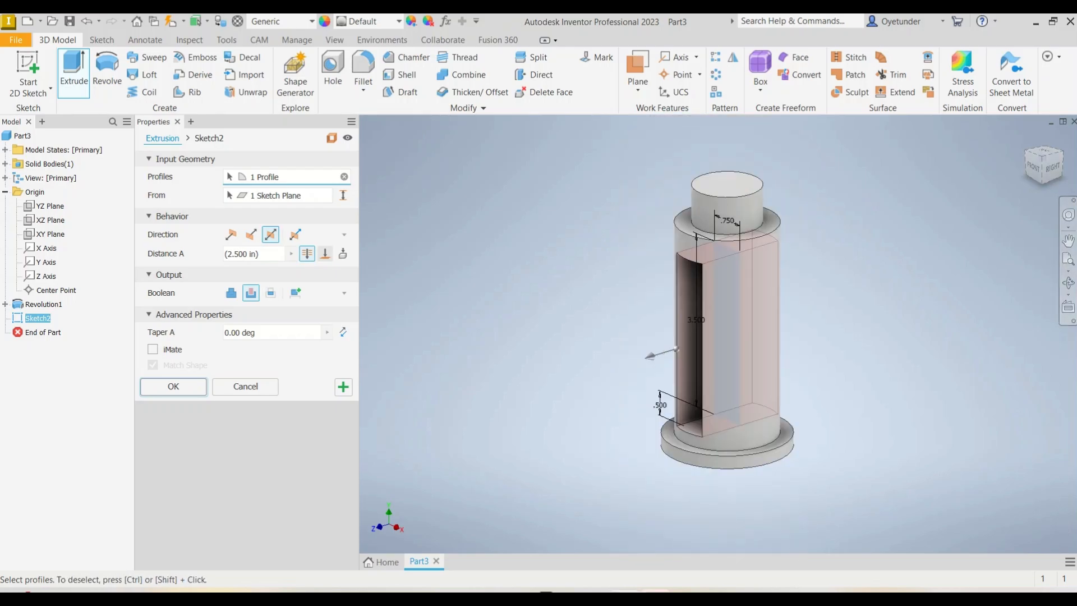
Step: Try ending the slot cut at the middle section's cylindrical face
{"action": "left_click", "coordinate": [325, 254]}
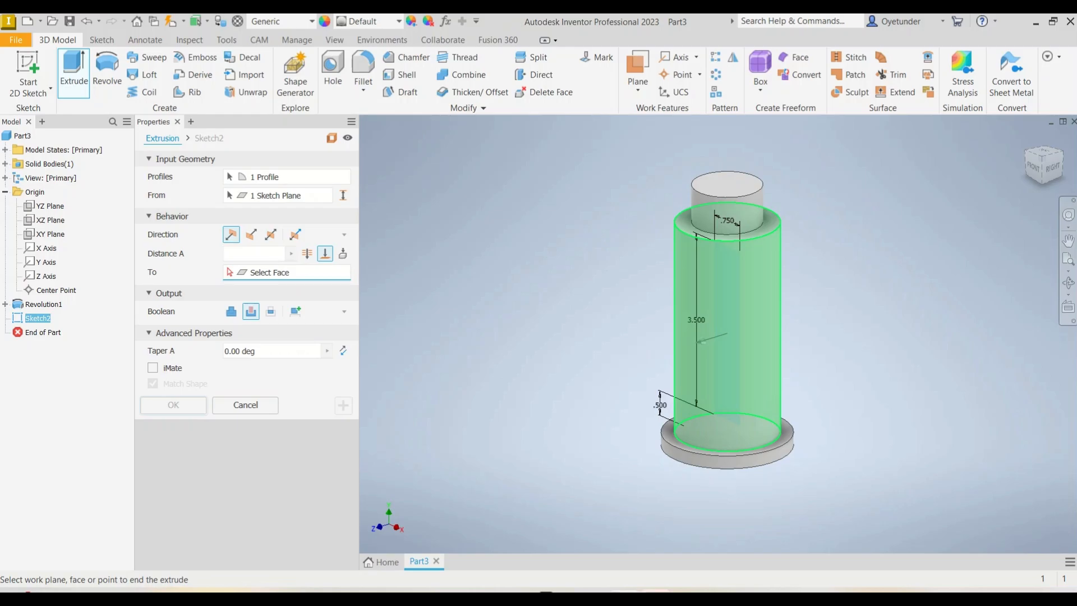
{"action": "left_click", "coordinate": [765, 314]}
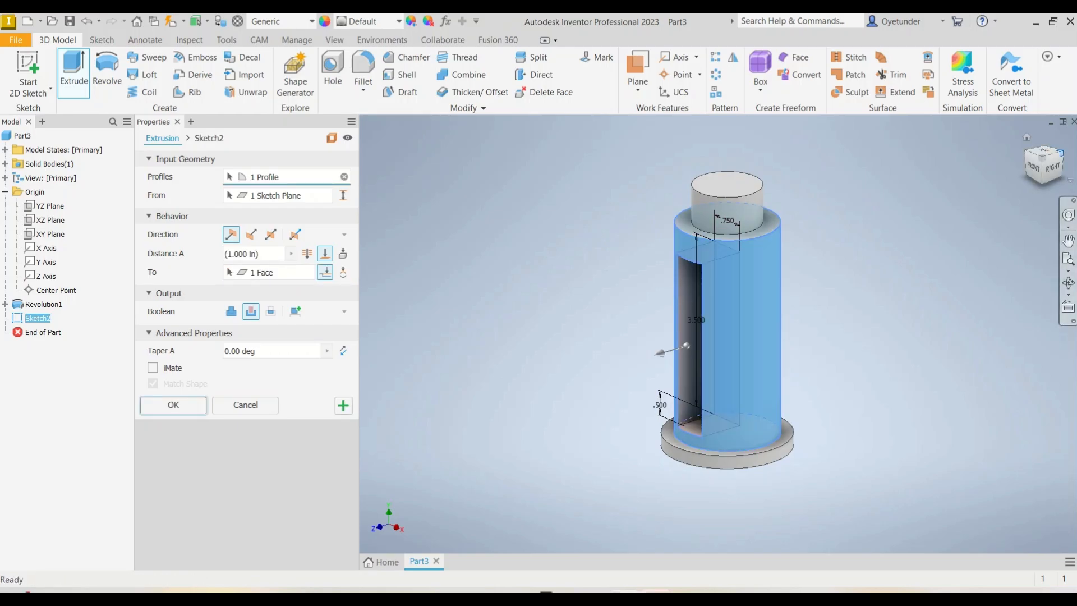
{"action": "left_click", "coordinate": [1060, 152]}
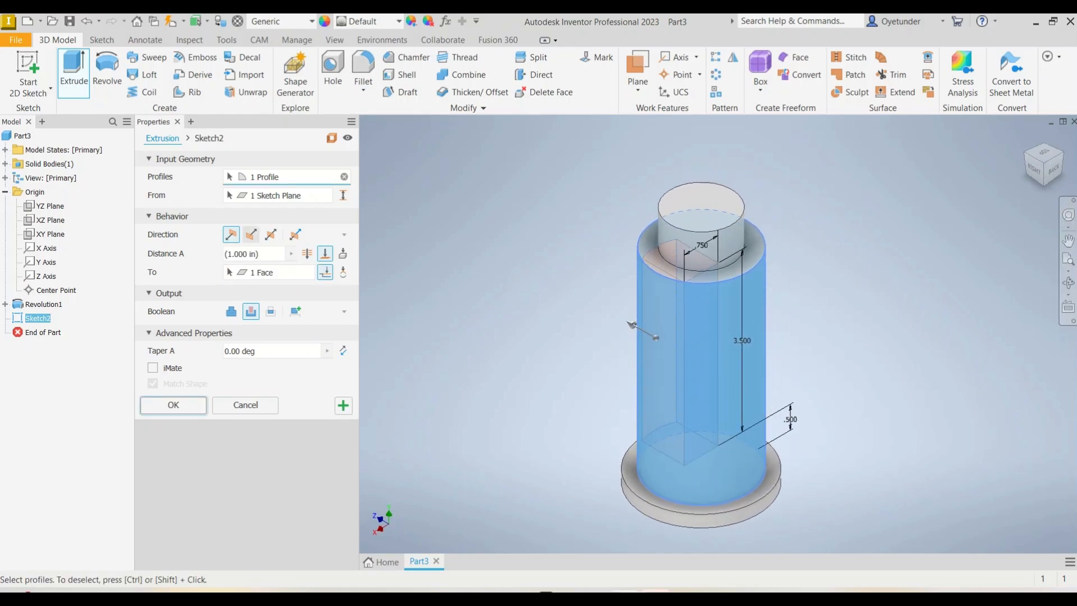
Step: Cut the rectangle symmetrically through all on both sides of the sketch plane to open the slot across the post
{"action": "left_click", "coordinate": [270, 234]}
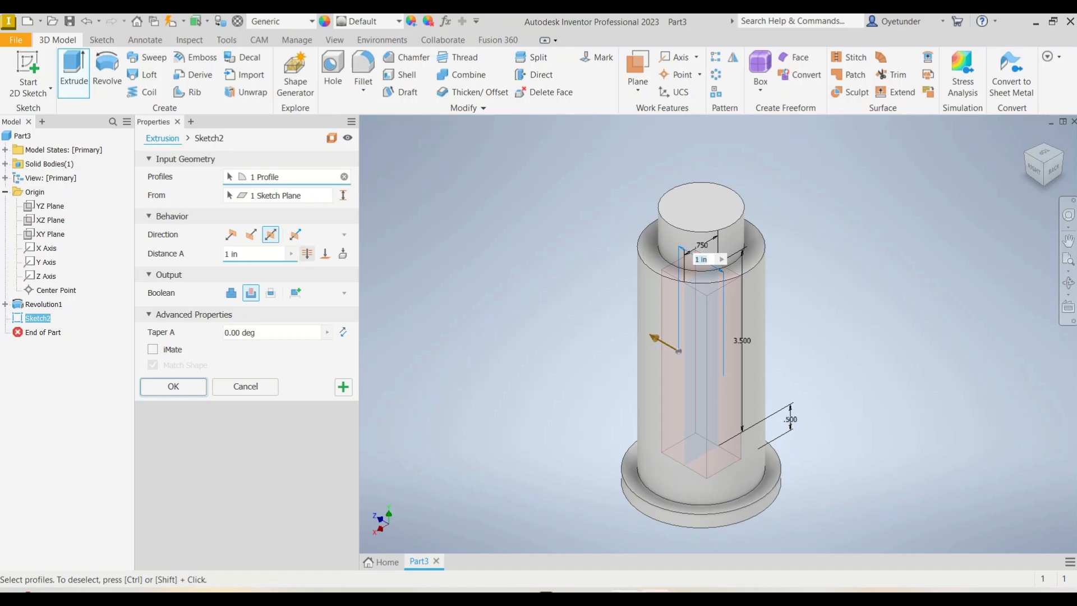
{"action": "left_click", "coordinate": [307, 254]}
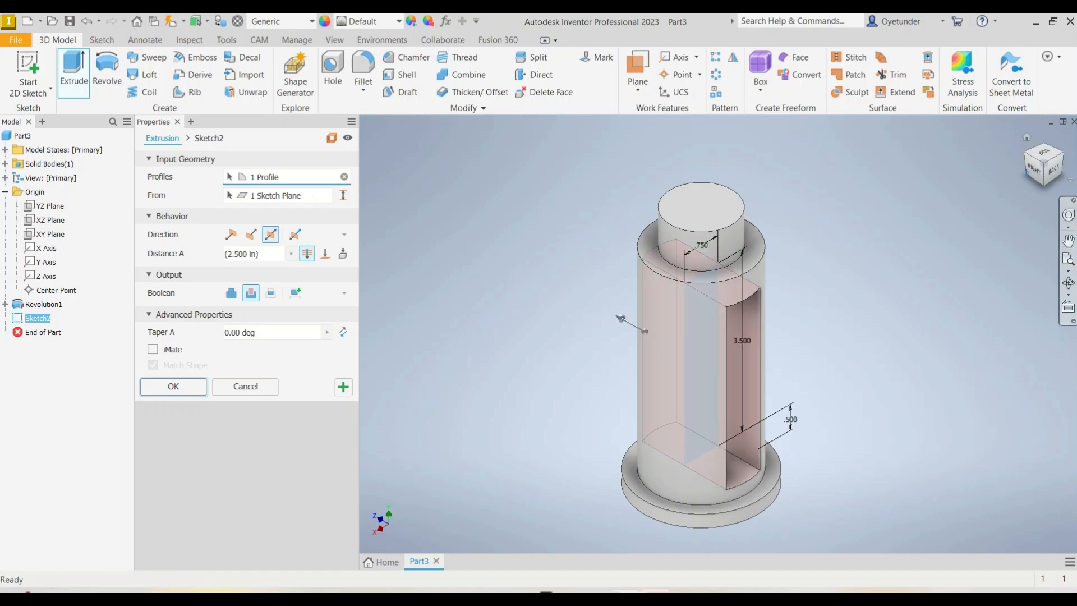
{"action": "left_click", "coordinate": [1033, 166]}
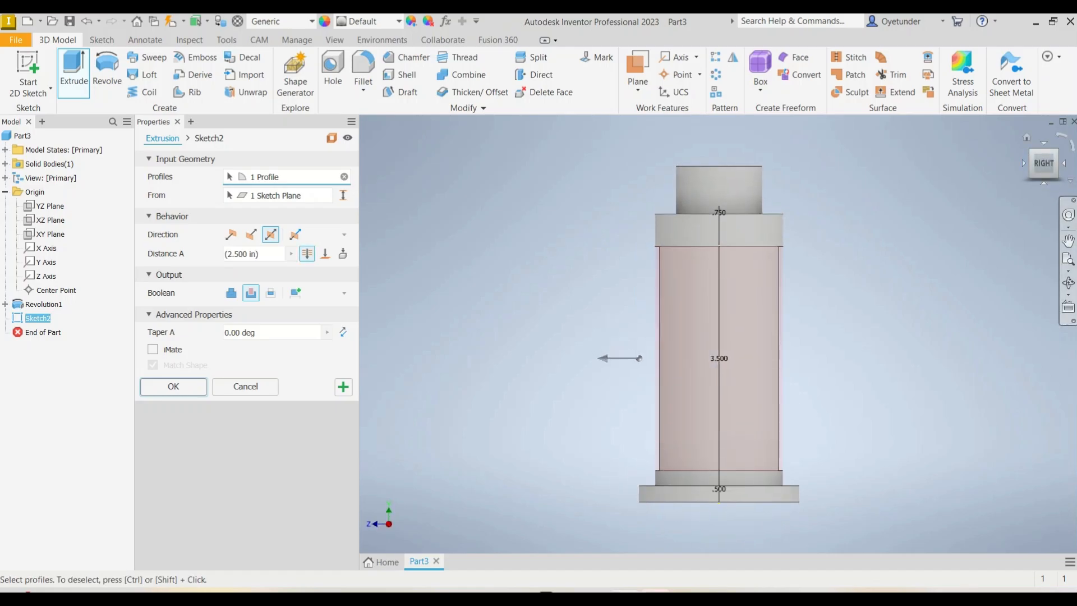
{"action": "key", "text": "F6"}
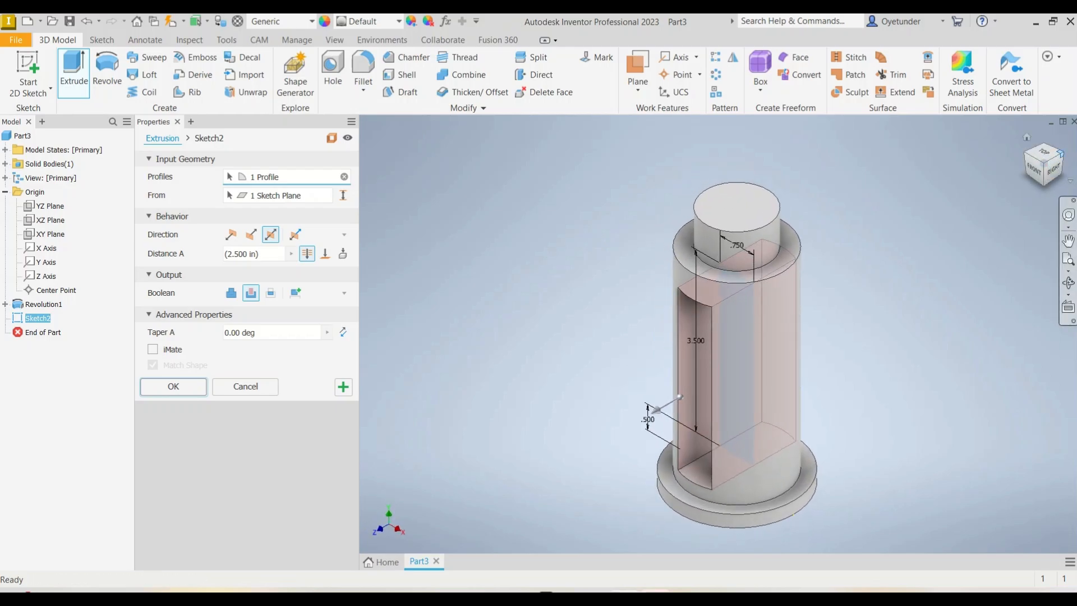
{"action": "left_click", "coordinate": [1060, 155]}
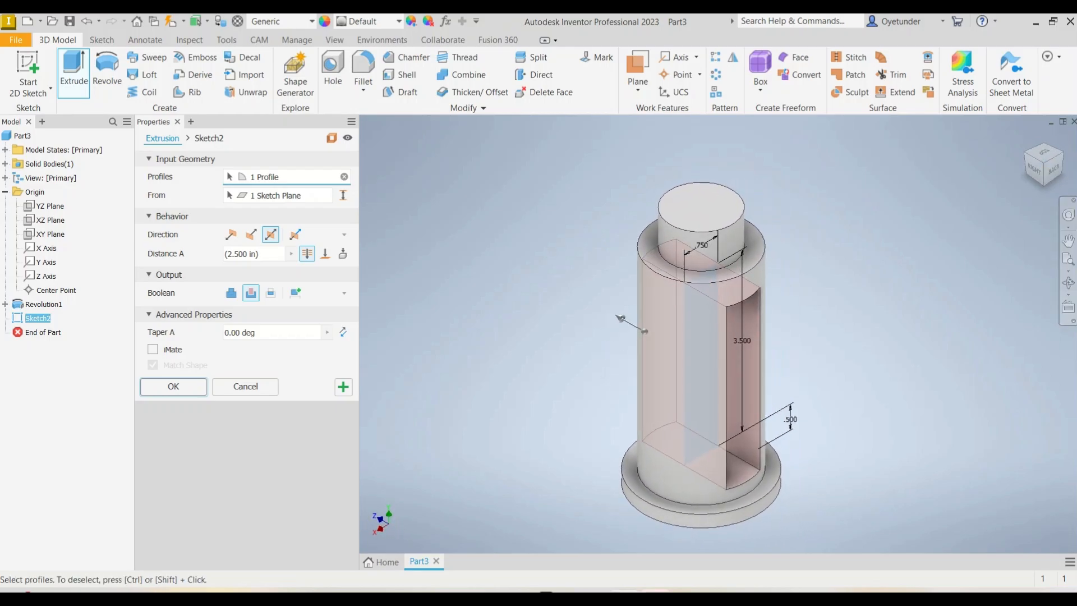
{"action": "key", "text": "Return"}
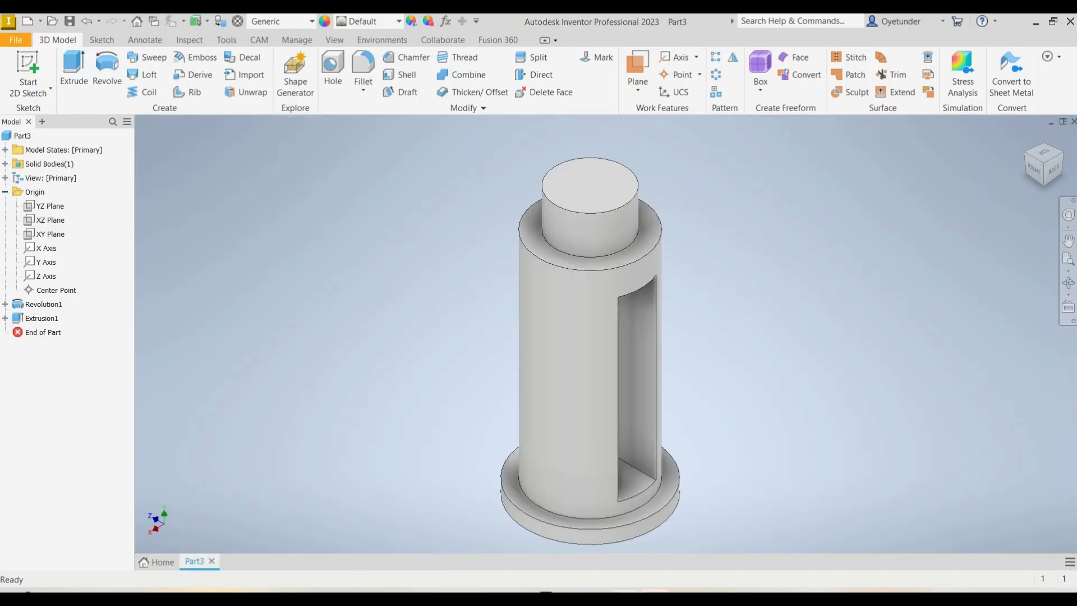
Step: Sketch a point at the center of the post's top face and finish the sketch
{"action": "key", "text": "alt+Tab"}
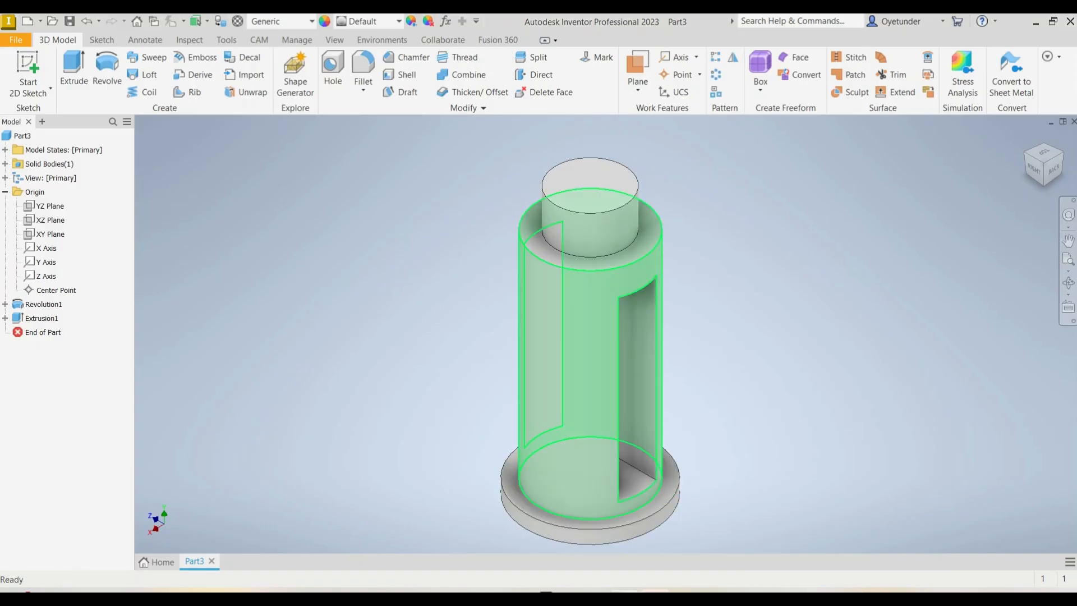
{"action": "left_click", "coordinate": [590, 185]}
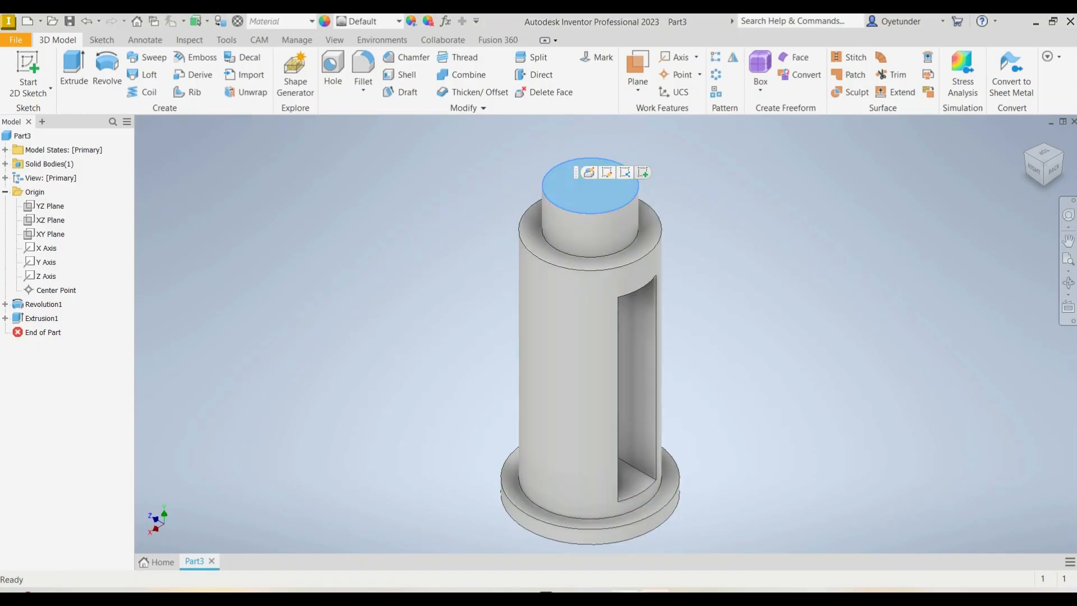
{"action": "left_click", "coordinate": [643, 172]}
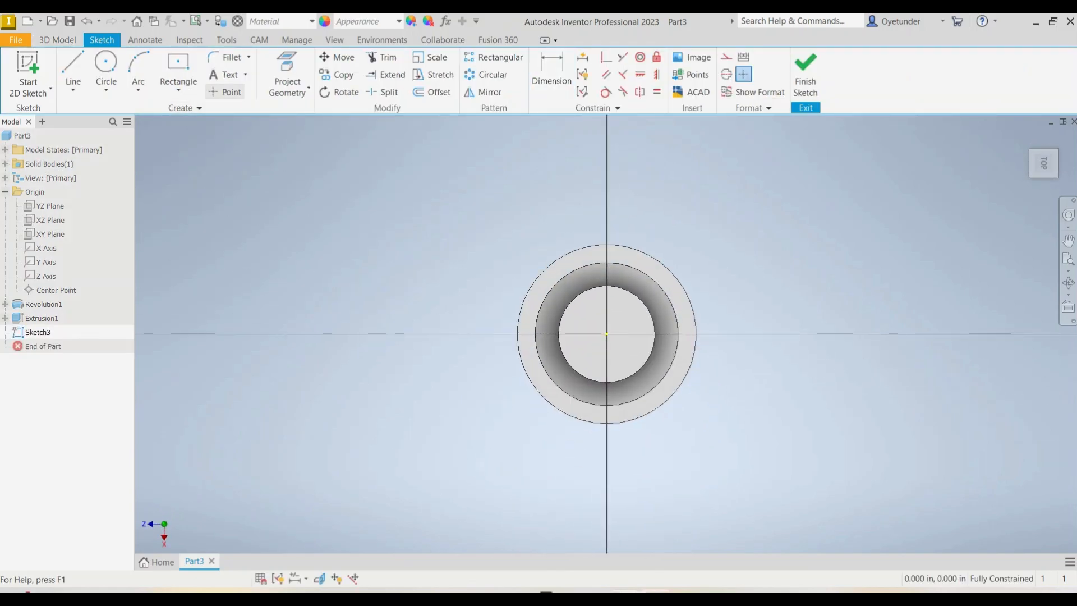
{"action": "left_click", "coordinate": [224, 92]}
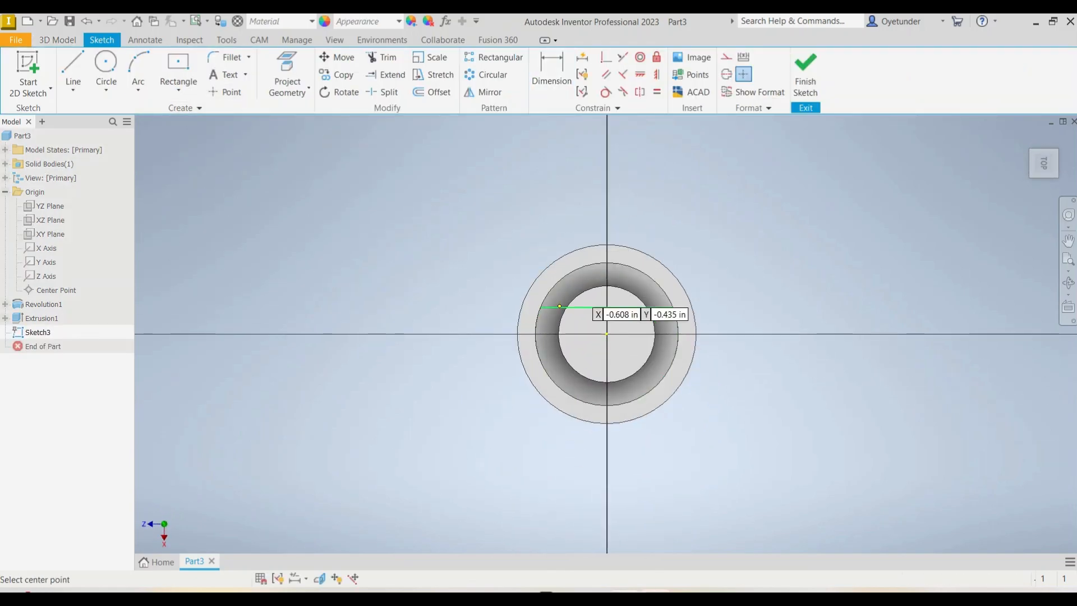
{"action": "left_click", "coordinate": [606, 333]}
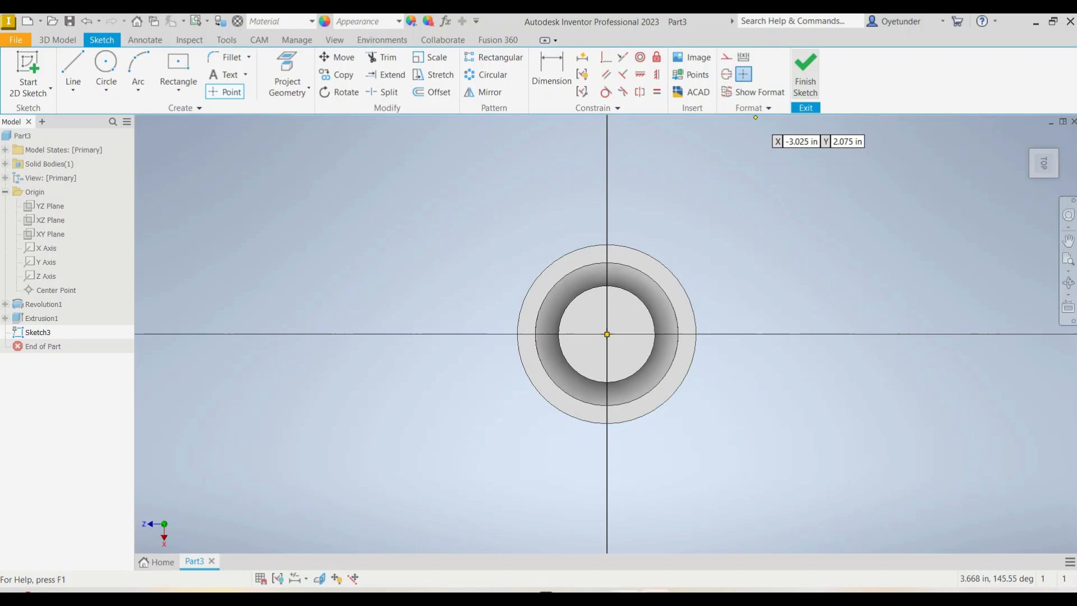
{"action": "left_click", "coordinate": [805, 73]}
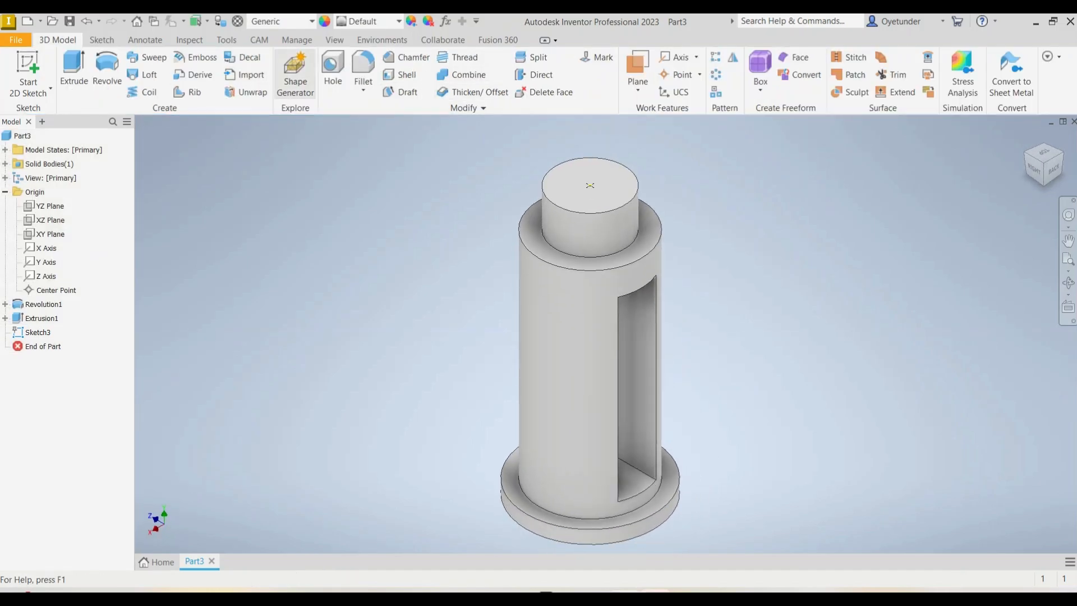
Step: Set up a tapped hole at the top face's center point with ANSI Unified Screw Threads, size 0.625, 5/8-11 UNC
{"action": "left_click", "coordinate": [332, 72]}
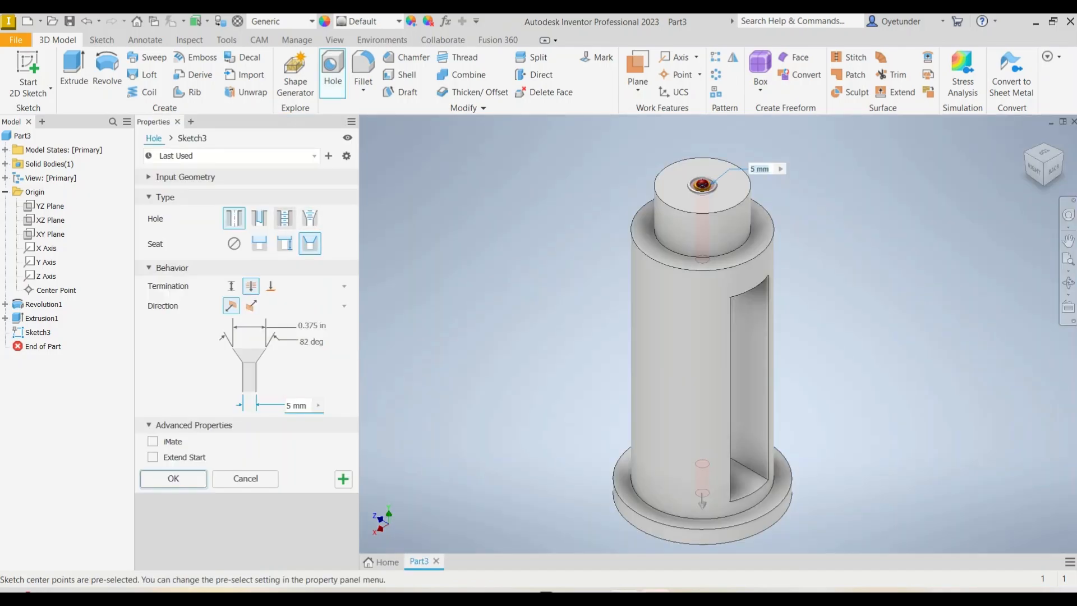
{"action": "left_click", "coordinate": [284, 218]}
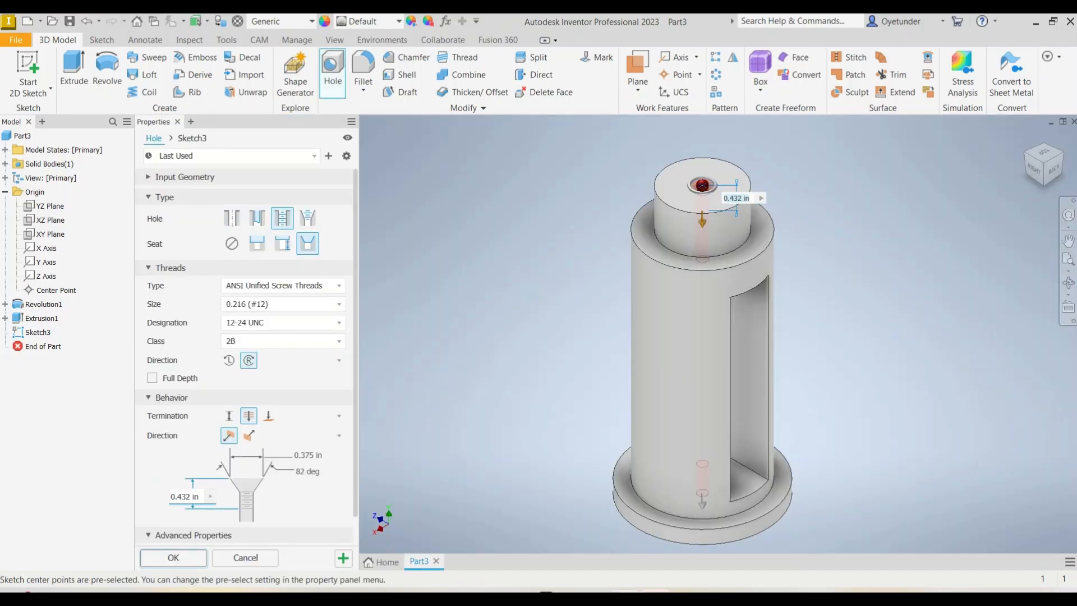
{"action": "left_click", "coordinate": [282, 285]}
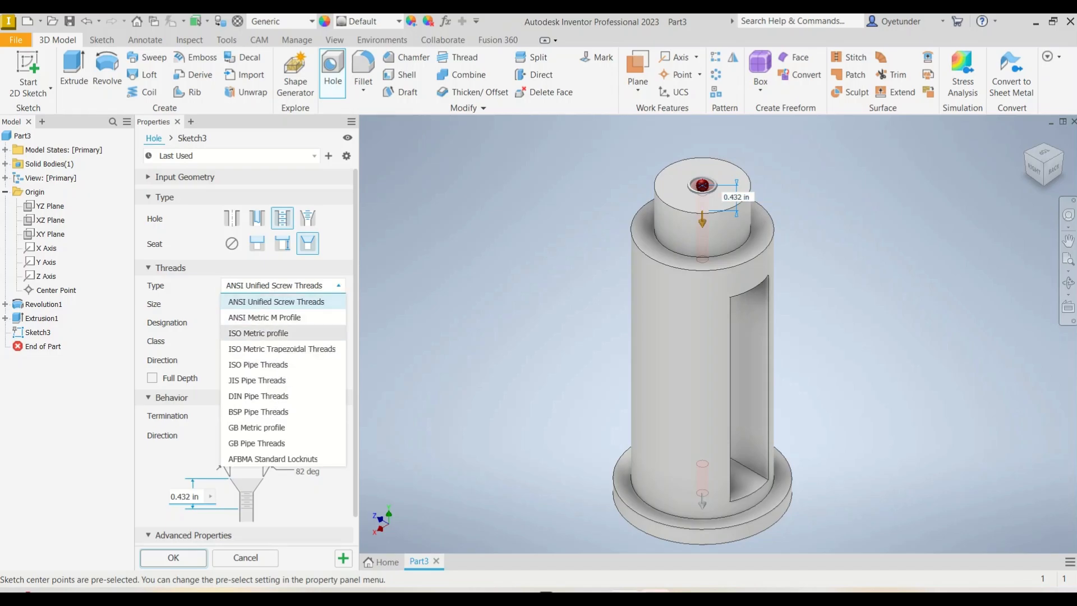
{"action": "left_click", "coordinate": [283, 301]}
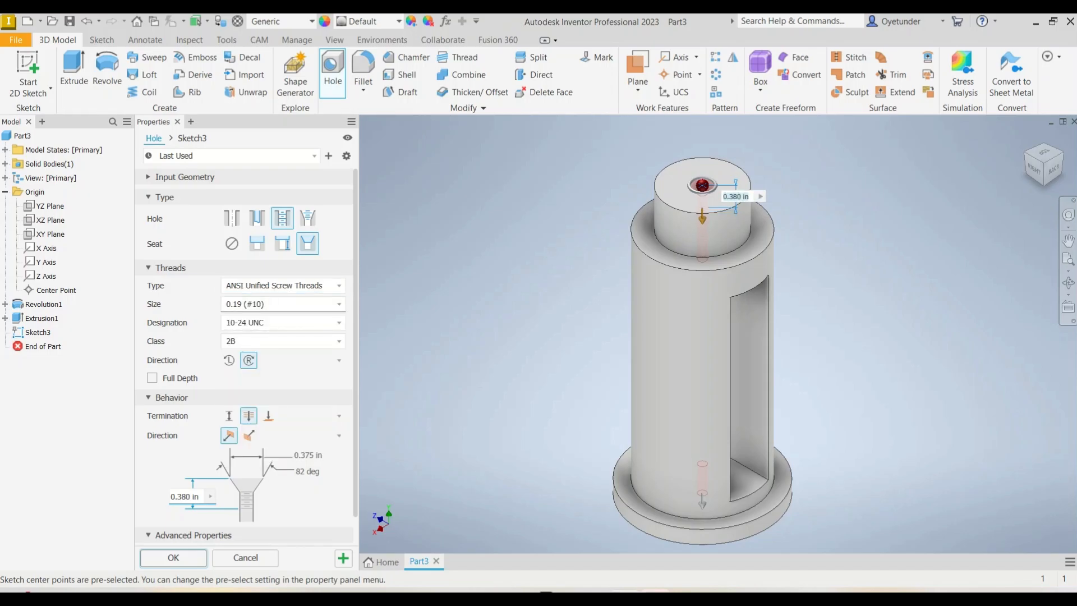
{"action": "left_click", "coordinate": [283, 303]}
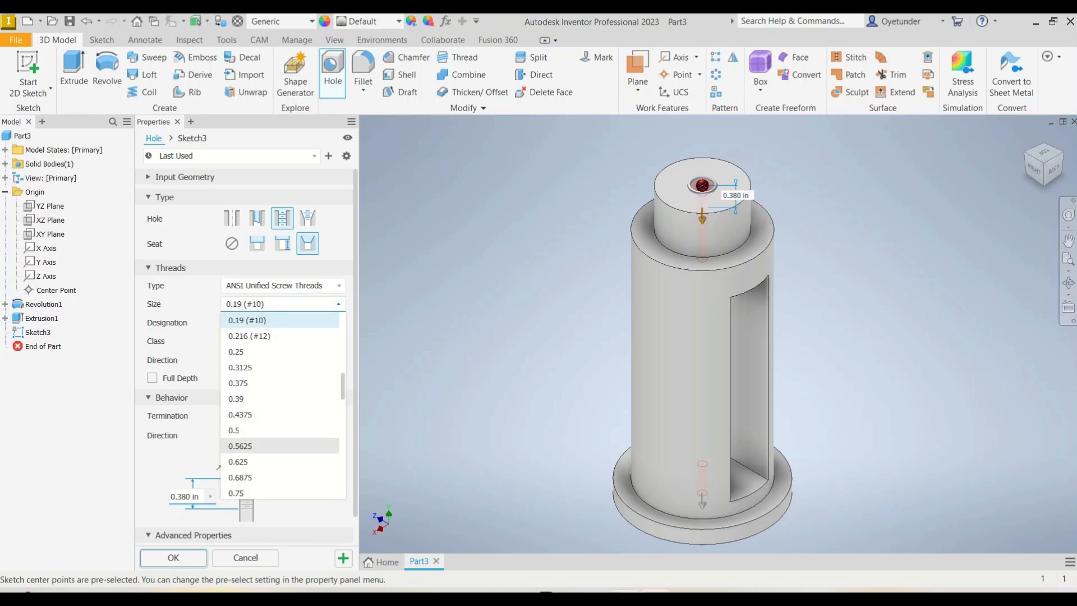
{"action": "left_click", "coordinate": [269, 461]}
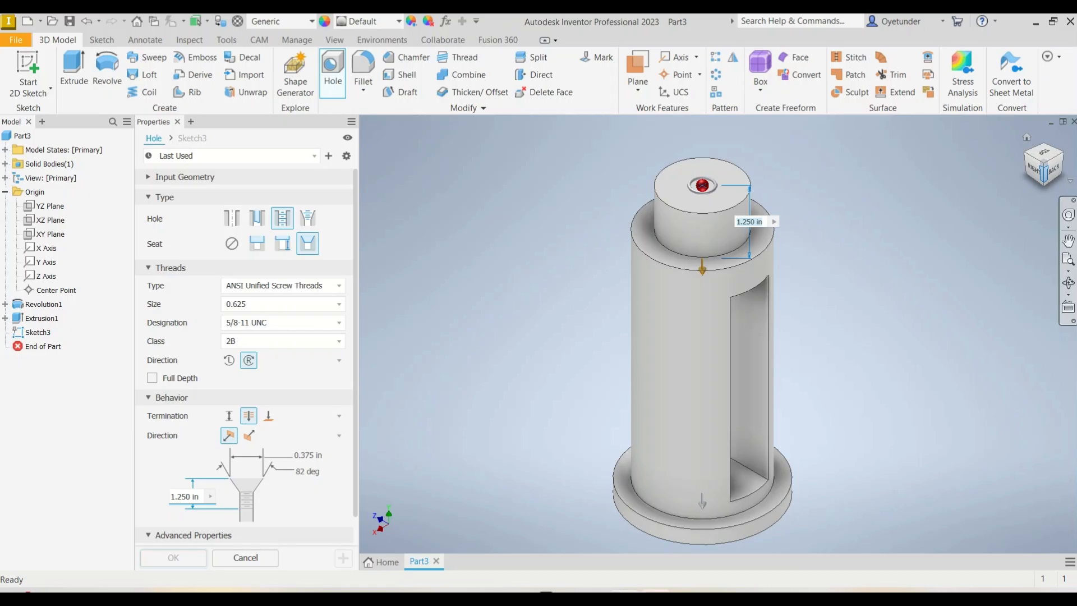
Step: Compare the tapped hole with the drawing and extend its thread depth to 1.75 in, past the slot's upper edge
{"action": "left_click", "coordinate": [1053, 168]}
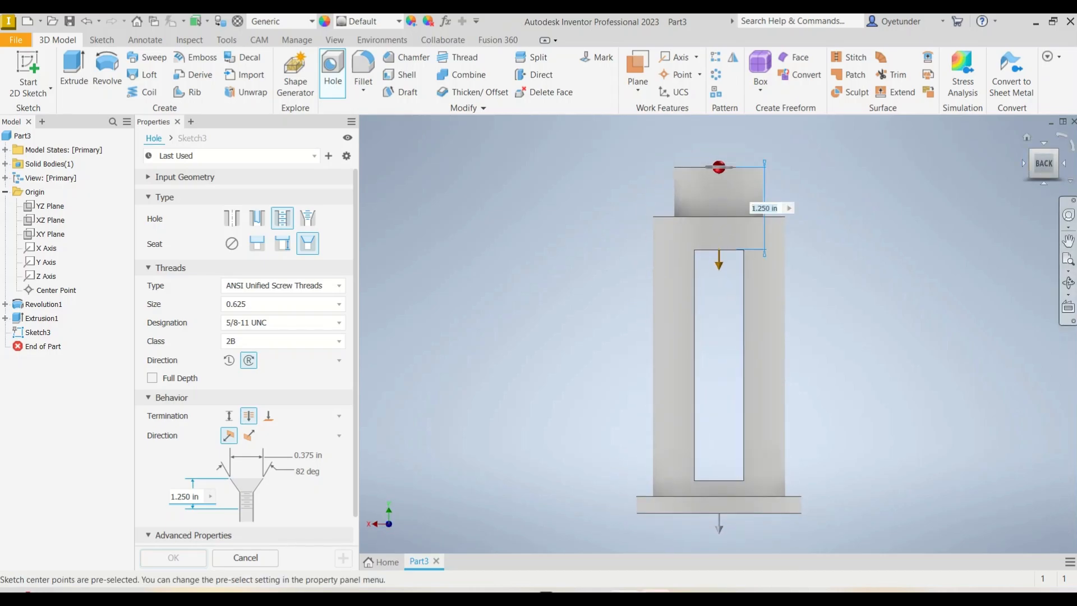
{"action": "left_click", "coordinate": [1026, 137]}
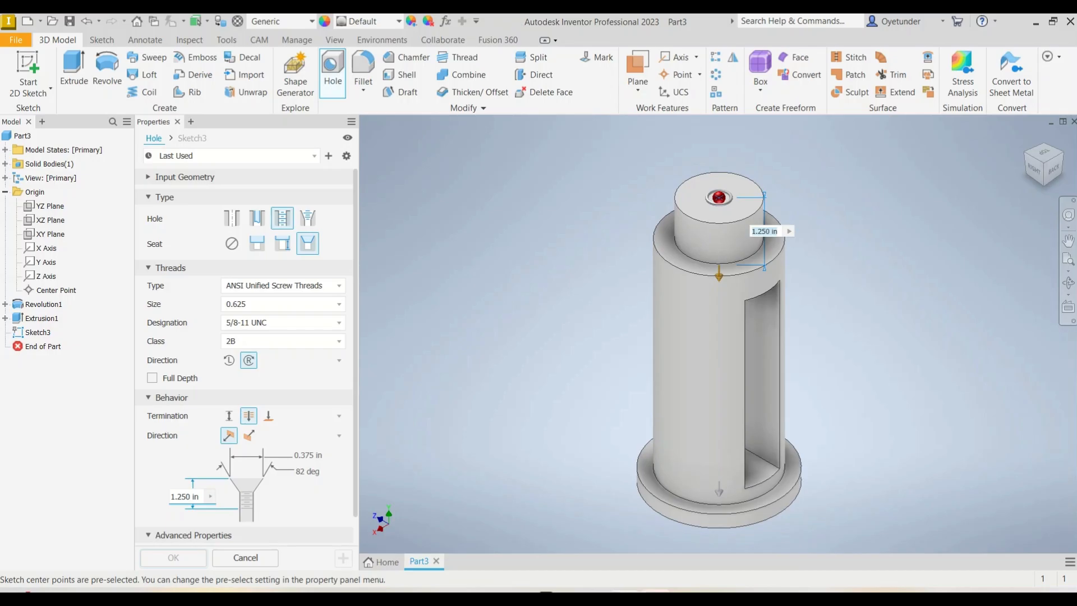
{"action": "key", "text": "alt+Tab"}
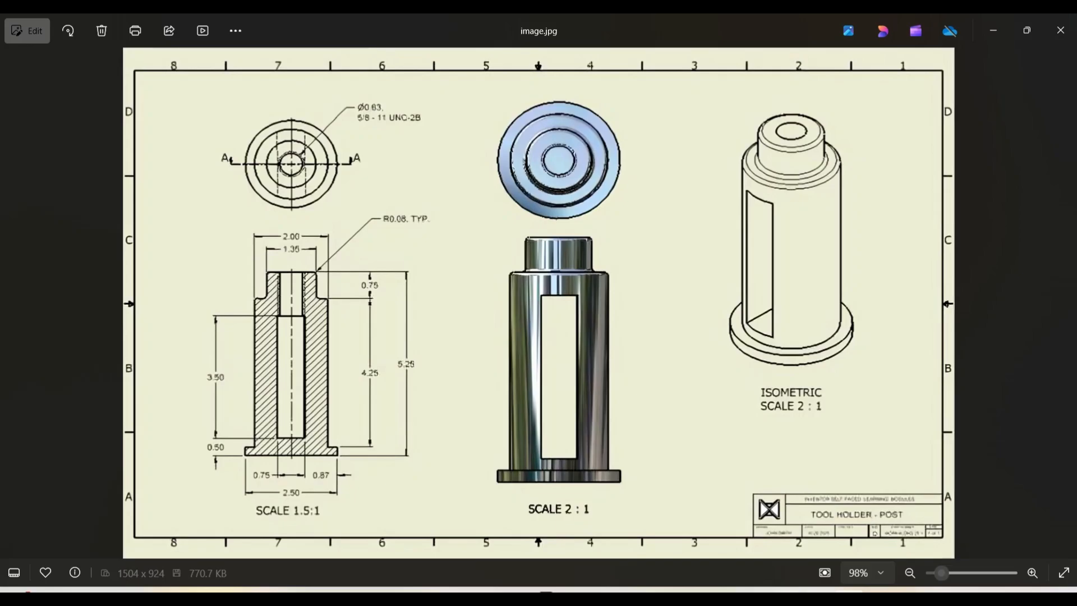
{"action": "key", "text": "alt+Tab"}
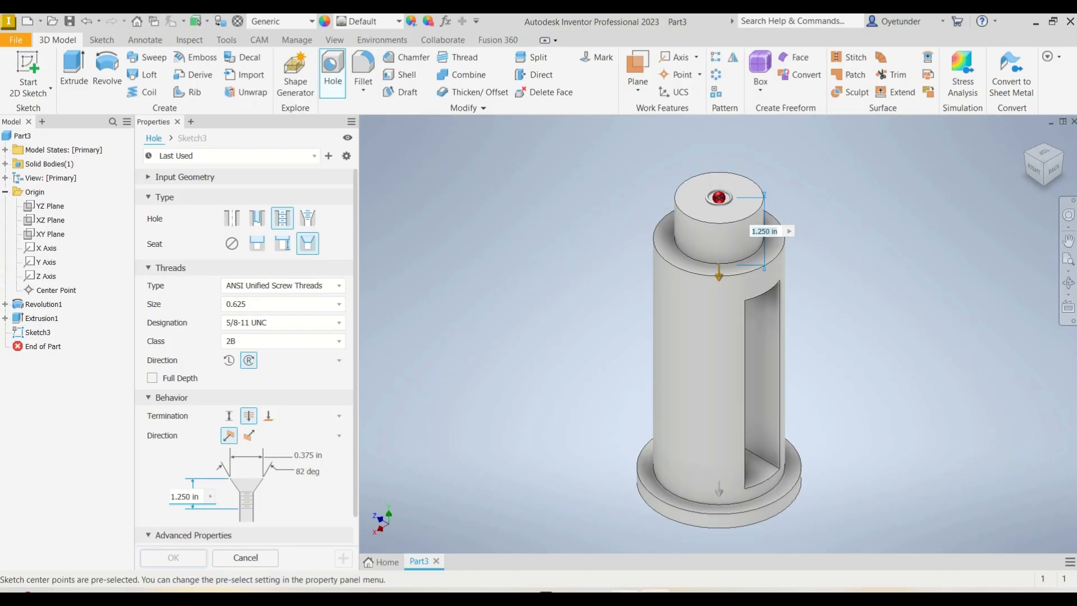
{"action": "left_click", "coordinate": [715, 279]}
{"action": "left_click_drag", "start_coordinate": [719, 276], "coordinate": [719, 303]}
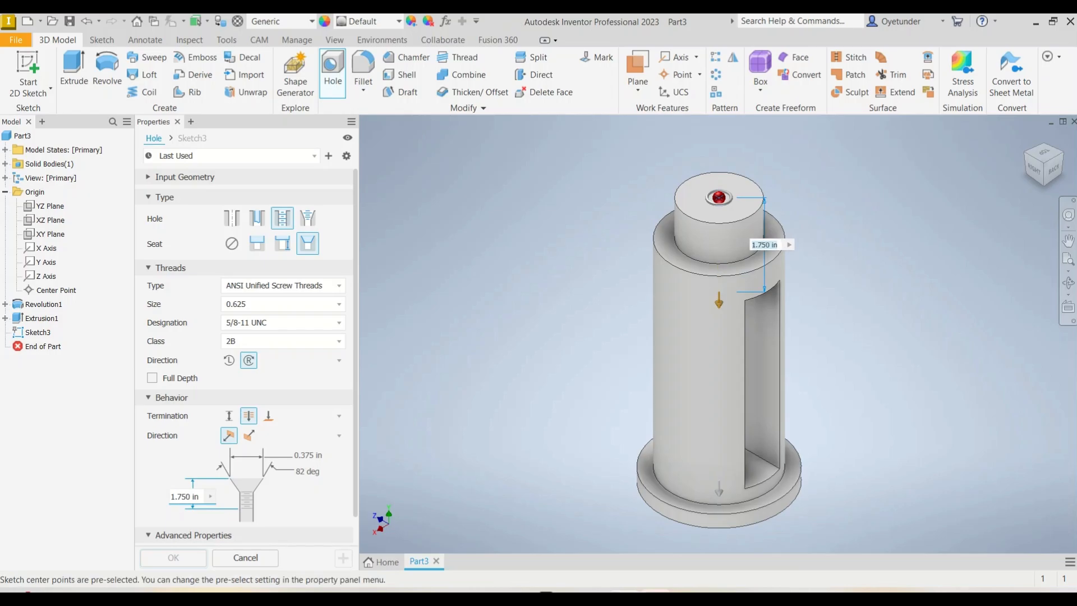
{"action": "left_click", "coordinate": [1052, 168]}
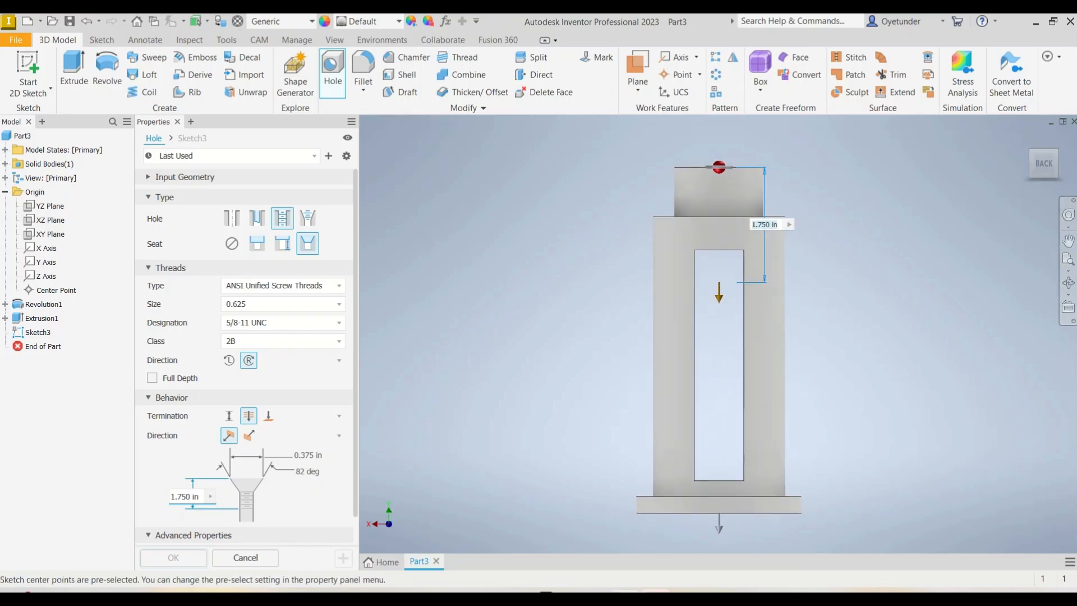
{"action": "scroll", "coordinate": [698, 241], "scroll_direction": "down", "scroll_amount": 3}
{"action": "scroll", "coordinate": [704, 237], "scroll_direction": "up", "scroll_amount": 2}
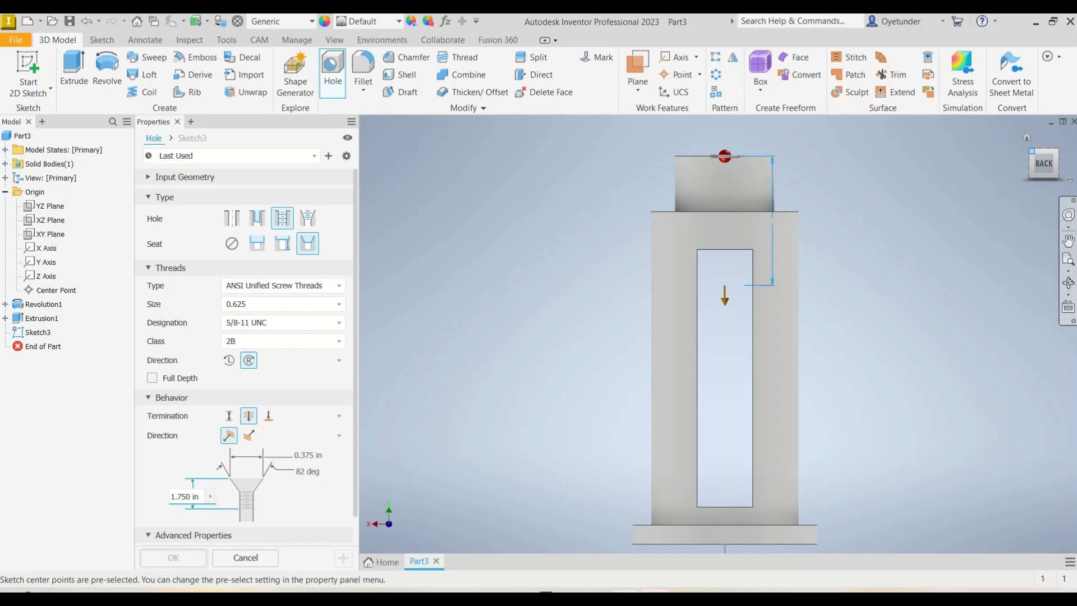
{"action": "left_click", "coordinate": [1030, 151]}
Step: Set the tapped hole's seat to None and create the hole
{"action": "scroll", "coordinate": [656, 224], "scroll_direction": "down", "scroll_amount": 4}
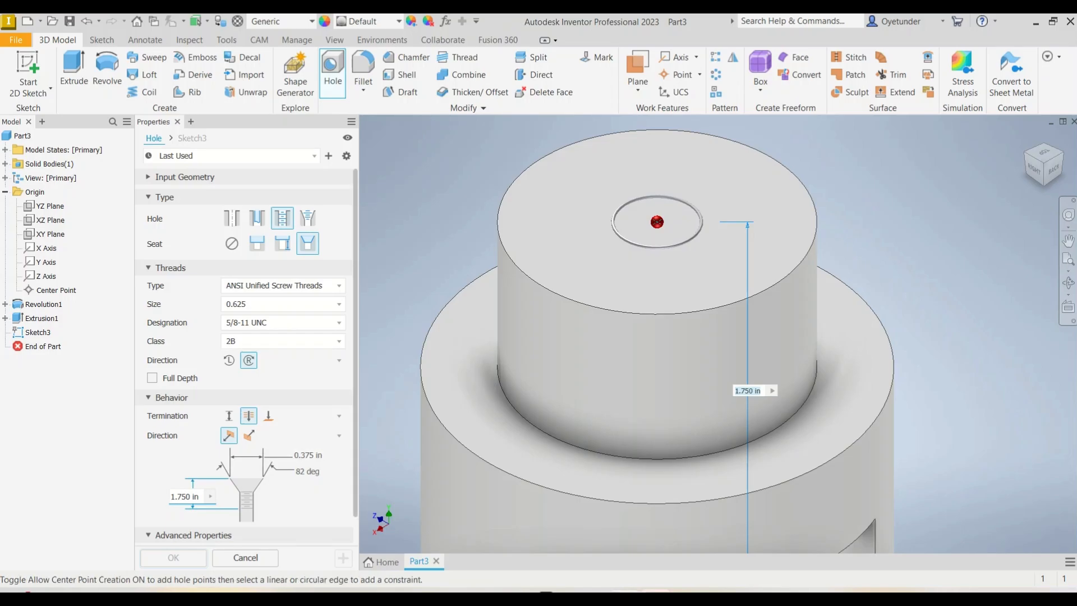
{"action": "scroll", "coordinate": [244, 356], "scroll_direction": "down", "scroll_amount": 1}
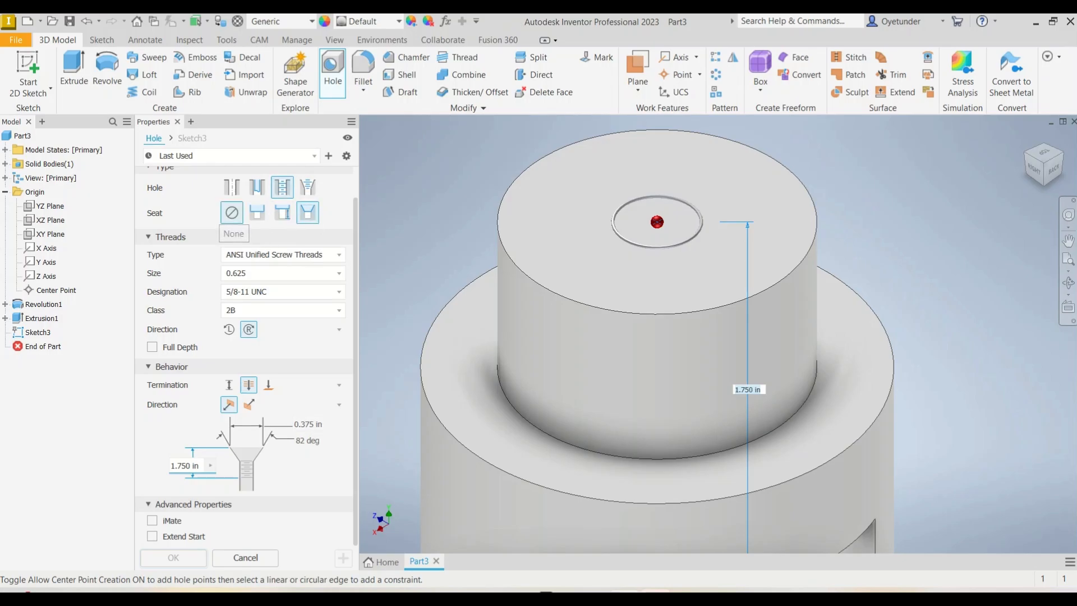
{"action": "left_click", "coordinate": [231, 213]}
{"action": "scroll", "coordinate": [711, 252], "scroll_direction": "down", "scroll_amount": 3}
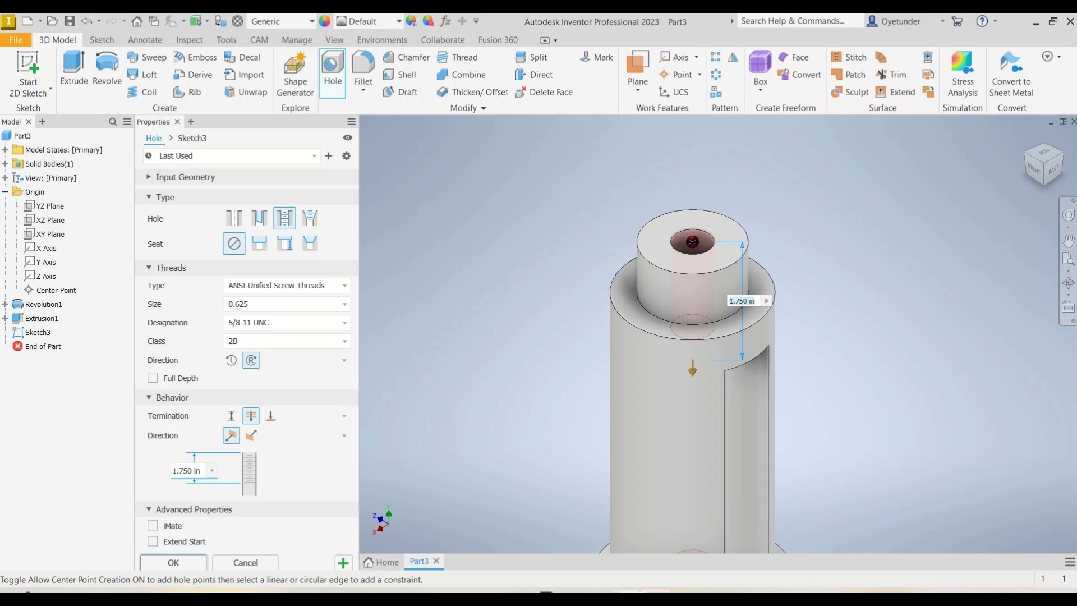
{"action": "key", "text": "Return"}
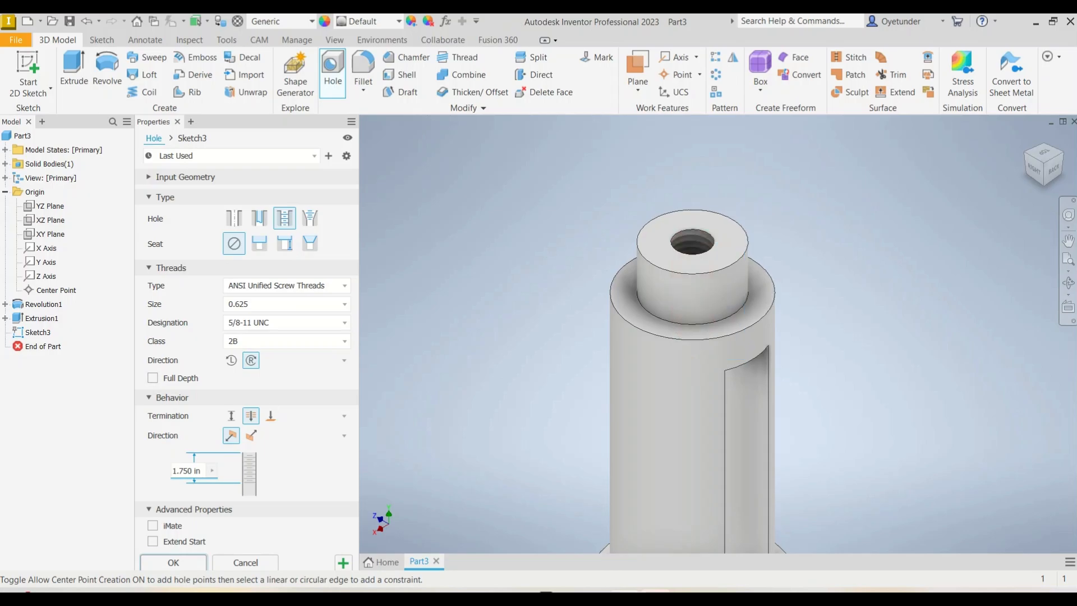
{"action": "scroll", "coordinate": [592, 239], "scroll_direction": "up", "scroll_amount": 3}
{"action": "scroll", "coordinate": [589, 225], "scroll_direction": "up", "scroll_amount": 2}
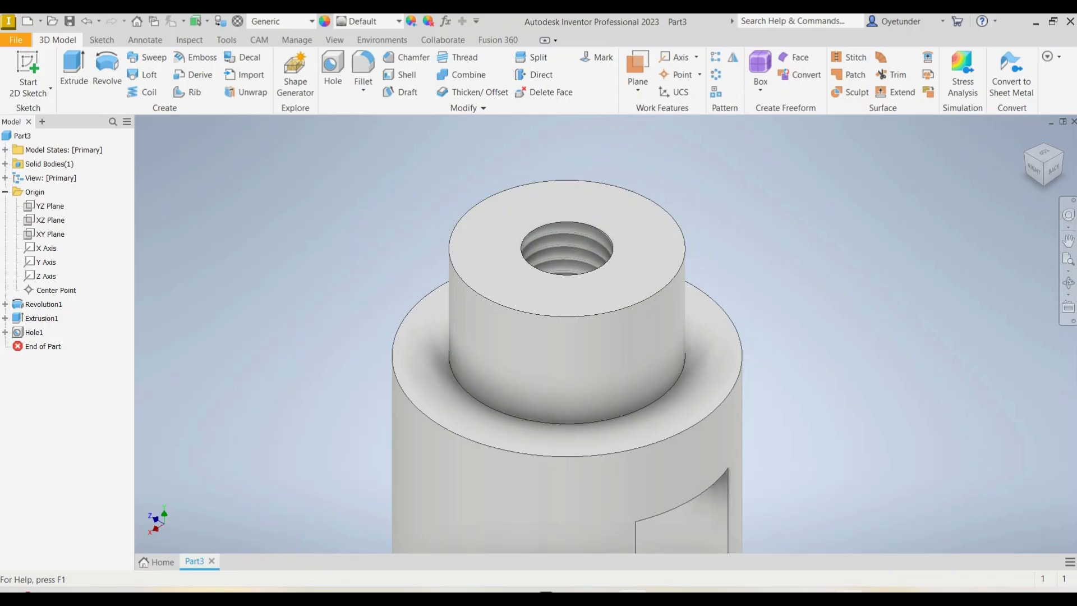
Step: Start an edge fillet on the post with a radius of 0.08 in
{"action": "left_click", "coordinate": [850, 591]}
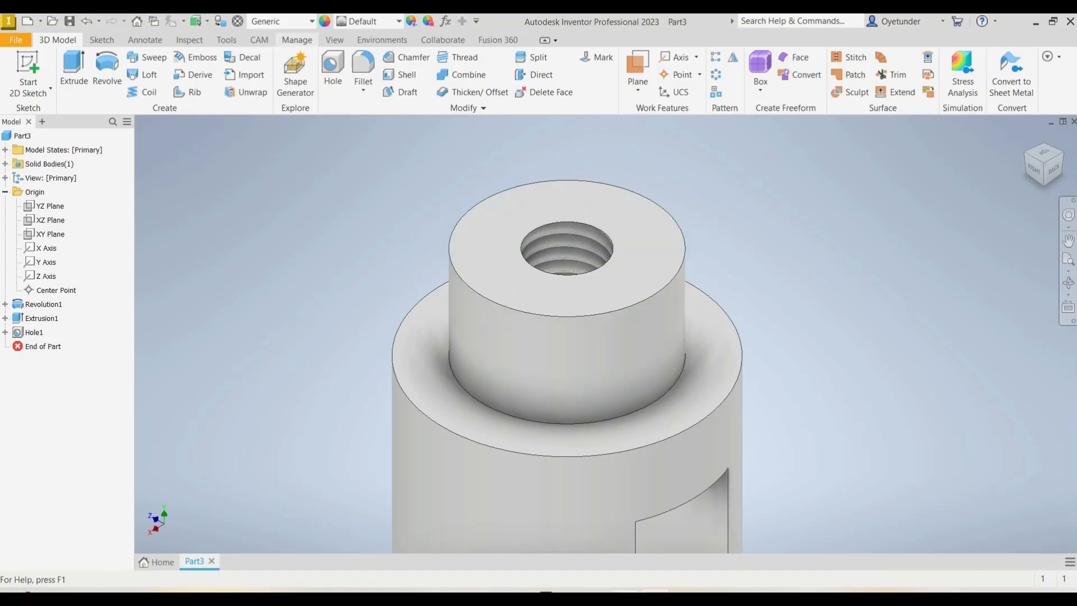
{"action": "left_click", "coordinate": [363, 70]}
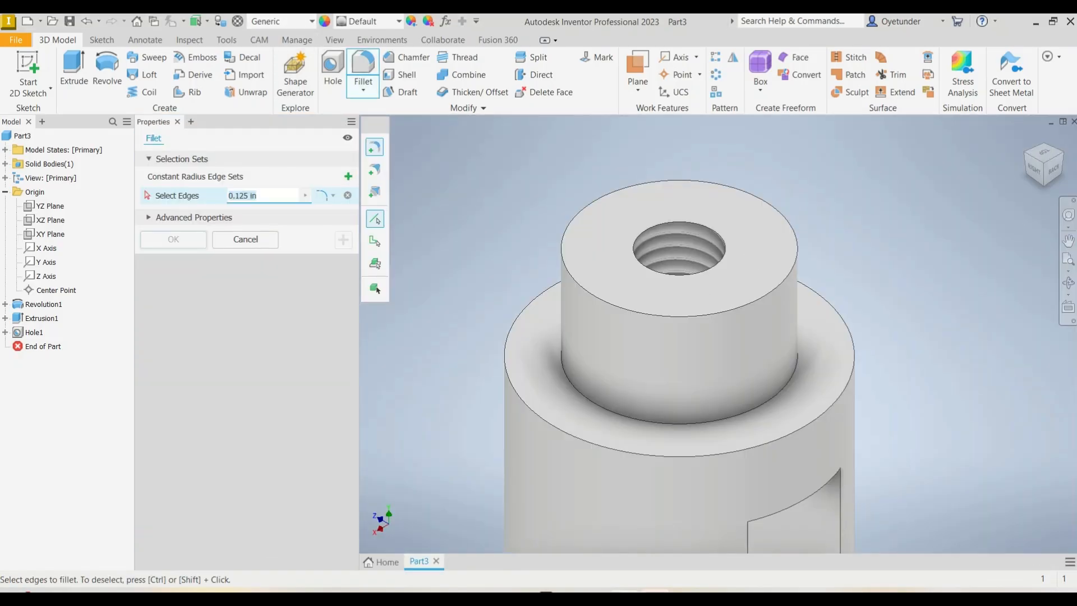
{"action": "type", "text": "0.08"}
Step: Try to apply the fillet to the top rim, the shoulder's outer edge, the neck's base edge and the bottom flange's upper edge, checking the drawing
{"action": "left_click", "coordinate": [563, 250]}
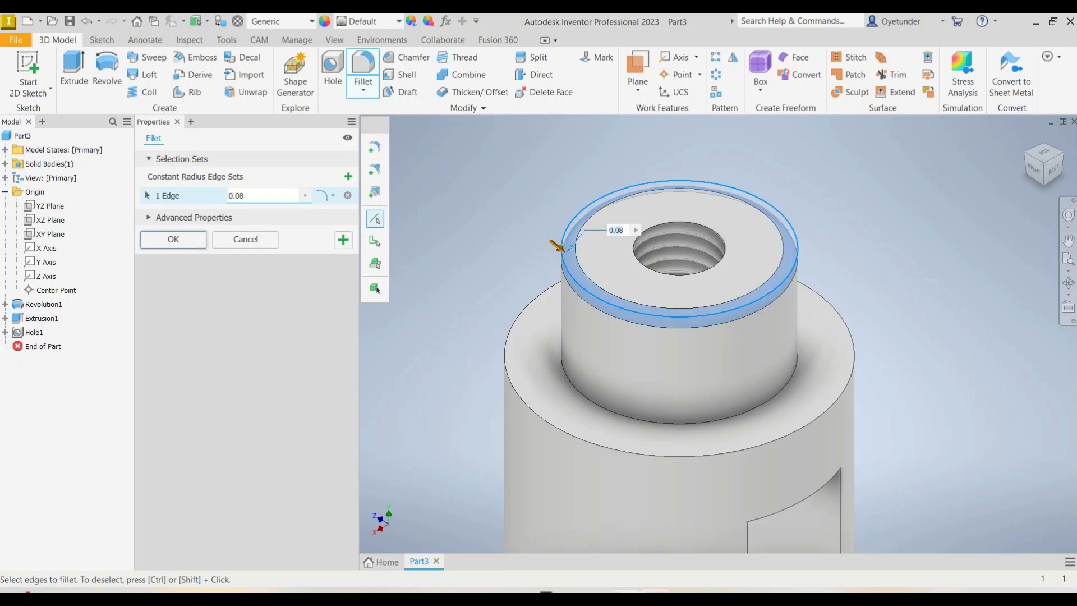
{"action": "left_click", "coordinate": [503, 365]}
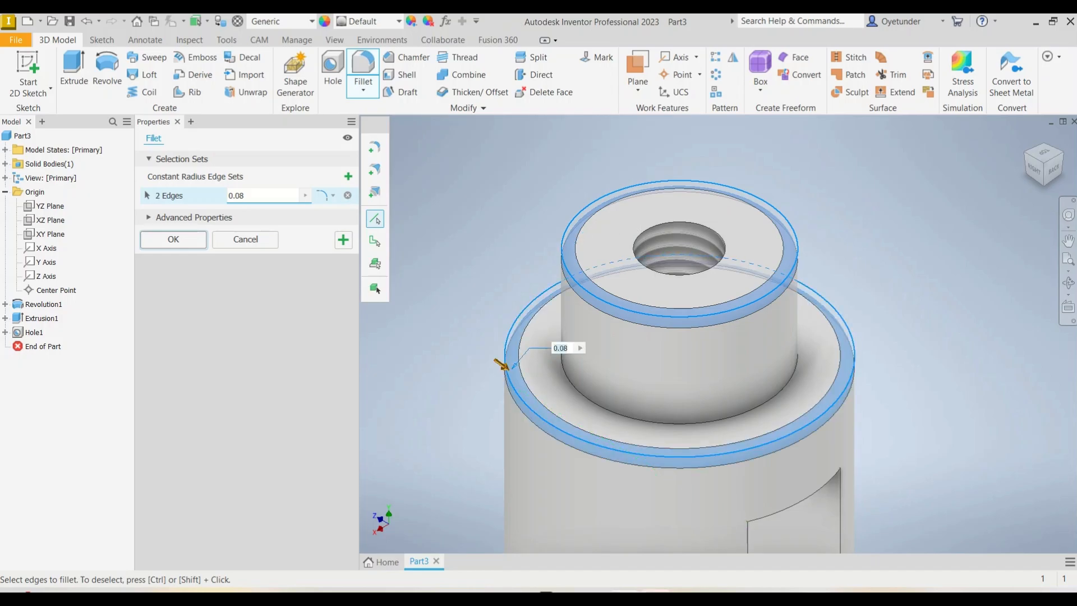
{"action": "left_click", "coordinate": [848, 592]}
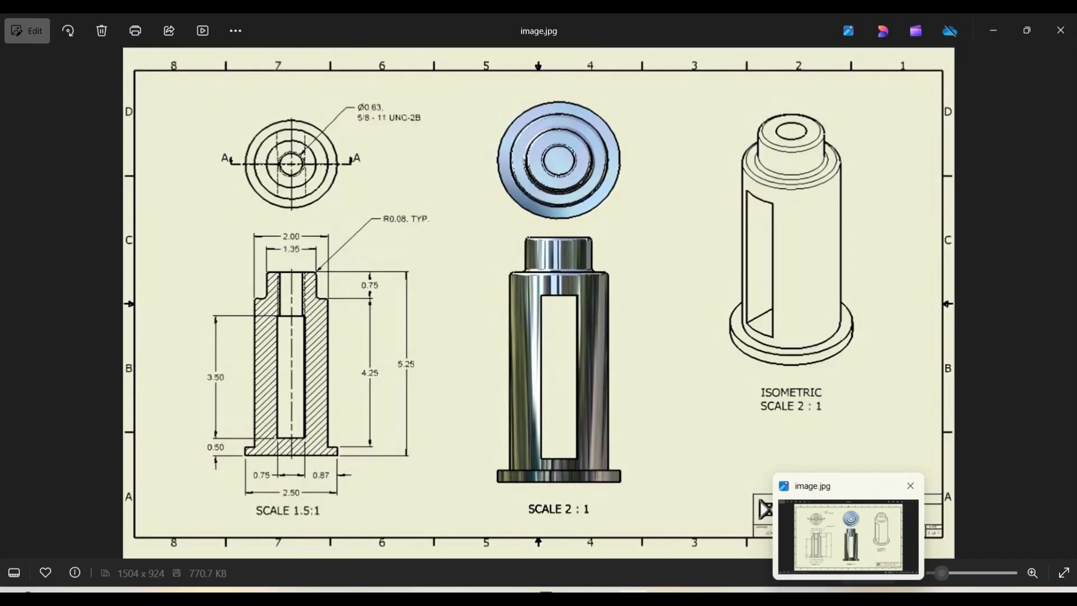
{"action": "left_click", "coordinate": [848, 591]}
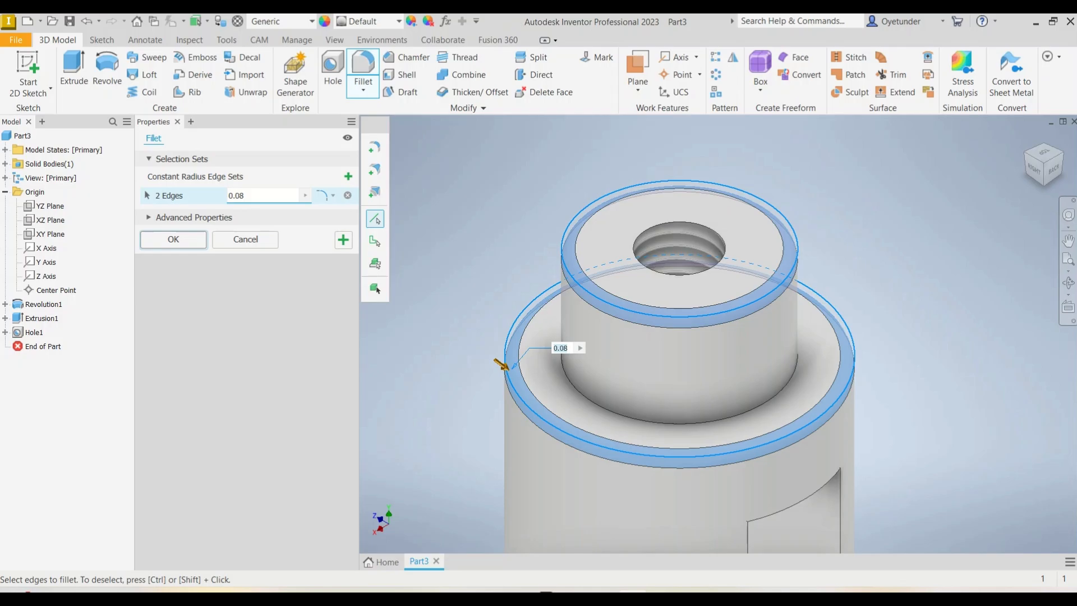
{"action": "left_click", "coordinate": [562, 354]}
{"action": "scroll", "coordinate": [574, 367], "scroll_direction": "down", "scroll_amount": 5}
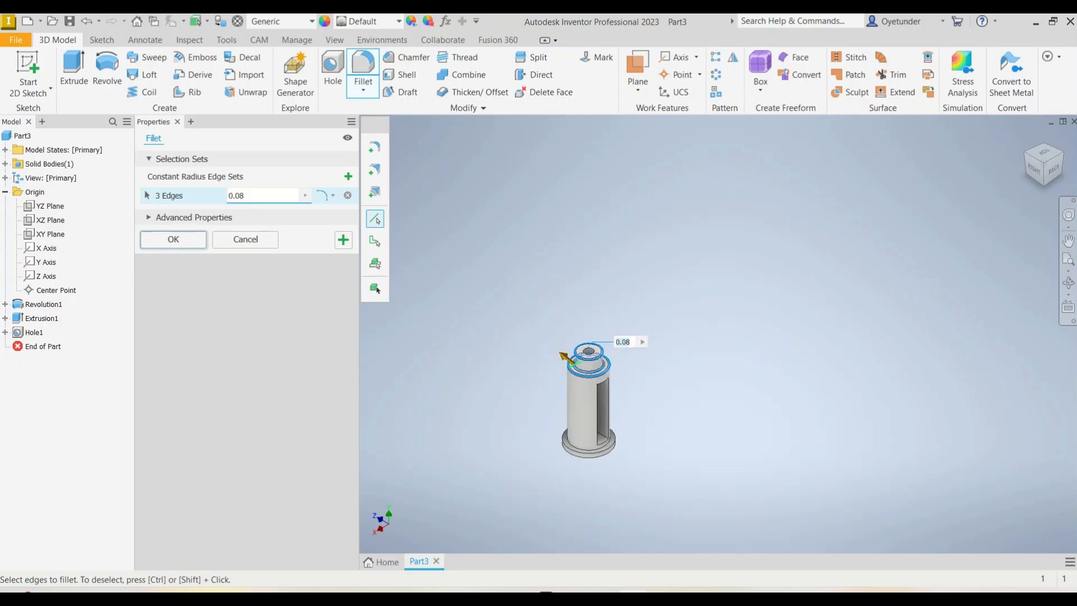
{"action": "scroll", "coordinate": [595, 472], "scroll_direction": "up", "scroll_amount": 5}
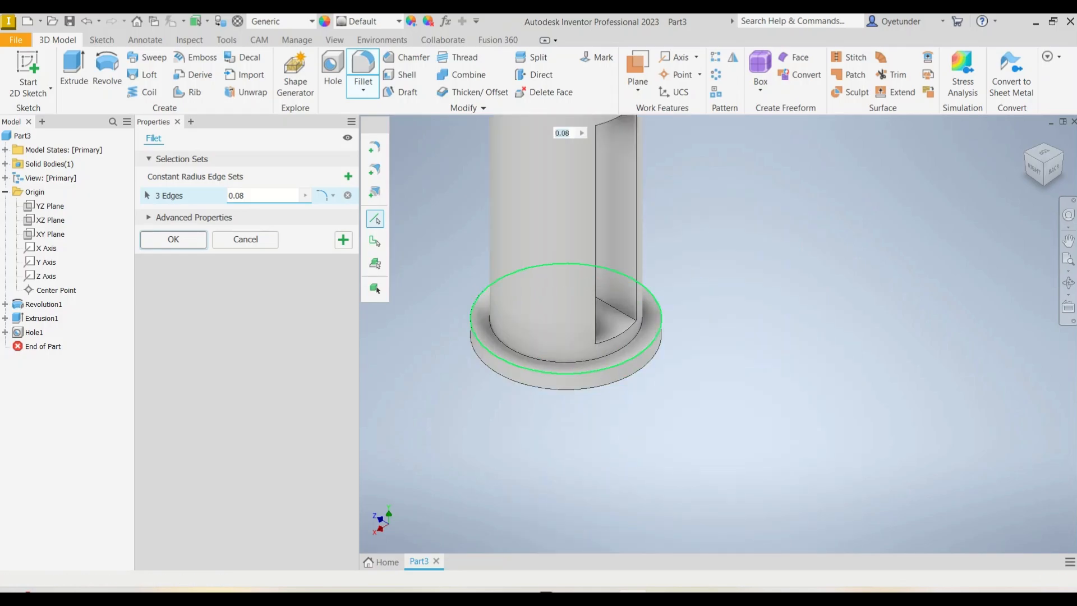
{"action": "left_click", "coordinate": [512, 363]}
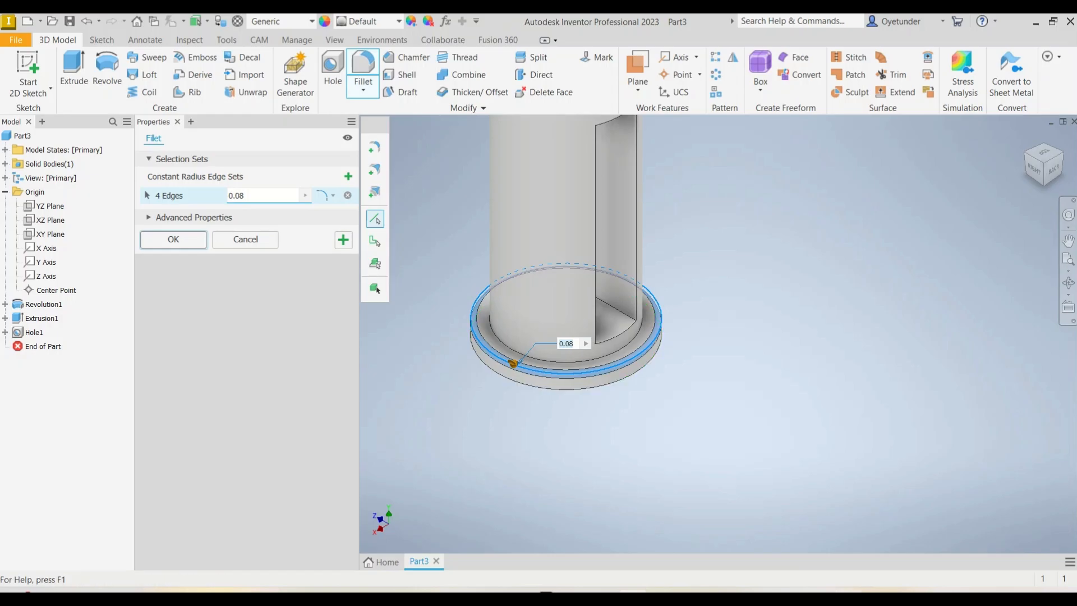
{"action": "left_click", "coordinate": [848, 590]}
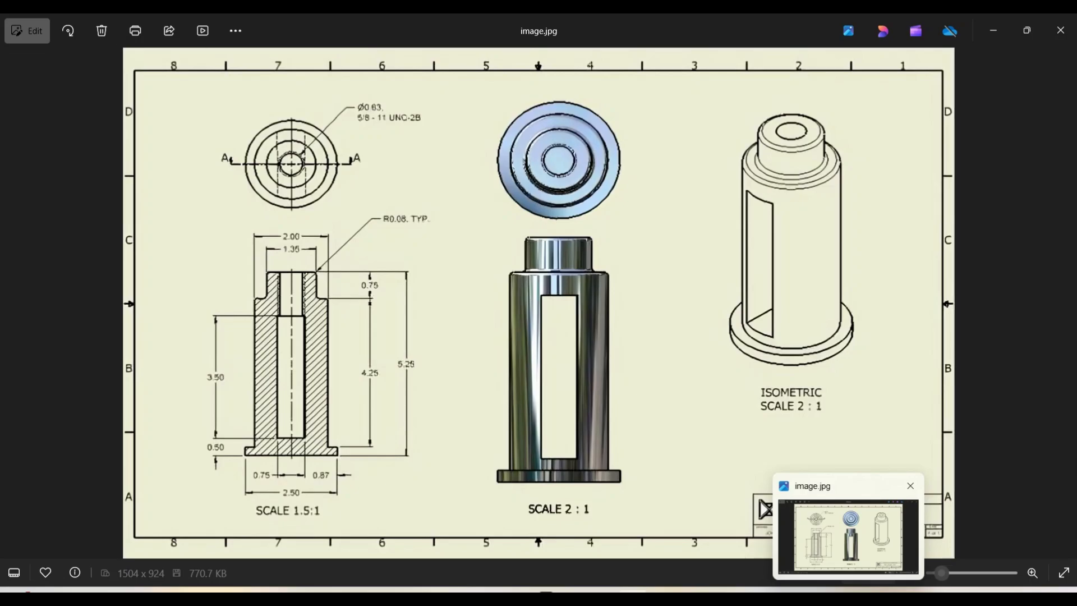
{"action": "left_click", "coordinate": [848, 590]}
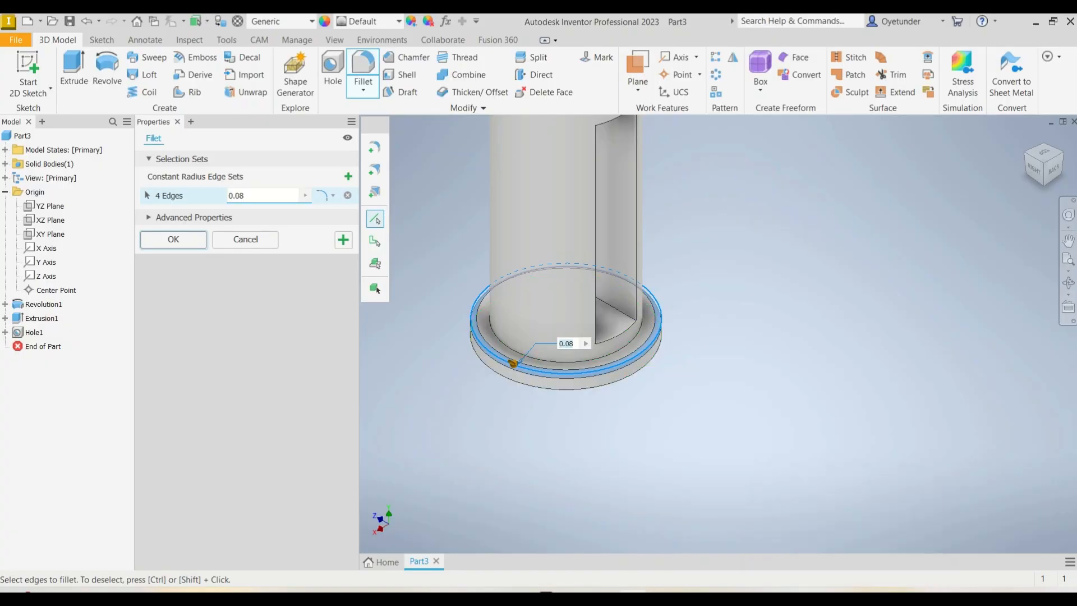
{"action": "key", "text": "Return"}
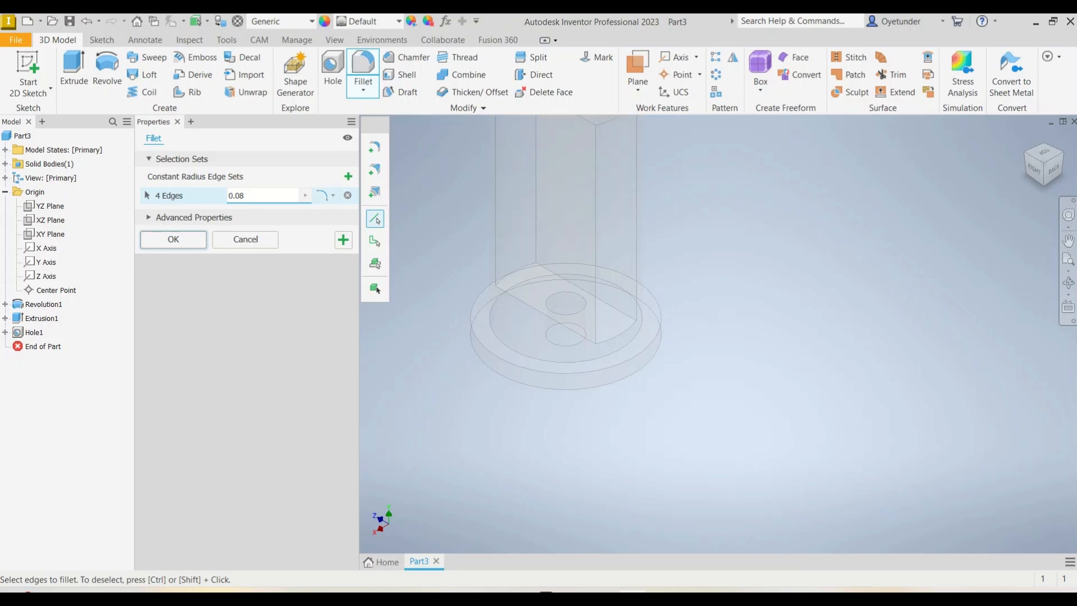
Step: Fillet the top rim, the neck's base edge and the shoulder's outer edge with a 0.08 in radius
{"action": "scroll", "coordinate": [544, 291], "scroll_direction": "down", "scroll_amount": 4}
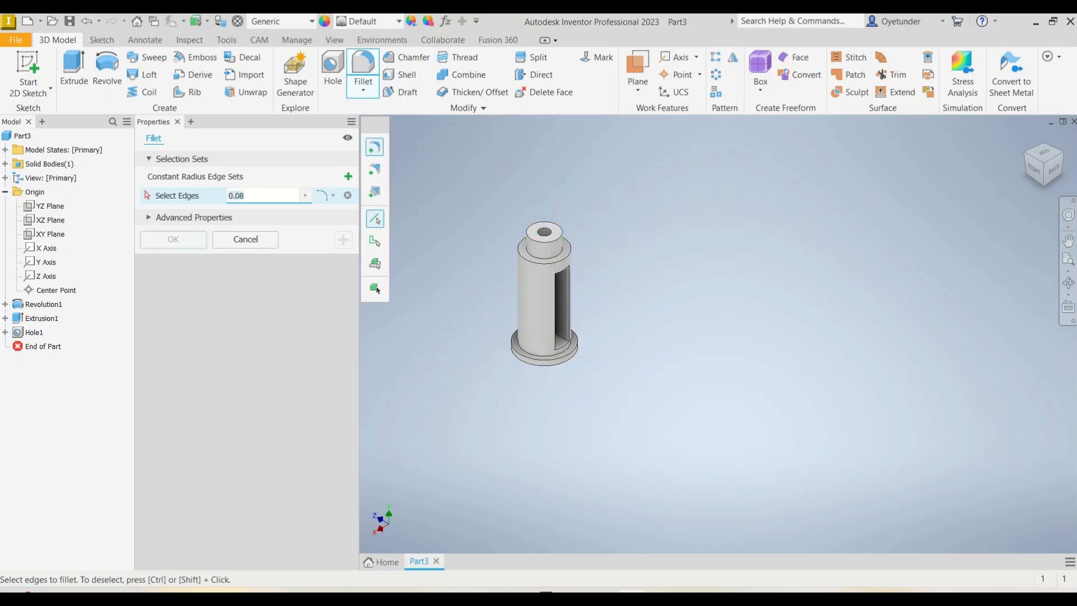
{"action": "scroll", "coordinate": [522, 202], "scroll_direction": "up", "scroll_amount": 5}
{"action": "left_click", "coordinate": [548, 329]}
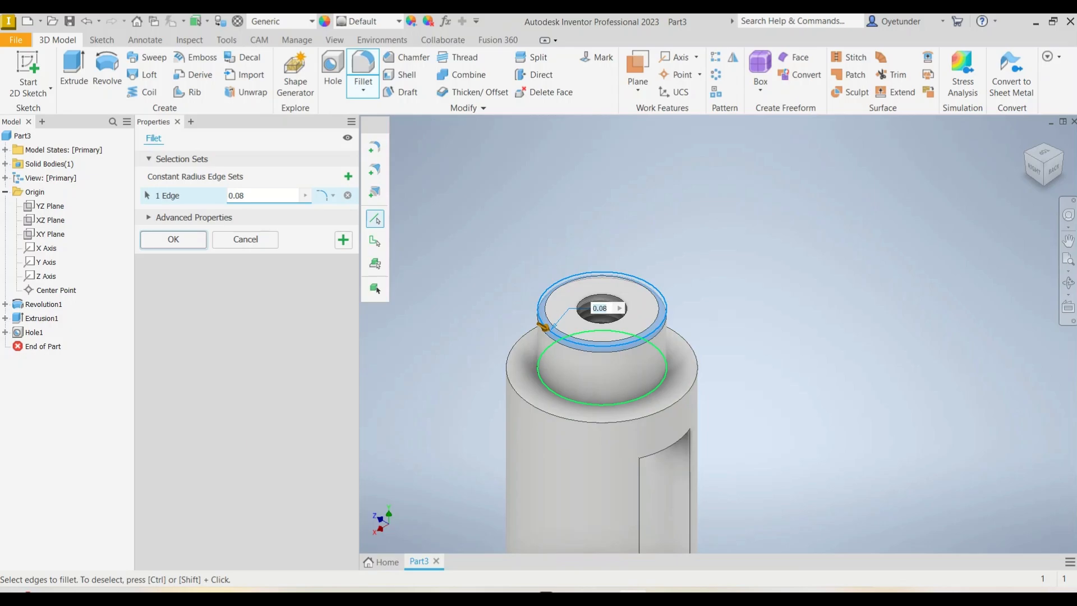
{"action": "left_click", "coordinate": [542, 383]}
{"action": "left_click", "coordinate": [519, 396]}
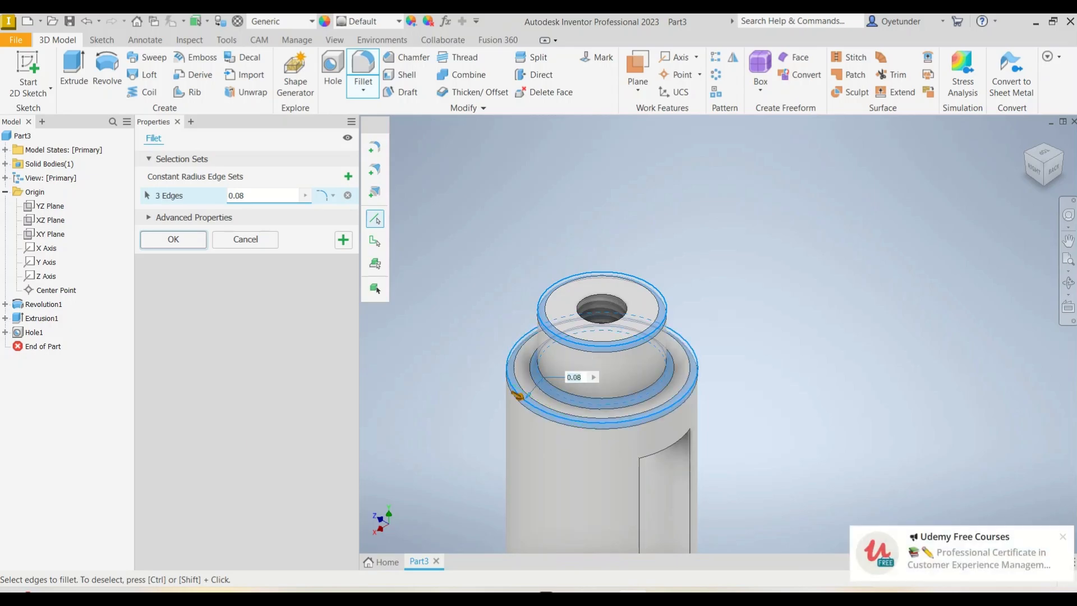
{"action": "key", "text": "Return"}
Step: Set the part's material to Stainless Steel
{"action": "scroll", "coordinate": [536, 403], "scroll_direction": "down", "scroll_amount": 5}
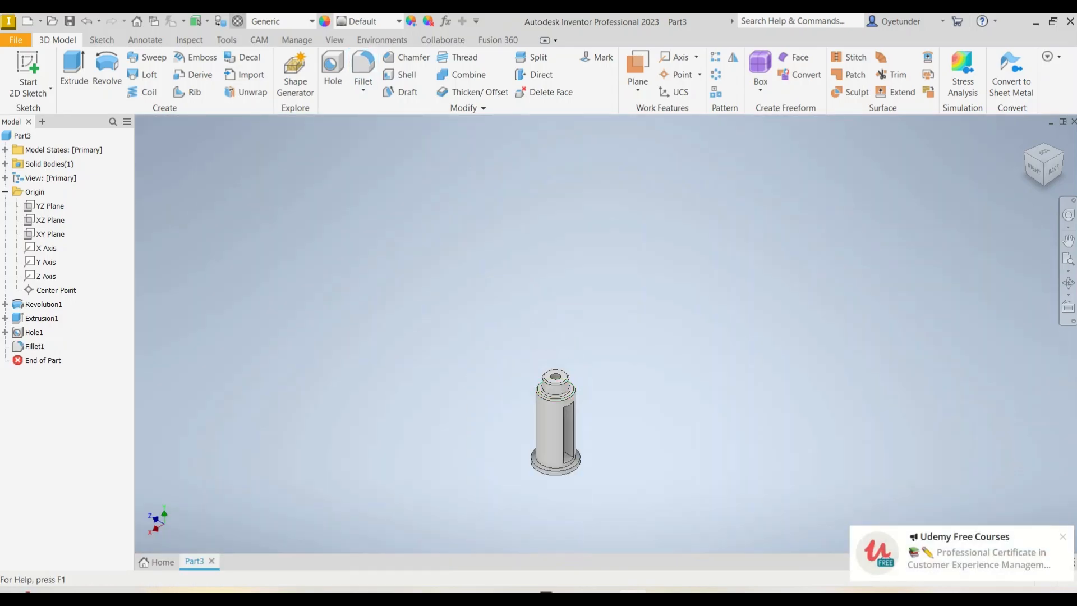
{"action": "left_click", "coordinate": [312, 21]}
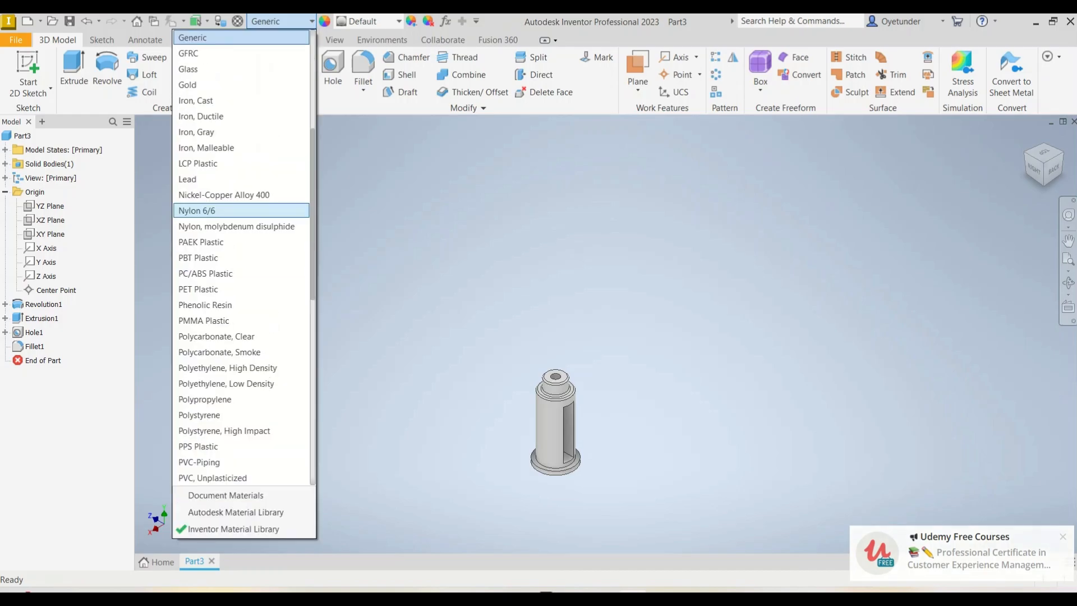
{"action": "scroll", "coordinate": [241, 352], "scroll_direction": "down", "scroll_amount": 10}
{"action": "left_click", "coordinate": [205, 320]}
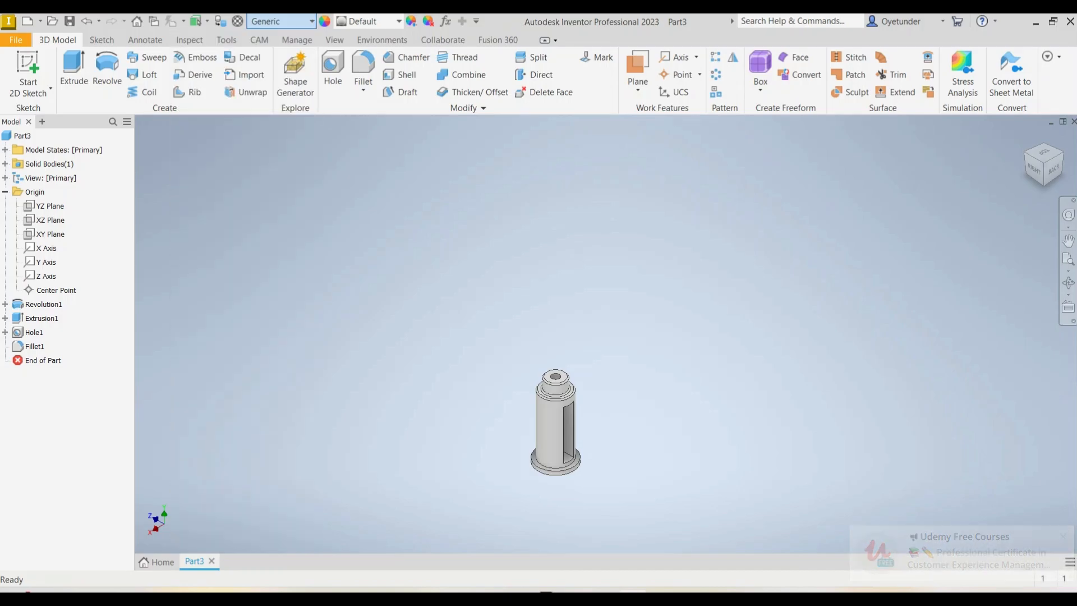
{"action": "scroll", "coordinate": [581, 458], "scroll_direction": "down", "scroll_amount": 5}
{"action": "scroll", "coordinate": [572, 438], "scroll_direction": "up", "scroll_amount": 2}
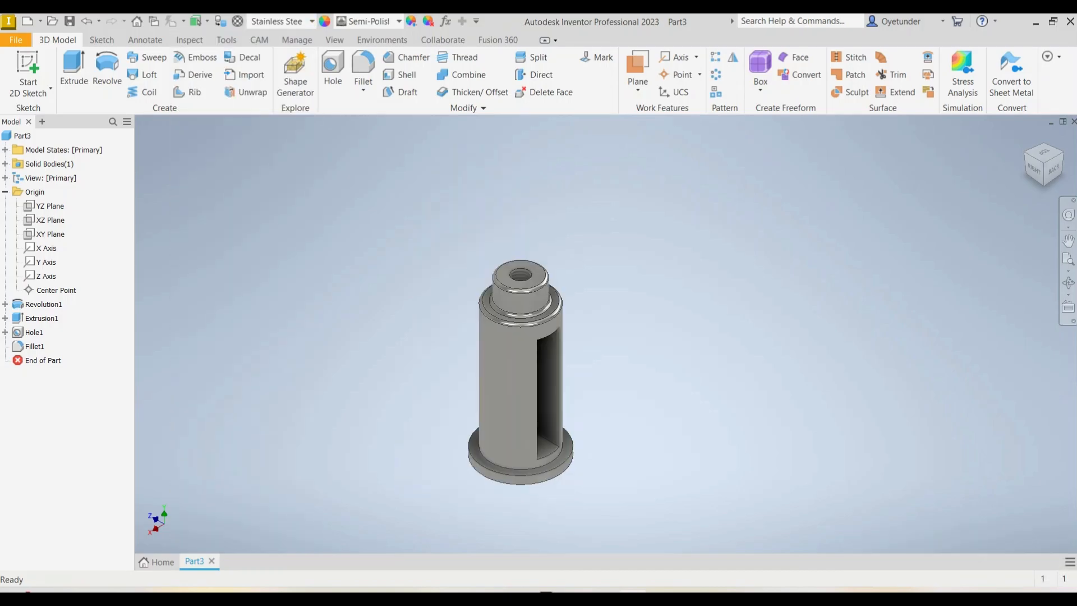
Step: Save the part as COMPONENT in the COMPONENT folder
{"action": "key", "text": "ctrl+s"}
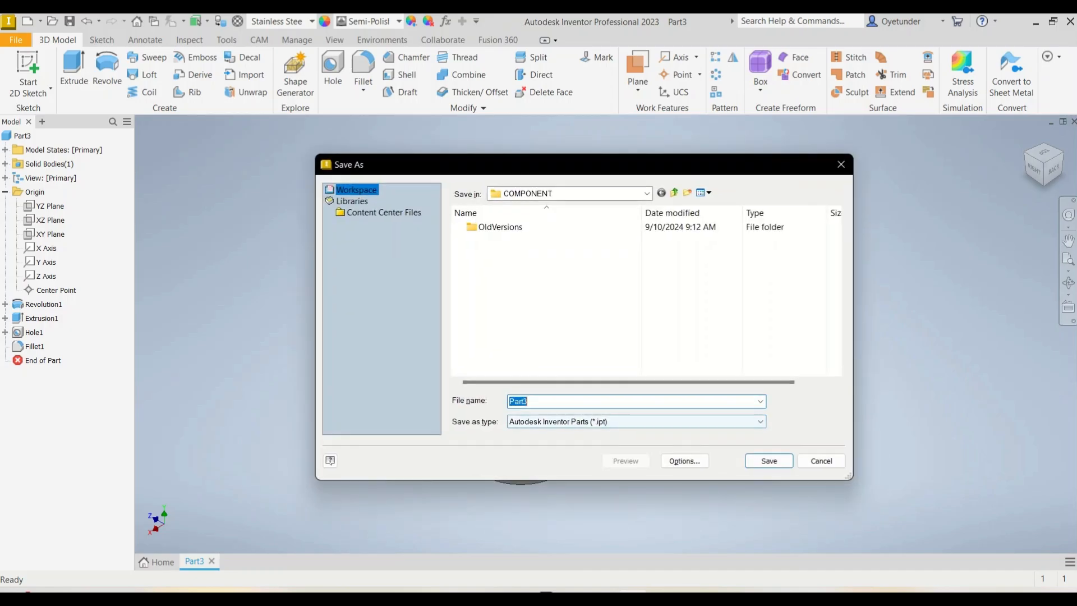
{"action": "type", "text": "C"}
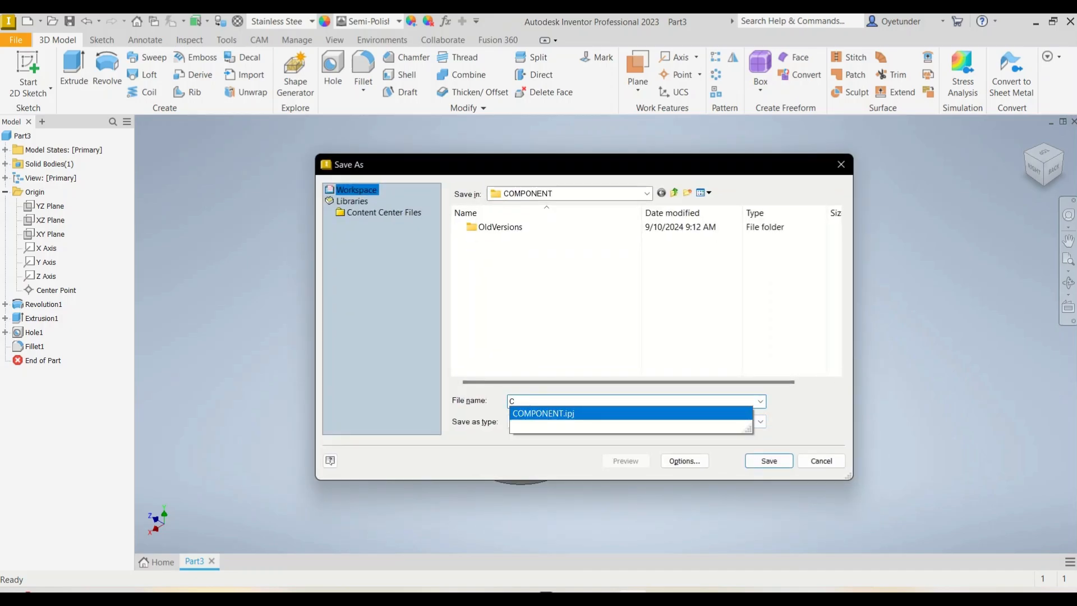
{"action": "type", "text": "OMPOMET"}
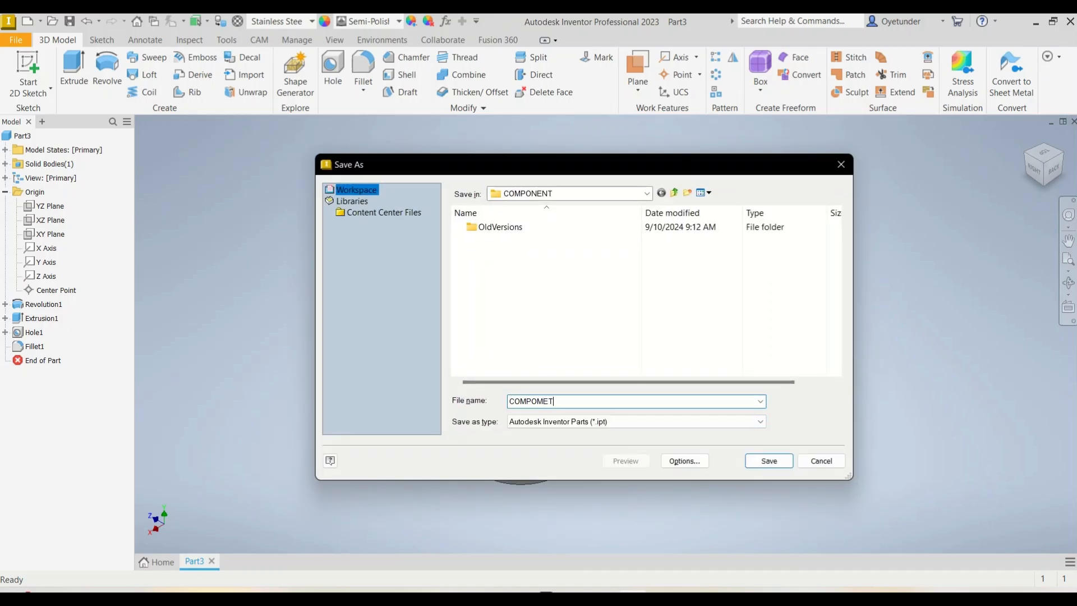
{"action": "key", "text": "BackSpace"}
{"action": "key", "text": "BackSpace"}
{"action": "key", "text": "BackSpace"}
{"action": "type", "text": "NENT"}
{"action": "key", "text": "BackSpace"}
{"action": "key", "text": "BackSpace"}
{"action": "type", "text": "NT"}
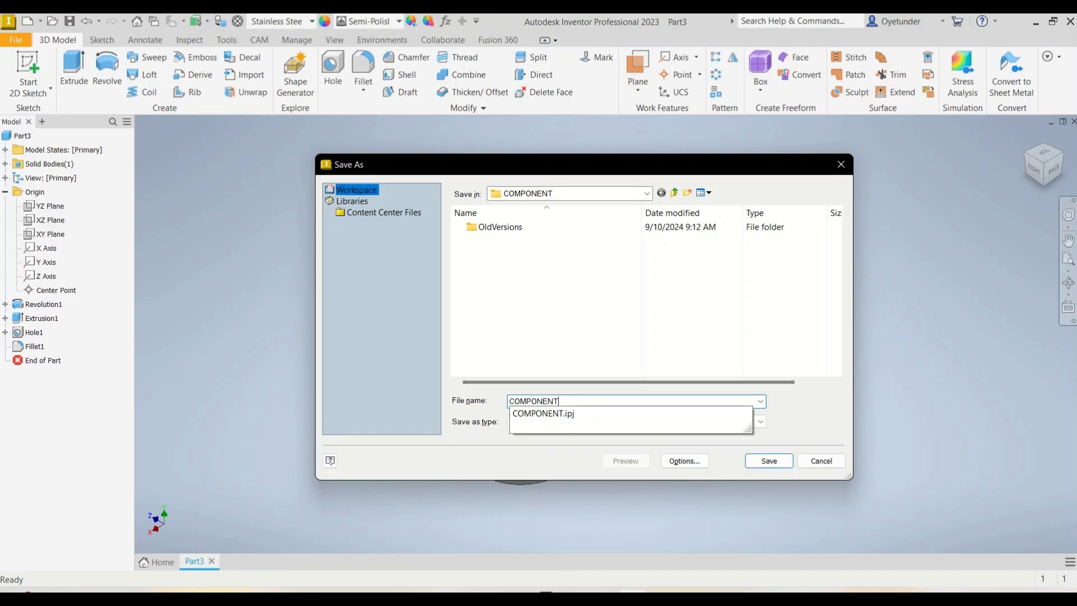
{"action": "key", "text": "Return"}
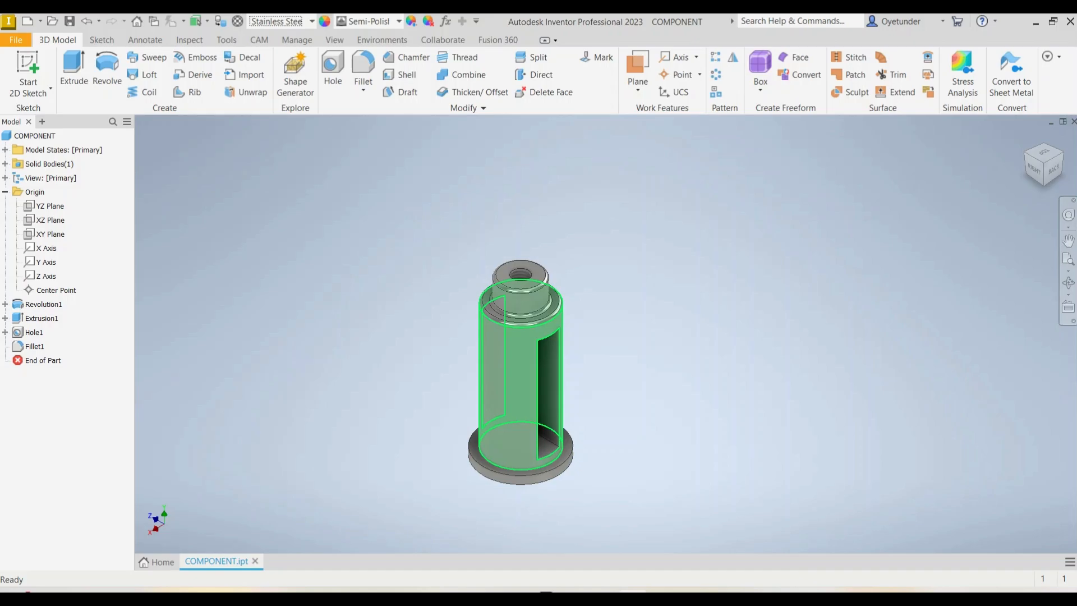
{"action": "scroll", "coordinate": [420, 413], "scroll_direction": "up", "scroll_amount": 3}
{"action": "scroll", "coordinate": [421, 413], "scroll_direction": "down", "scroll_amount": 6}
{"action": "scroll", "coordinate": [421, 413], "scroll_direction": "up", "scroll_amount": 3}
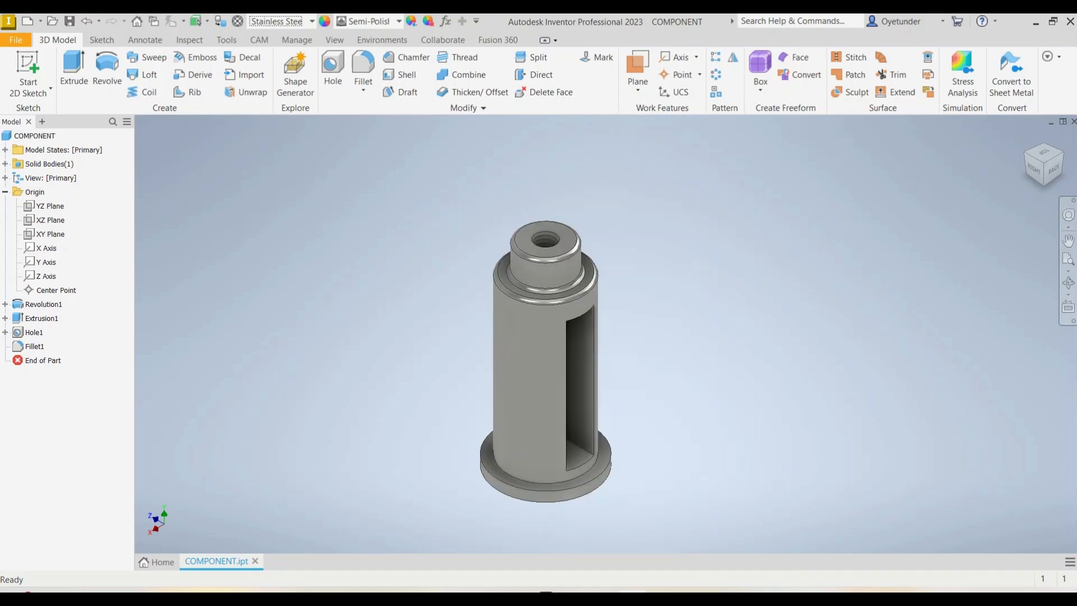
{"action": "scroll", "coordinate": [429, 411], "scroll_direction": "down", "scroll_amount": 2}
{"action": "scroll", "coordinate": [429, 411], "scroll_direction": "up", "scroll_amount": 4}
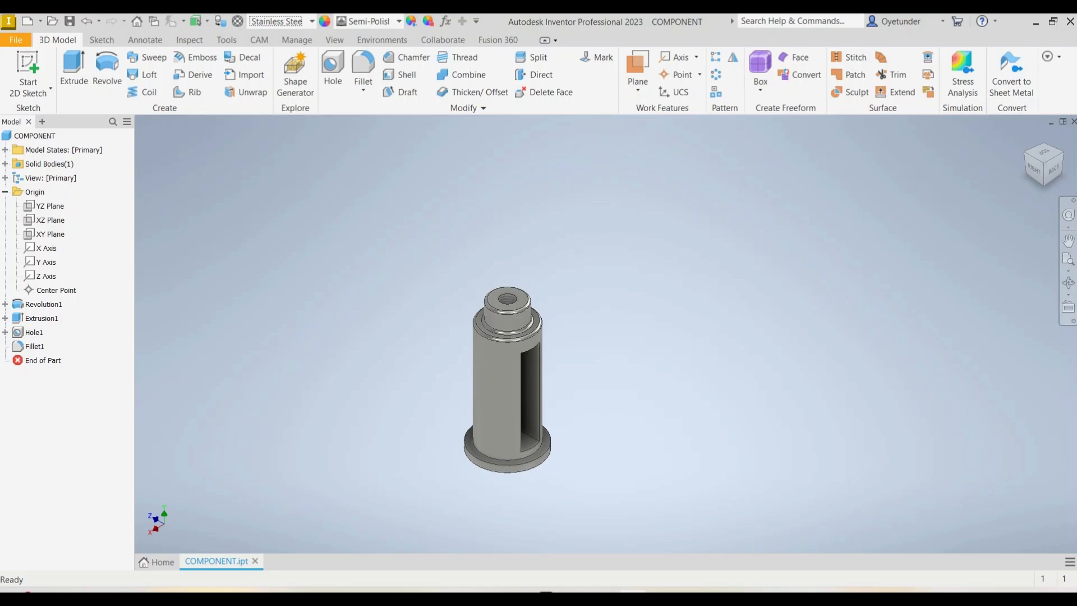
Step: Create a new drawing from the metric template CAD_CAM DRAWING TEMPLATE.idw
{"action": "key", "text": "ctrl+n"}
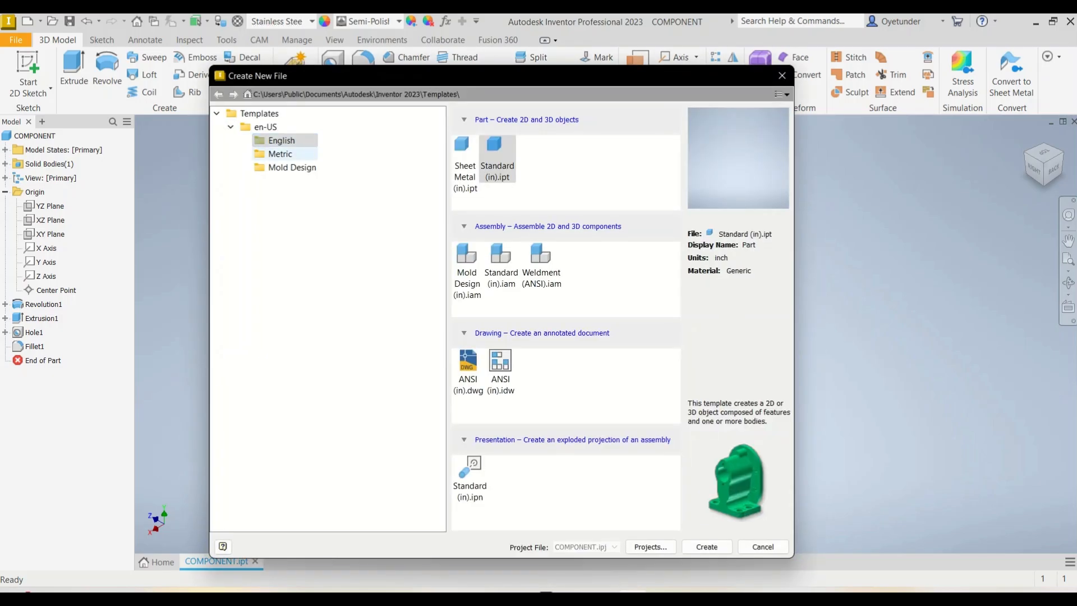
{"action": "left_click", "coordinate": [281, 154]}
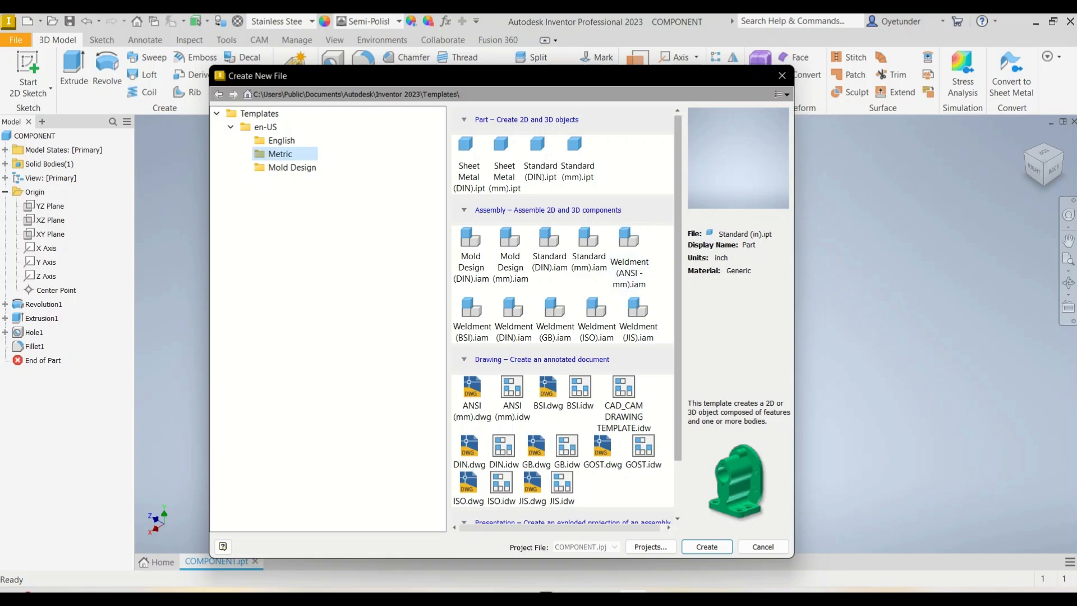
{"action": "scroll", "coordinate": [562, 314], "scroll_direction": "down", "scroll_amount": 2}
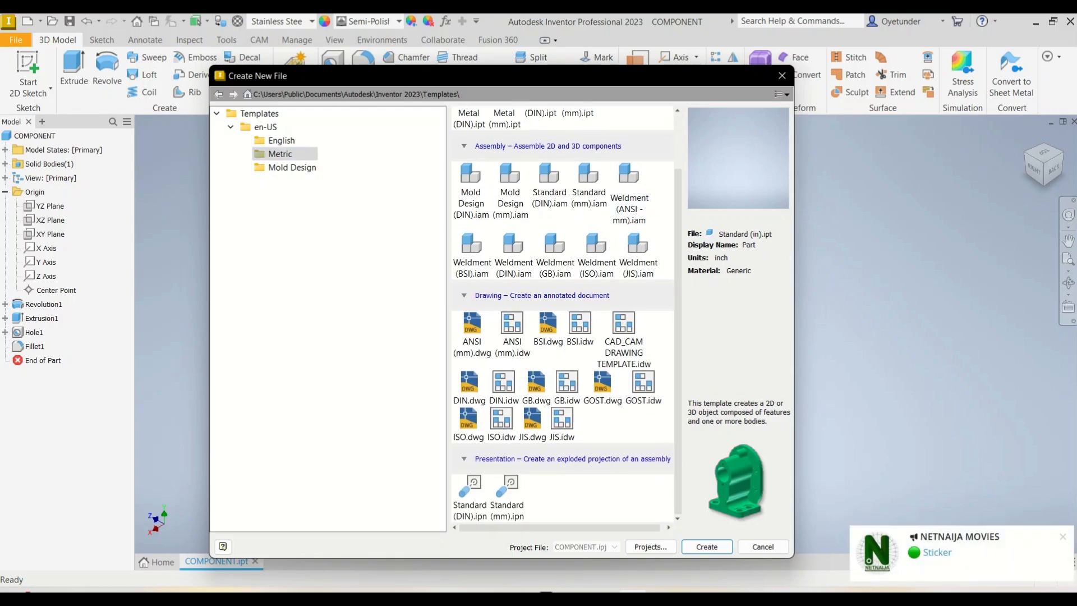
{"action": "left_click", "coordinate": [623, 339]}
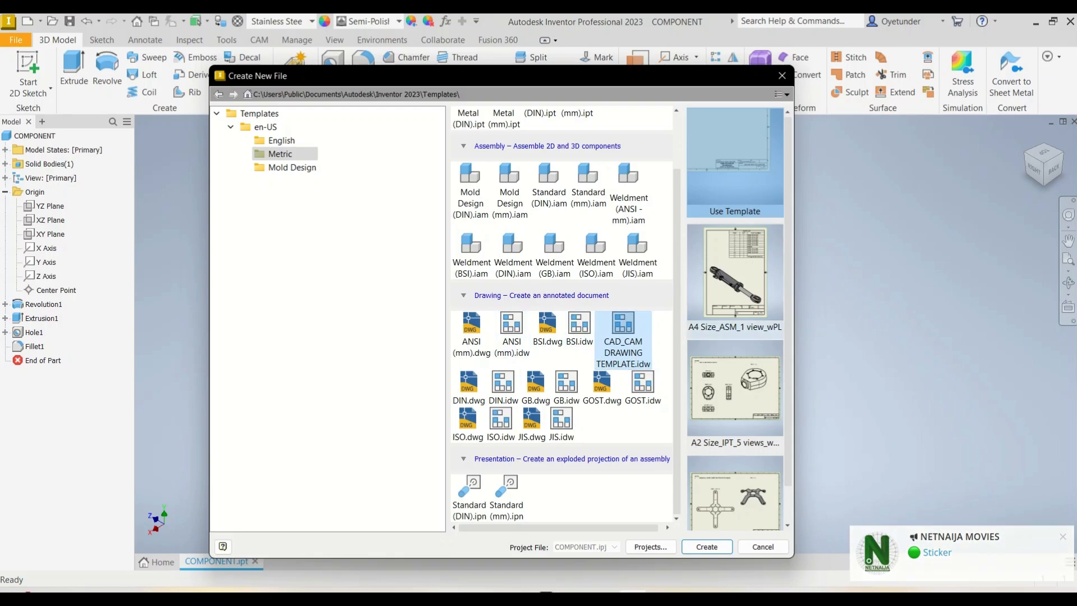
{"action": "key", "text": "Return"}
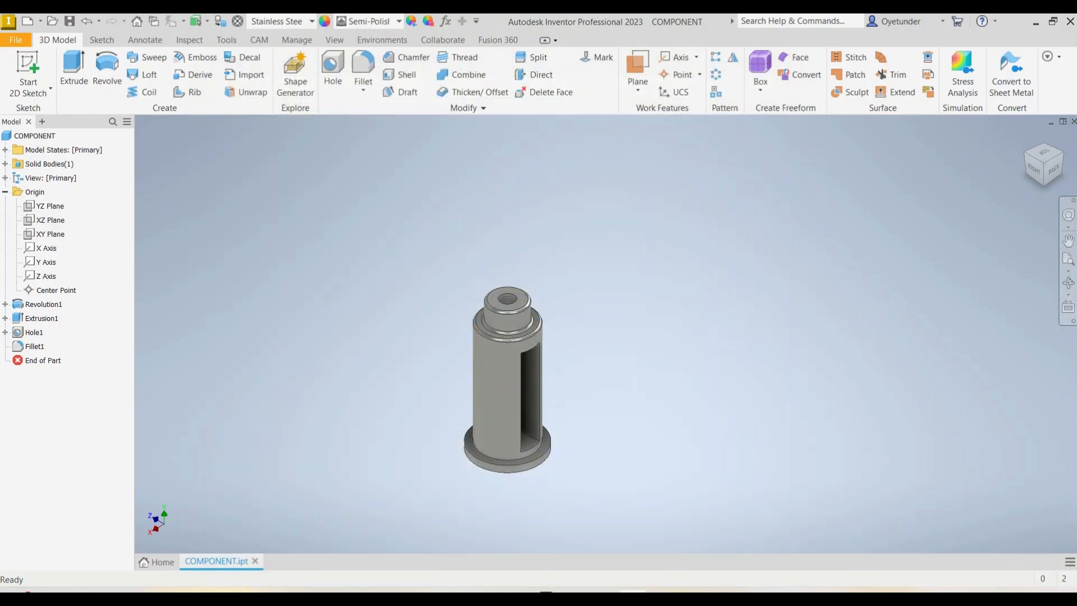
Step: Place a 1:1 base front view of COMPONENT with projected views above, below and to its right
{"action": "scroll", "coordinate": [725, 539], "scroll_direction": "down", "scroll_amount": 5}
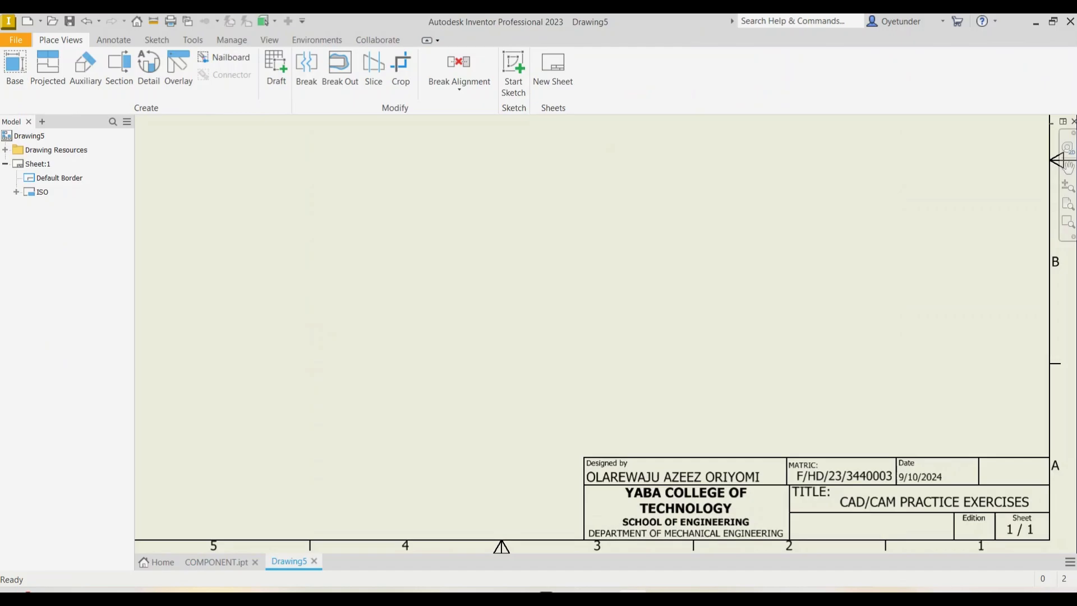
{"action": "scroll", "coordinate": [725, 539], "scroll_direction": "up", "scroll_amount": 3}
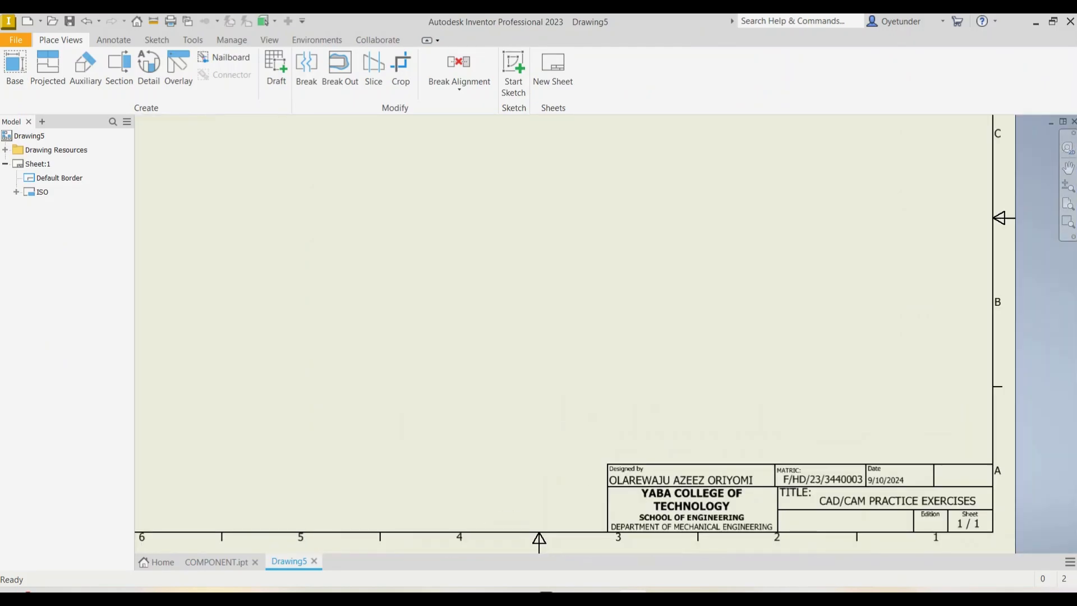
{"action": "left_click", "coordinate": [898, 501]}
{"action": "scroll", "coordinate": [607, 464], "scroll_direction": "up", "scroll_amount": 3}
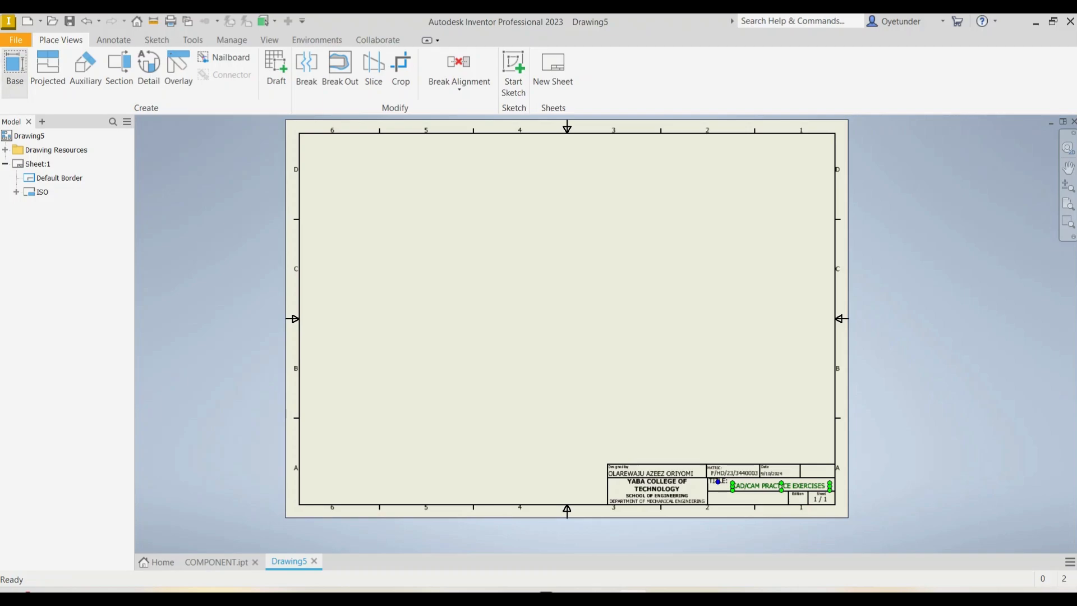
{"action": "left_click", "coordinate": [15, 70]}
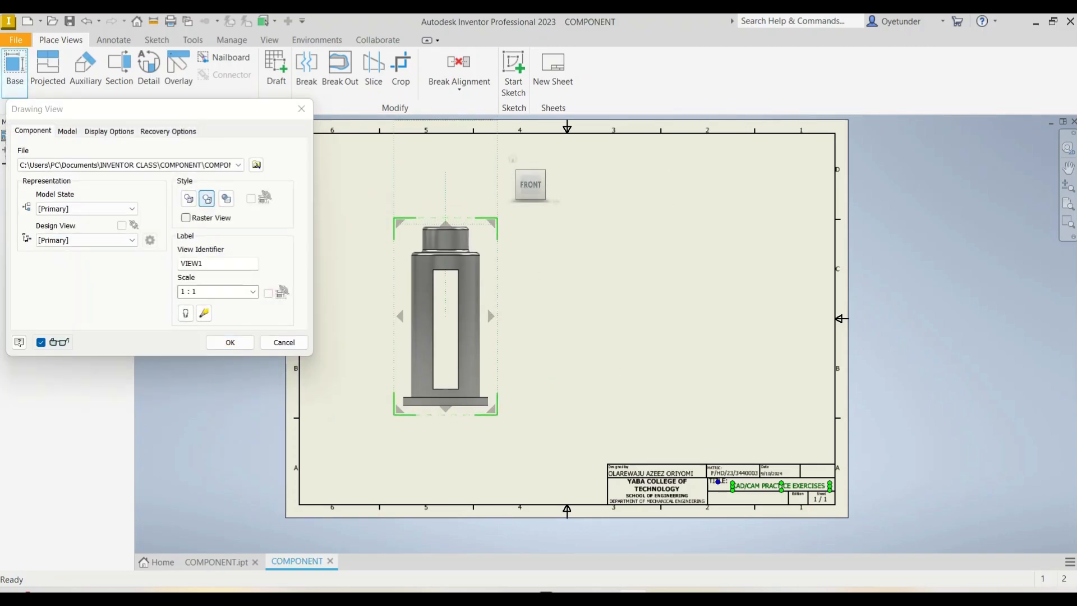
{"action": "left_click", "coordinate": [445, 223]}
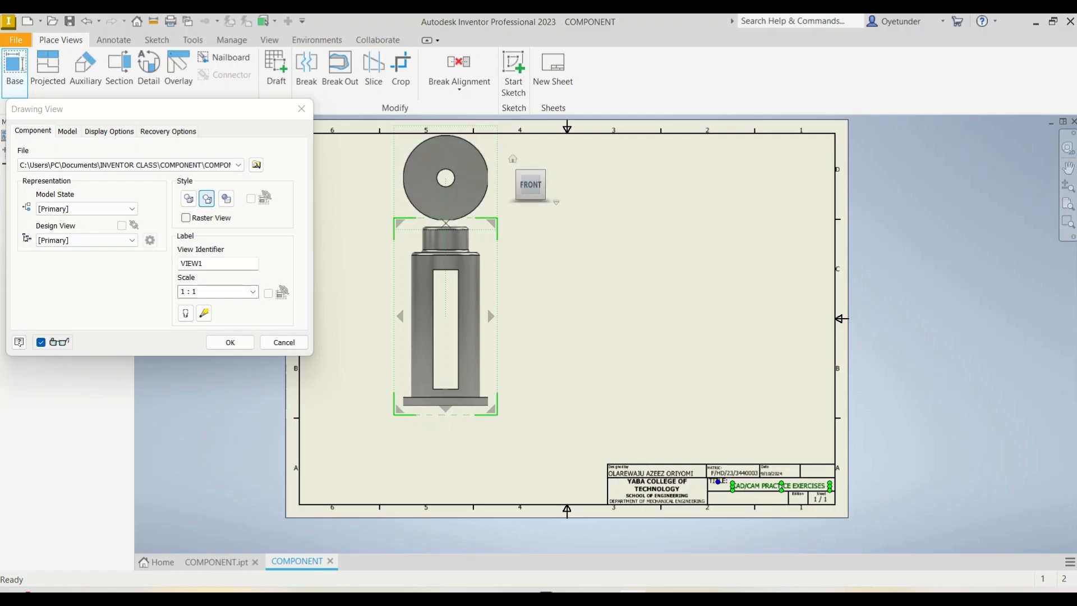
{"action": "left_click_drag", "start_coordinate": [446, 316], "coordinate": [446, 354]}
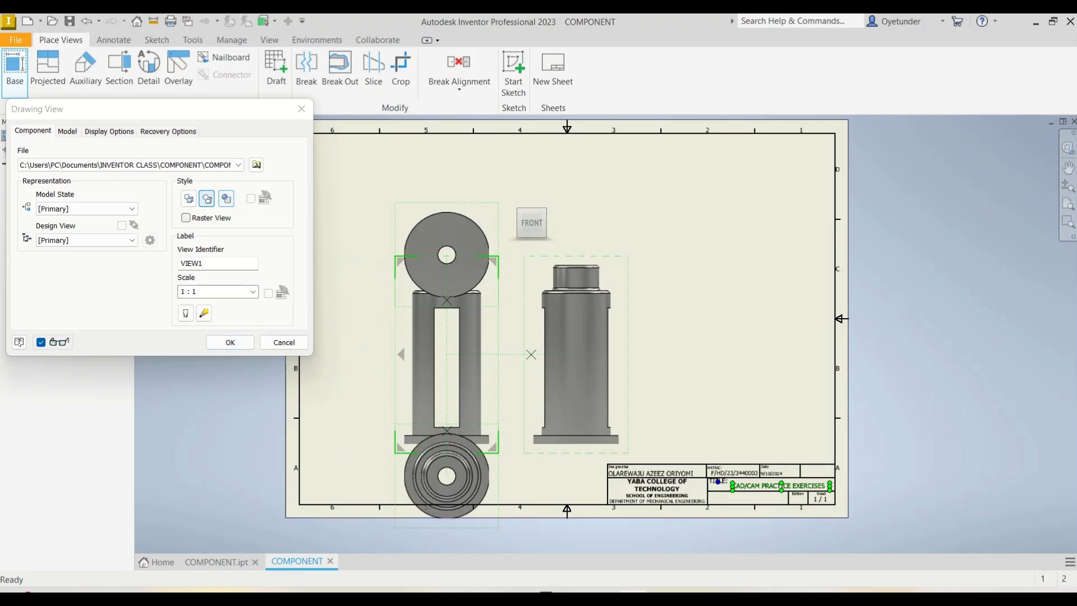
{"action": "left_click", "coordinate": [230, 342]}
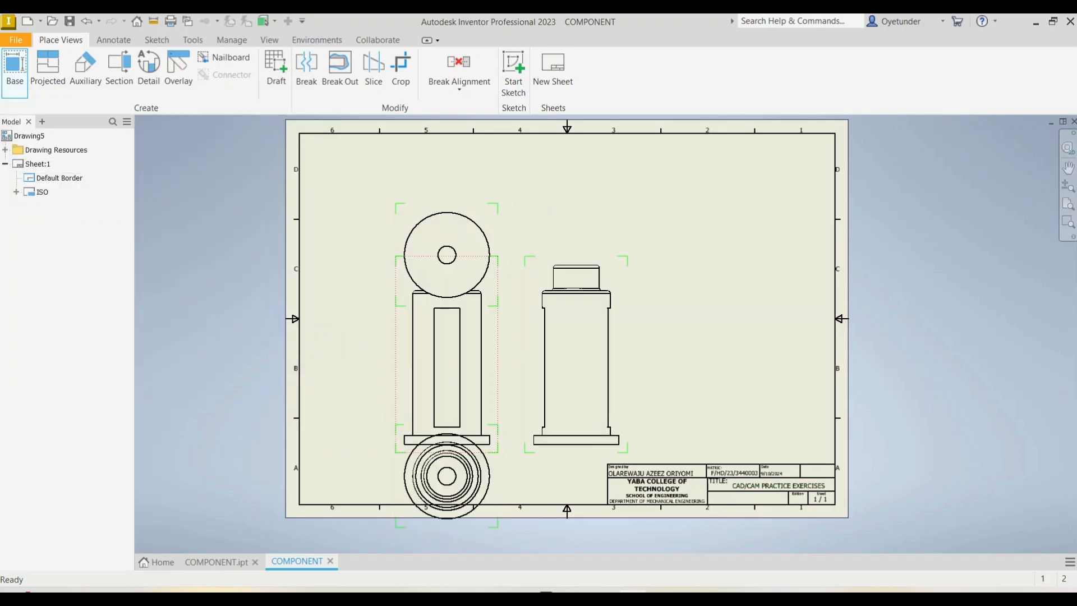
Step: Delete the projected circular view above the front view
{"action": "left_click", "coordinate": [85, 219]}
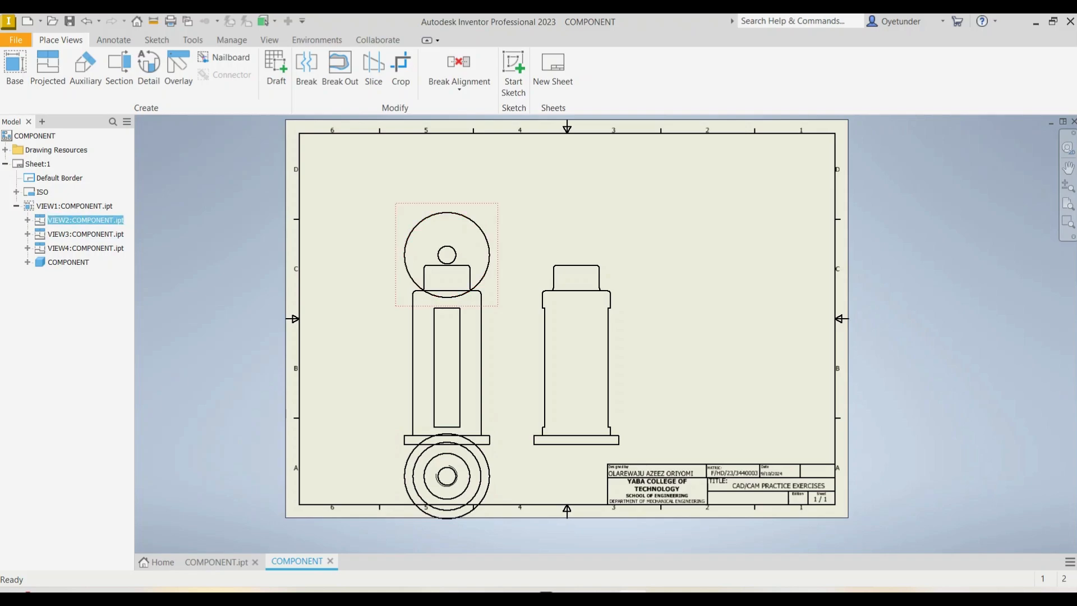
{"action": "key", "text": "Delete"}
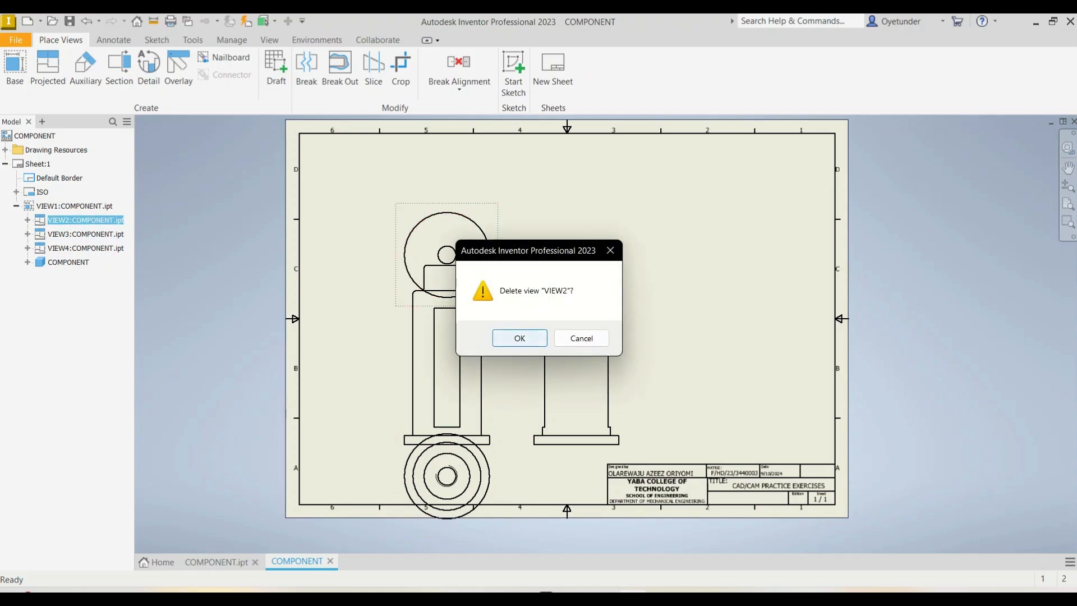
{"action": "left_click", "coordinate": [517, 337]}
Step: Arrange the views with the front view at the sheet's upper left, the circular view below it and the side view beside it
{"action": "left_click_drag", "start_coordinate": [446, 476], "coordinate": [447, 188]}
{"action": "left_click", "coordinate": [74, 206]}
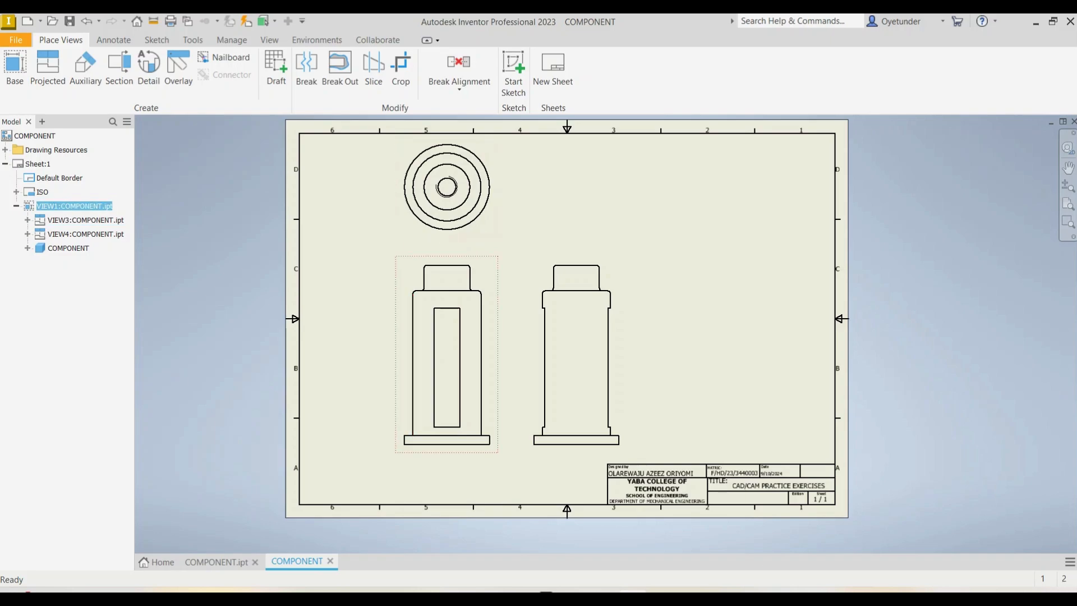
{"action": "left_click_drag", "start_coordinate": [399, 352], "coordinate": [397, 349]}
{"action": "left_click_drag", "start_coordinate": [397, 187], "coordinate": [397, 453]}
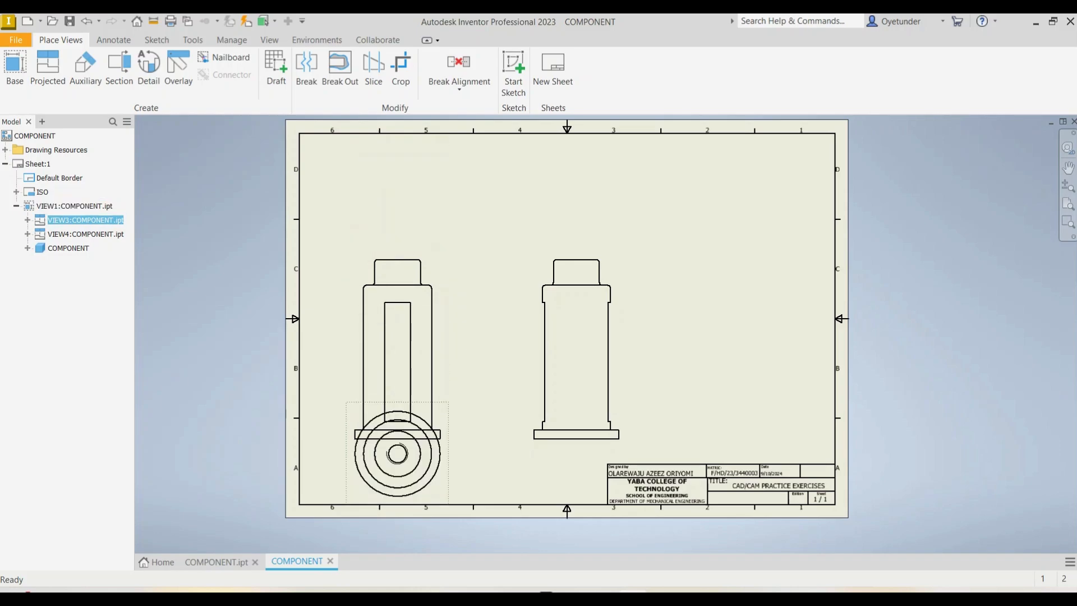
{"action": "left_click_drag", "start_coordinate": [397, 349], "coordinate": [410, 245]}
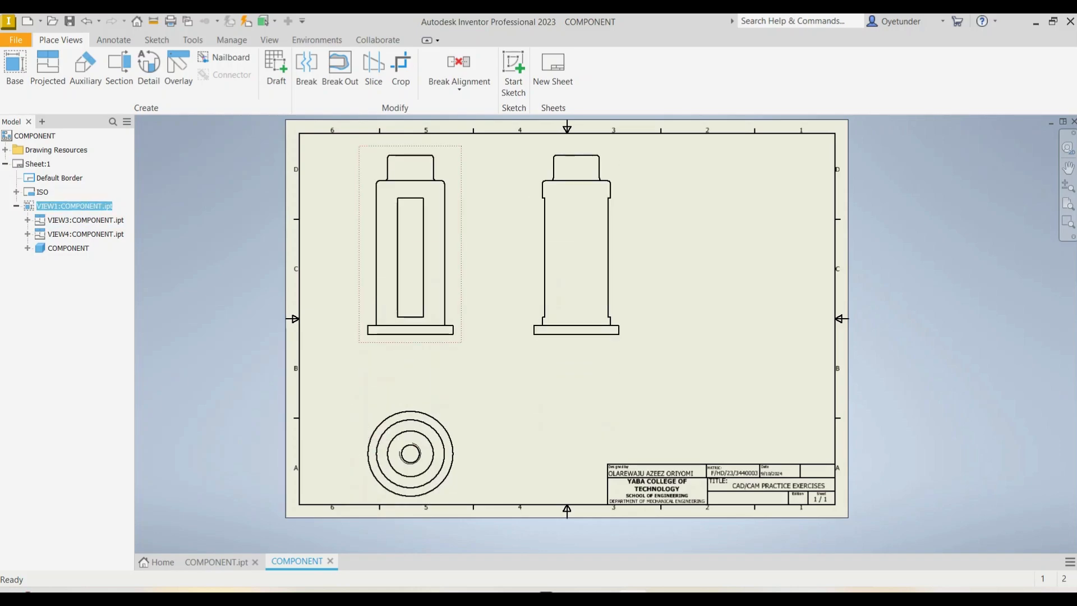
{"action": "left_click_drag", "start_coordinate": [410, 453], "coordinate": [410, 411]}
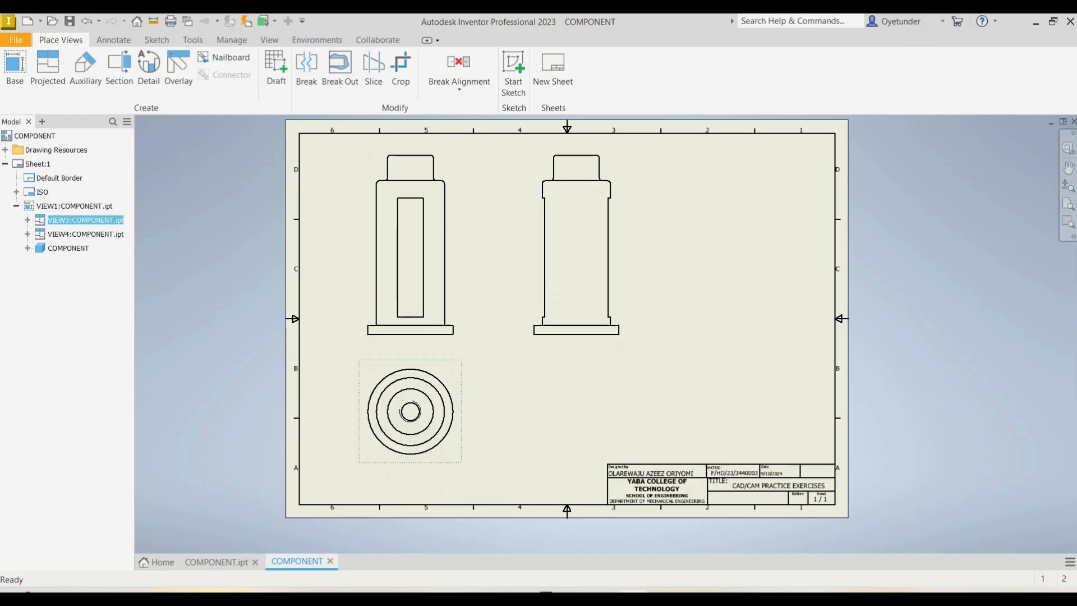
{"action": "left_click_drag", "start_coordinate": [576, 244], "coordinate": [574, 244]}
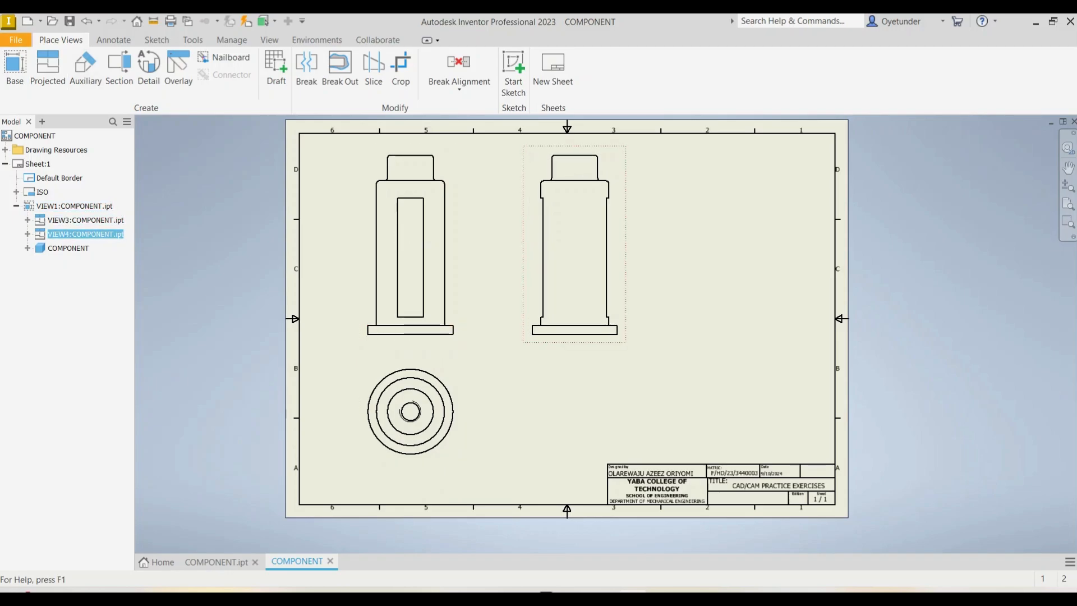
Step: Add a center mark to the circular view's outer circle and vertical centerlines through the front and side views
{"action": "left_click", "coordinate": [112, 40]}
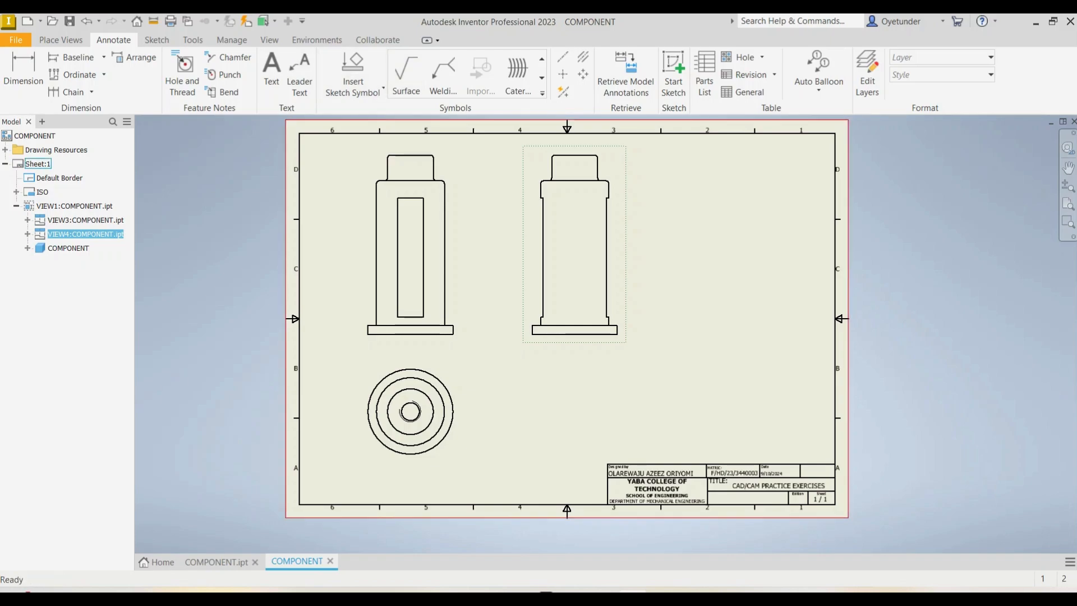
{"action": "left_click", "coordinate": [562, 73]}
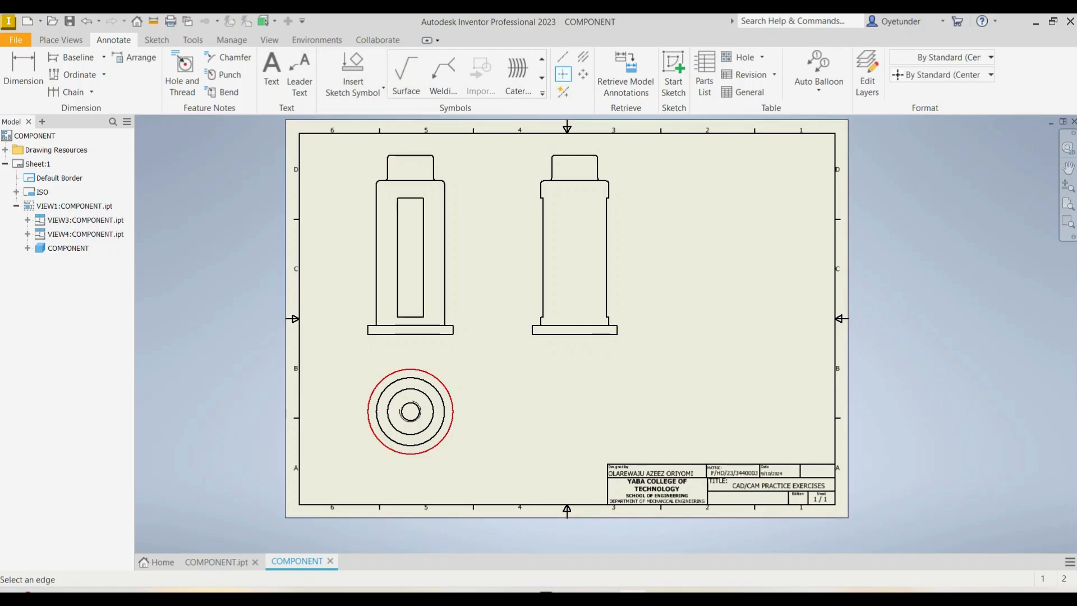
{"action": "left_click", "coordinate": [440, 382]}
{"action": "left_click", "coordinate": [563, 57]}
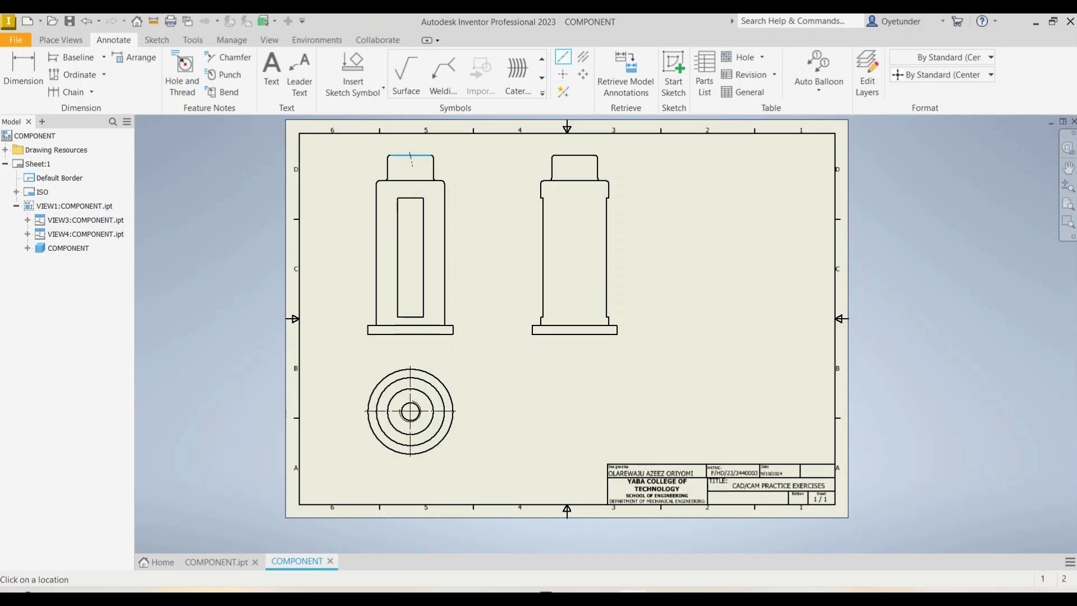
{"action": "left_click", "coordinate": [410, 333]}
{"action": "key", "text": "Return"}
{"action": "left_click", "coordinate": [23, 70]}
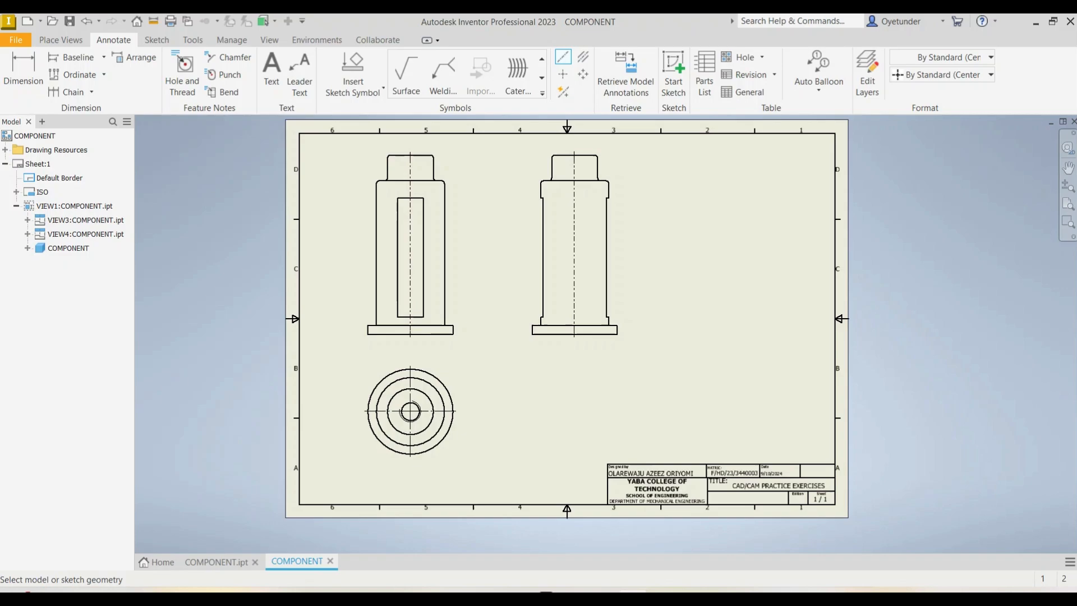
{"action": "key", "text": "d"}
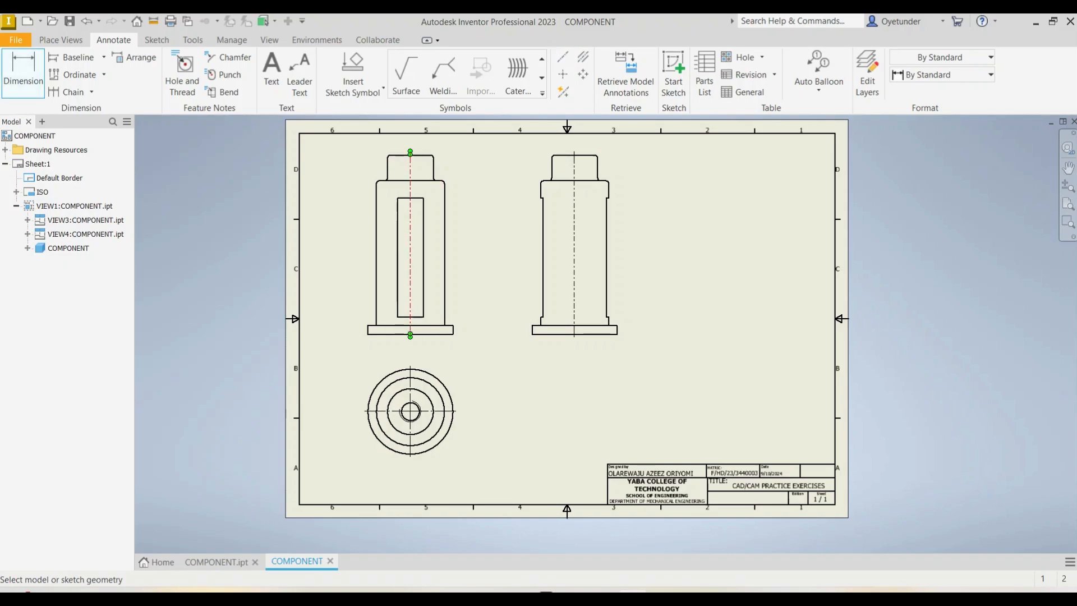
{"action": "left_click", "coordinate": [408, 198]}
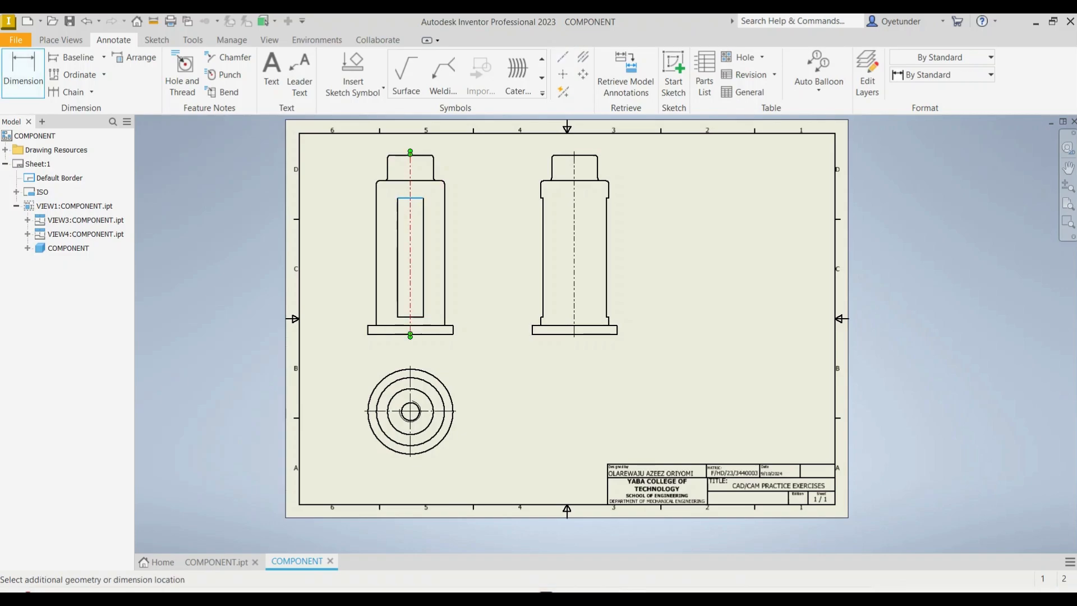
{"action": "left_click", "coordinate": [410, 317]}
{"action": "right_click", "coordinate": [386, 247]}
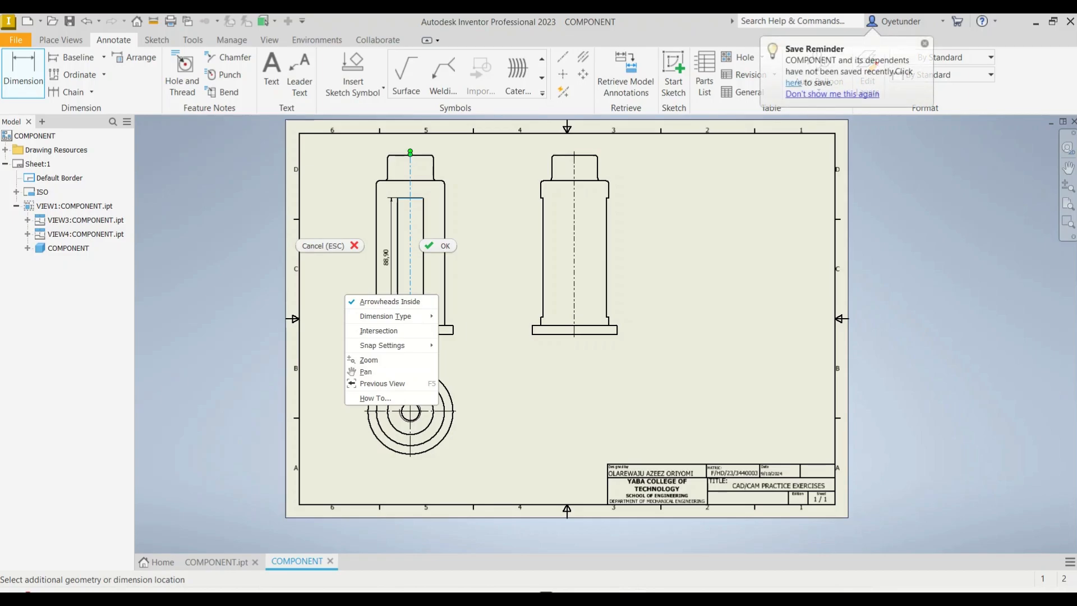
{"action": "mouse_move", "coordinate": [392, 316]}
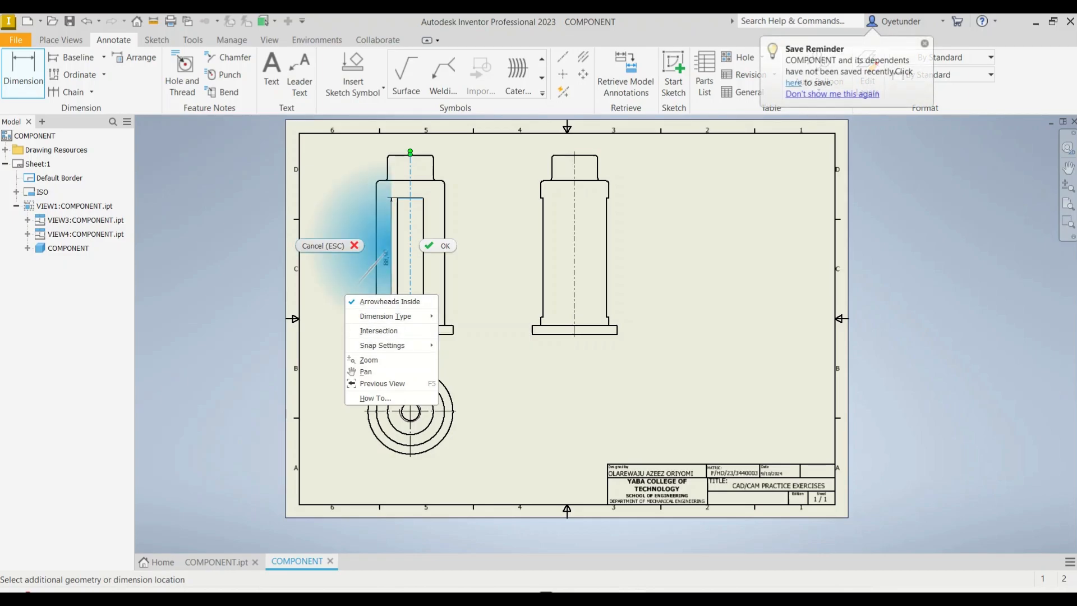
{"action": "left_click", "coordinate": [325, 246]}
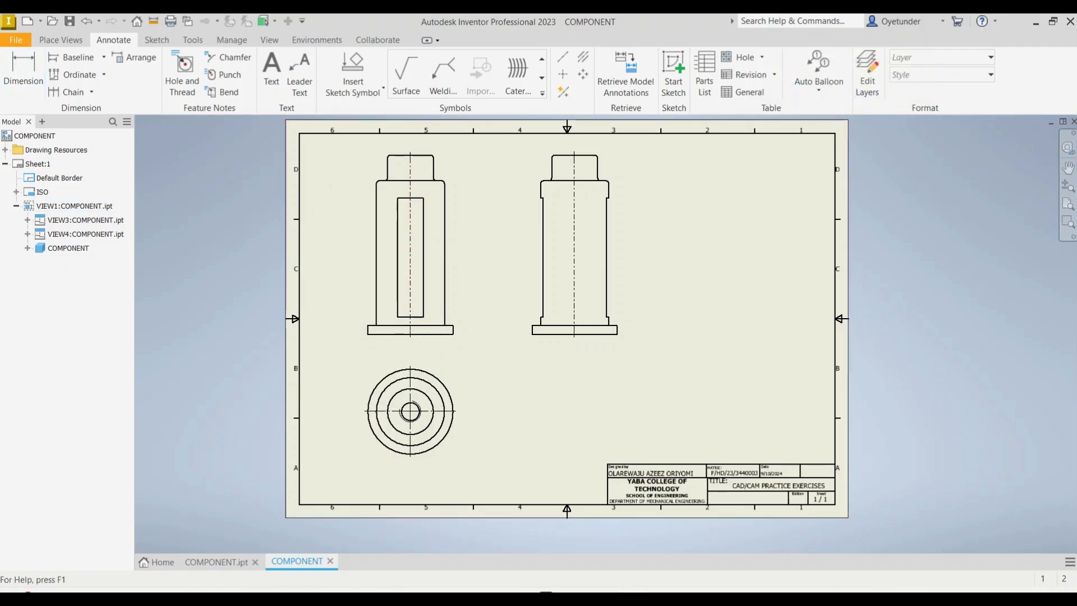
Step: Dimension the front view's overall height from the centerline's upper end to the flange's bottom edge, placed outside the view's left side
{"action": "left_click", "coordinate": [23, 67]}
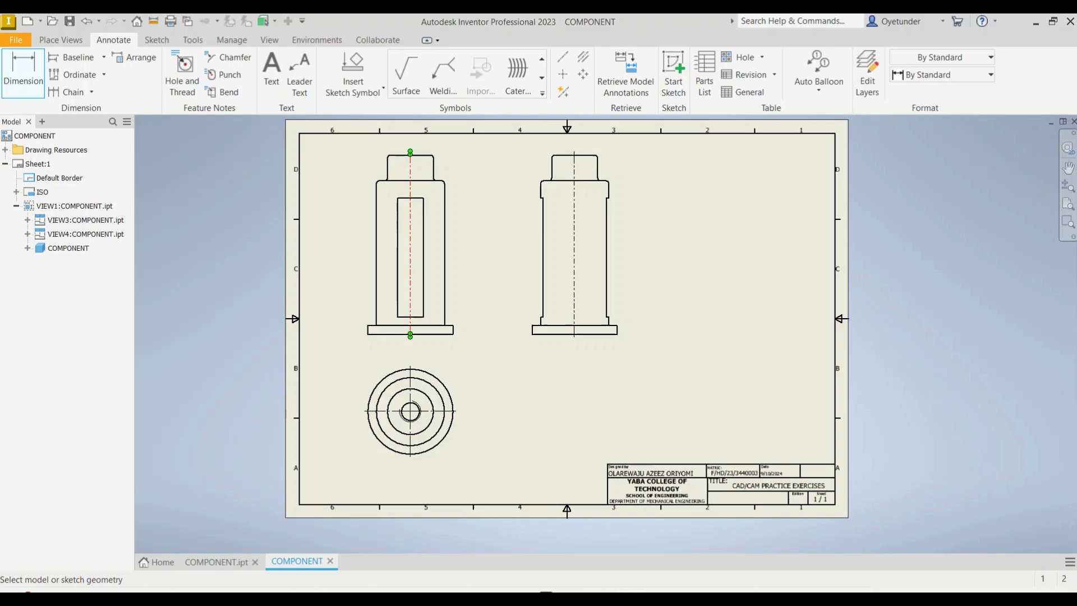
{"action": "left_click", "coordinate": [410, 257]}
{"action": "left_click", "coordinate": [426, 334]}
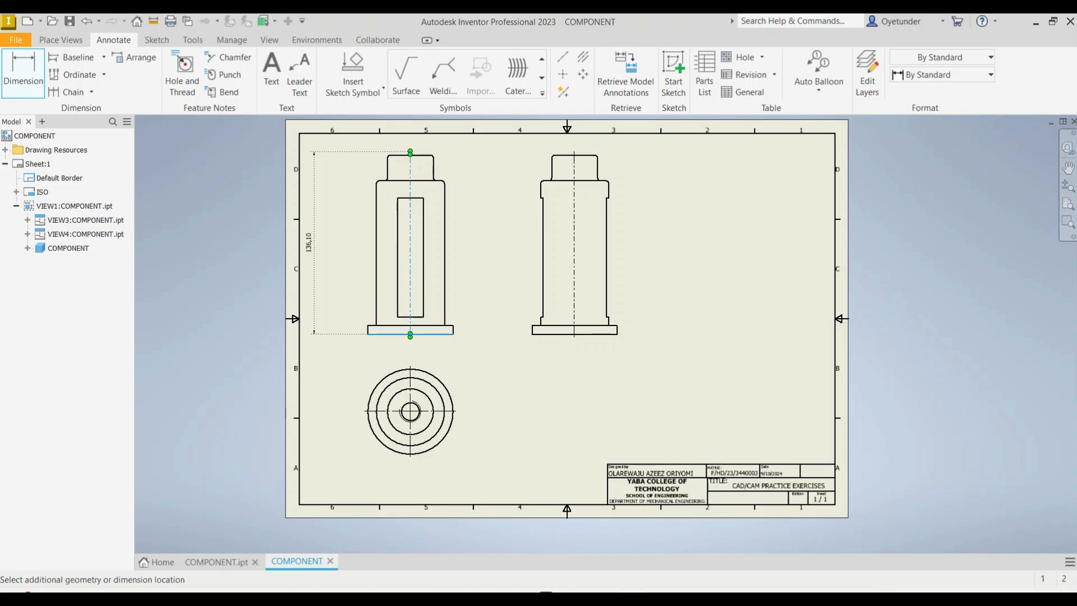
{"action": "left_click", "coordinate": [336, 252]}
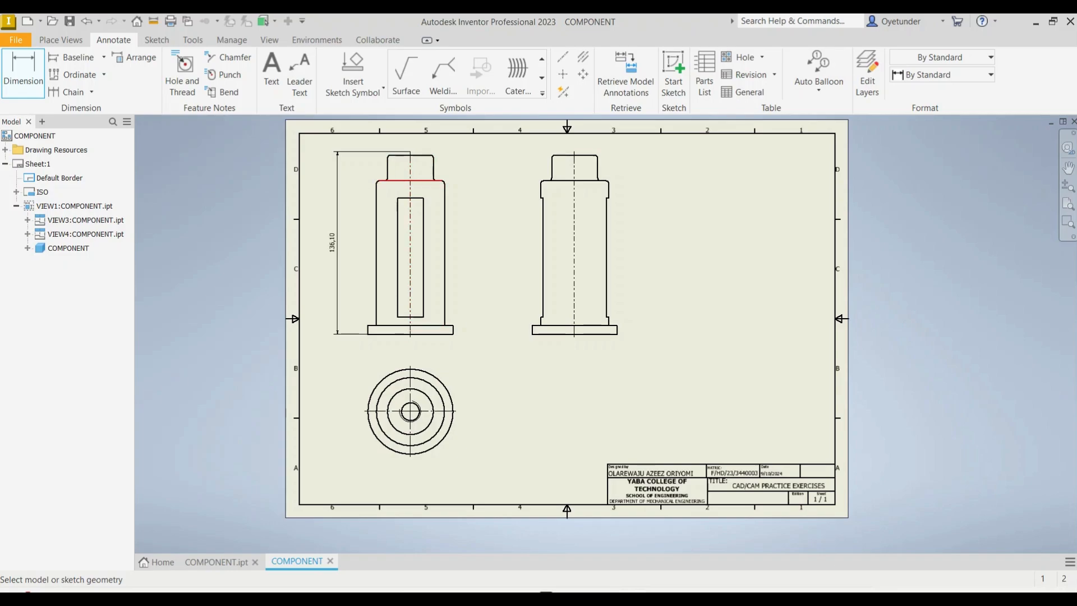
Step: Dimension the front view's heights from the shoulder edge to the flange's bottom edge and from the shoulder edge to the flange's top edge
{"action": "left_click", "coordinate": [415, 181]}
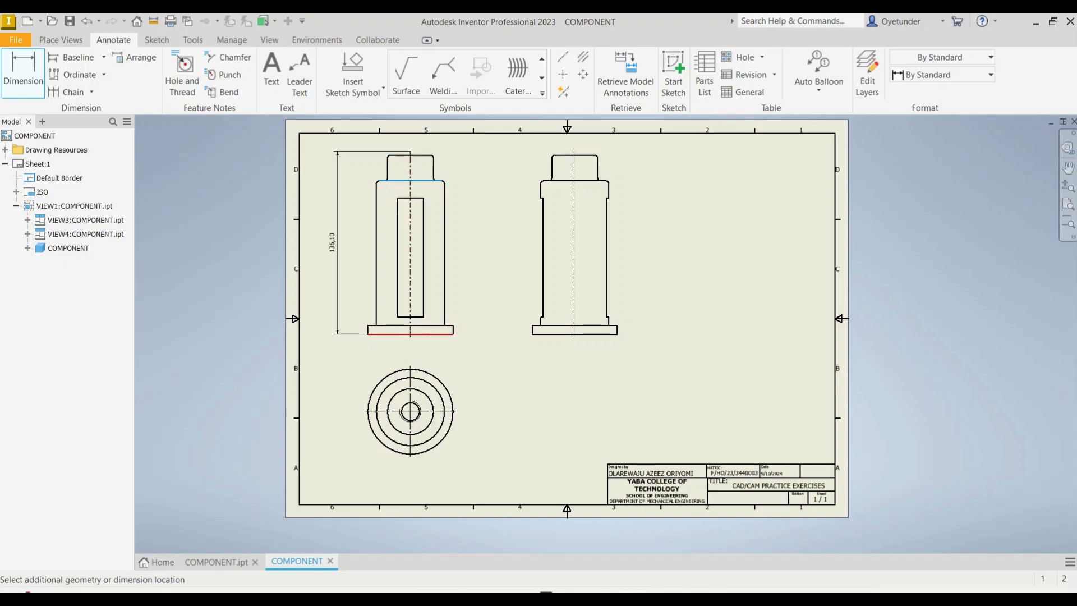
{"action": "left_click", "coordinate": [415, 334]}
{"action": "left_click", "coordinate": [354, 257]}
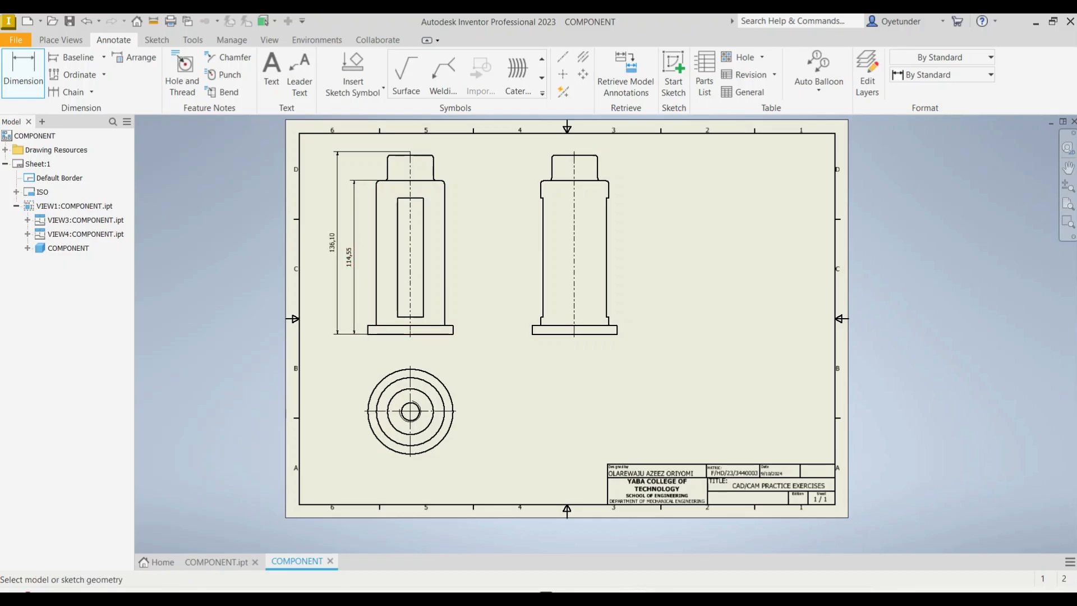
{"action": "left_click", "coordinate": [404, 181]}
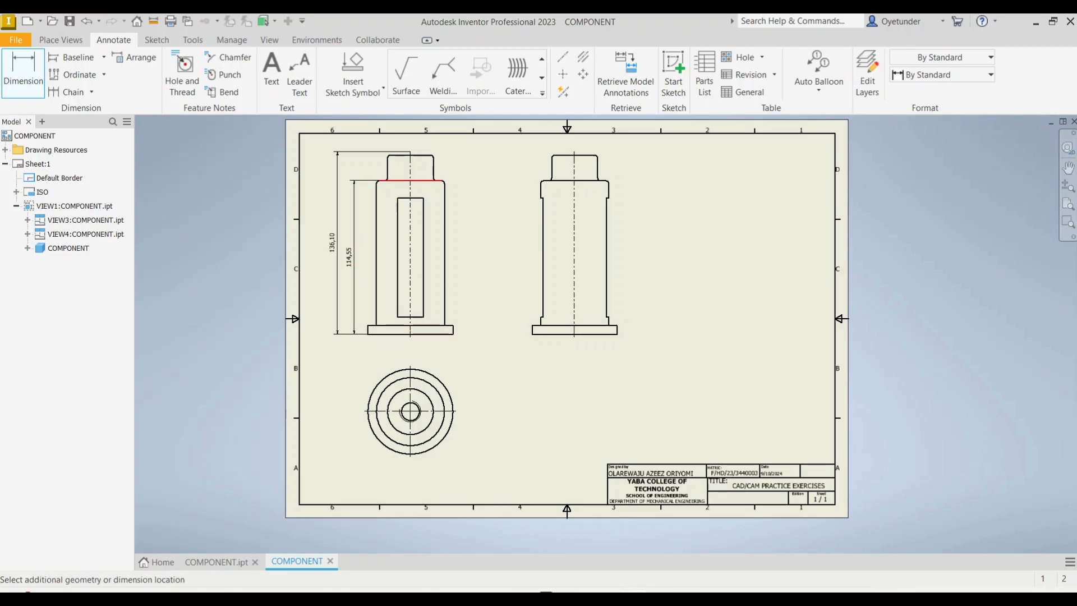
{"action": "left_click", "coordinate": [406, 325]}
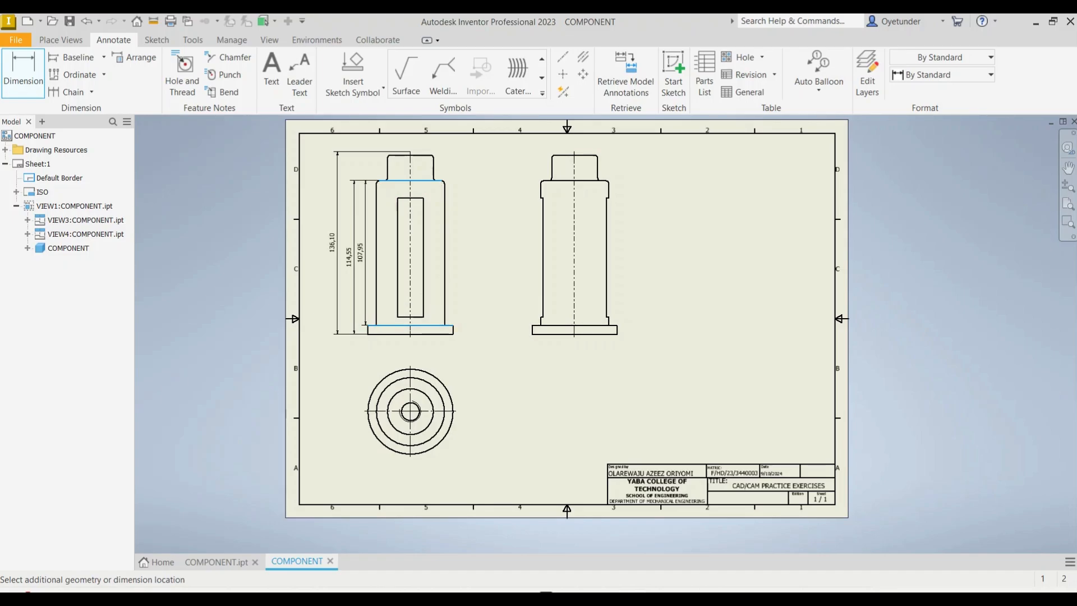
{"action": "left_click", "coordinate": [365, 252]}
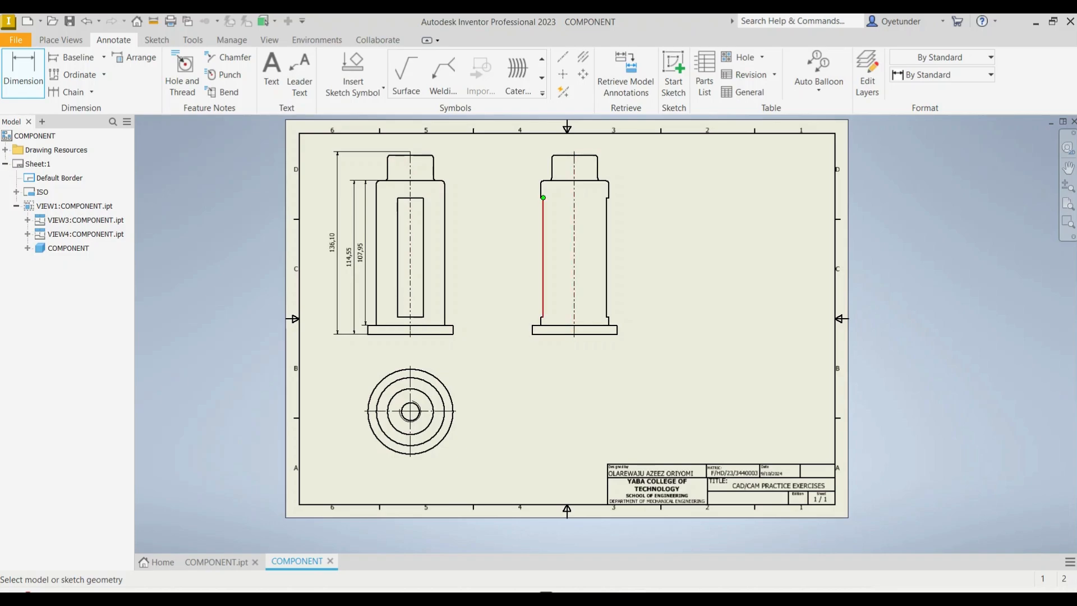
Step: Dimension the slot's height in the side view and its width inside the slot in the front view
{"action": "left_click", "coordinate": [542, 258]}
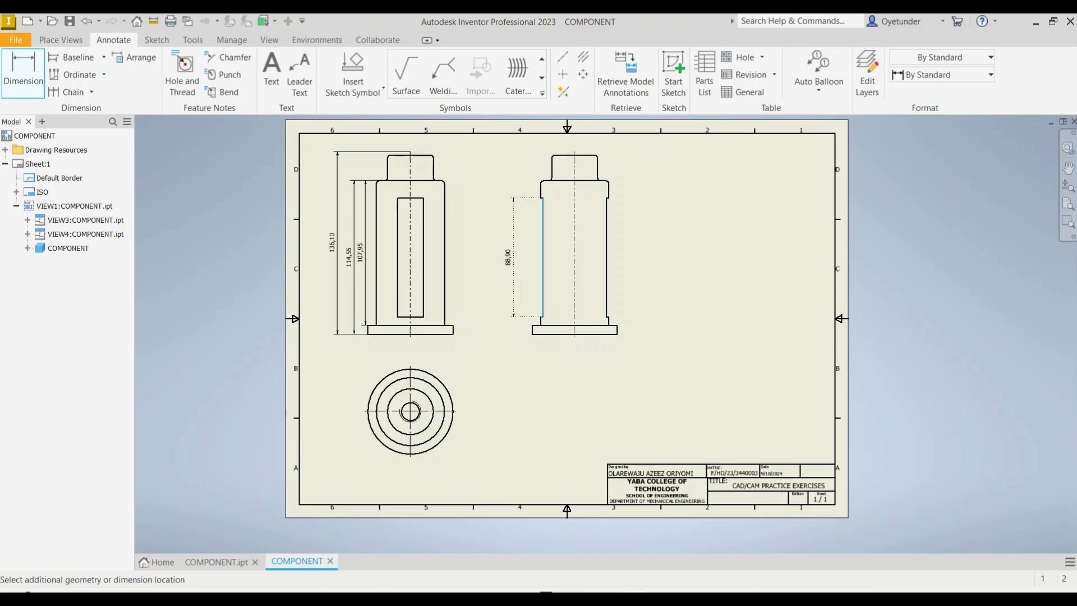
{"action": "left_click", "coordinate": [513, 258]}
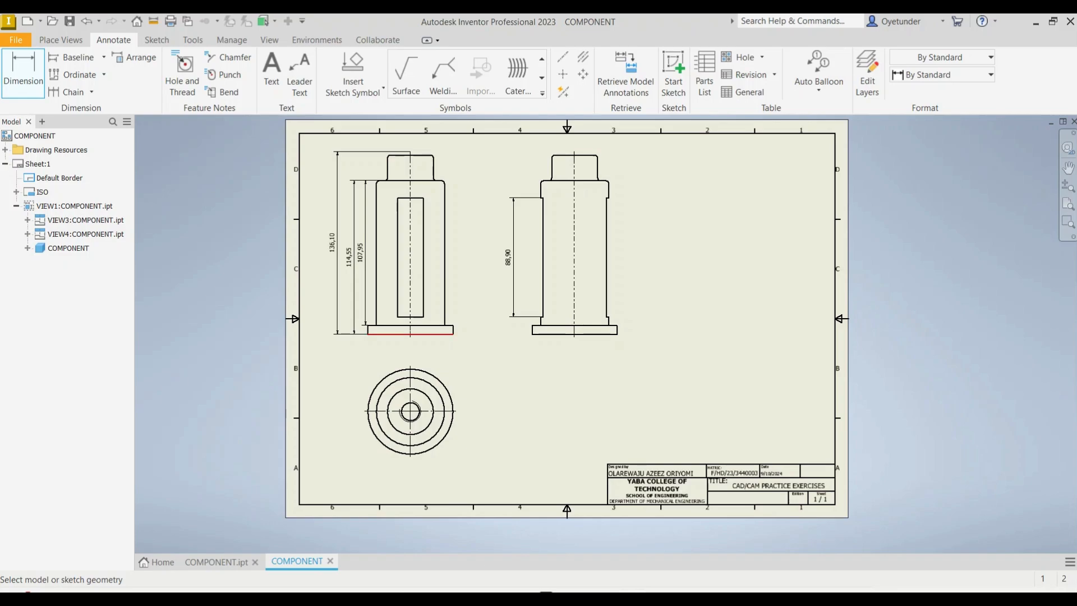
{"action": "left_click", "coordinate": [397, 258]}
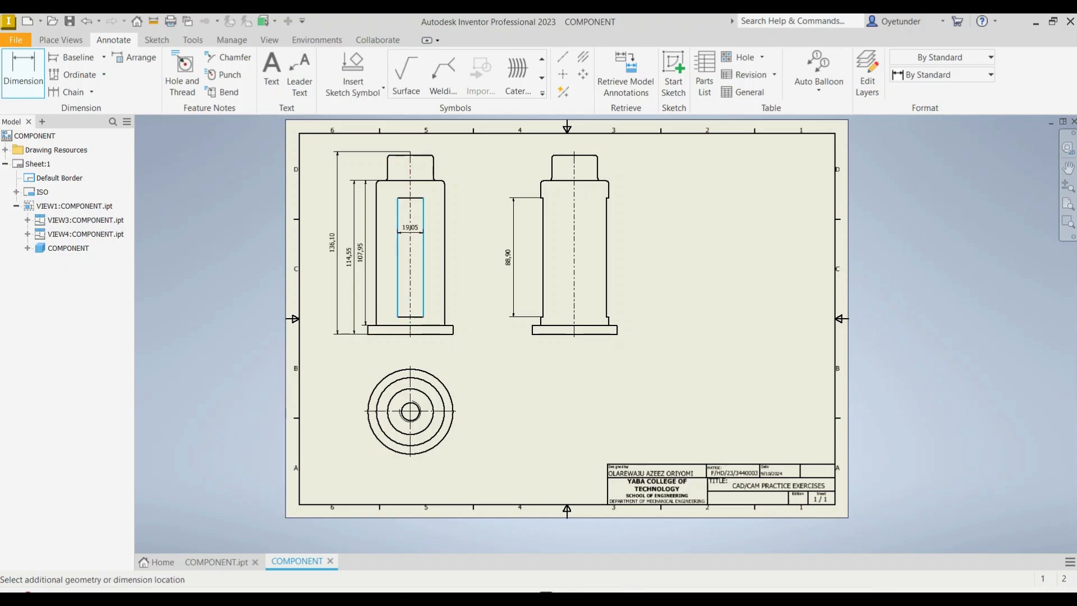
{"action": "left_click", "coordinate": [409, 295]}
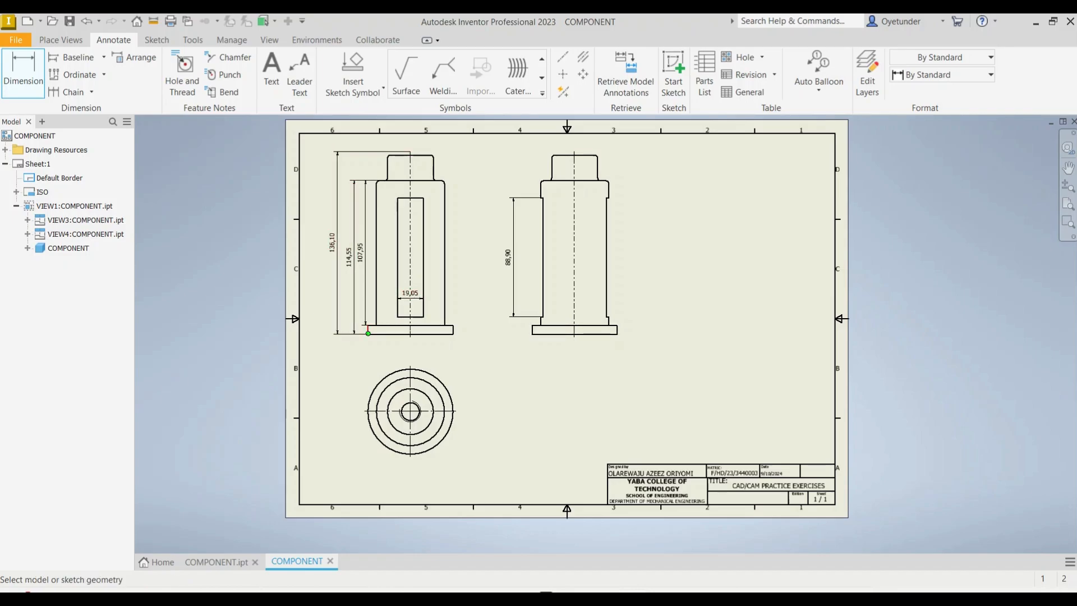
Step: Dimension the flange's width and the body's width below the side view
{"action": "left_click", "coordinate": [616, 334]}
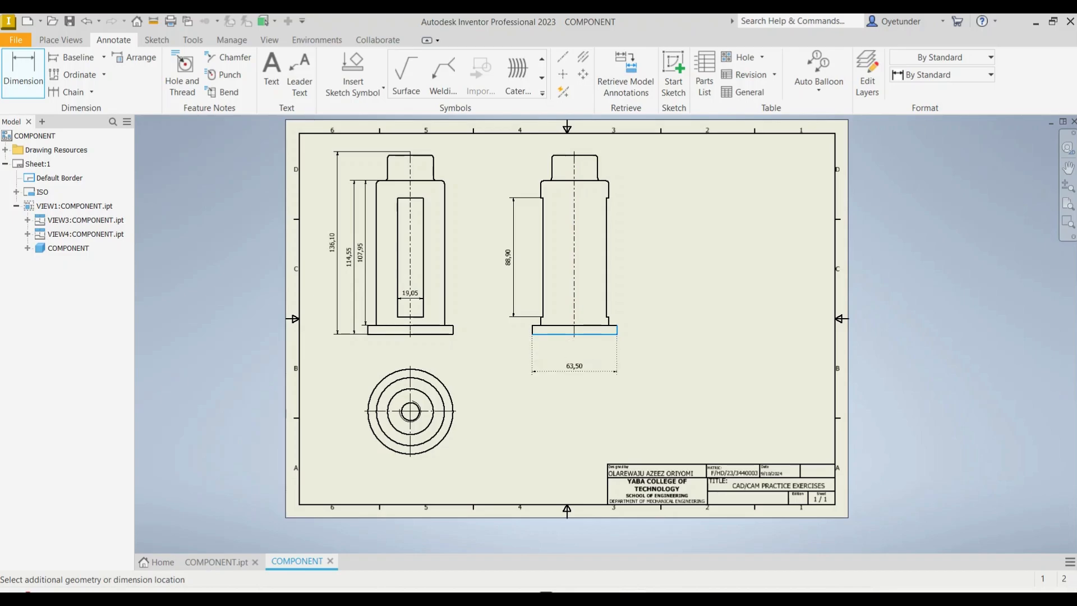
{"action": "left_click", "coordinate": [575, 367]}
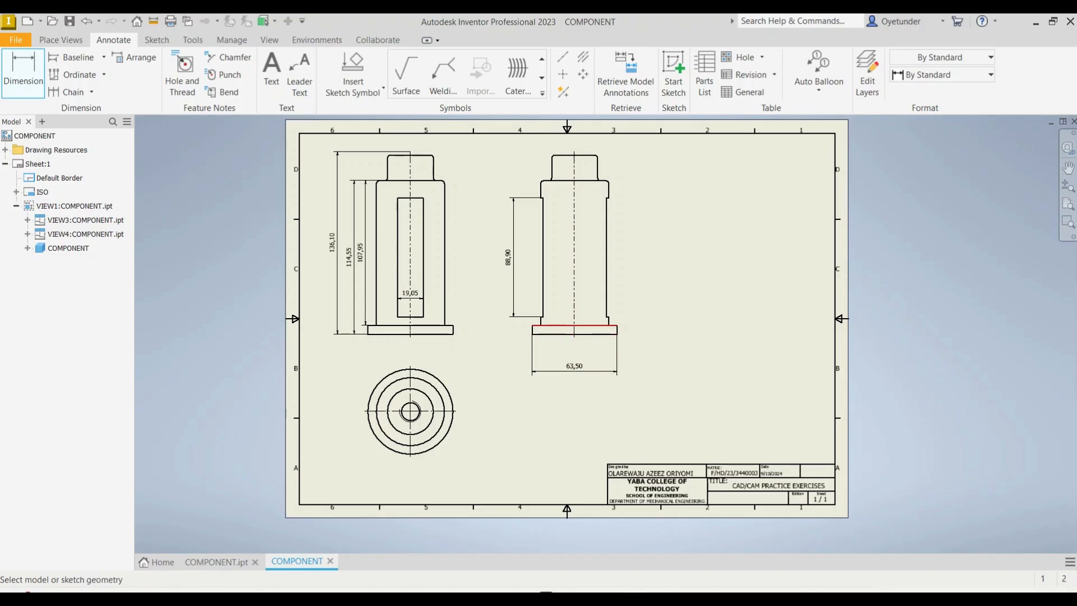
{"action": "scroll", "coordinate": [542, 322], "scroll_direction": "down", "scroll_amount": 3}
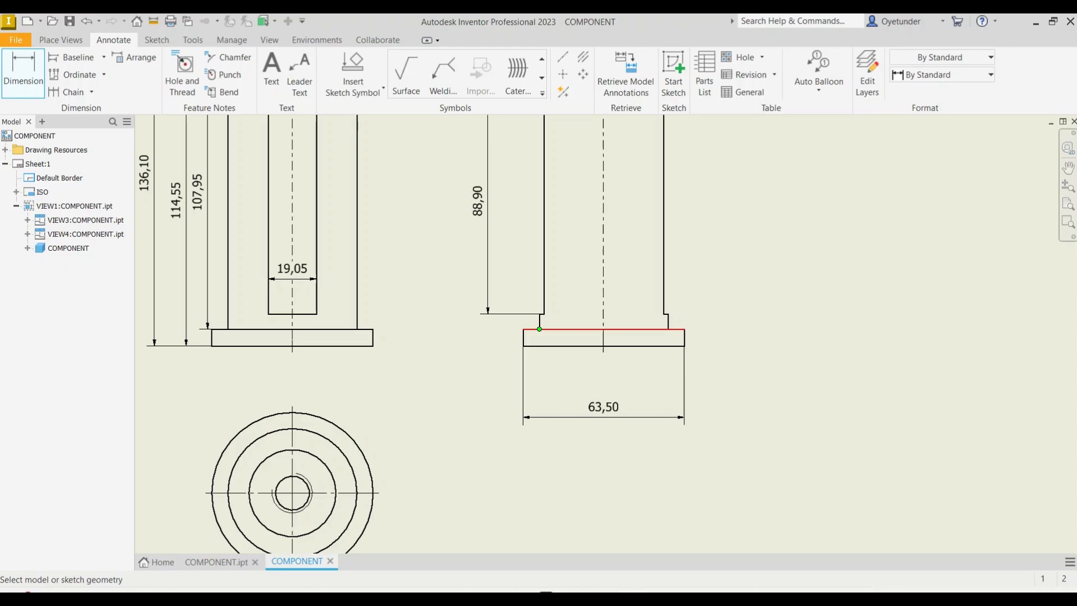
{"action": "left_click", "coordinate": [573, 328]}
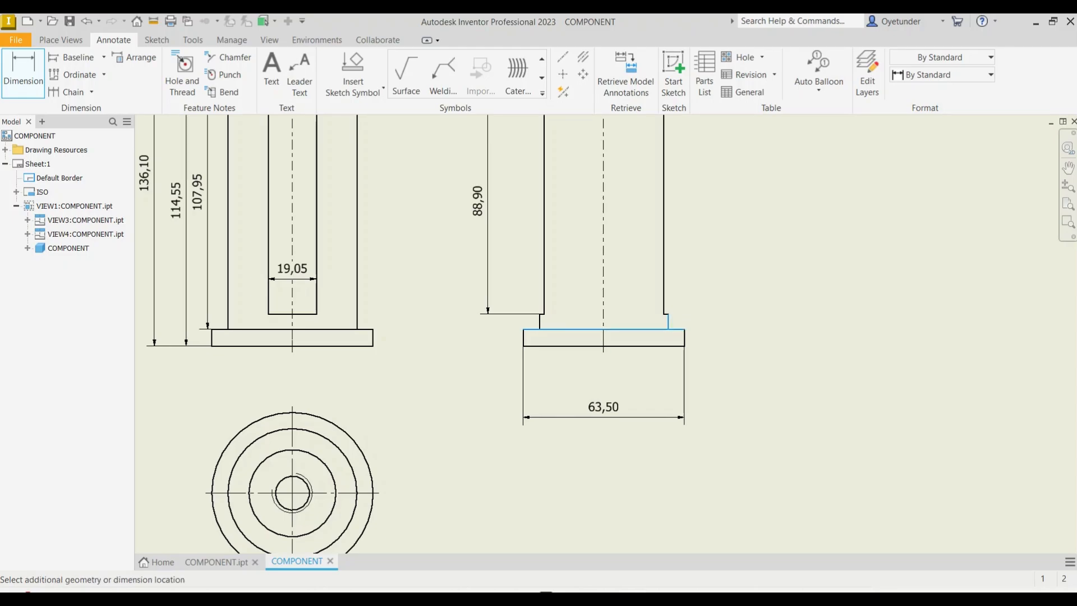
{"action": "left_click", "coordinate": [639, 379]}
{"action": "scroll", "coordinate": [640, 385], "scroll_direction": "up", "scroll_amount": 3}
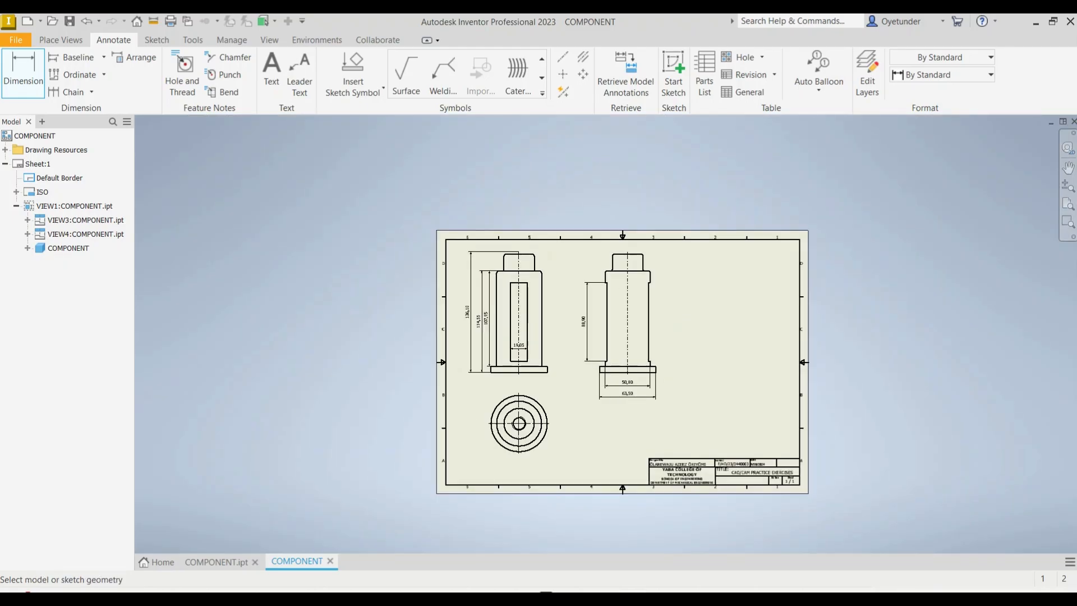
{"action": "scroll", "coordinate": [665, 247], "scroll_direction": "down", "scroll_amount": 3}
{"action": "scroll", "coordinate": [665, 247], "scroll_direction": "up", "scroll_amount": 3}
{"action": "scroll", "coordinate": [665, 247], "scroll_direction": "down", "scroll_amount": 3}
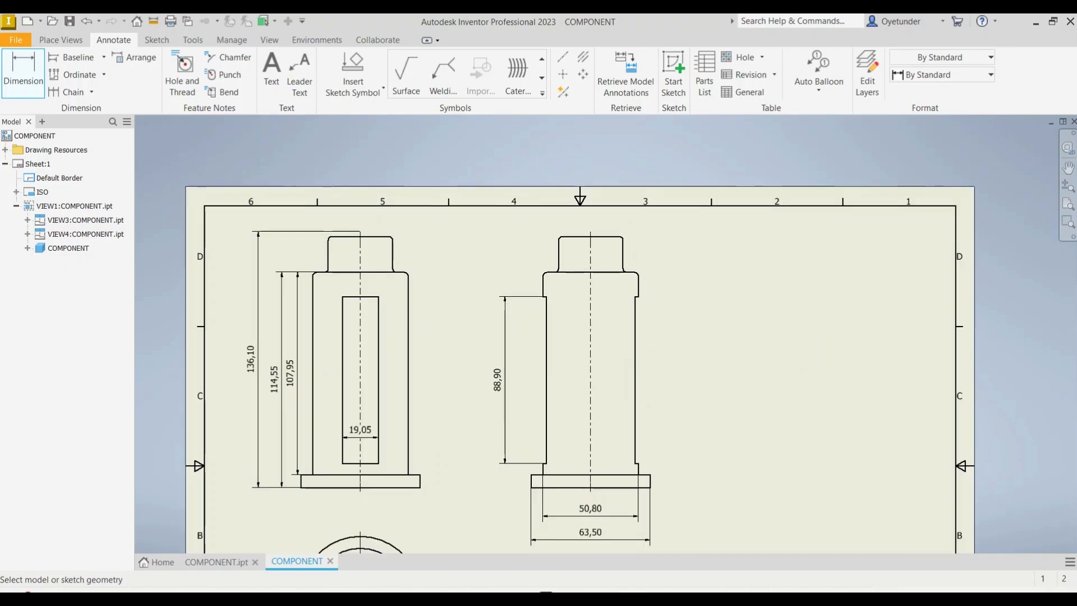
{"action": "scroll", "coordinate": [650, 240], "scroll_direction": "down", "scroll_amount": 3}
{"action": "scroll", "coordinate": [650, 239], "scroll_direction": "up", "scroll_amount": 3}
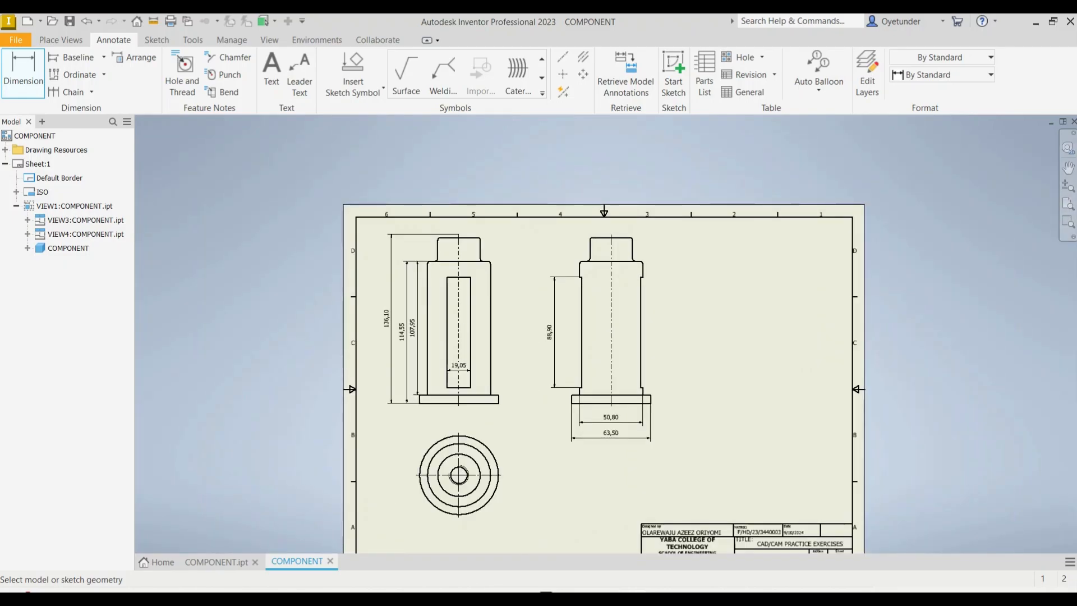
{"action": "scroll", "coordinate": [673, 369], "scroll_direction": "down", "scroll_amount": 3}
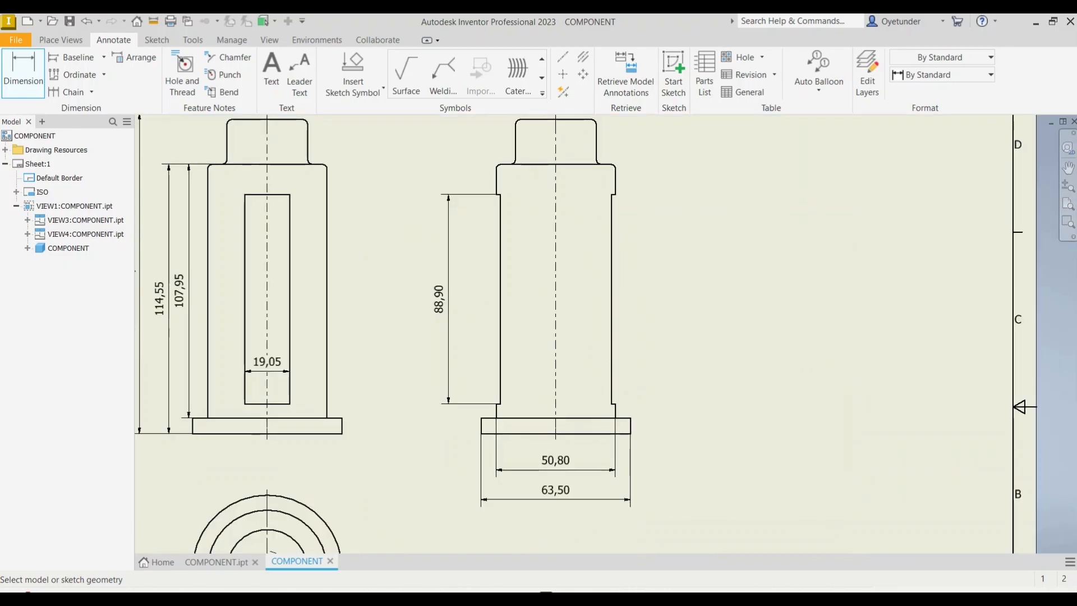
{"action": "scroll", "coordinate": [673, 369], "scroll_direction": "up", "scroll_amount": 3}
{"action": "scroll", "coordinate": [673, 369], "scroll_direction": "down", "scroll_amount": 3}
{"action": "scroll", "coordinate": [673, 369], "scroll_direction": "up", "scroll_amount": 3}
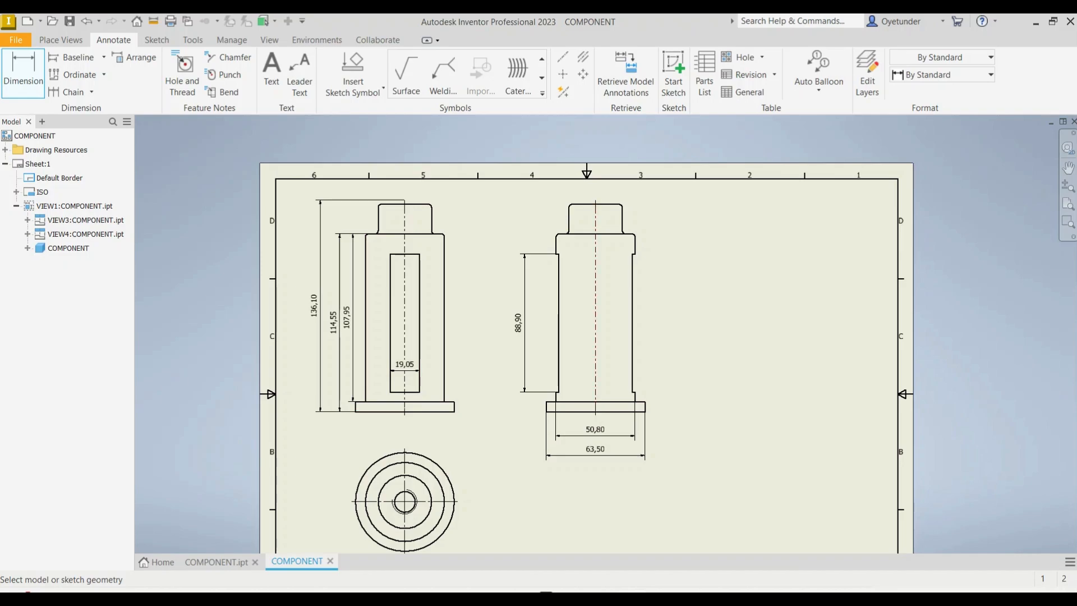
Step: Add radius dimensions to the boss's upper right corner and the fillet at its base in the side view
{"action": "scroll", "coordinate": [622, 206], "scroll_direction": "up", "scroll_amount": 5}
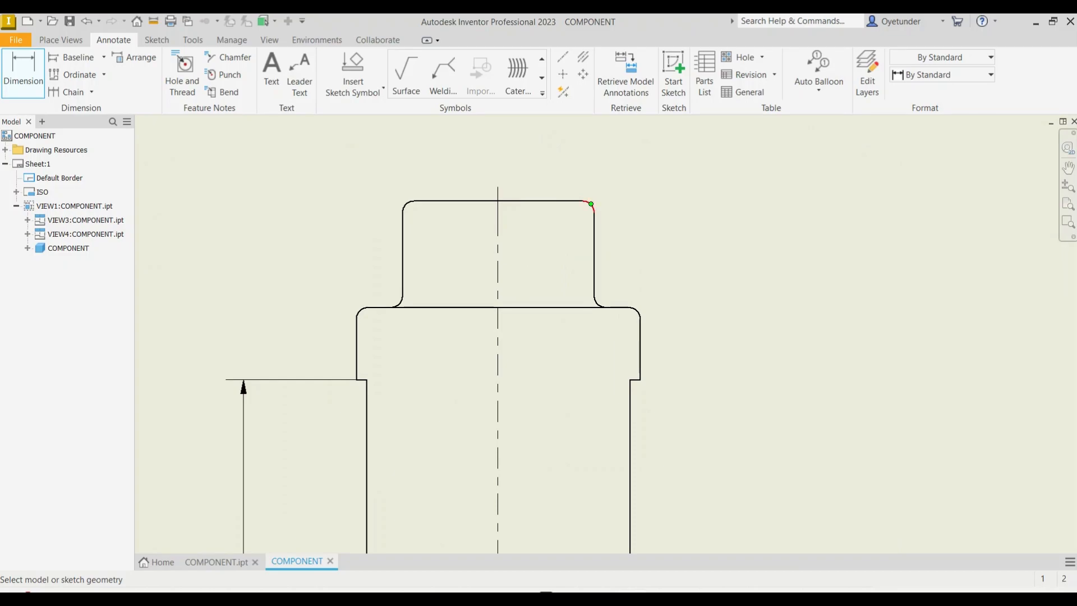
{"action": "scroll", "coordinate": [592, 202], "scroll_direction": "up", "scroll_amount": 5}
{"action": "left_click", "coordinate": [589, 212]}
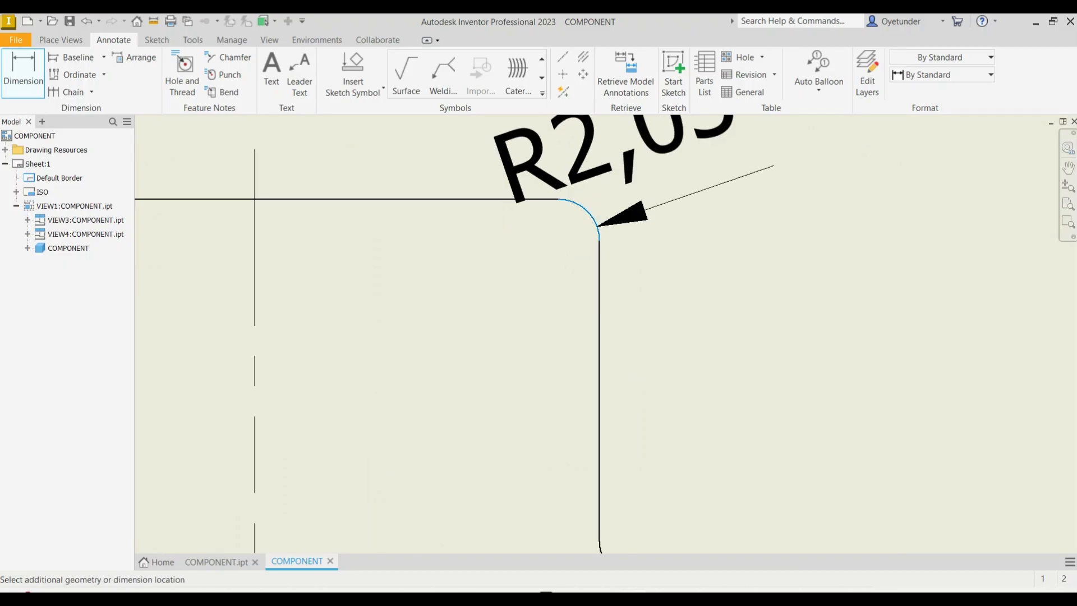
{"action": "scroll", "coordinate": [643, 211], "scroll_direction": "down", "scroll_amount": 5}
{"action": "left_click", "coordinate": [712, 179]}
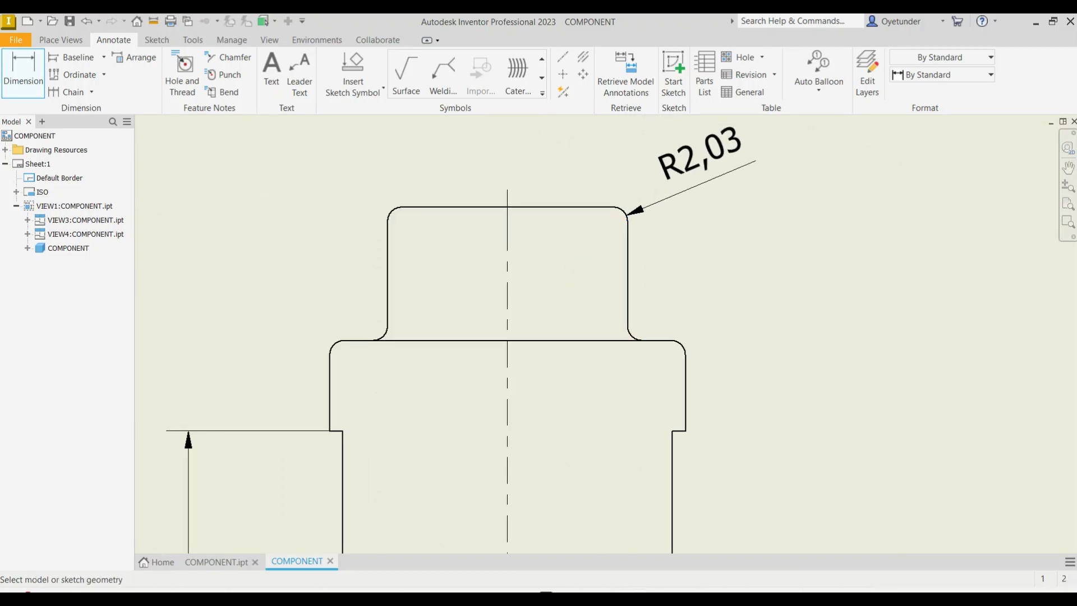
{"action": "scroll", "coordinate": [624, 330], "scroll_direction": "up", "scroll_amount": 5}
{"action": "left_click", "coordinate": [645, 352]}
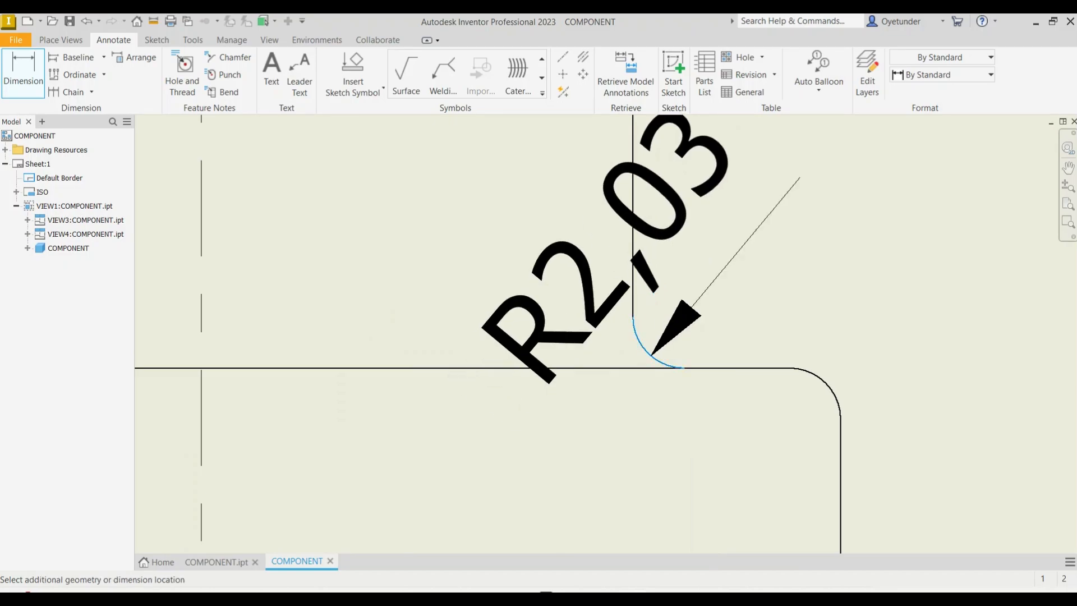
{"action": "scroll", "coordinate": [689, 292], "scroll_direction": "down", "scroll_amount": 5}
{"action": "left_click", "coordinate": [746, 263]}
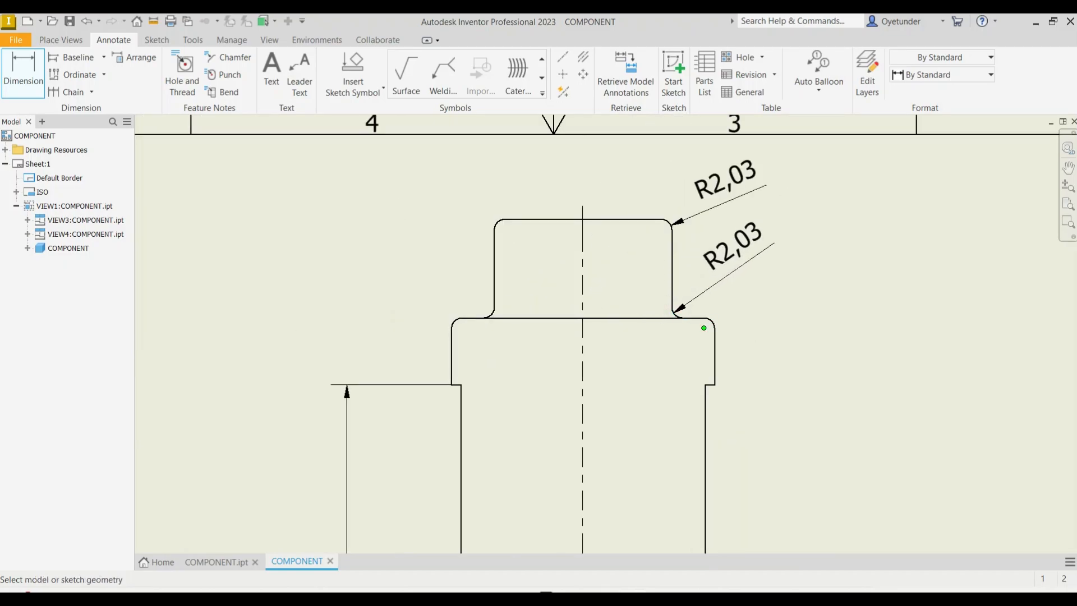
Step: Add a radius dimension to the body's rounded right shoulder corner in the side view
{"action": "scroll", "coordinate": [714, 328], "scroll_direction": "up", "scroll_amount": 8}
{"action": "left_click", "coordinate": [713, 327]}
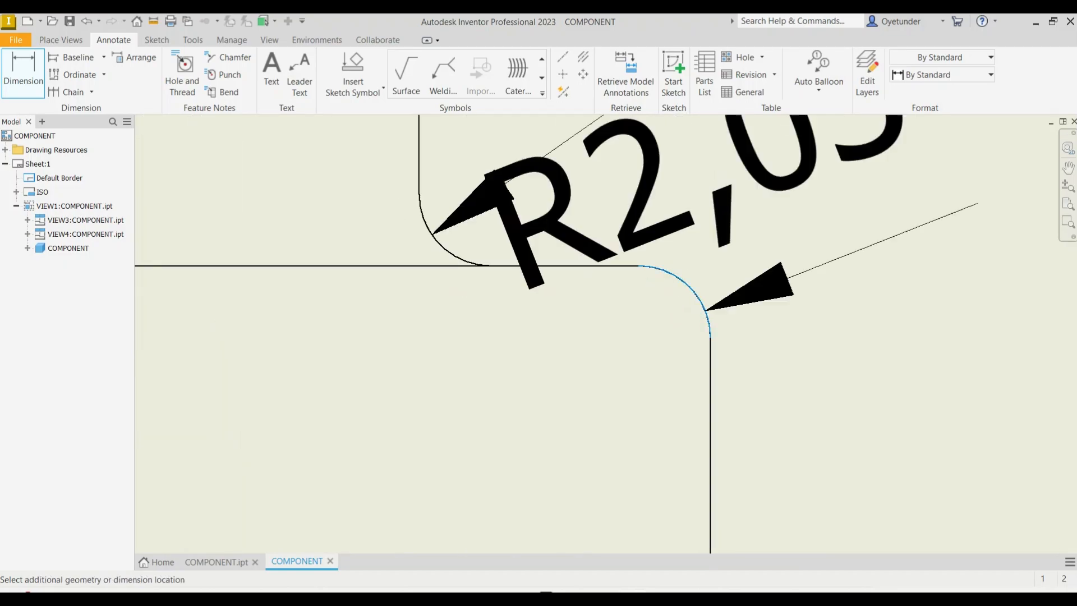
{"action": "scroll", "coordinate": [712, 326], "scroll_direction": "down", "scroll_amount": 8}
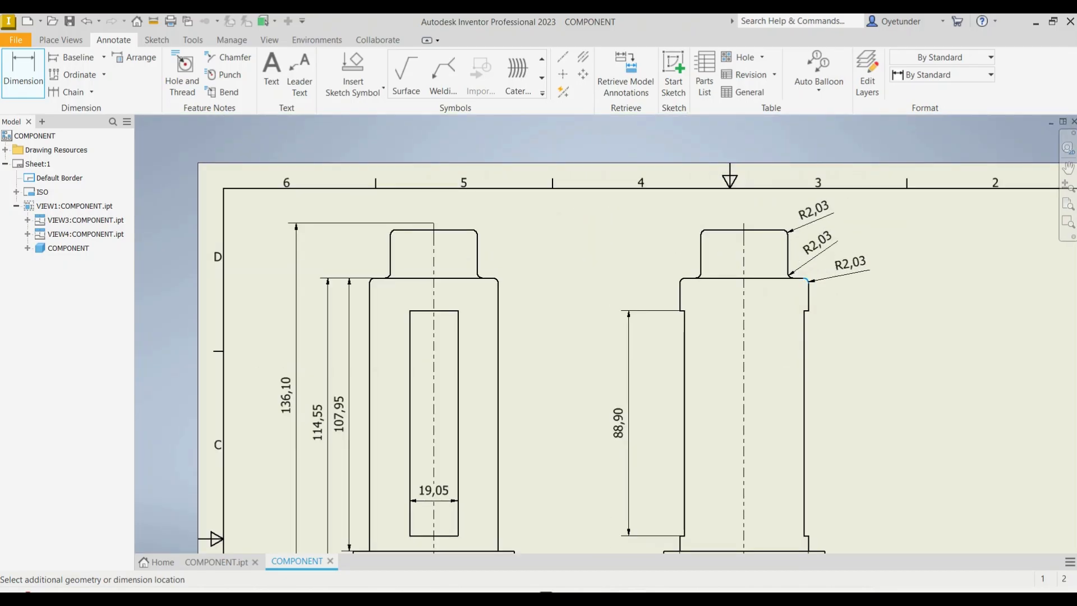
{"action": "left_click", "coordinate": [868, 269]}
Step: Dimension the diameters of the three outer circles in the circular view, placing the values outside the view
{"action": "scroll", "coordinate": [603, 235], "scroll_direction": "down", "scroll_amount": 4}
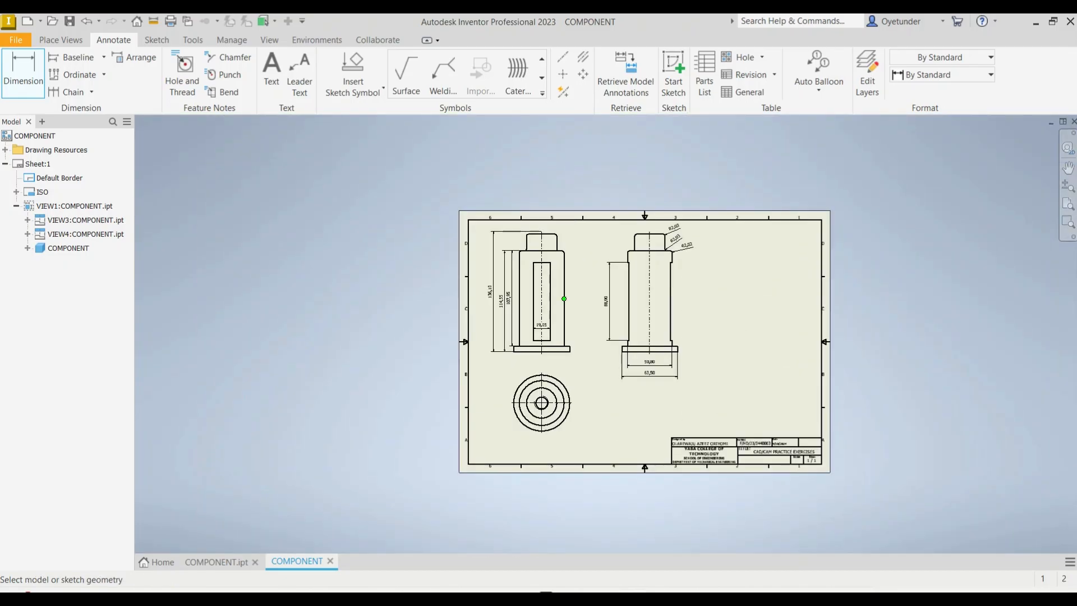
{"action": "scroll", "coordinate": [562, 299], "scroll_direction": "up", "scroll_amount": 5}
{"action": "scroll", "coordinate": [561, 299], "scroll_direction": "down", "scroll_amount": 4}
{"action": "scroll", "coordinate": [681, 353], "scroll_direction": "up", "scroll_amount": 4}
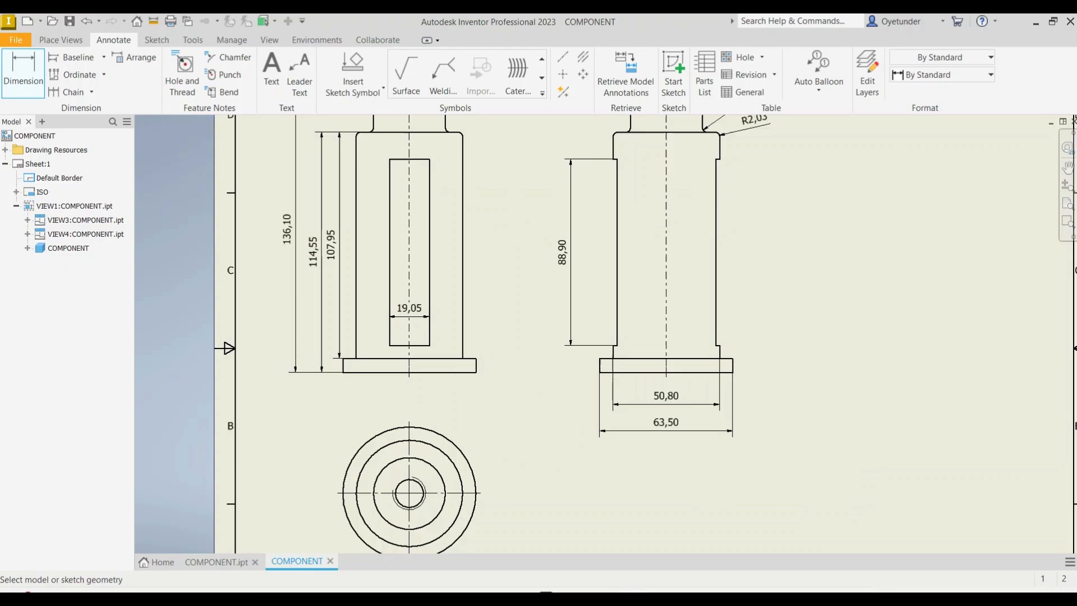
{"action": "scroll", "coordinate": [681, 354], "scroll_direction": "down", "scroll_amount": 3}
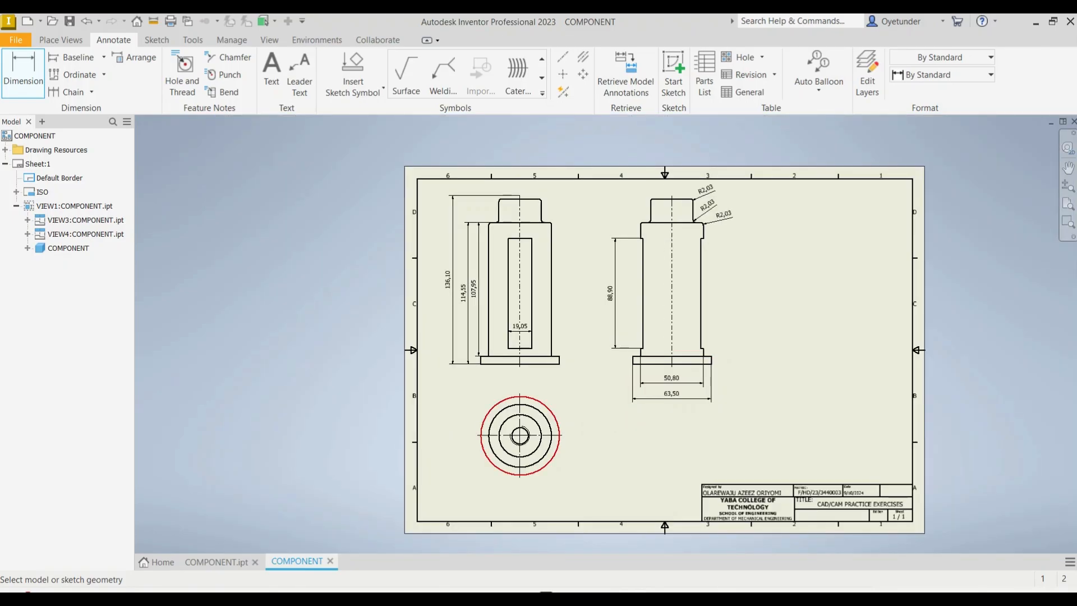
{"action": "left_click", "coordinate": [555, 451]}
{"action": "left_click", "coordinate": [598, 465]}
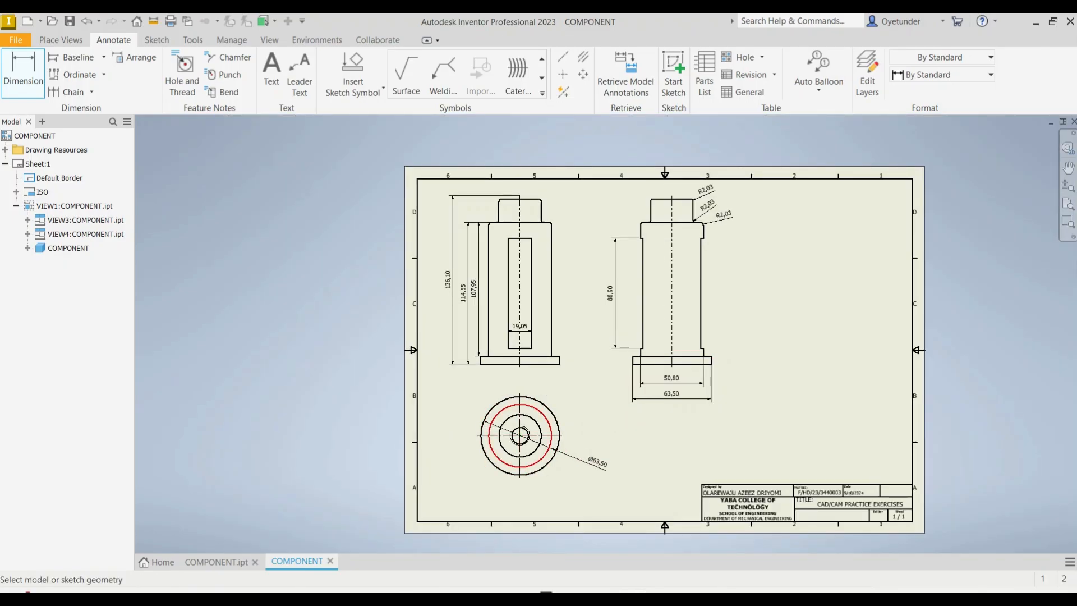
{"action": "left_click", "coordinate": [540, 460]}
{"action": "left_click", "coordinate": [565, 487]}
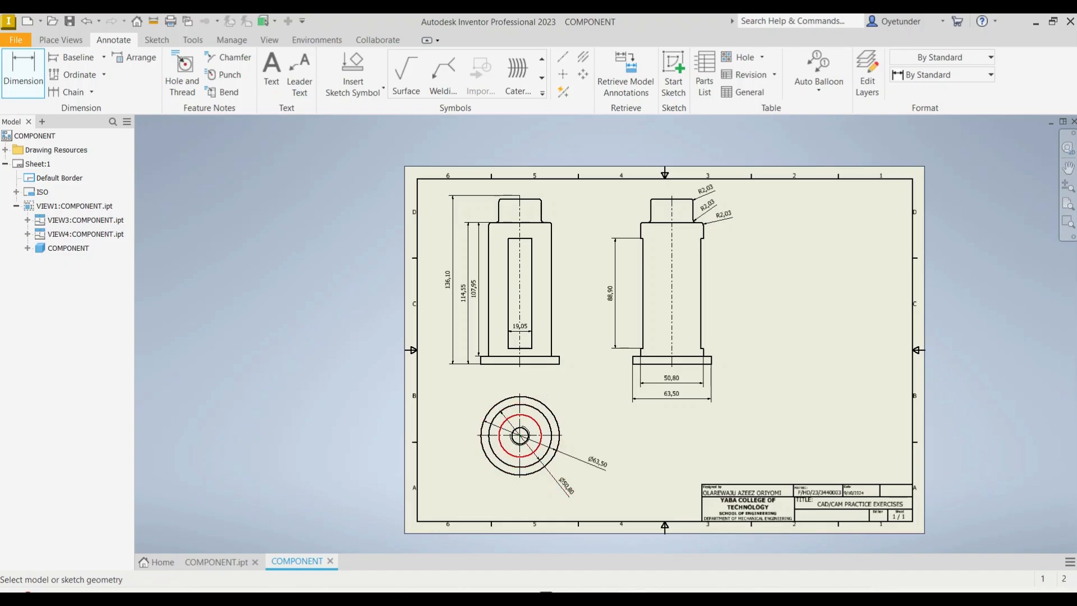
{"action": "left_click", "coordinate": [505, 450]}
{"action": "left_click", "coordinate": [478, 486]}
Step: Add a hole and thread note to the central threaded hole, placed outside the circular view's right side
{"action": "scroll", "coordinate": [556, 457], "scroll_direction": "up", "scroll_amount": 5}
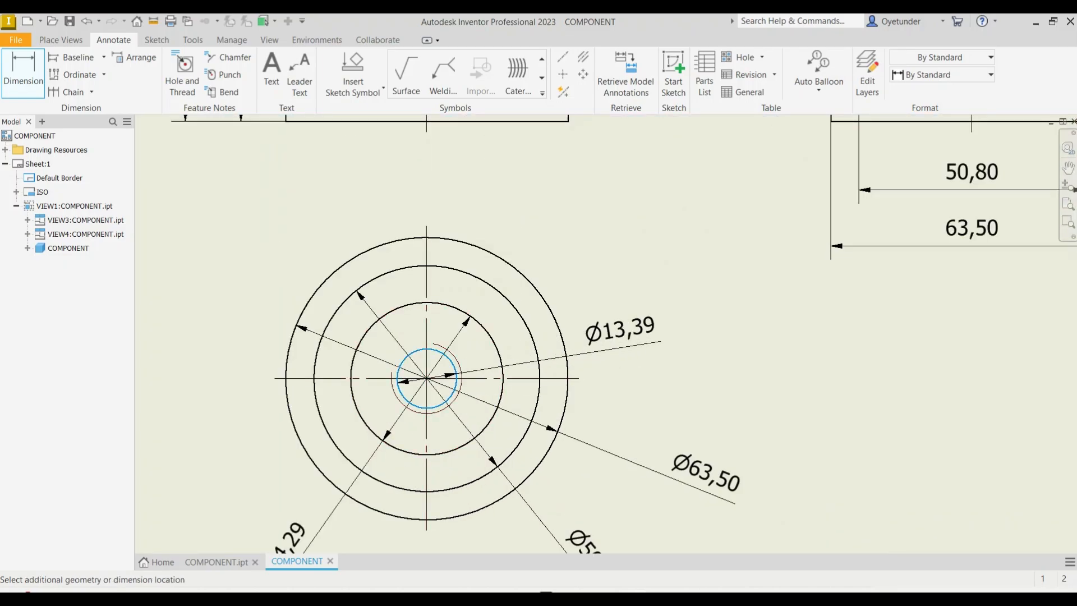
{"action": "key", "text": "Escape"}
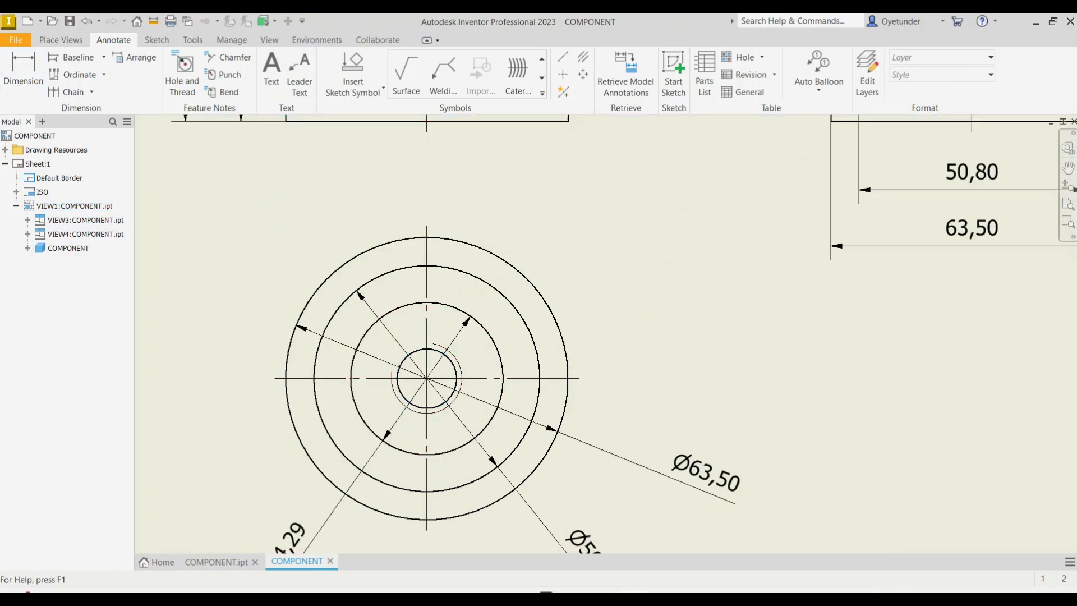
{"action": "left_click", "coordinate": [182, 70]}
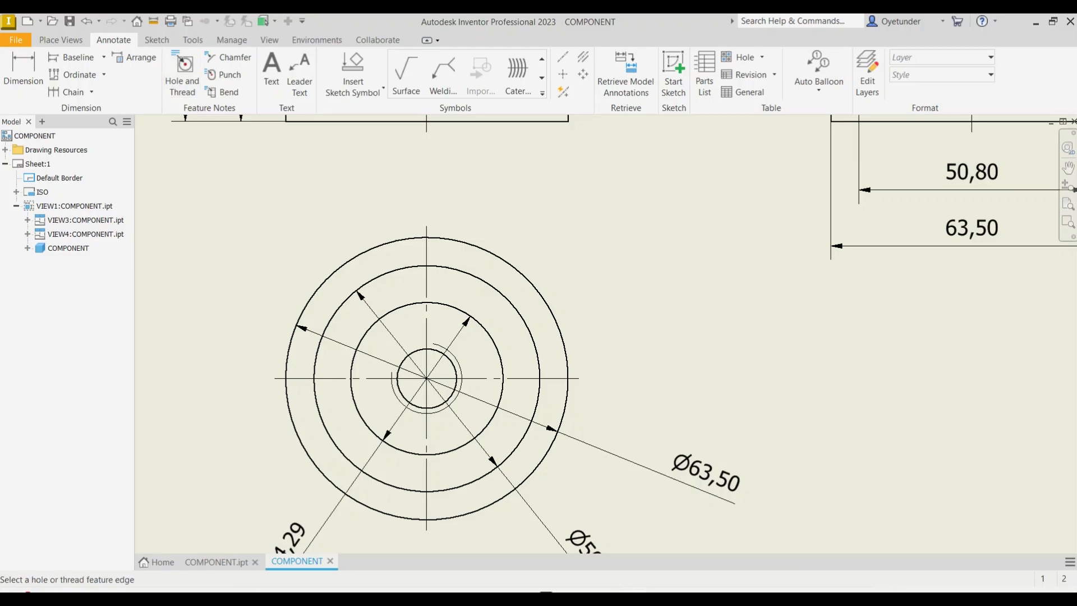
{"action": "left_click", "coordinate": [459, 367]}
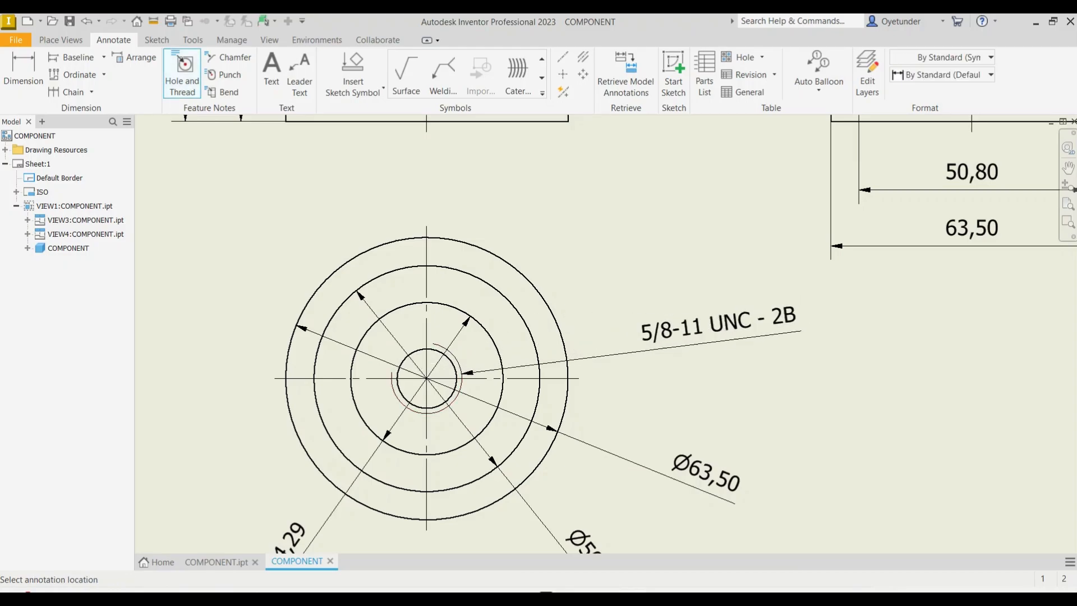
{"action": "left_click", "coordinate": [800, 330]}
{"action": "scroll", "coordinate": [633, 376], "scroll_direction": "down", "scroll_amount": 5}
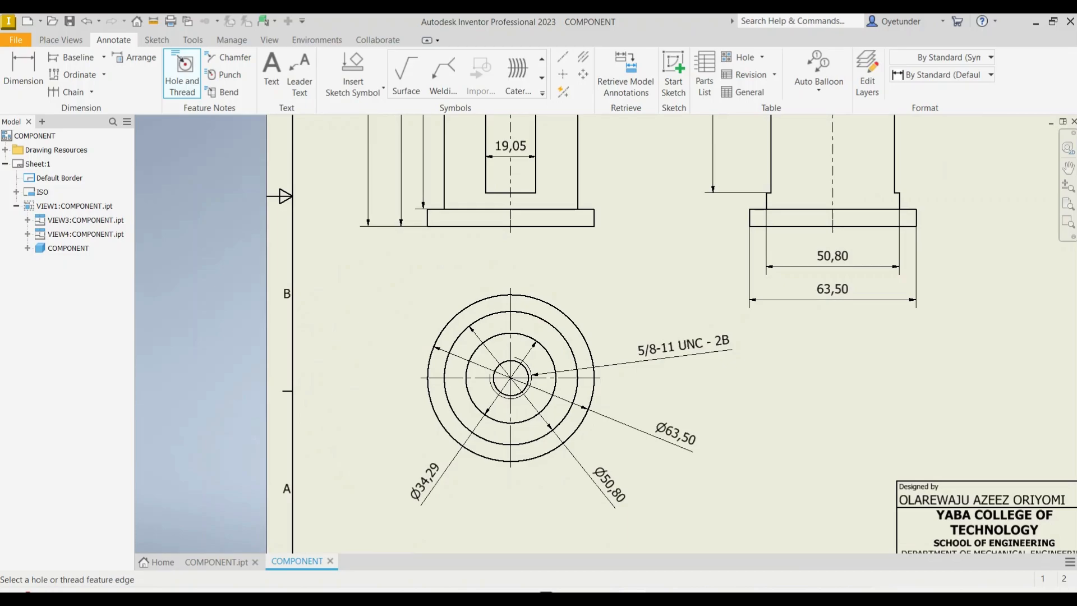
Step: Set the decimal marker of the Default (ISO) dimension style to Period in the Style and Standard Editor
{"action": "scroll", "coordinate": [526, 355], "scroll_direction": "down", "scroll_amount": 3}
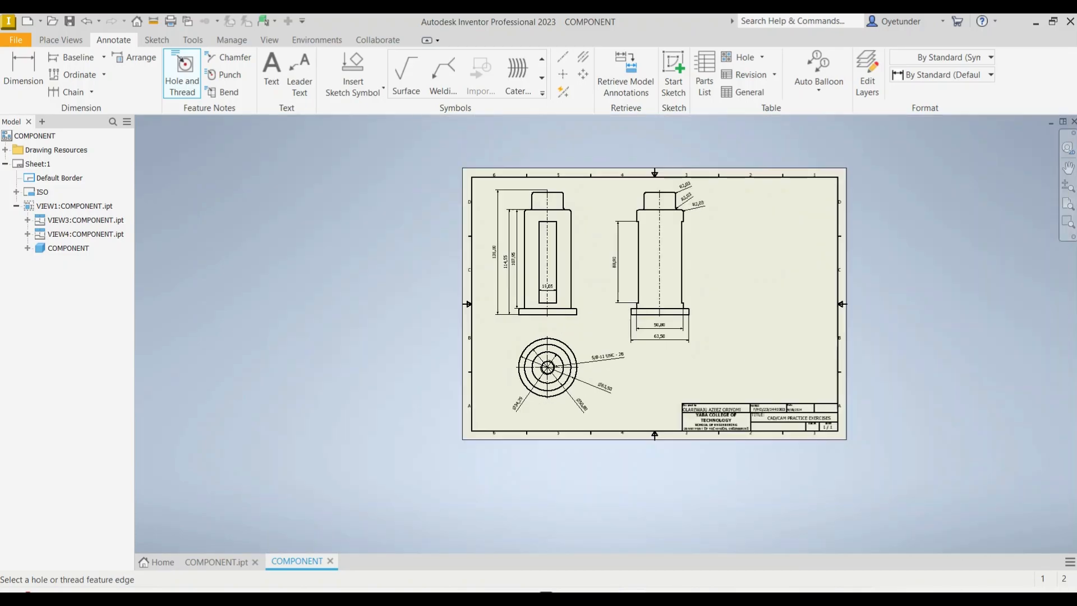
{"action": "scroll", "coordinate": [662, 195], "scroll_direction": "up", "scroll_amount": 5}
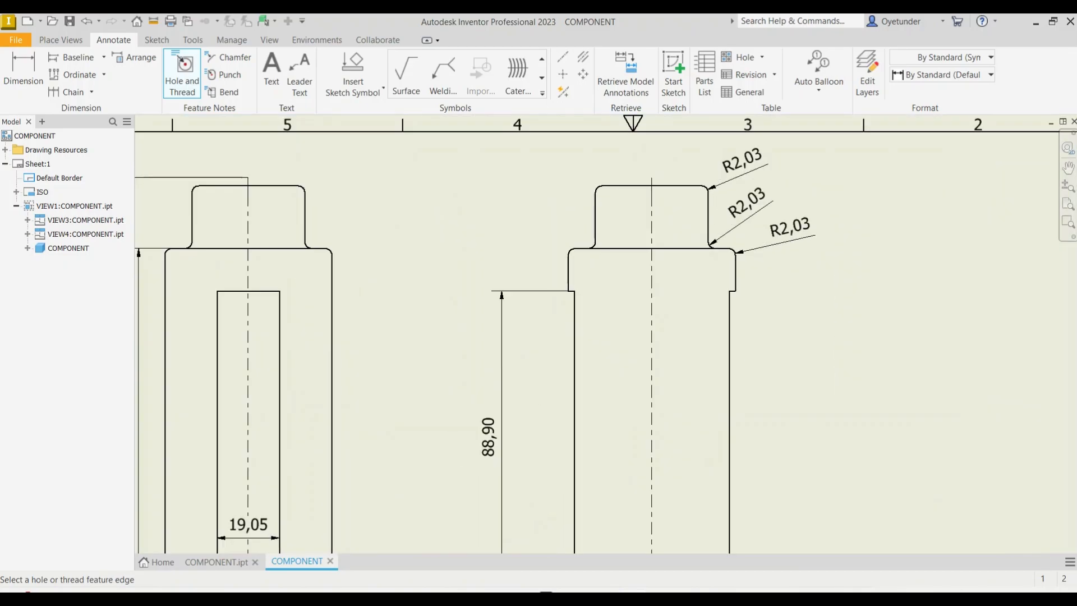
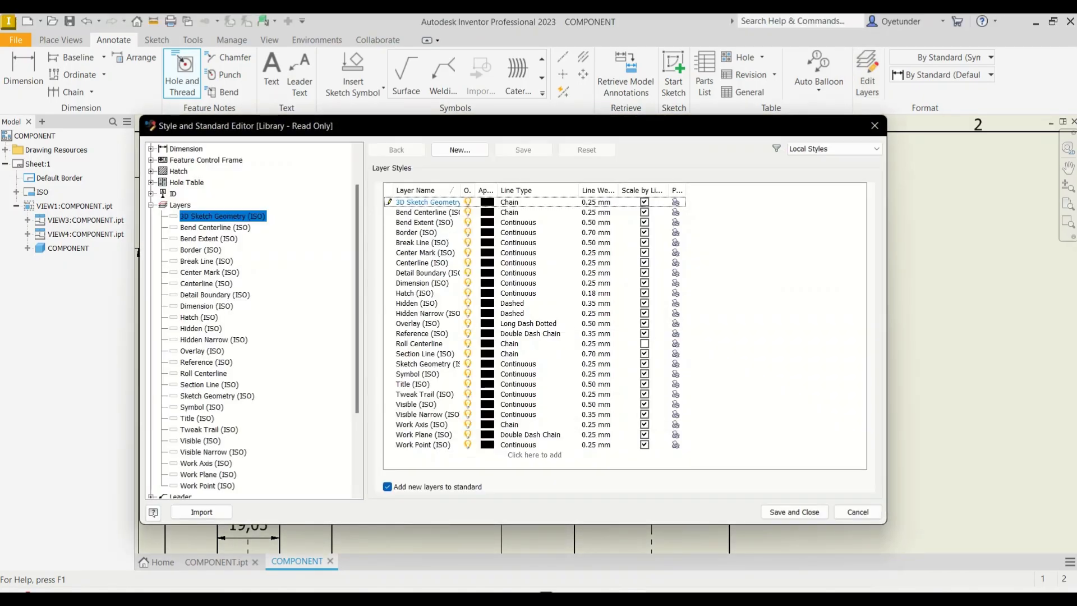
{"action": "left_click", "coordinate": [205, 159]}
{"action": "left_click", "coordinate": [186, 148]}
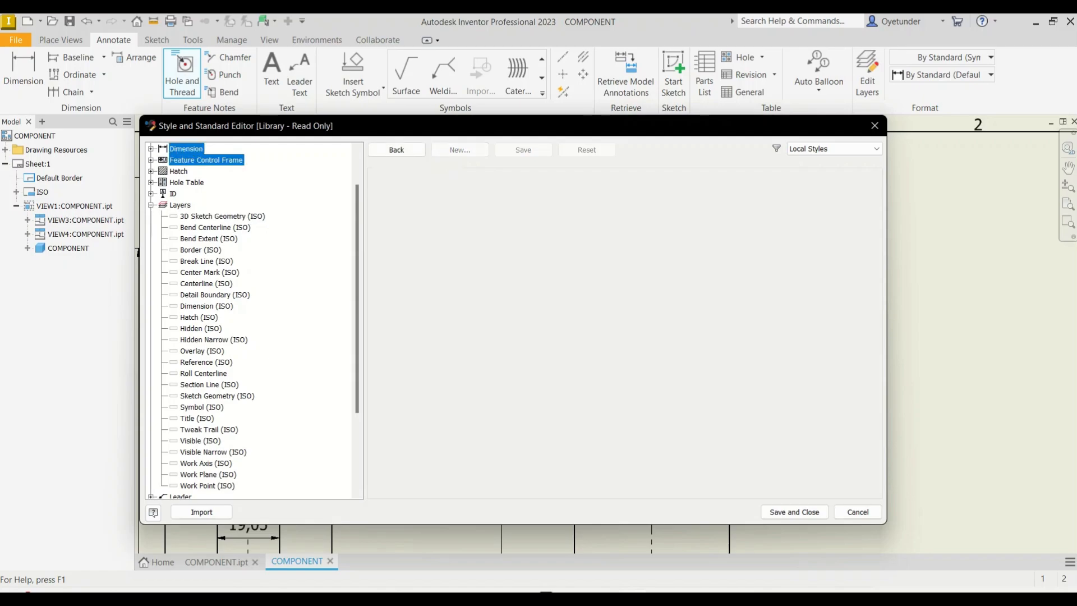
{"action": "double_click", "coordinate": [420, 247]}
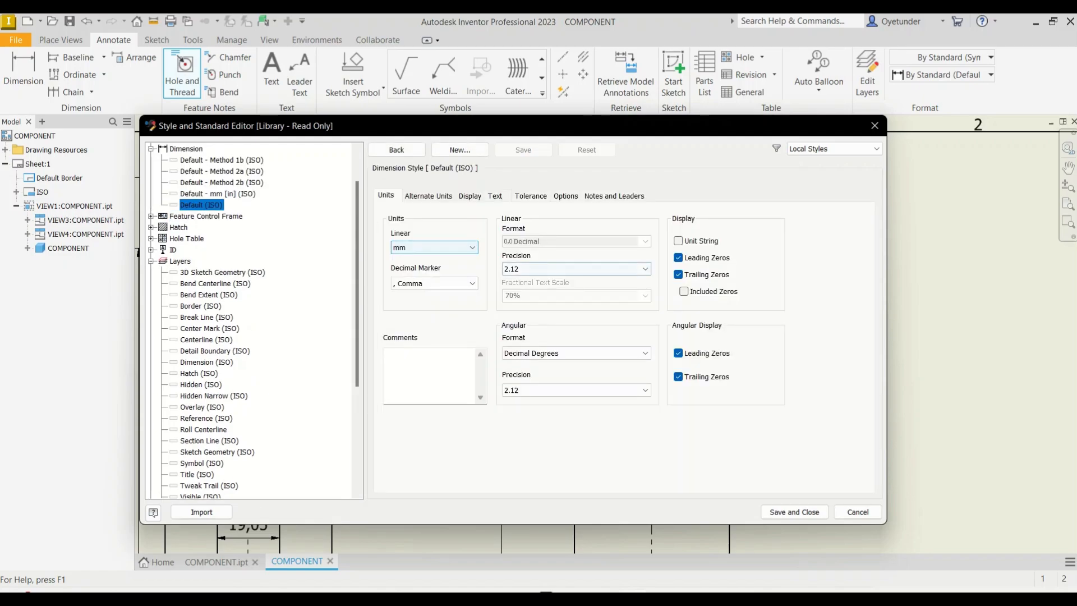
{"action": "left_click", "coordinate": [576, 269]}
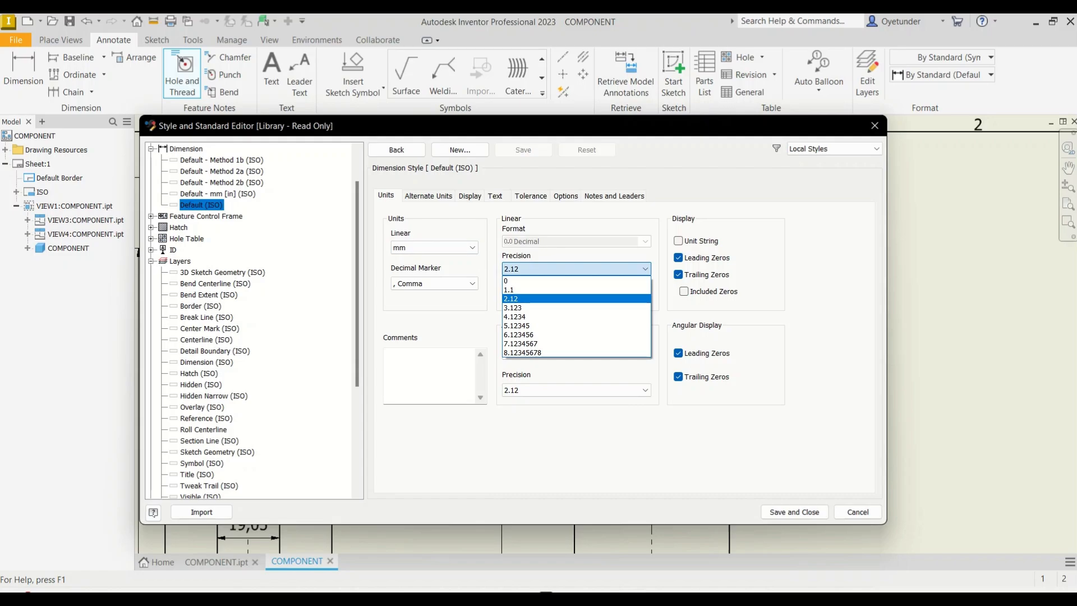
{"action": "left_click", "coordinate": [575, 268]}
{"action": "left_click", "coordinate": [434, 283]}
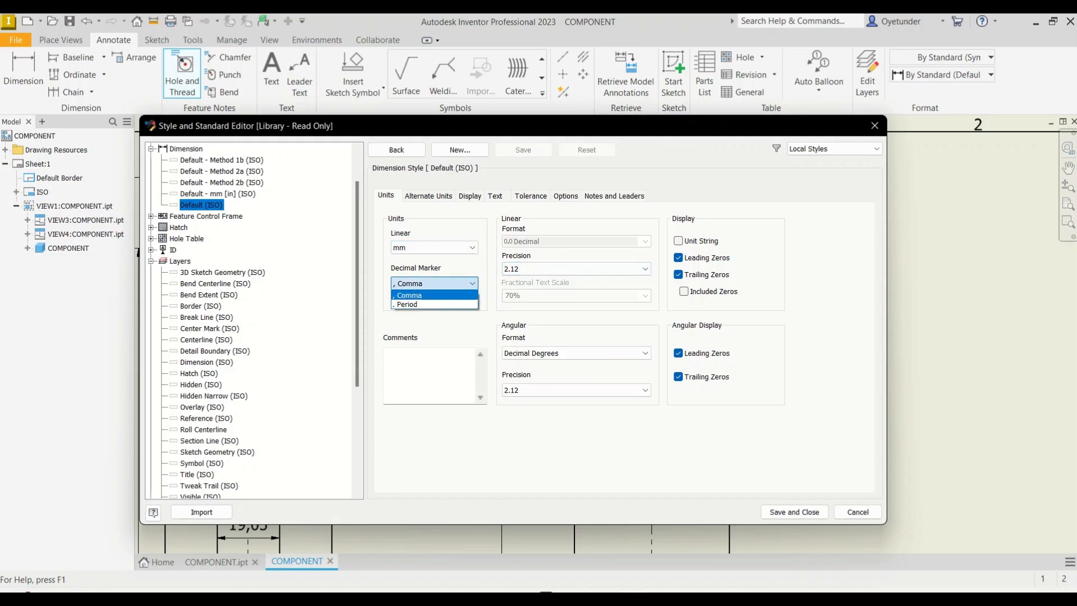
{"action": "left_click", "coordinate": [434, 295]}
{"action": "left_click", "coordinate": [434, 283]}
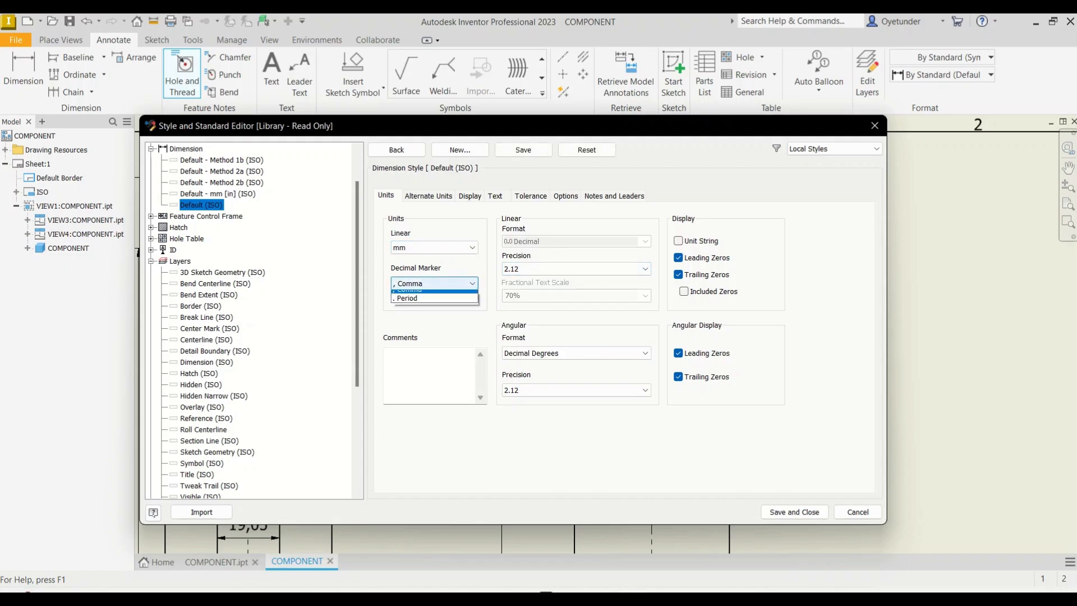
{"action": "left_click", "coordinate": [434, 306]}
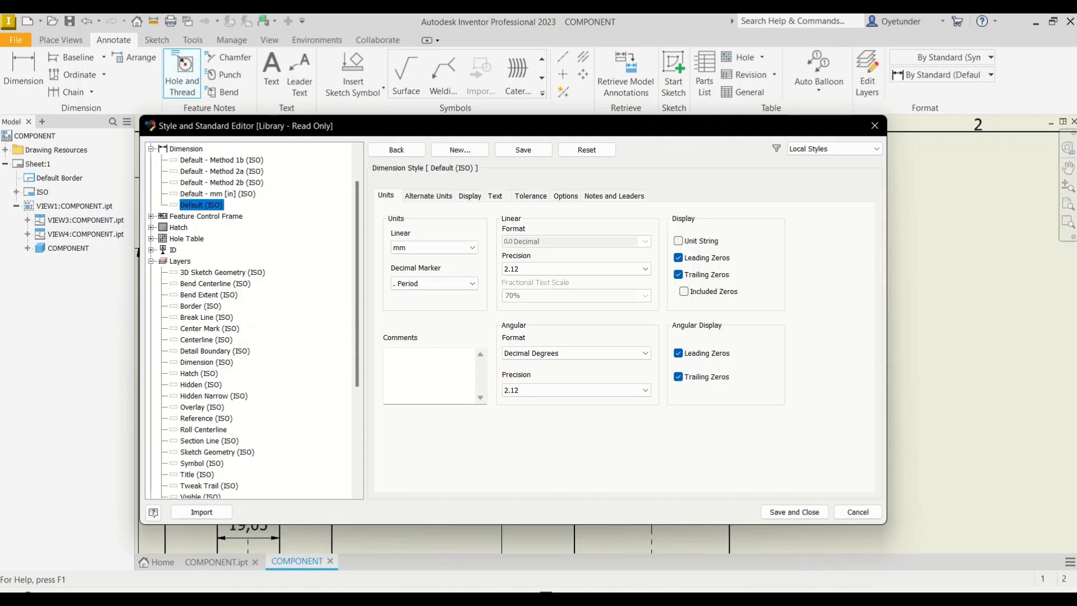
Step: Set the Default (ISO) dimension style's diameter and radius text to horizontal orientation at the end of the leader
{"action": "left_click", "coordinate": [428, 196]}
{"action": "left_click", "coordinate": [469, 196]}
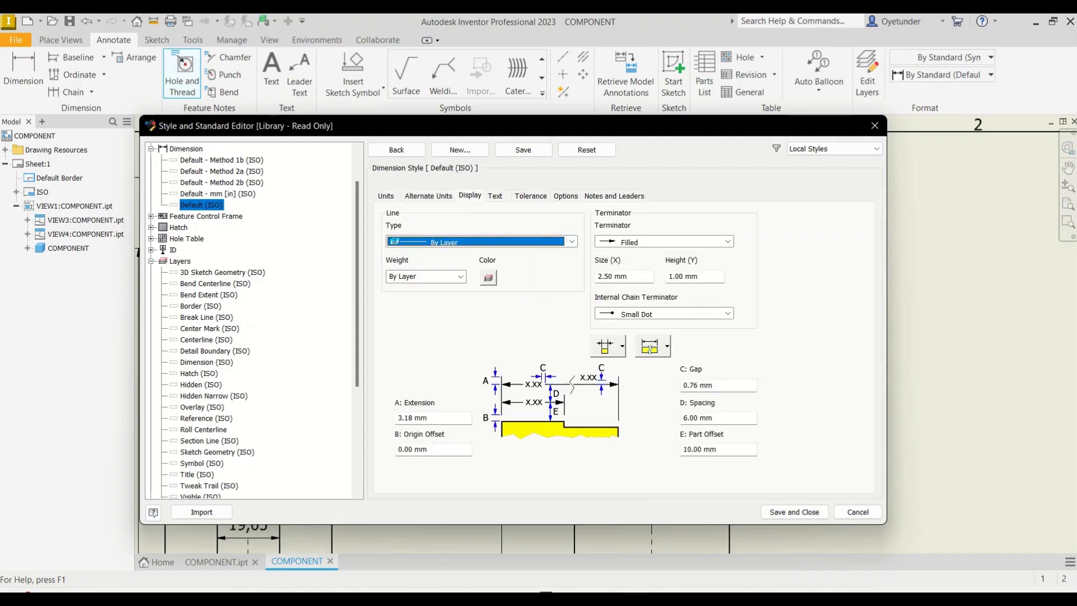
{"action": "left_click", "coordinate": [494, 196]}
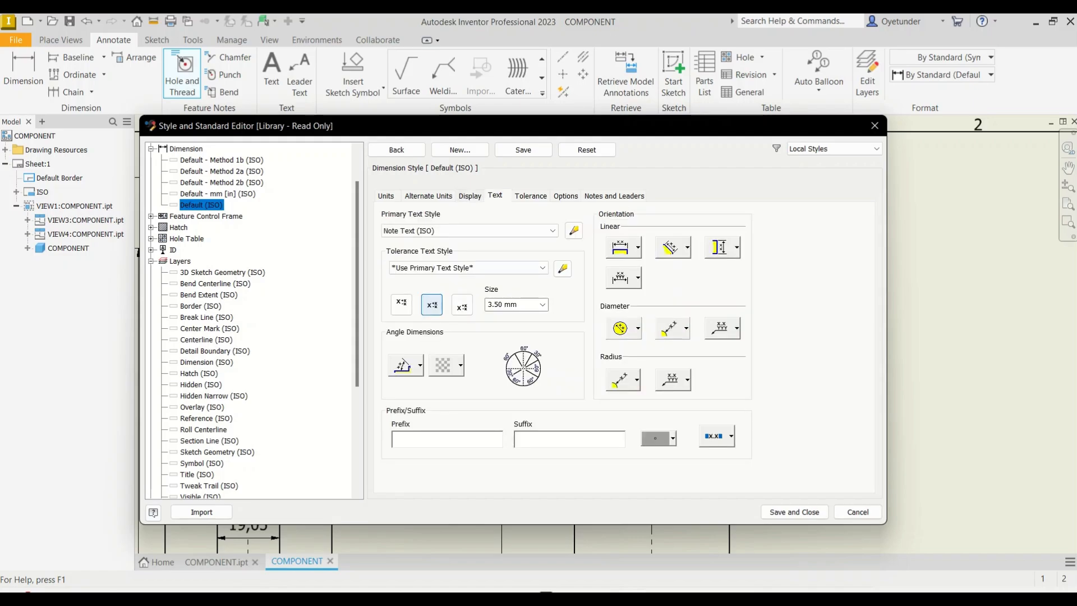
{"action": "left_click", "coordinate": [686, 329]}
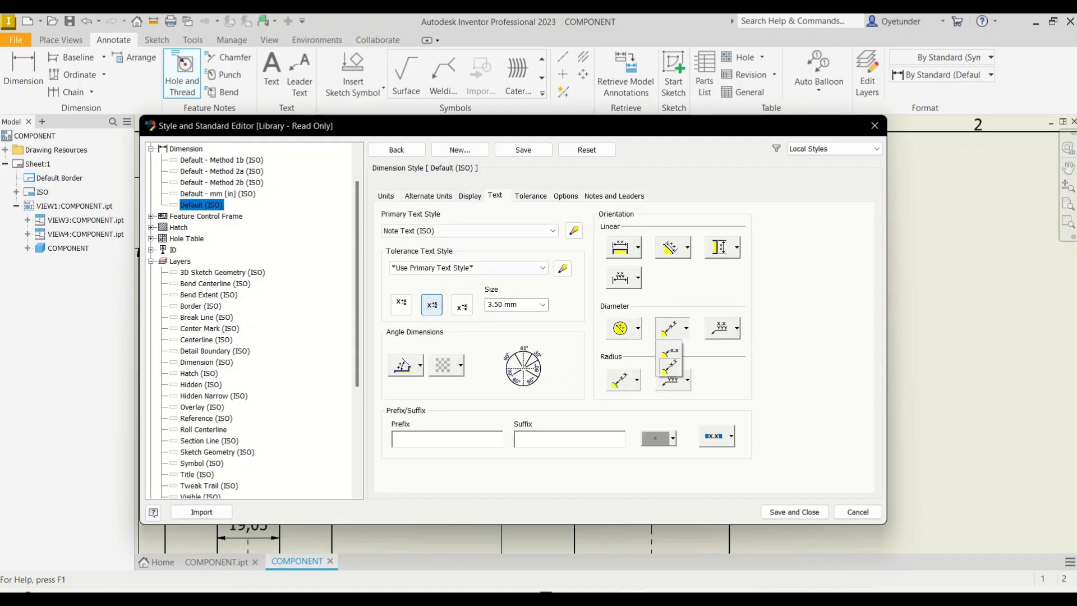
{"action": "left_click", "coordinate": [671, 350]}
{"action": "left_click", "coordinate": [637, 380]}
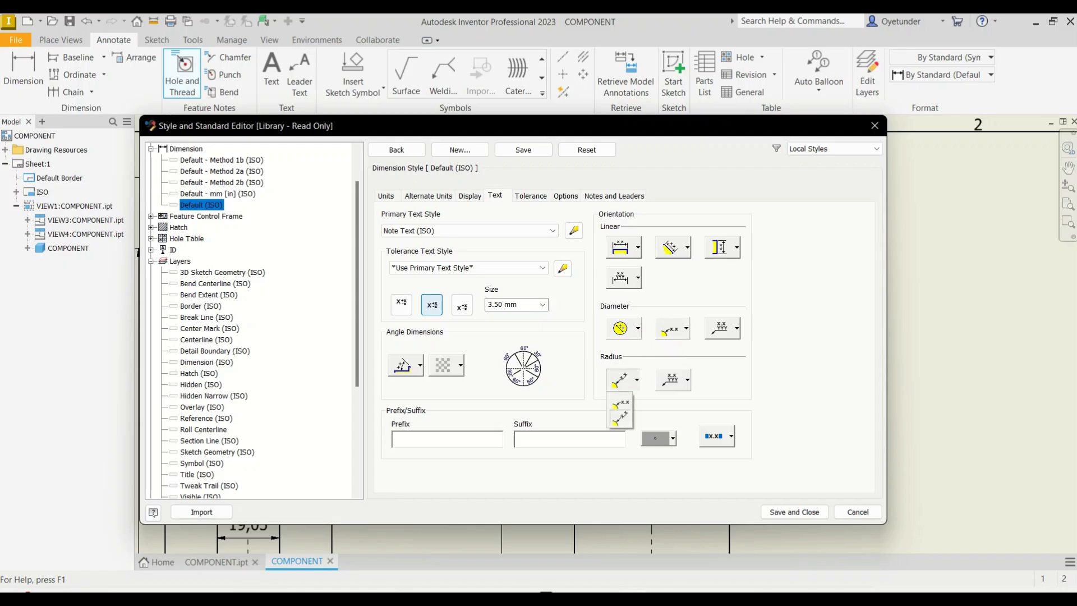
{"action": "left_click", "coordinate": [620, 403]}
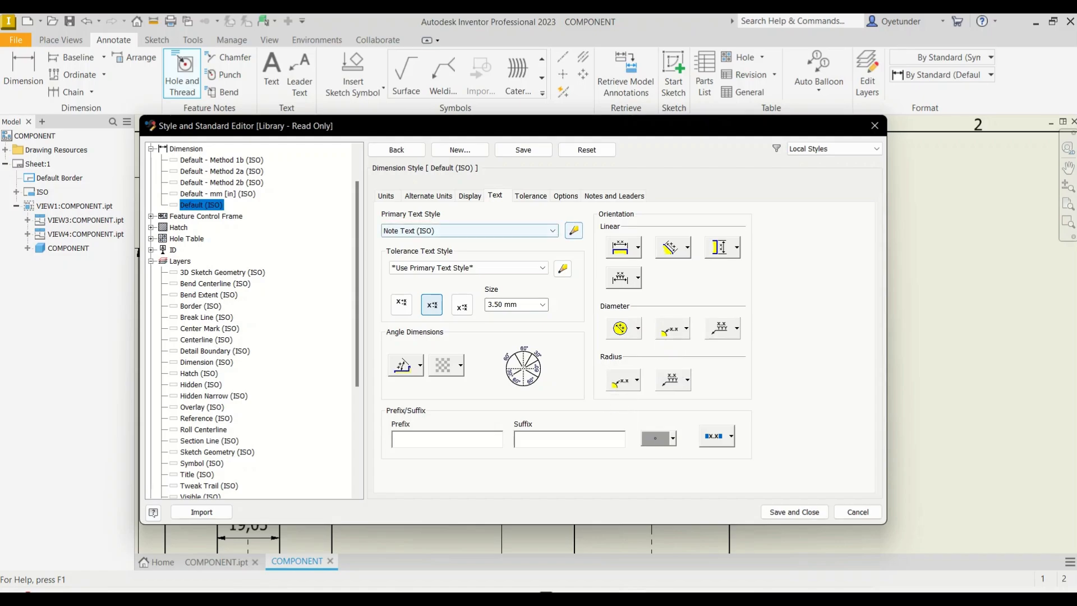
Step: Set the style's hole note text to horizontal orientation at the leader, and save the Default (ISO) dimension style changes
{"action": "left_click", "coordinate": [615, 195]}
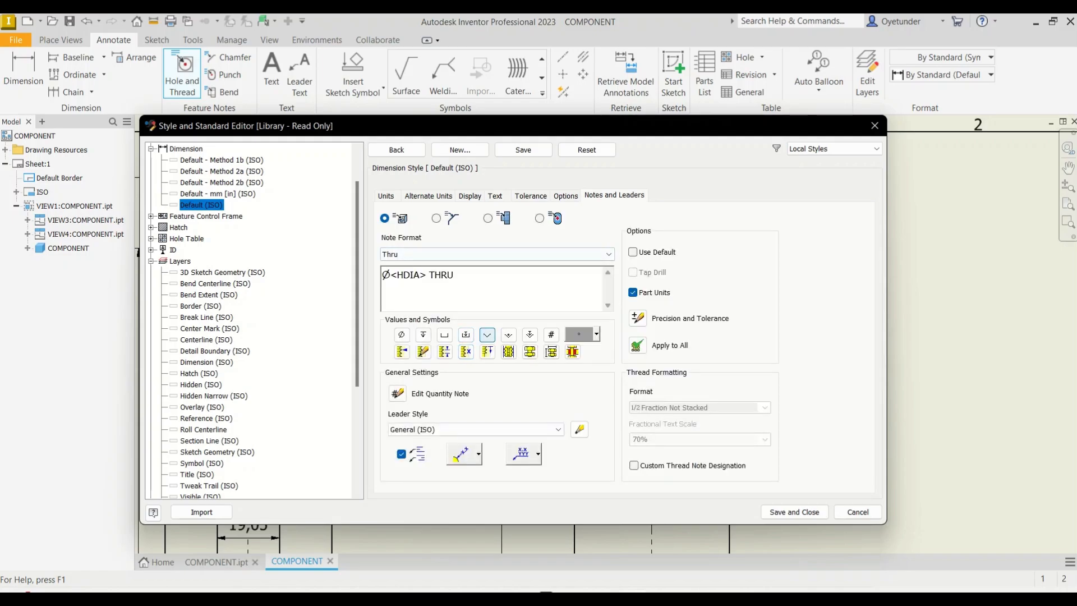
{"action": "left_click", "coordinate": [478, 454]}
{"action": "left_click", "coordinate": [461, 478]}
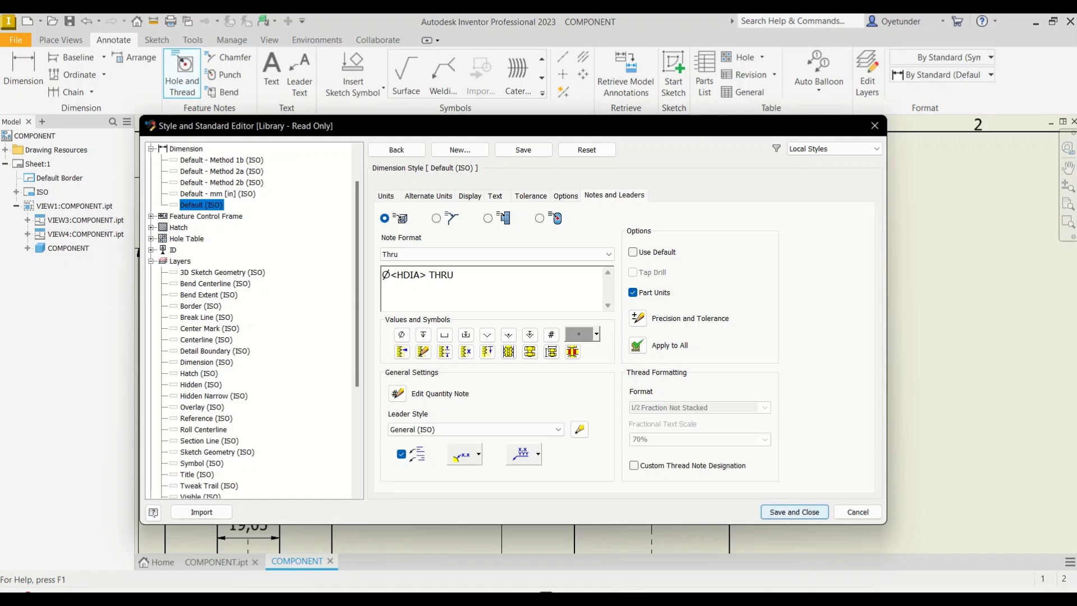
{"action": "left_click", "coordinate": [794, 512]}
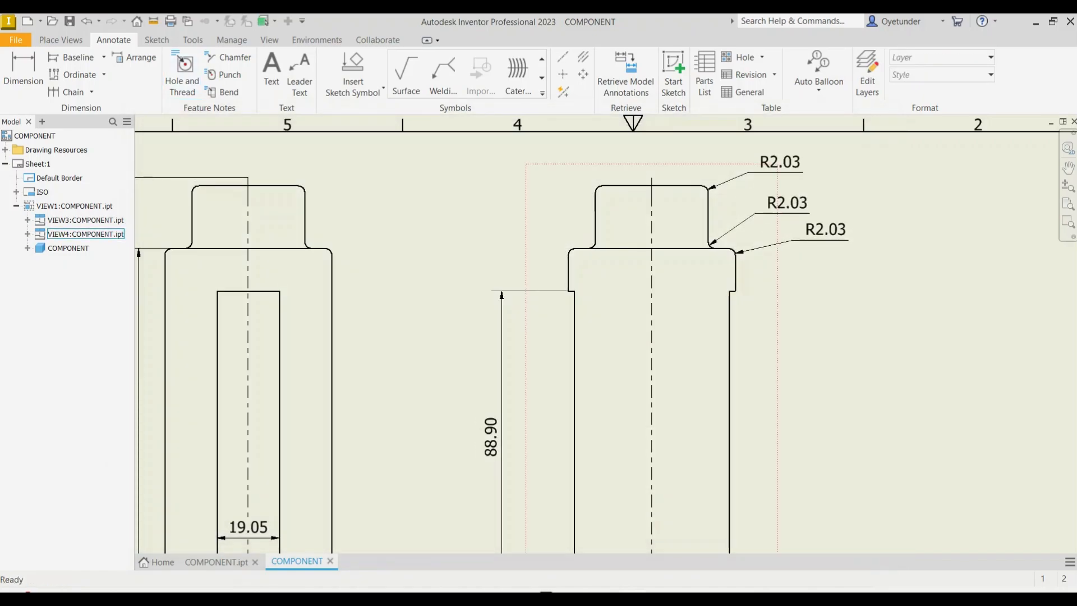
Step: Start a sheet sketch and draw a 20 mm diameter circle in the empty area above the title block
{"action": "scroll", "coordinate": [749, 318], "scroll_direction": "down", "scroll_amount": 5}
{"action": "scroll", "coordinate": [764, 253], "scroll_direction": "up", "scroll_amount": 5}
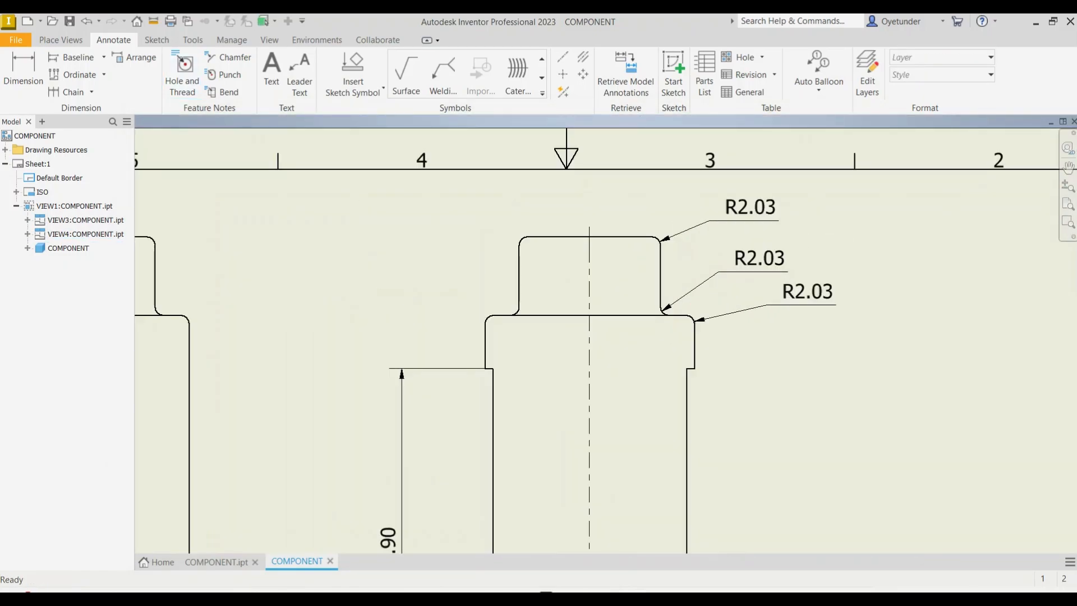
{"action": "scroll", "coordinate": [764, 253], "scroll_direction": "down", "scroll_amount": 6}
{"action": "scroll", "coordinate": [802, 425], "scroll_direction": "up", "scroll_amount": 5}
{"action": "scroll", "coordinate": [802, 424], "scroll_direction": "down", "scroll_amount": 4}
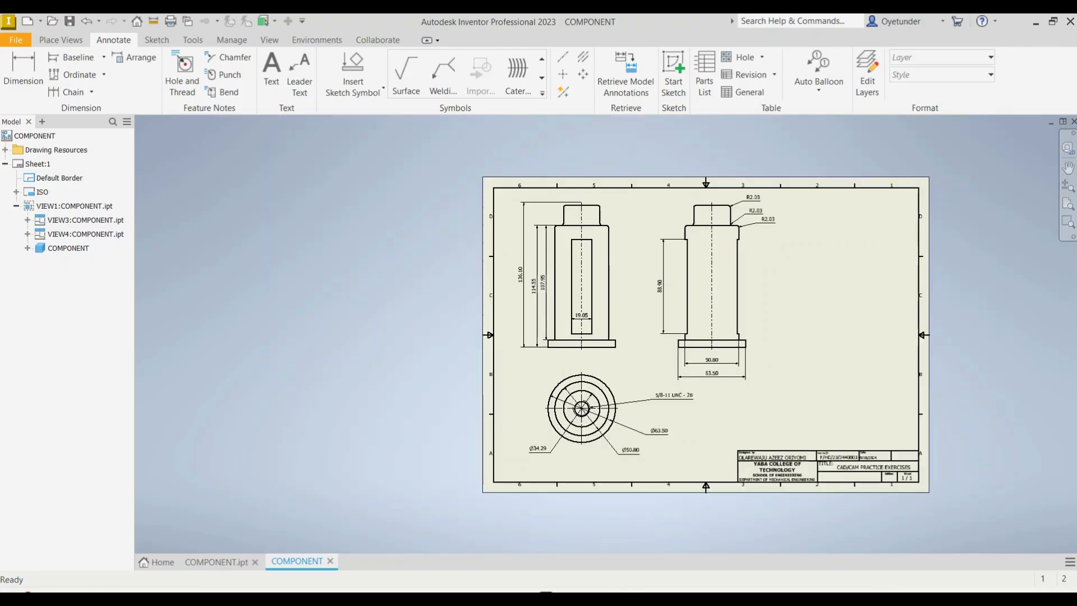
{"action": "left_click", "coordinate": [157, 40]}
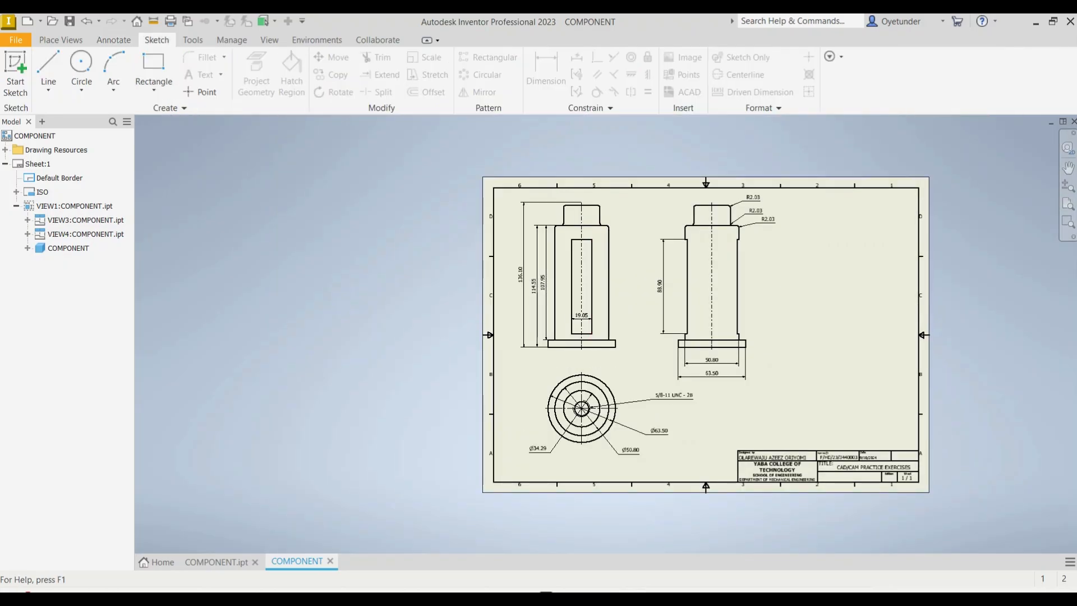
{"action": "left_click", "coordinate": [82, 68]}
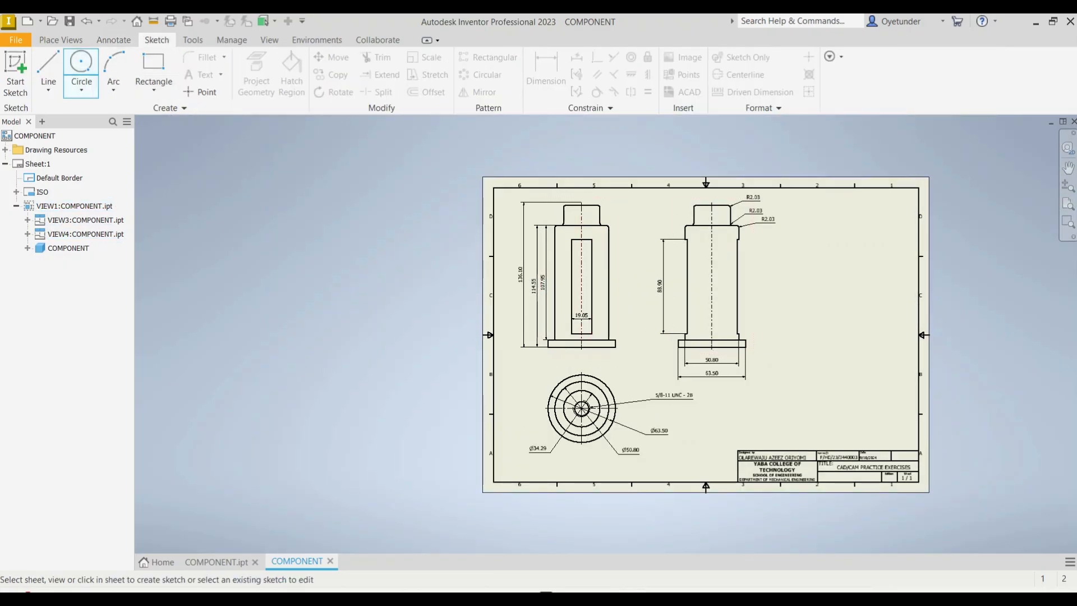
{"action": "scroll", "coordinate": [853, 406], "scroll_direction": "up", "scroll_amount": 2}
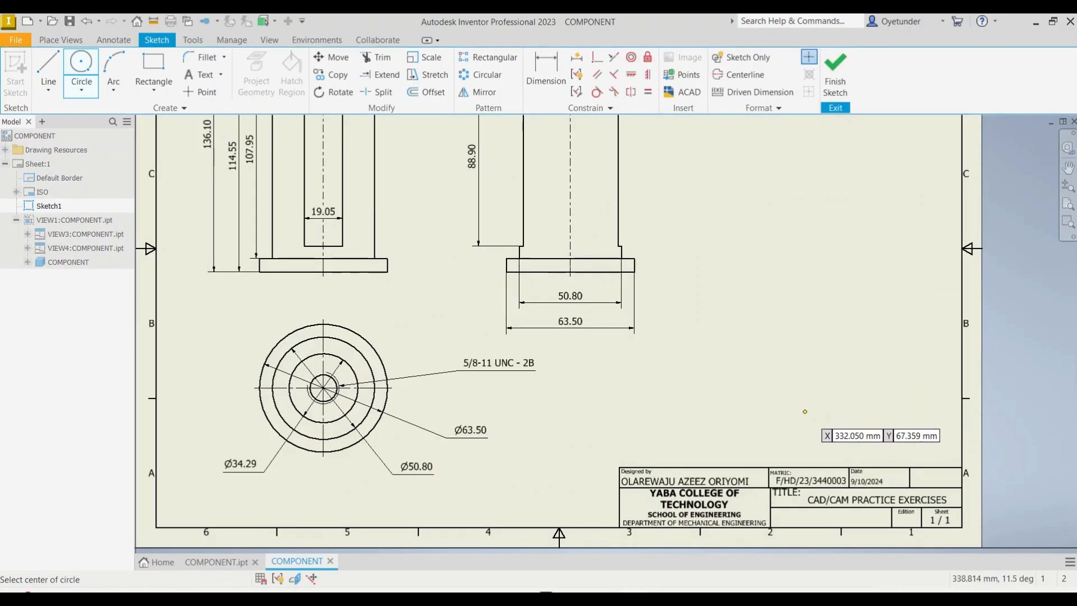
{"action": "left_click", "coordinate": [805, 411]}
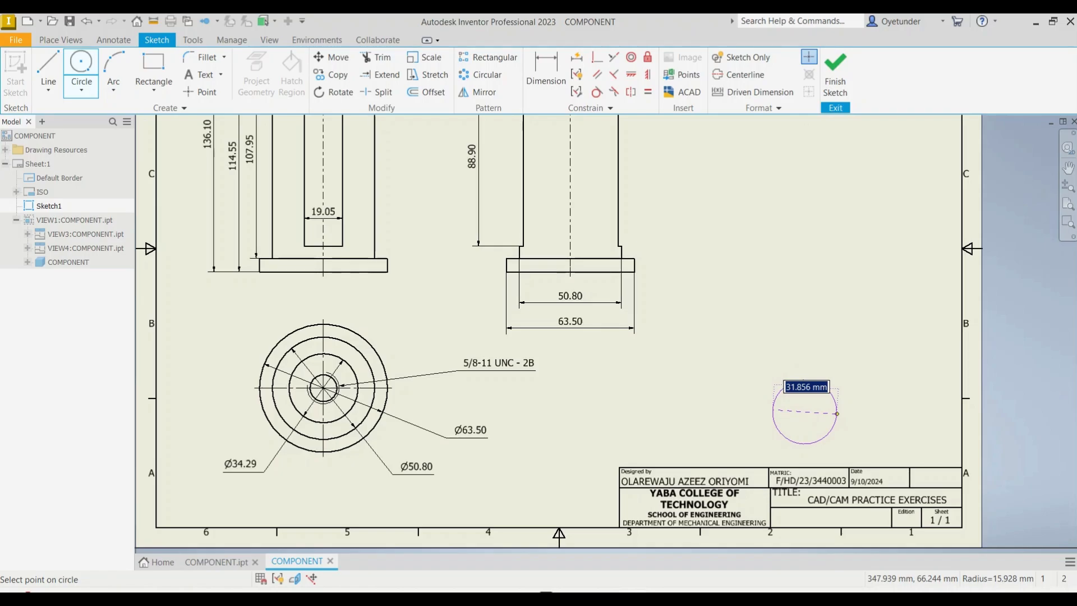
{"action": "type", "text": "20"}
{"action": "key", "text": "Return"}
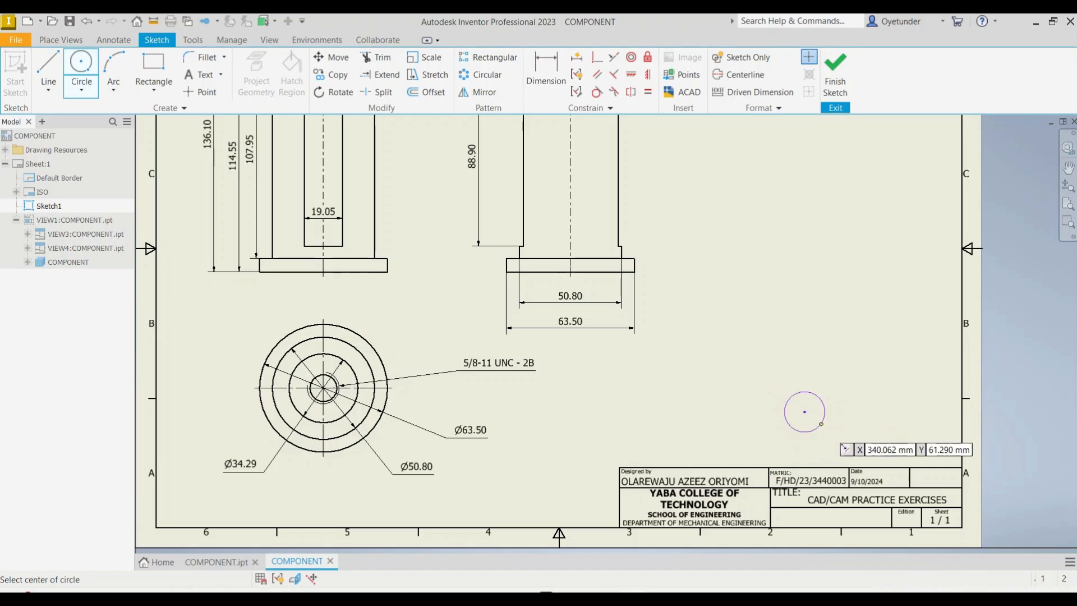
Step: Draw a 10 mm diameter circle concentric with the 20 mm circle
{"action": "left_click", "coordinate": [805, 411]}
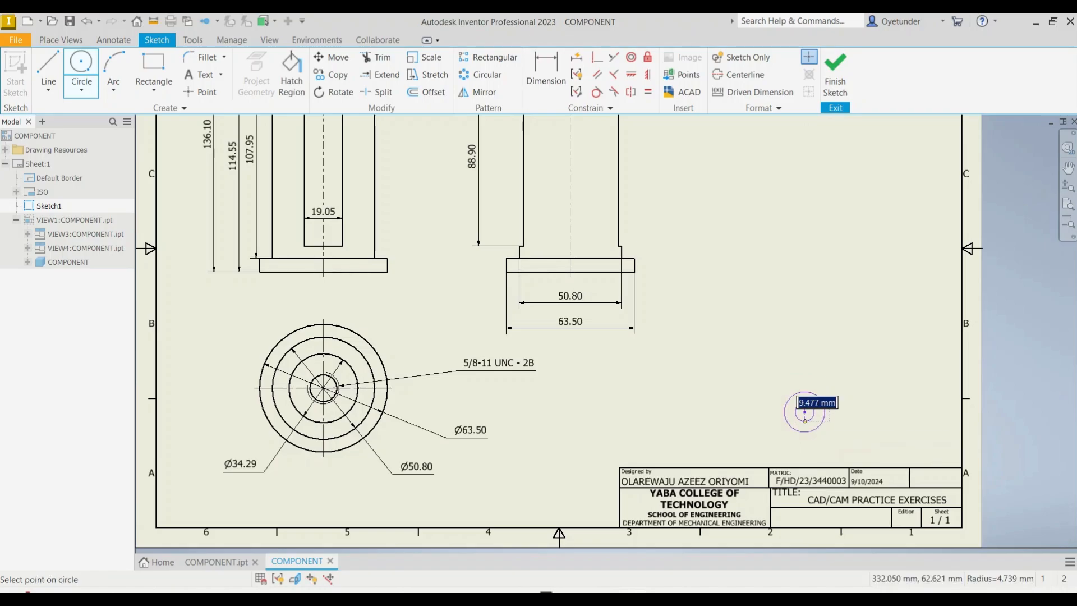
{"action": "type", "text": "10"}
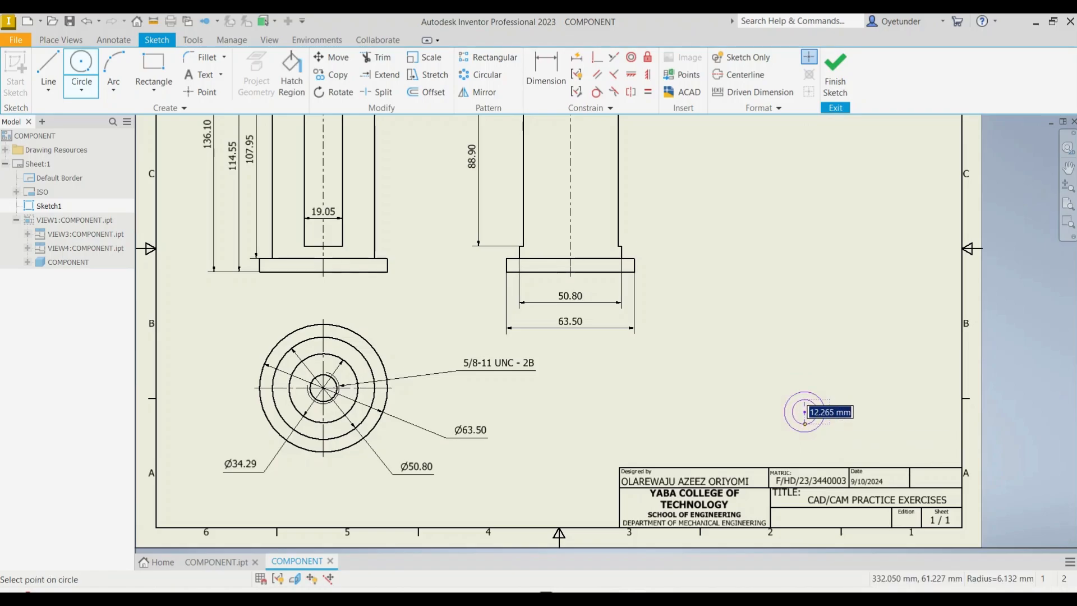
{"action": "key", "text": "Return"}
{"action": "key", "text": "Escape"}
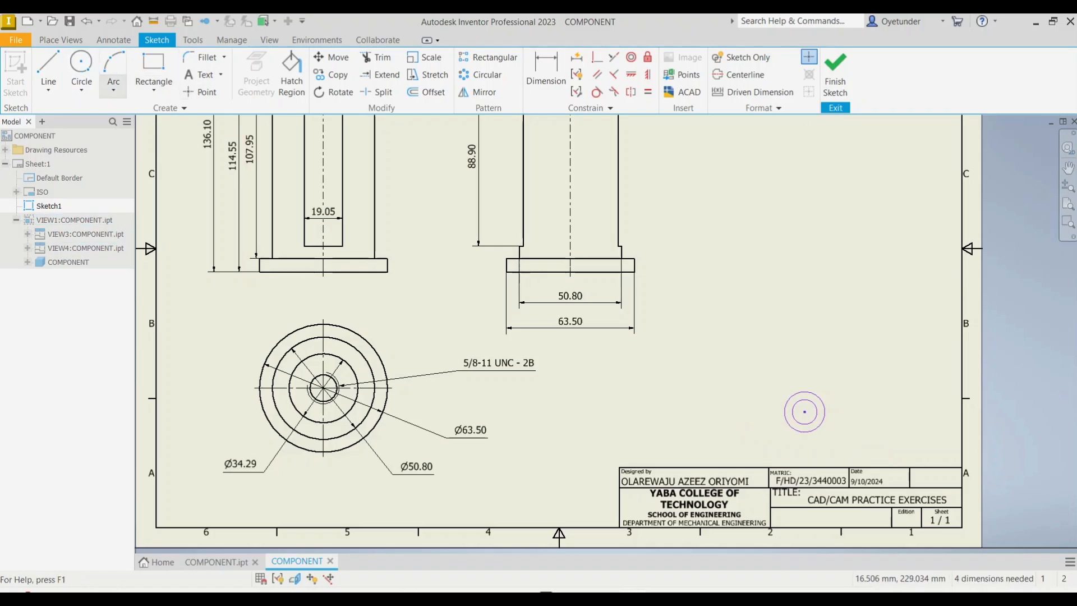
Step: Sketch a closed trapezoid left of the circles, about 18 mm wide, 20 mm tall on its right side and 12 mm on its left
{"action": "left_click", "coordinate": [49, 67]}
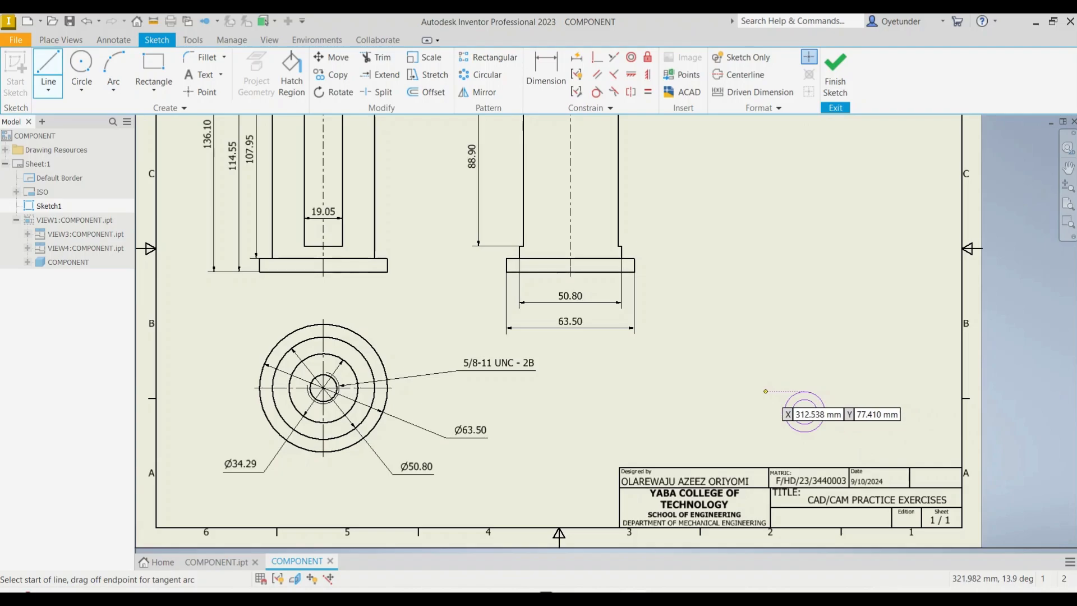
{"action": "left_click", "coordinate": [768, 391]}
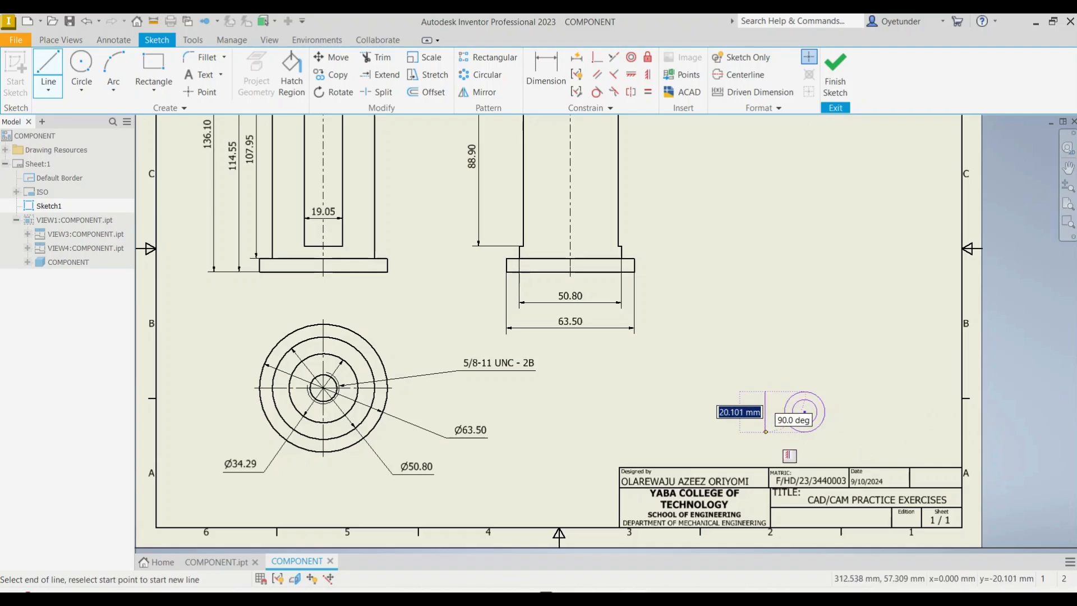
{"action": "left_click", "coordinate": [766, 431]}
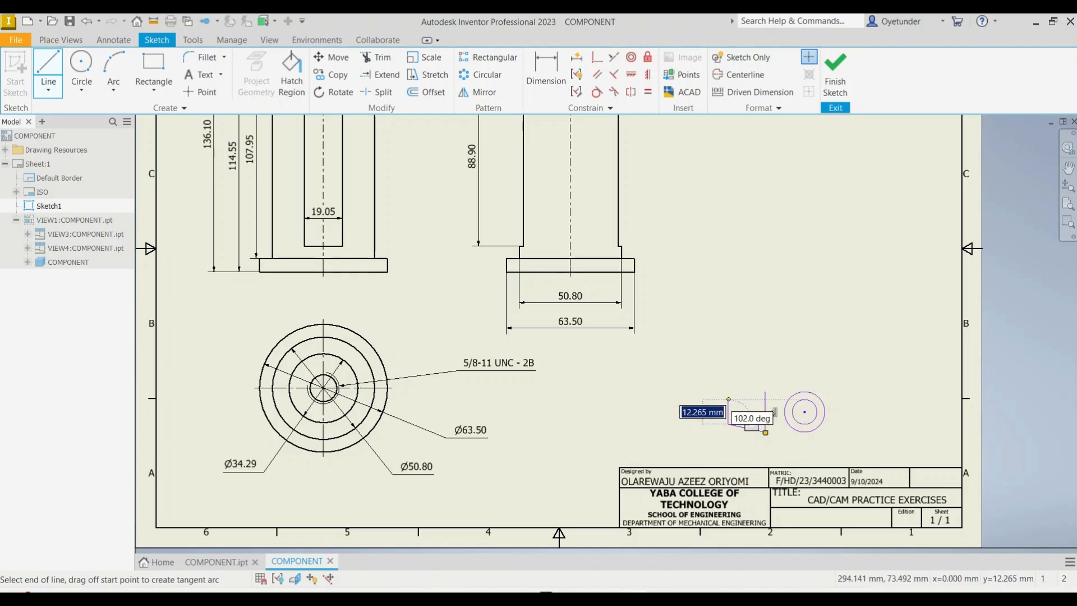
{"action": "left_click", "coordinate": [728, 399]}
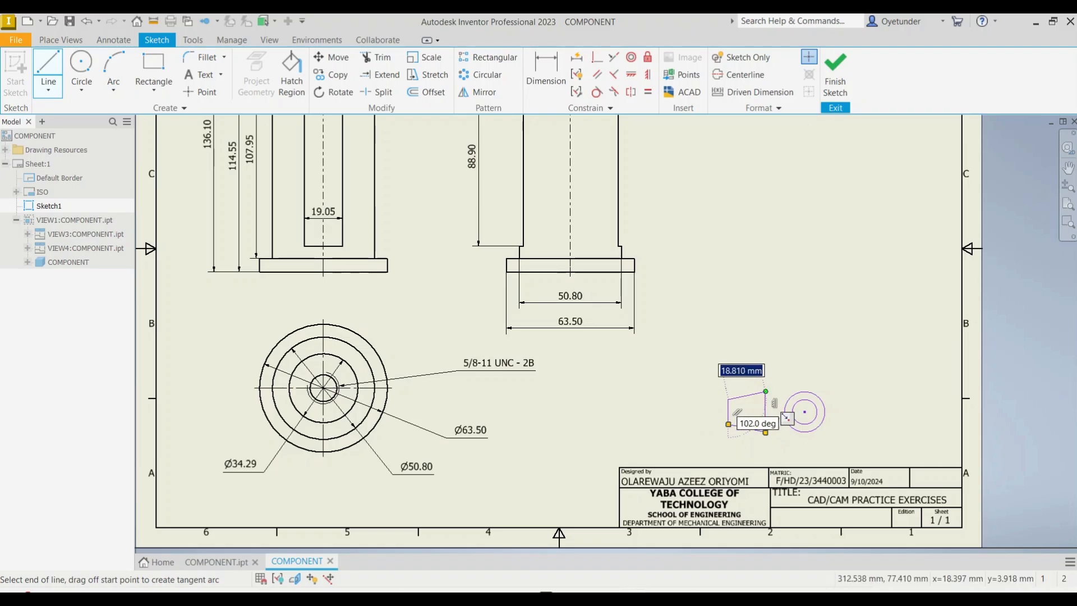
{"action": "left_click", "coordinate": [766, 391]}
{"action": "key", "text": "Escape"}
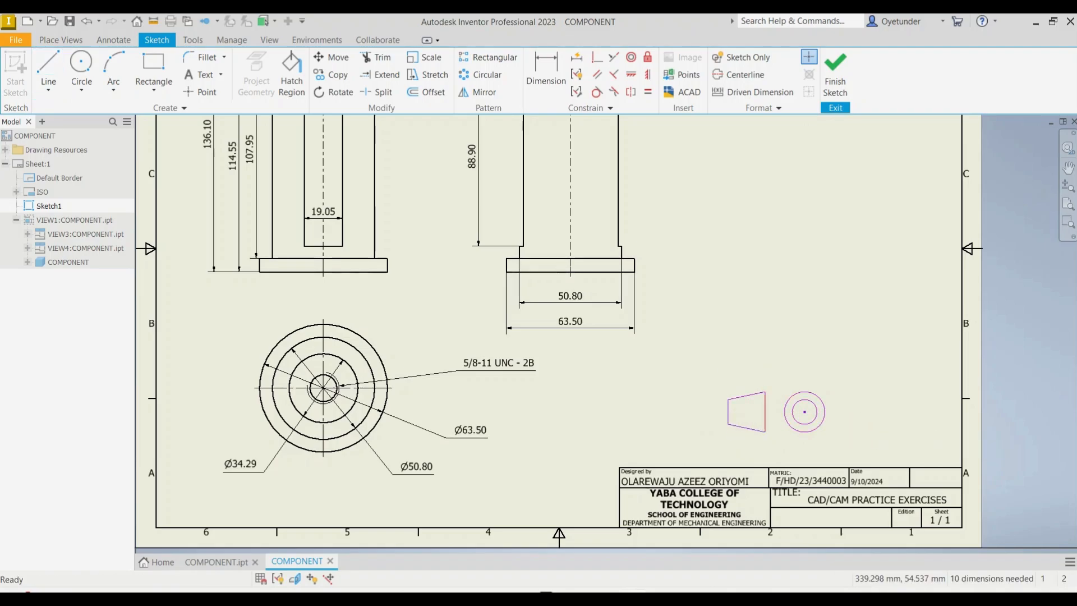
Step: Move the trapezoid and circles together by the circle center to just above the title block's right end, and finish the sketch
{"action": "left_click_drag", "start_coordinate": [703, 372], "coordinate": [862, 444]}
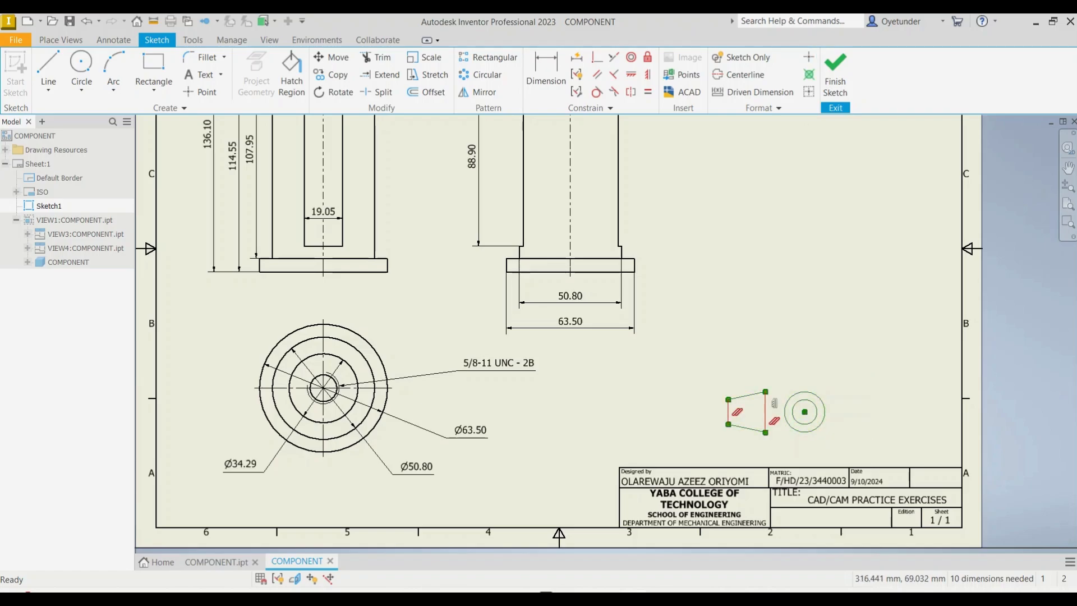
{"action": "left_click_drag", "start_coordinate": [805, 411], "coordinate": [848, 425]}
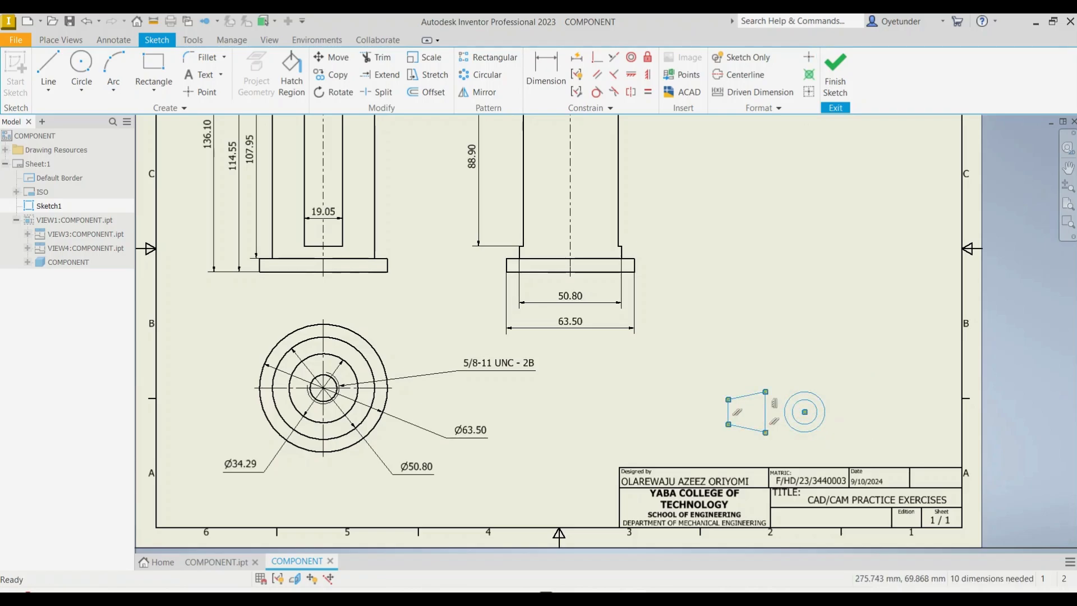
{"action": "left_click", "coordinate": [331, 57]}
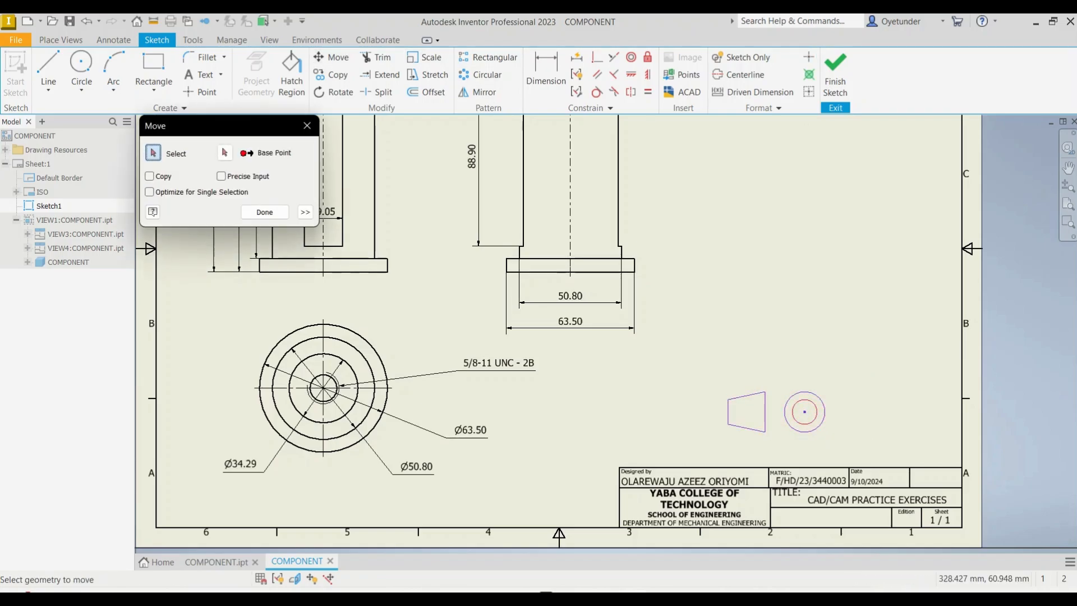
{"action": "mouse_move", "coordinate": [687, 374]}
{"action": "left_mouse_down"}
{"action": "mouse_move", "coordinate": [900, 468]}
{"action": "mouse_move", "coordinate": [874, 443]}
{"action": "left_mouse_up"}
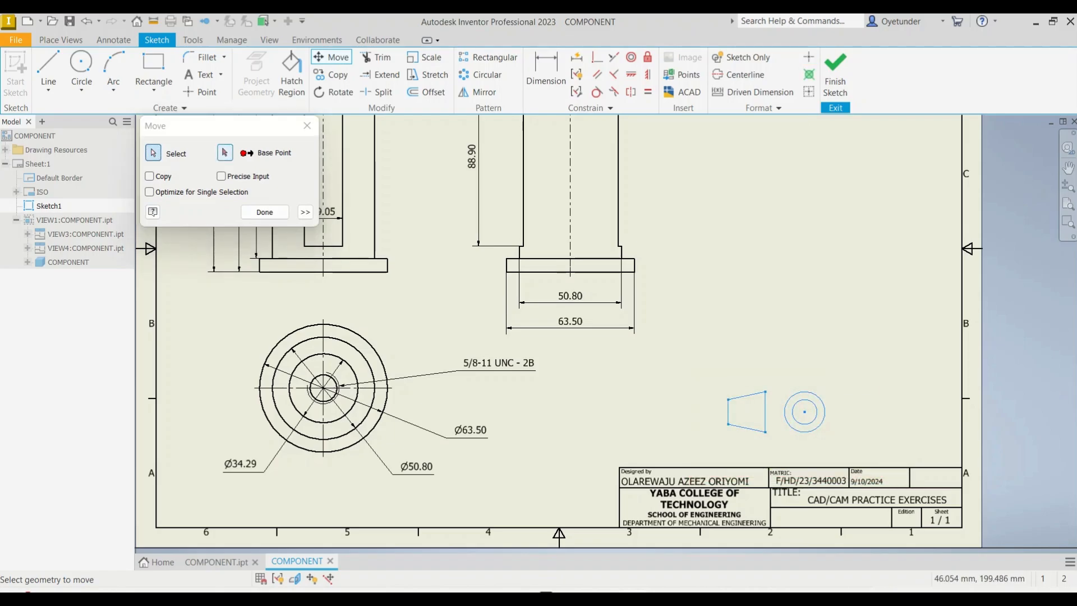
{"action": "left_click", "coordinate": [225, 152]}
{"action": "left_click", "coordinate": [804, 412]}
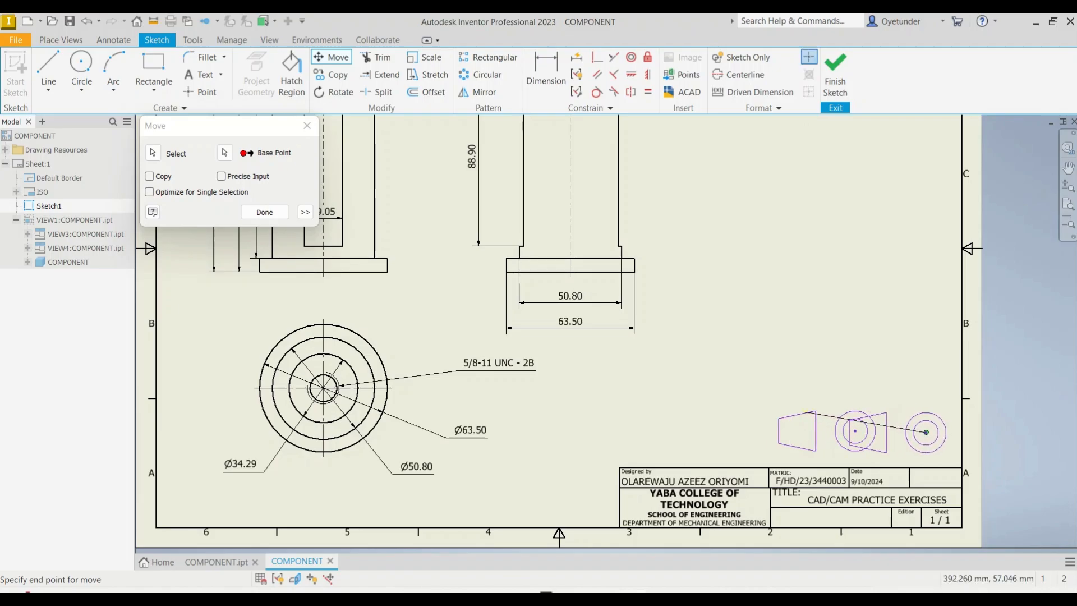
{"action": "left_click", "coordinate": [922, 432]}
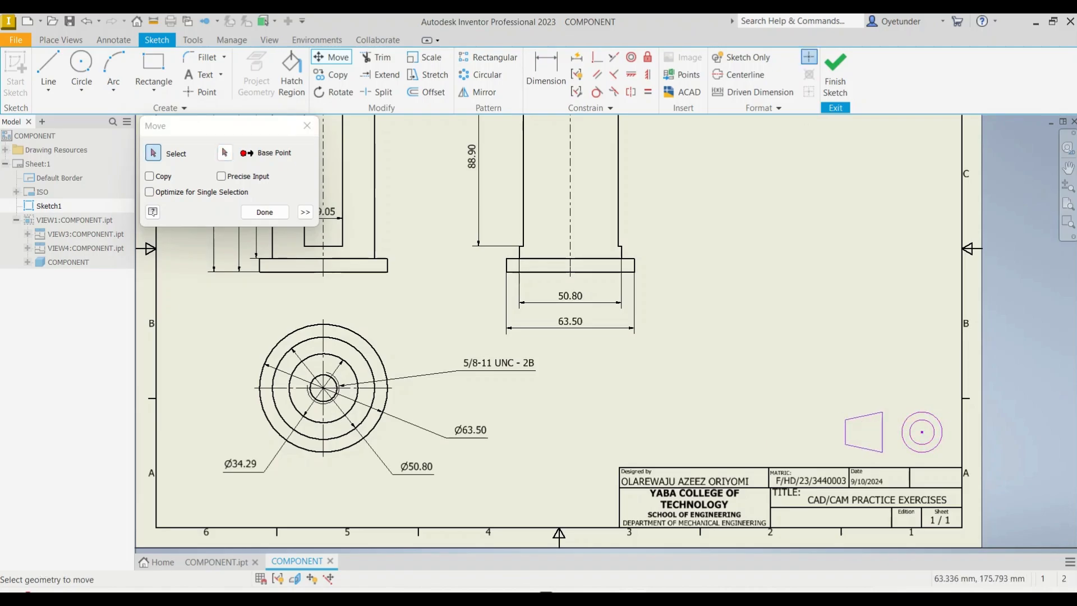
{"action": "left_click", "coordinate": [264, 212]}
{"action": "left_click", "coordinate": [834, 75]}
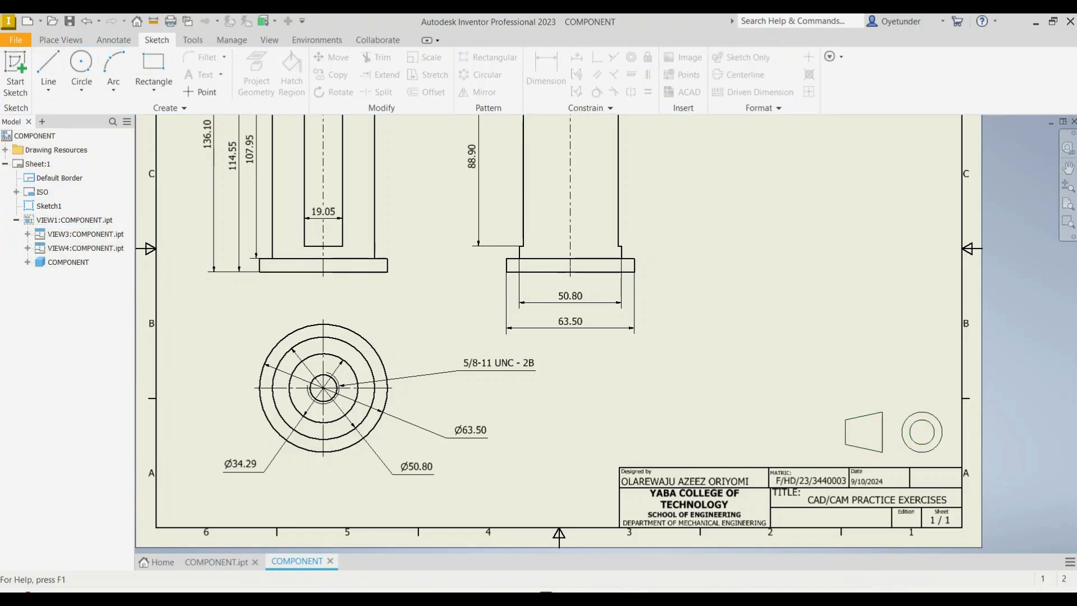
Step: Add a center mark to the symbol's outer circle and a horizontal centerline through the midpoints of the trapezoid's vertical sides
{"action": "left_click", "coordinate": [113, 40]}
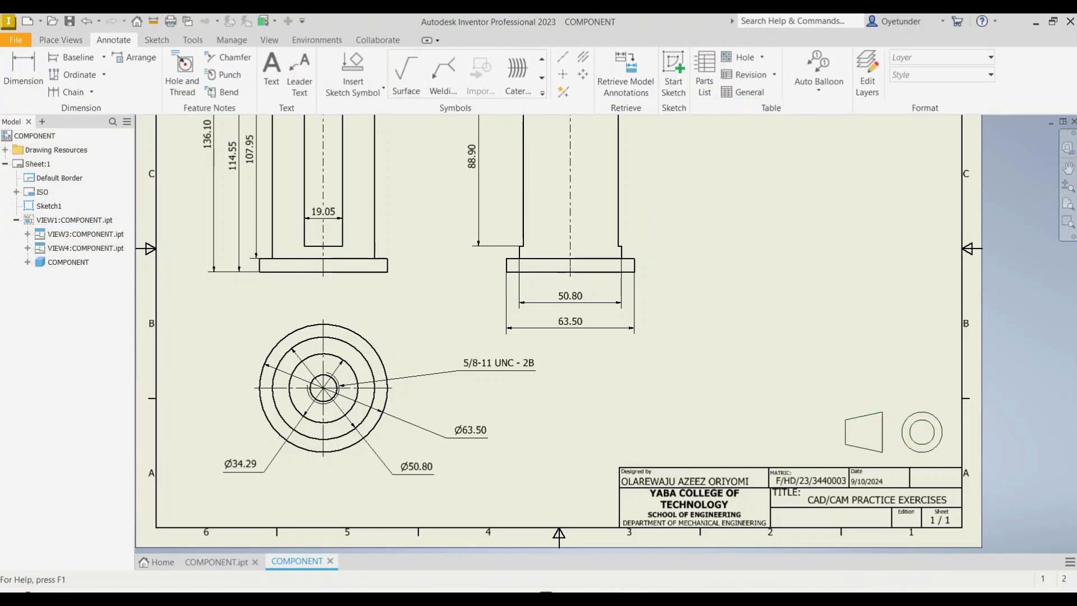
{"action": "left_click", "coordinate": [562, 74]}
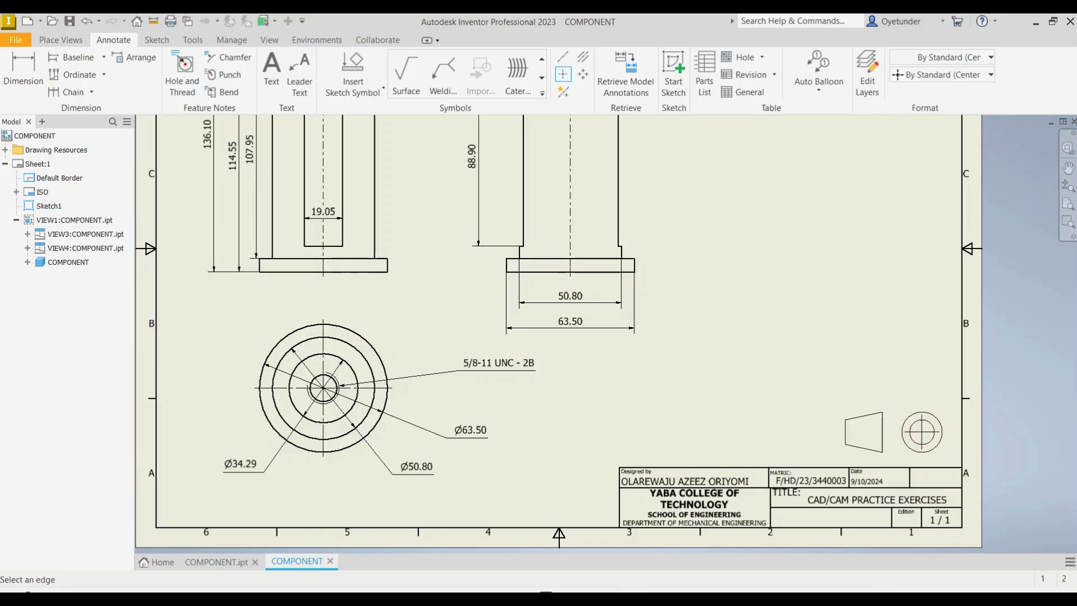
{"action": "left_click", "coordinate": [922, 451]}
{"action": "left_click", "coordinate": [562, 56]}
{"action": "left_click", "coordinate": [845, 431]}
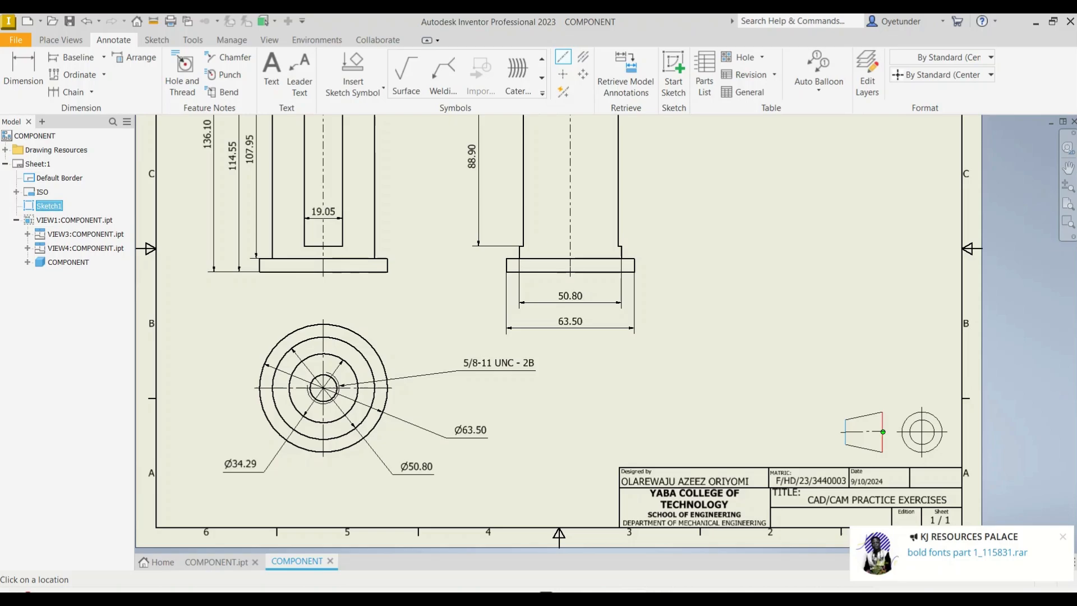
{"action": "left_click", "coordinate": [883, 432]}
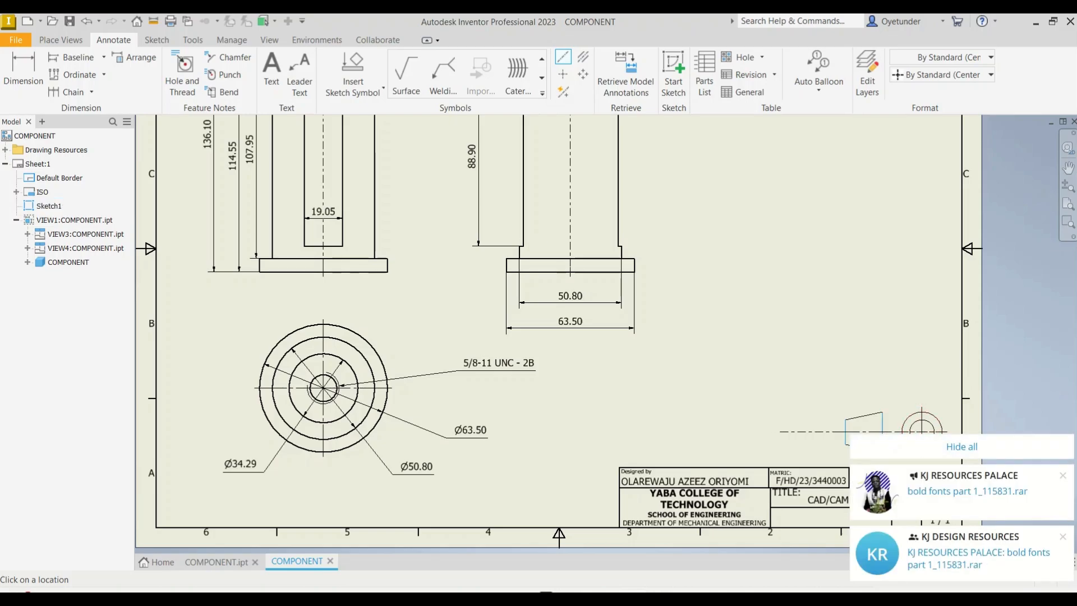
{"action": "left_click", "coordinate": [960, 446]}
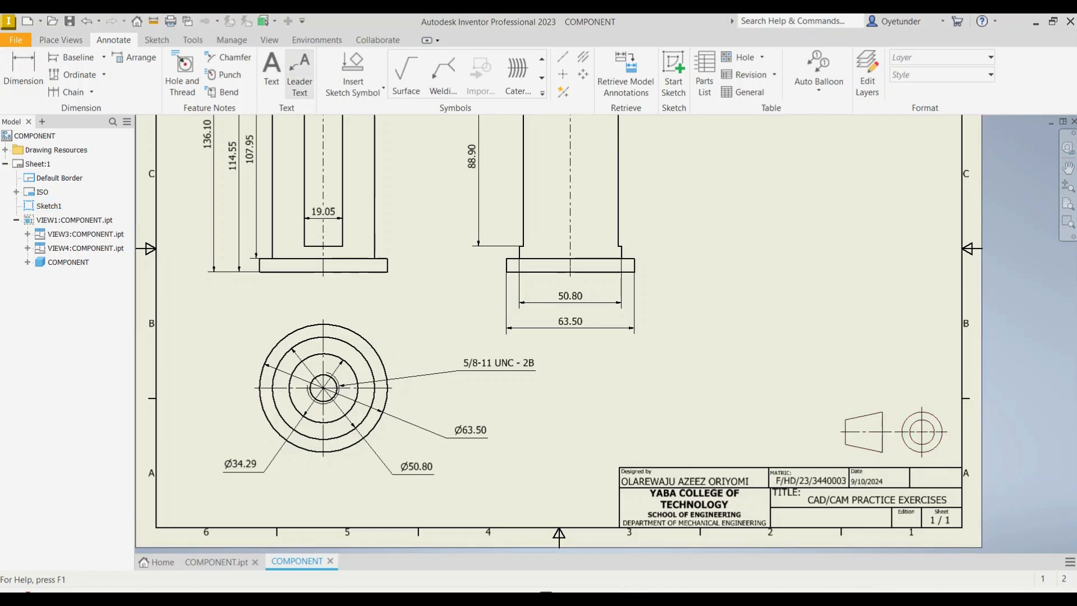
{"action": "left_click", "coordinate": [272, 73]}
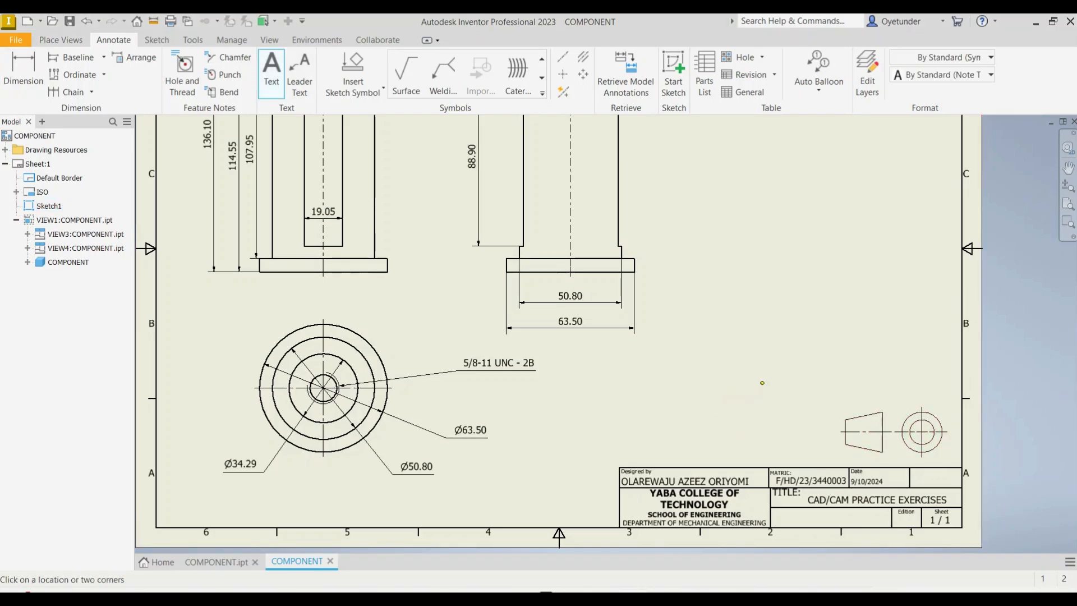
{"action": "left_click_drag", "start_coordinate": [760, 382], "coordinate": [909, 409]}
{"action": "key", "text": "Escape"}
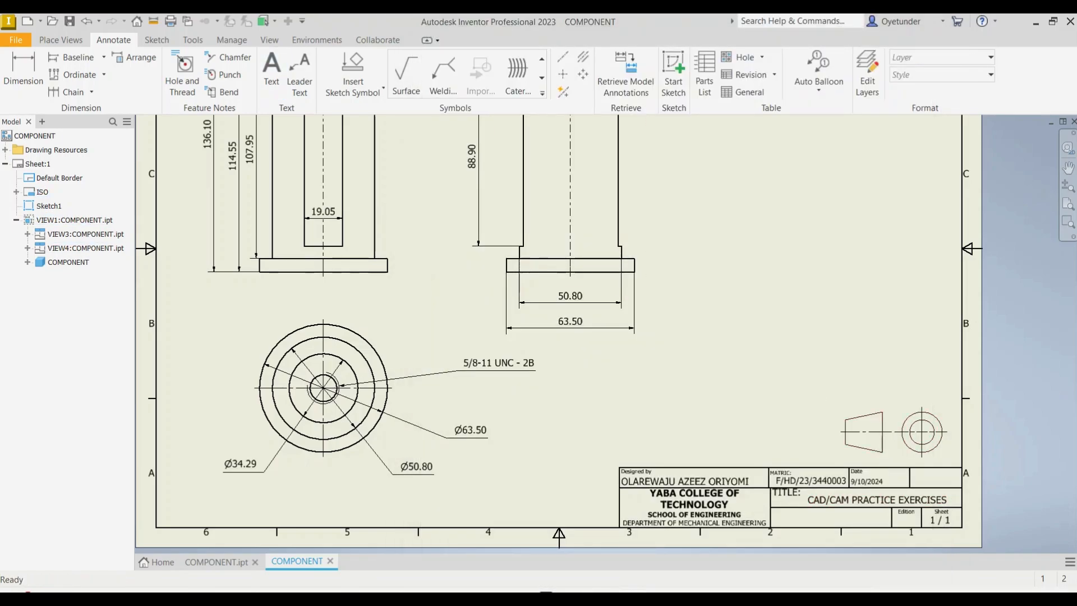
Step: Add the text note "PROJECTION:" in 3.50 mm Tahoma above the projection symbol
{"action": "left_click", "coordinate": [271, 73]}
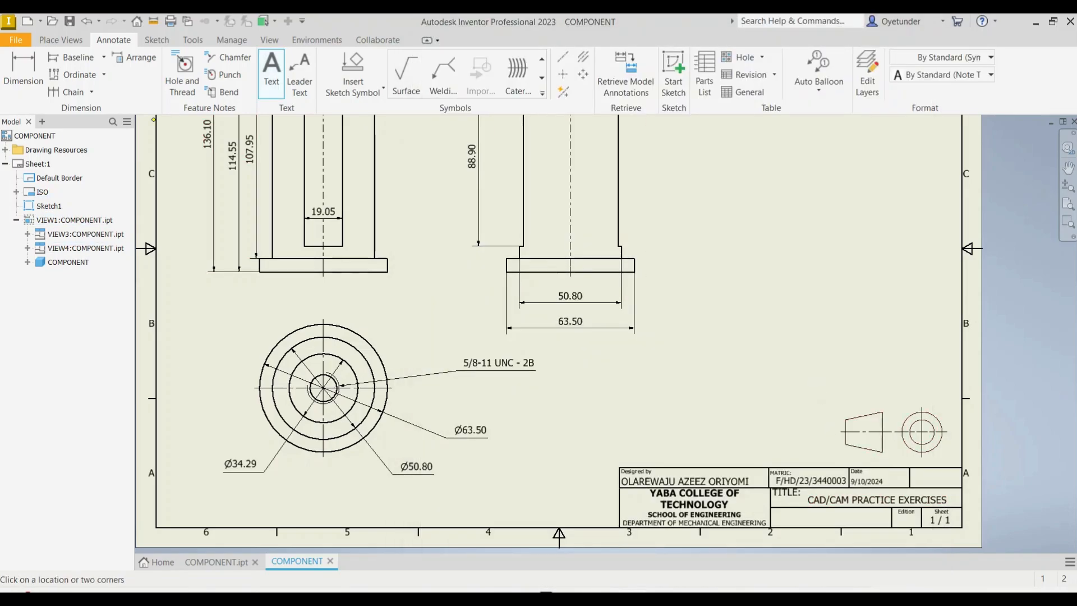
{"action": "left_click_drag", "start_coordinate": [802, 366], "coordinate": [918, 402]}
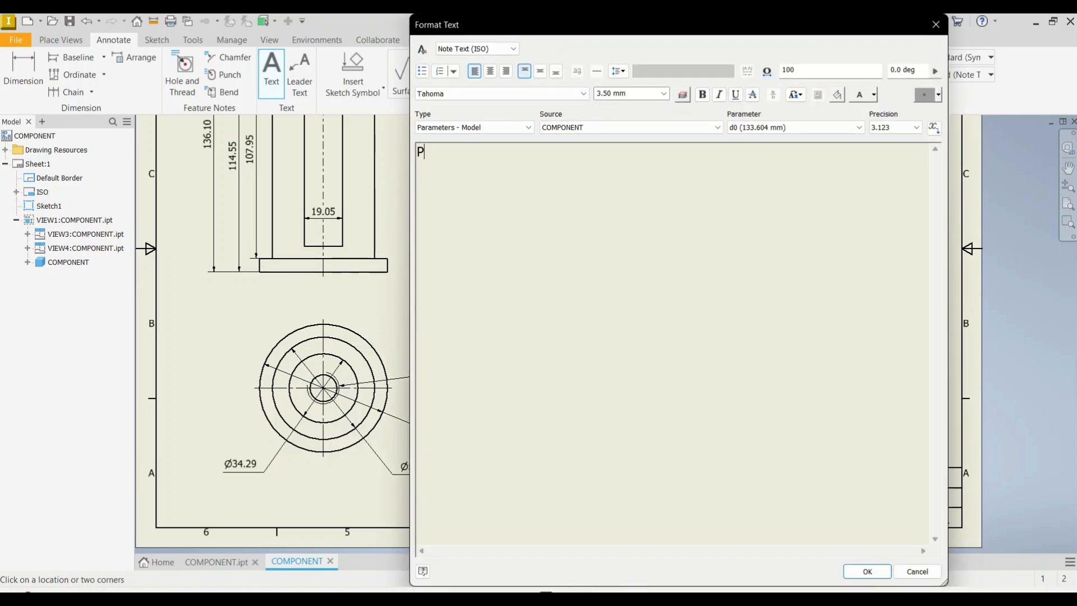
{"action": "type", "text": "PROJECTION:"}
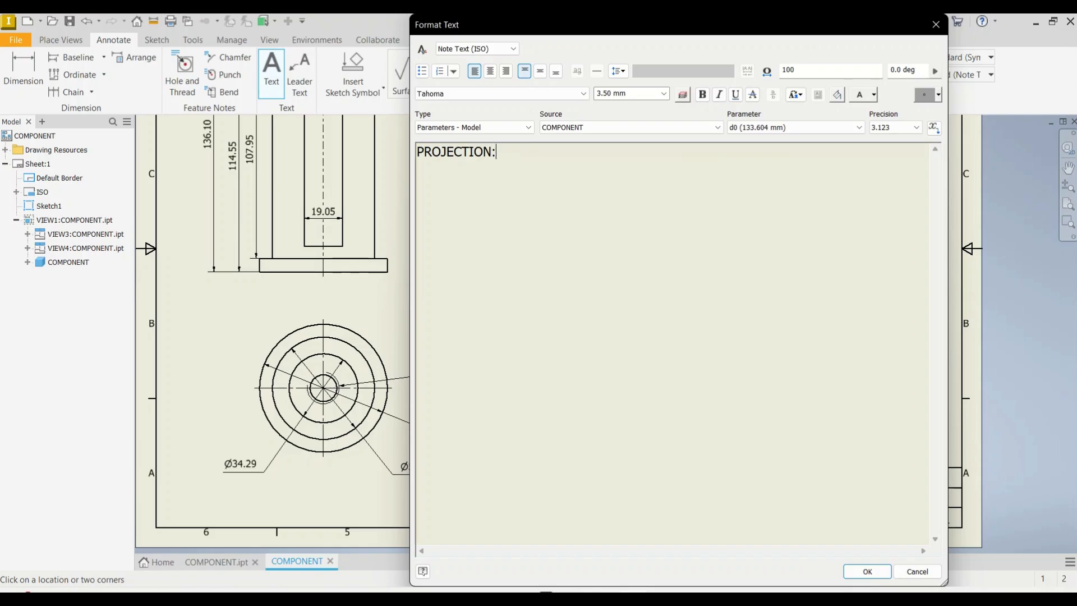
{"action": "left_click", "coordinate": [867, 571]}
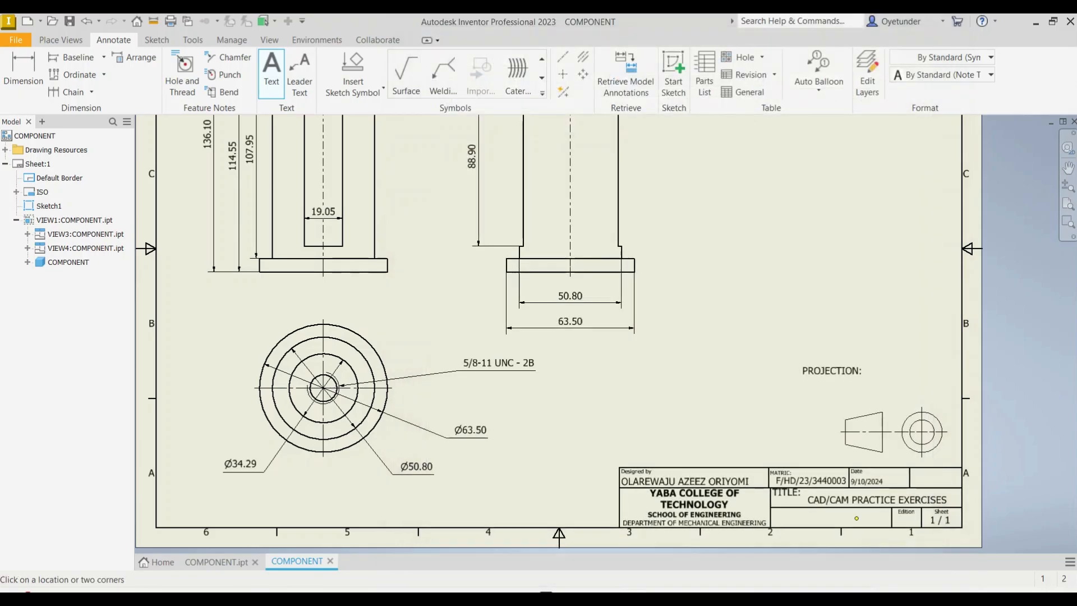
{"action": "key", "text": "Escape"}
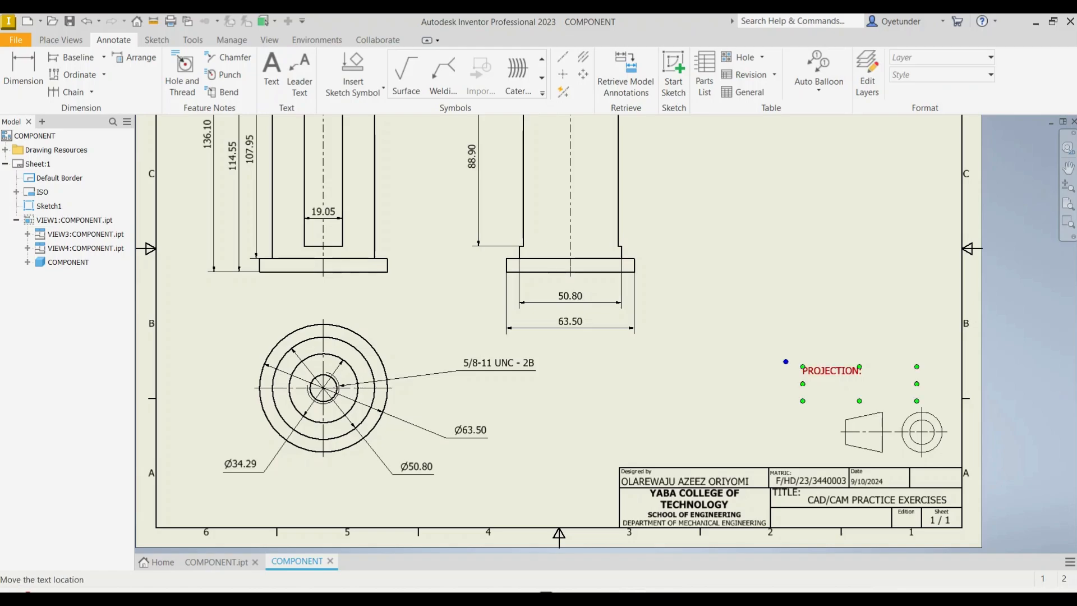
Step: Narrow the PROJECTION: note's text boundary to fit its text and position the note centrally just above the projection symbol
{"action": "left_click_drag", "start_coordinate": [831, 370], "coordinate": [830, 403]}
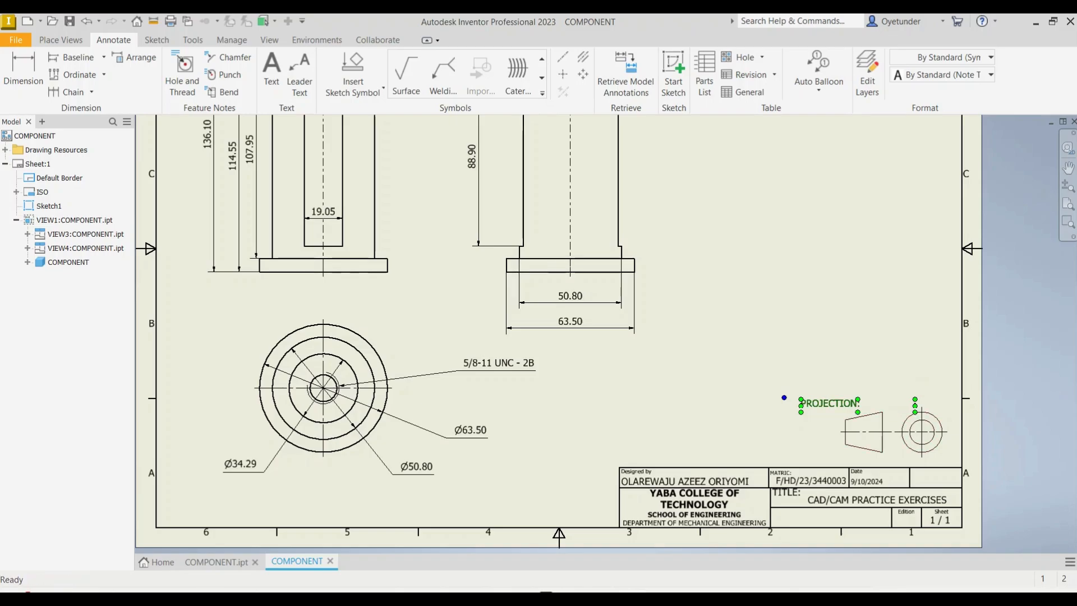
{"action": "left_click_drag", "start_coordinate": [915, 405], "coordinate": [865, 405]}
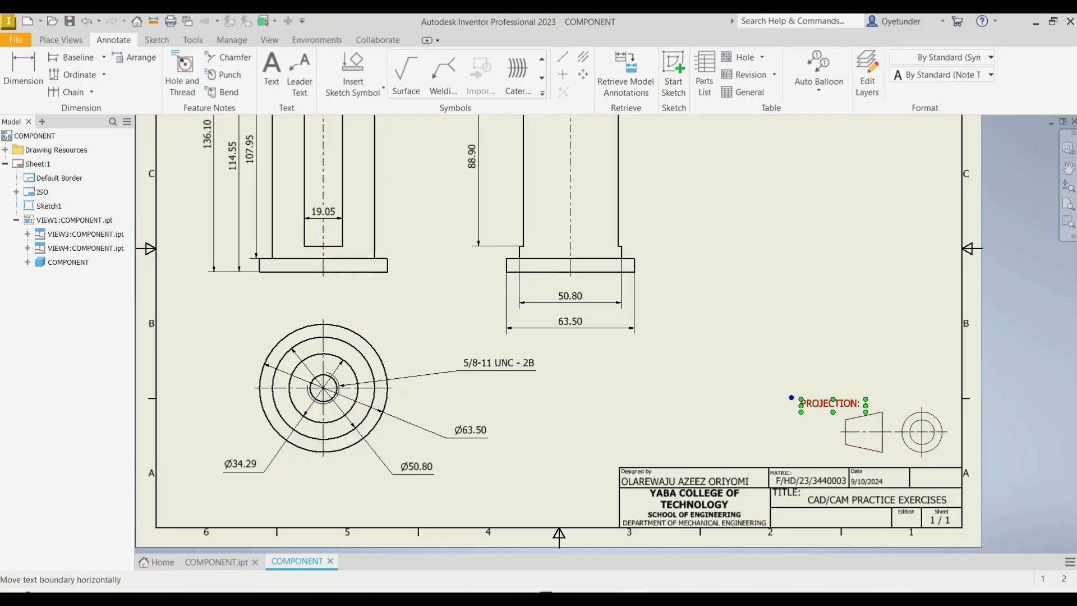
{"action": "key", "text": "Escape"}
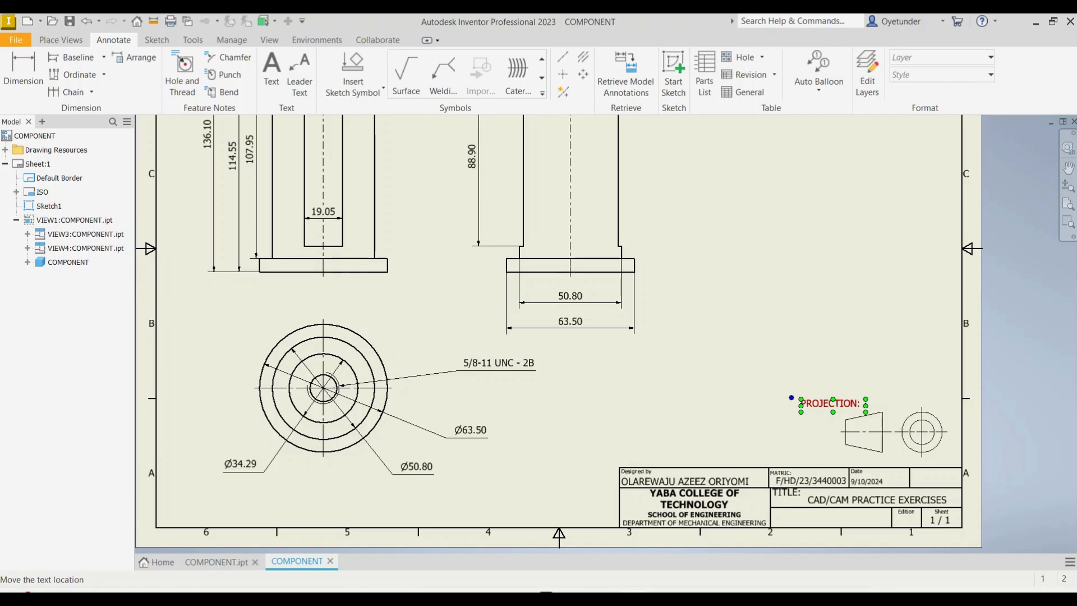
{"action": "left_click_drag", "start_coordinate": [830, 403], "coordinate": [890, 387]}
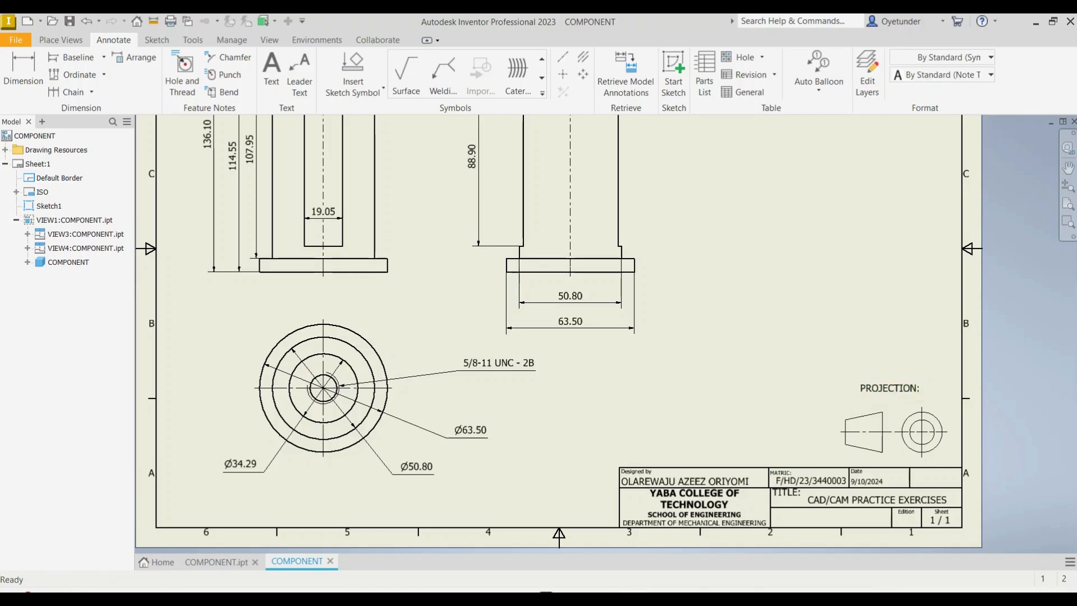
Step: Save the drawing as COMPONENT.idw and export it as COMPONENT.pdf with all sheets at 400 DPI
{"action": "key", "text": "ctrl+s"}
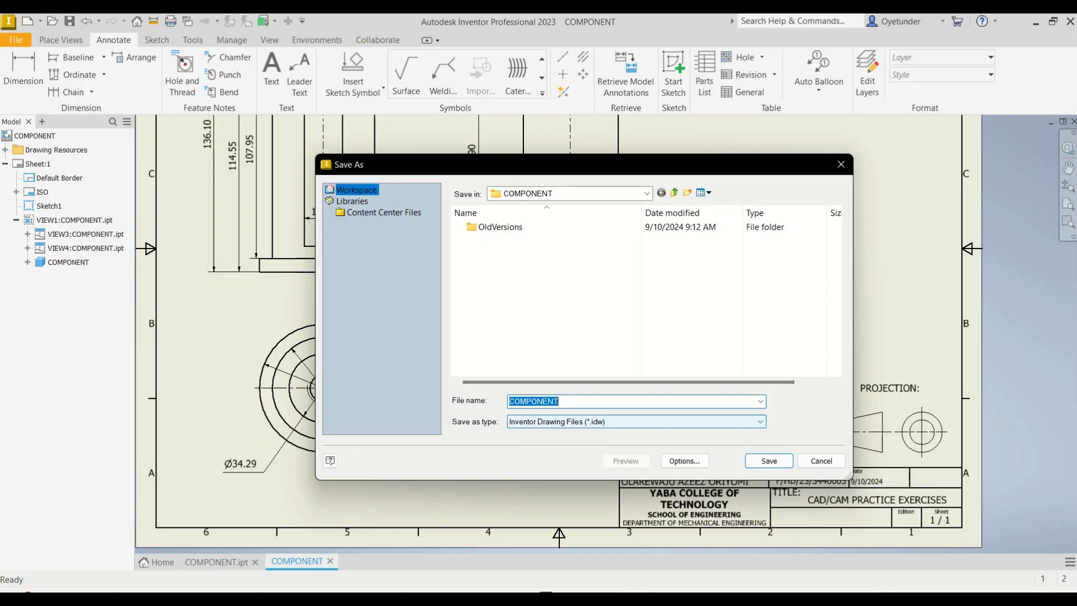
{"action": "left_click", "coordinate": [768, 460]}
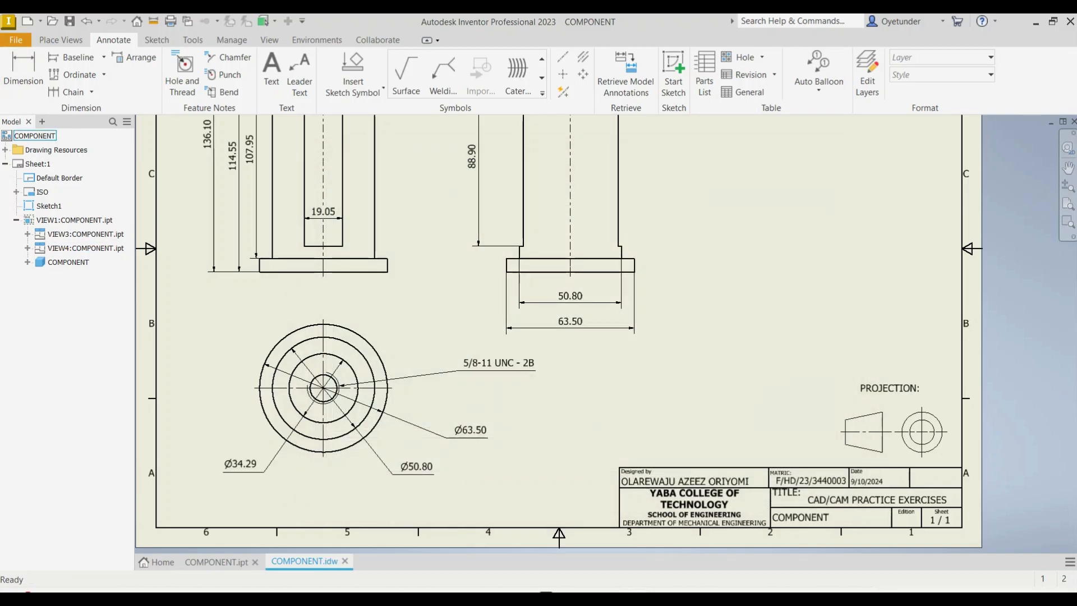
{"action": "left_click", "coordinate": [15, 39]}
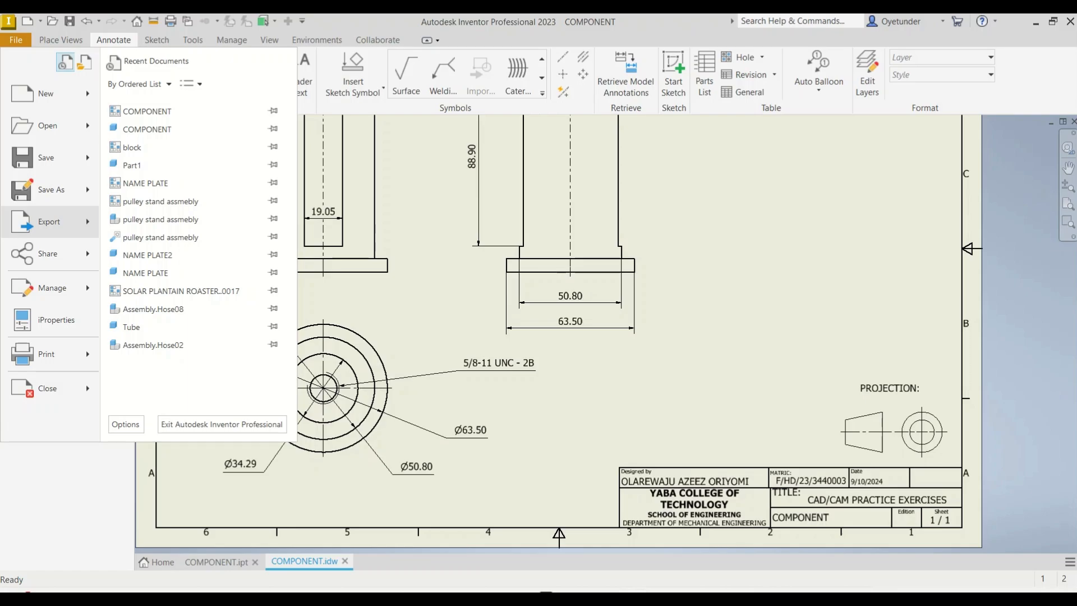
{"action": "mouse_move", "coordinate": [49, 221]}
{"action": "left_click", "coordinate": [178, 146]}
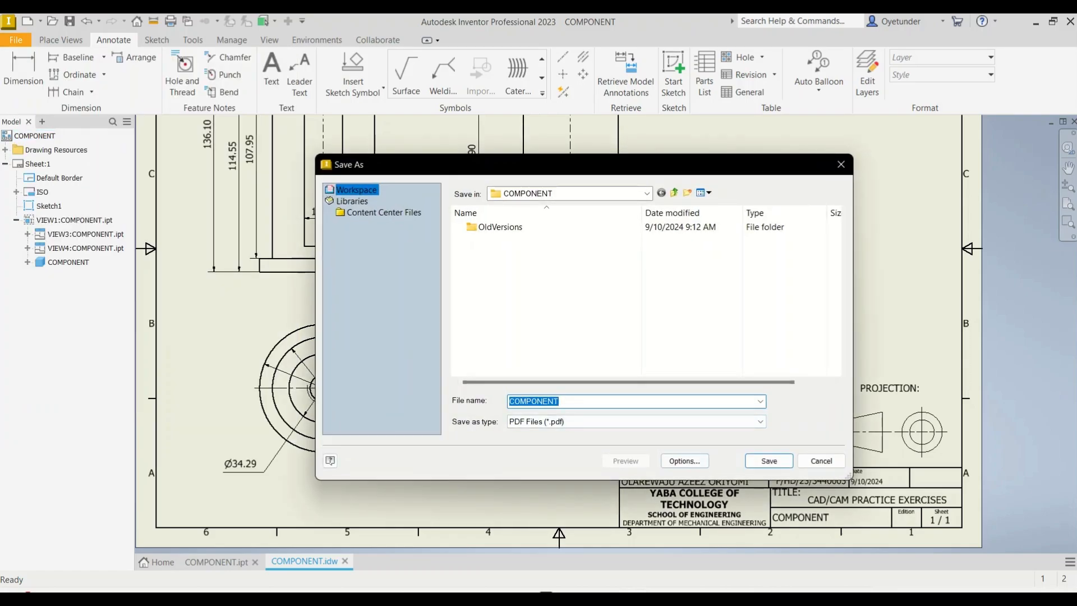
{"action": "left_click", "coordinate": [683, 461]}
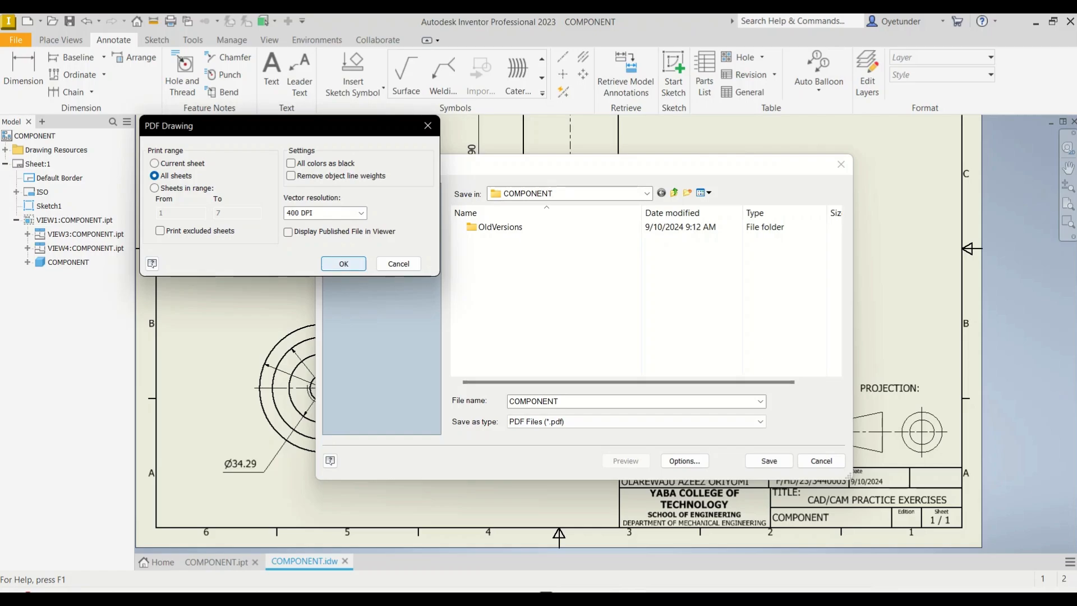
{"action": "left_click", "coordinate": [343, 264]}
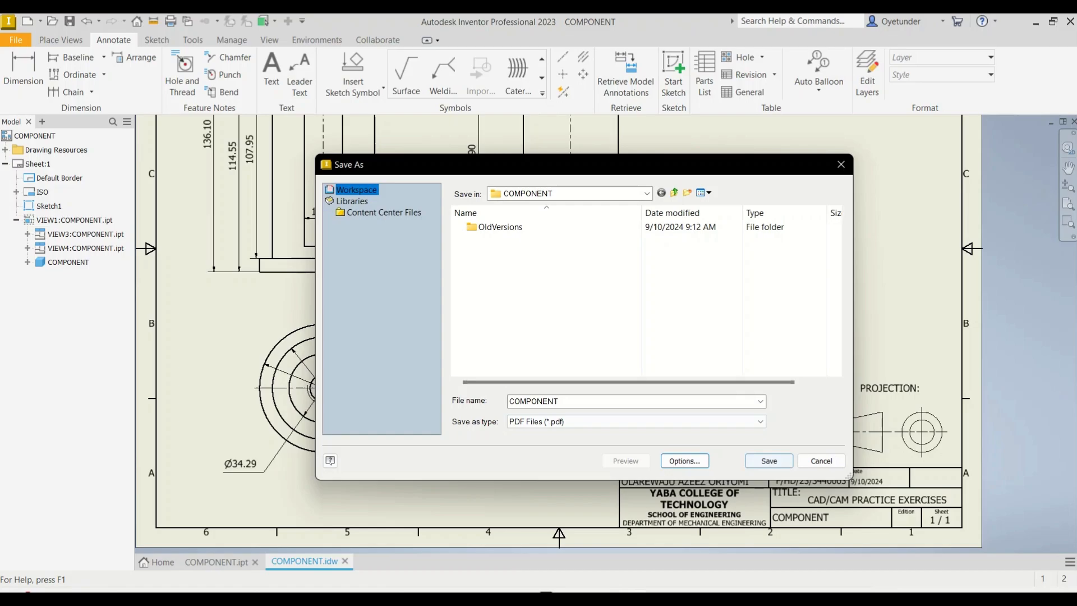
{"action": "left_click", "coordinate": [768, 460]}
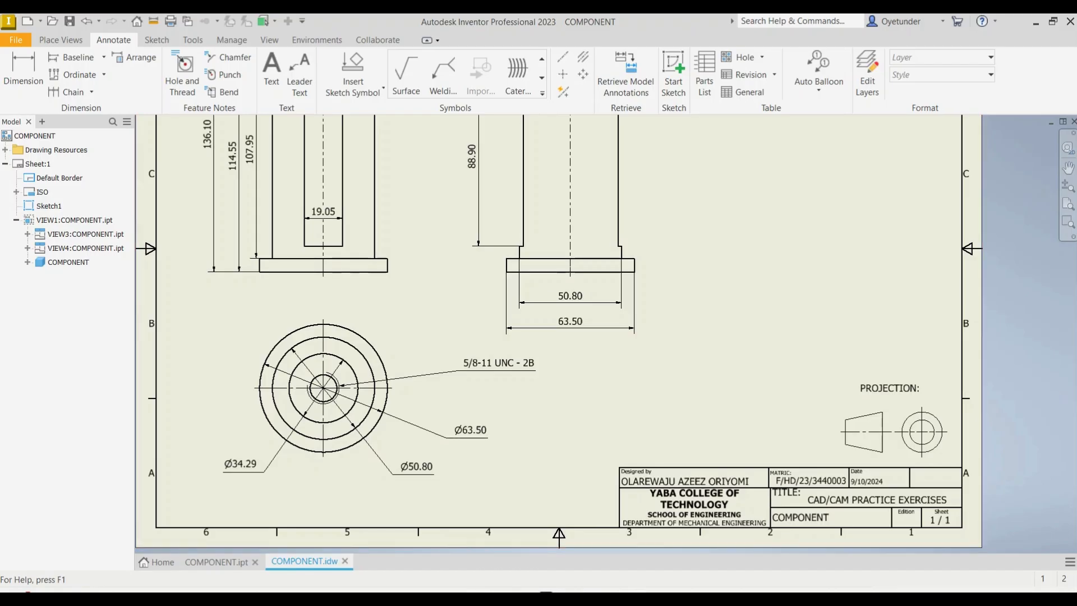
Step: Open the exported PDF from the INVENTOR CLASS > COMPONENT folder in Foxit PDF Editor and examine its views, dimensions and projection symbol
{"action": "left_click", "coordinate": [479, 530]}
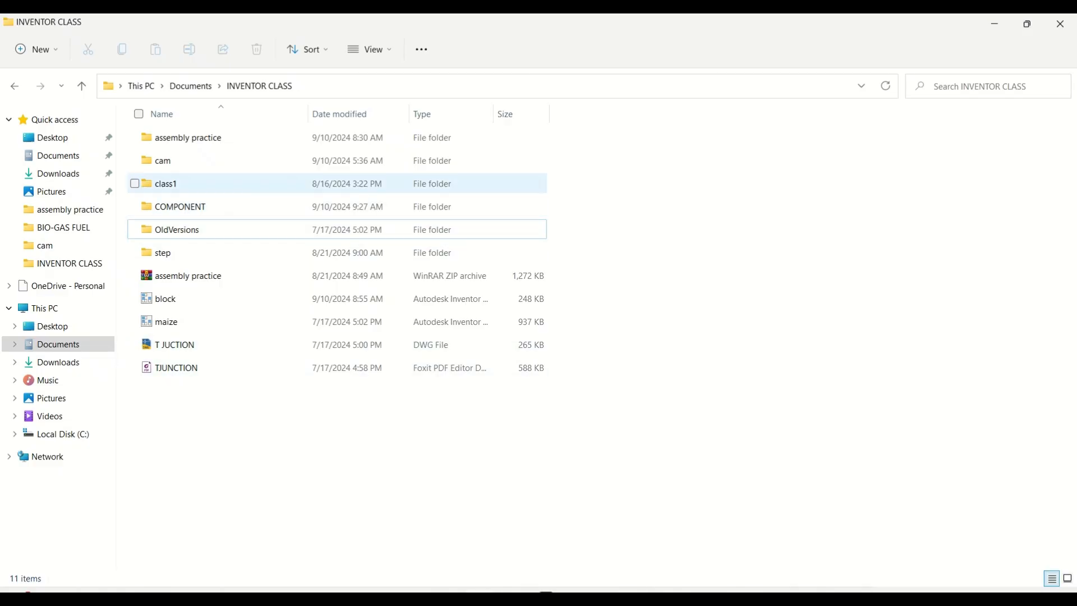
{"action": "double_click", "coordinate": [179, 206]}
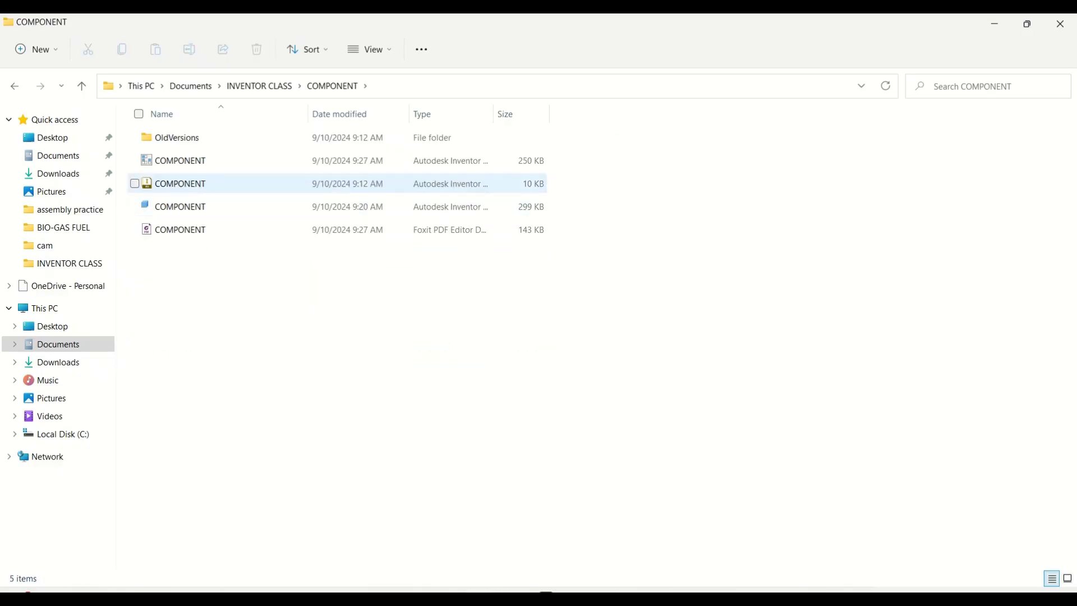
{"action": "left_click", "coordinate": [180, 229]}
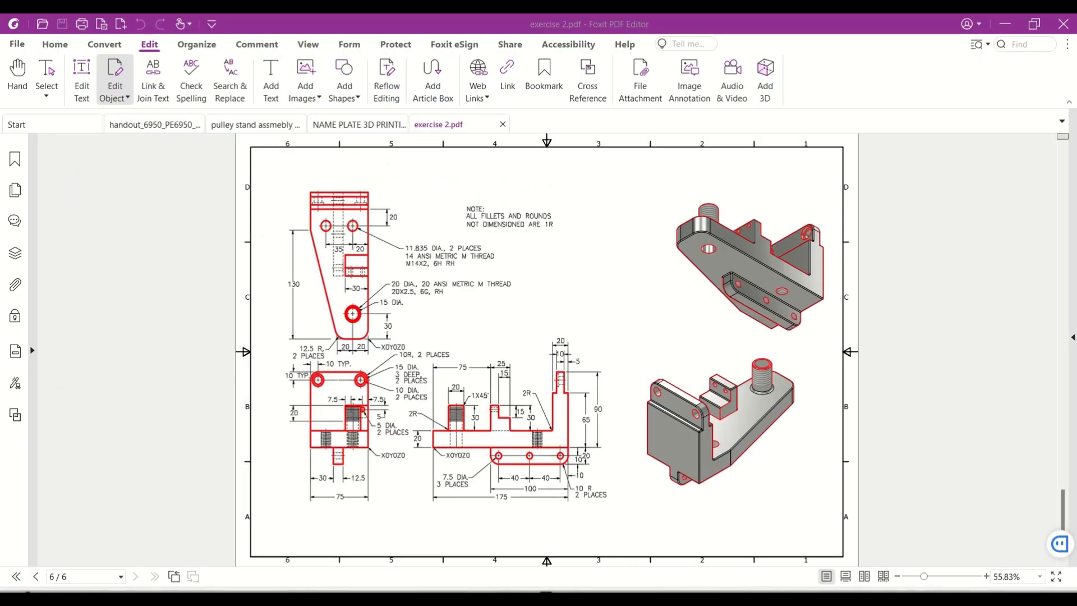
{"action": "scroll", "coordinate": [631, 352], "scroll_direction": "down", "scroll_amount": 5}
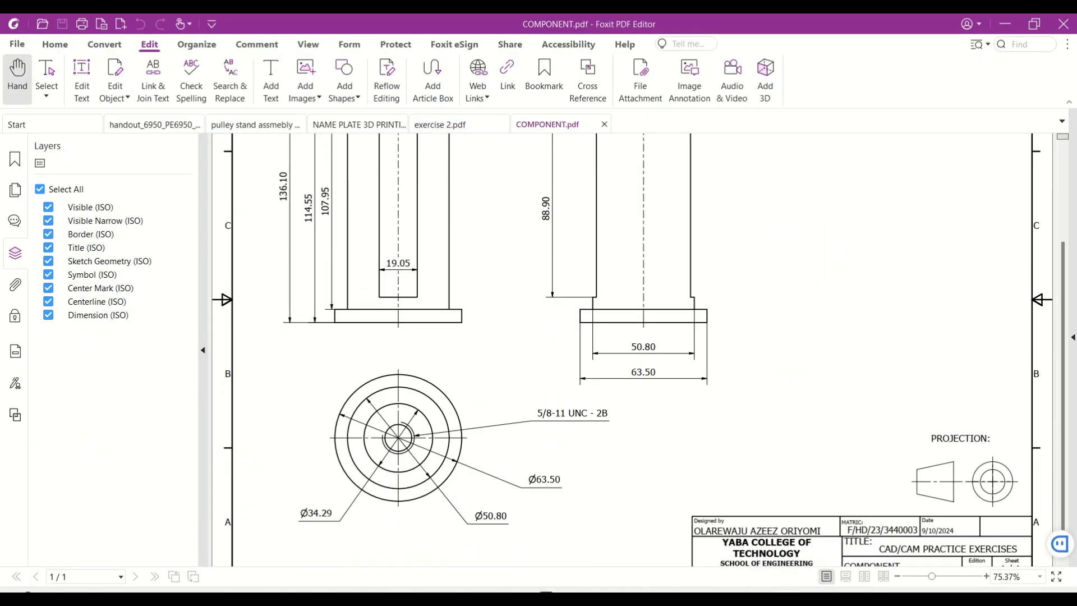
{"action": "scroll", "coordinate": [632, 352], "scroll_direction": "up", "scroll_amount": 5}
{"action": "scroll", "coordinate": [631, 352], "scroll_direction": "down", "scroll_amount": 4}
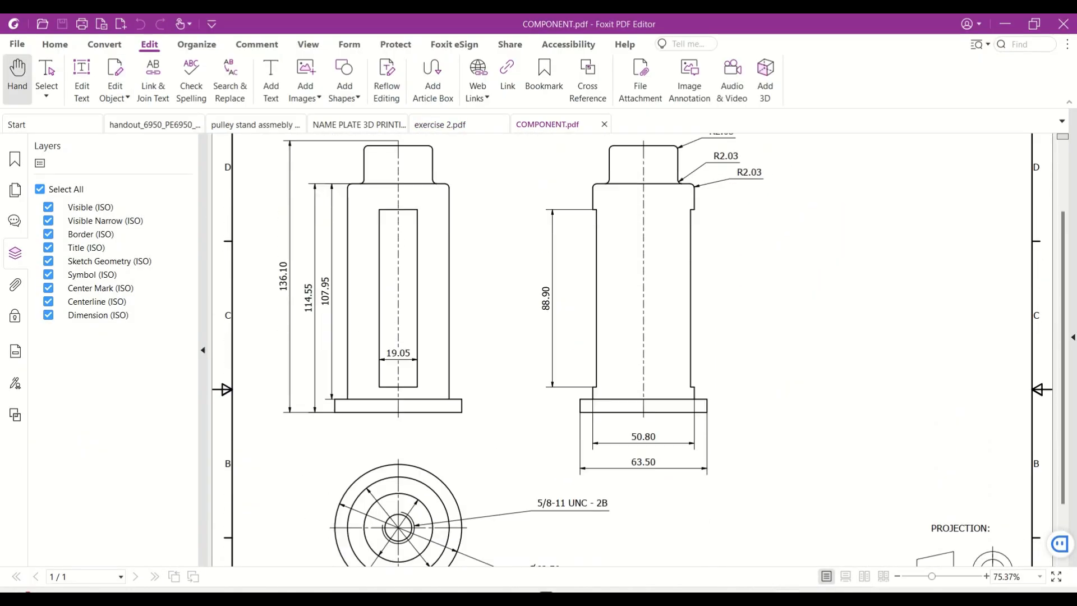
{"action": "scroll", "coordinate": [632, 351], "scroll_direction": "up", "scroll_amount": 1}
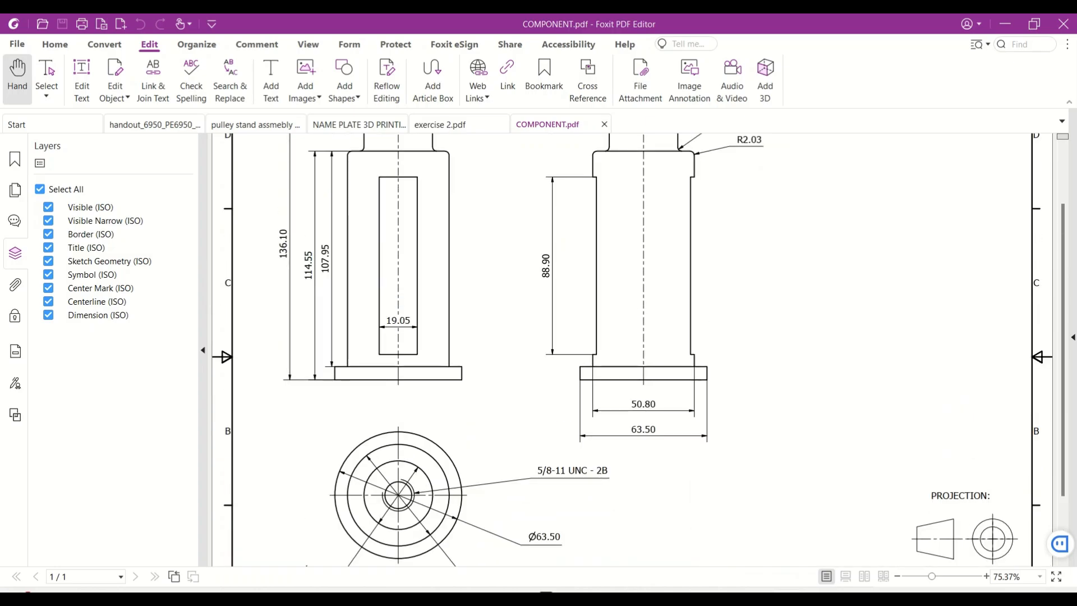
Step: Back in the Inventor drawing, place a shaded isometric base view of the component at 1:1 scale to the right of the side view
{"action": "mouse_move", "coordinate": [632, 591]}
{"action": "left_click", "coordinate": [632, 538]}
{"action": "scroll", "coordinate": [624, 376], "scroll_direction": "down", "scroll_amount": 5}
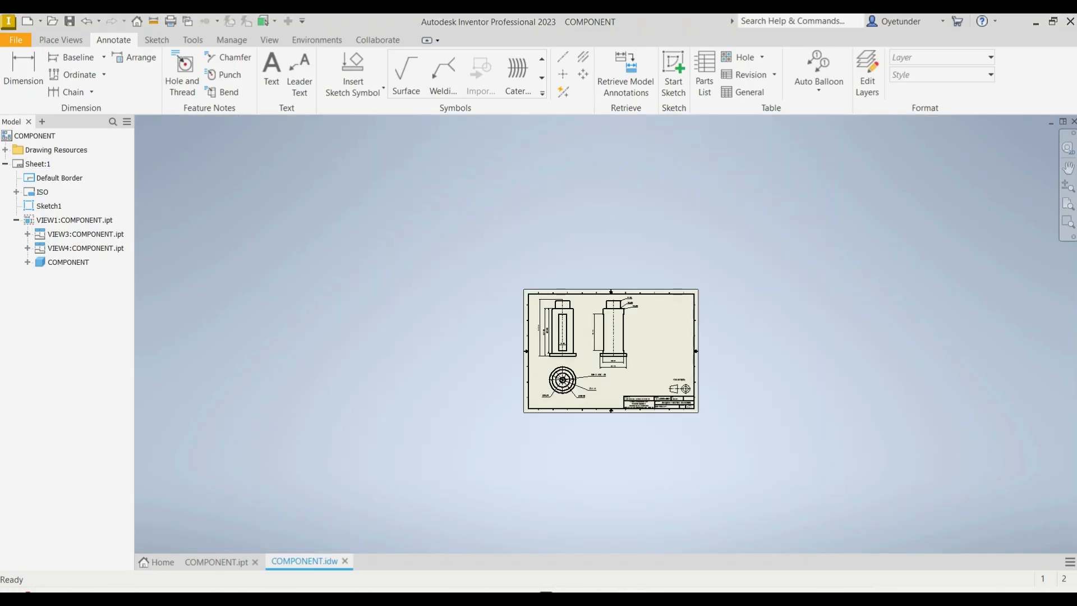
{"action": "scroll", "coordinate": [624, 376], "scroll_direction": "up", "scroll_amount": 2}
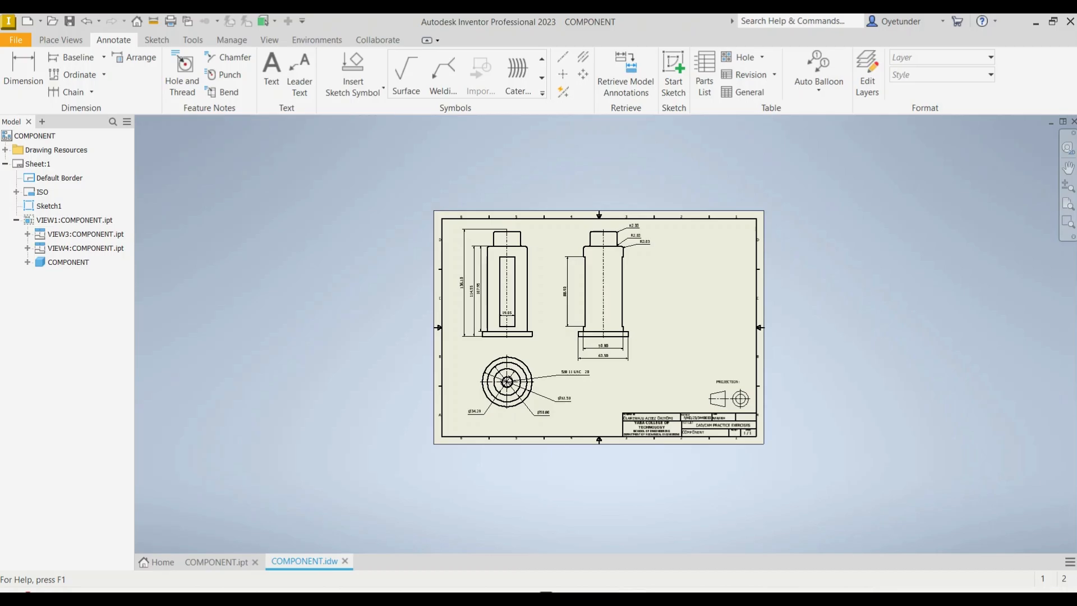
{"action": "left_click", "coordinate": [60, 40]}
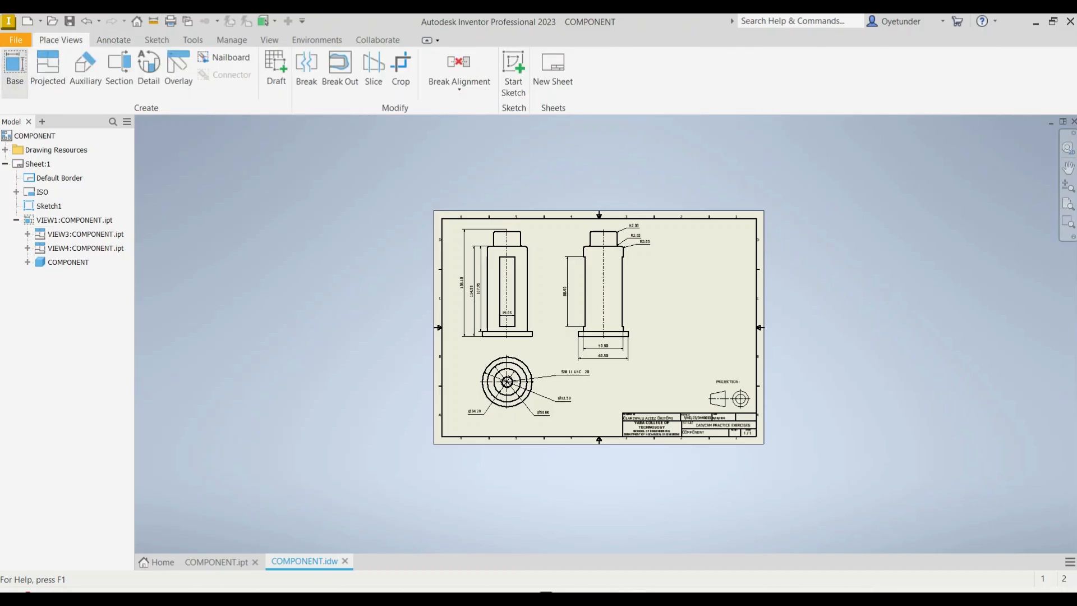
{"action": "left_click", "coordinate": [15, 70]}
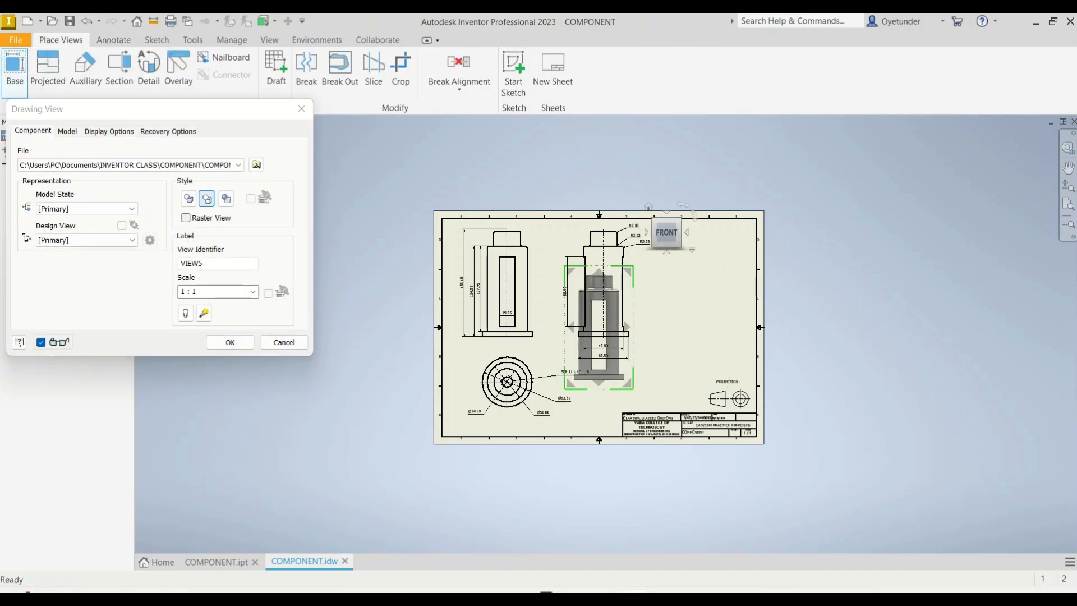
{"action": "left_click", "coordinate": [678, 220]}
{"action": "left_click", "coordinate": [226, 198]}
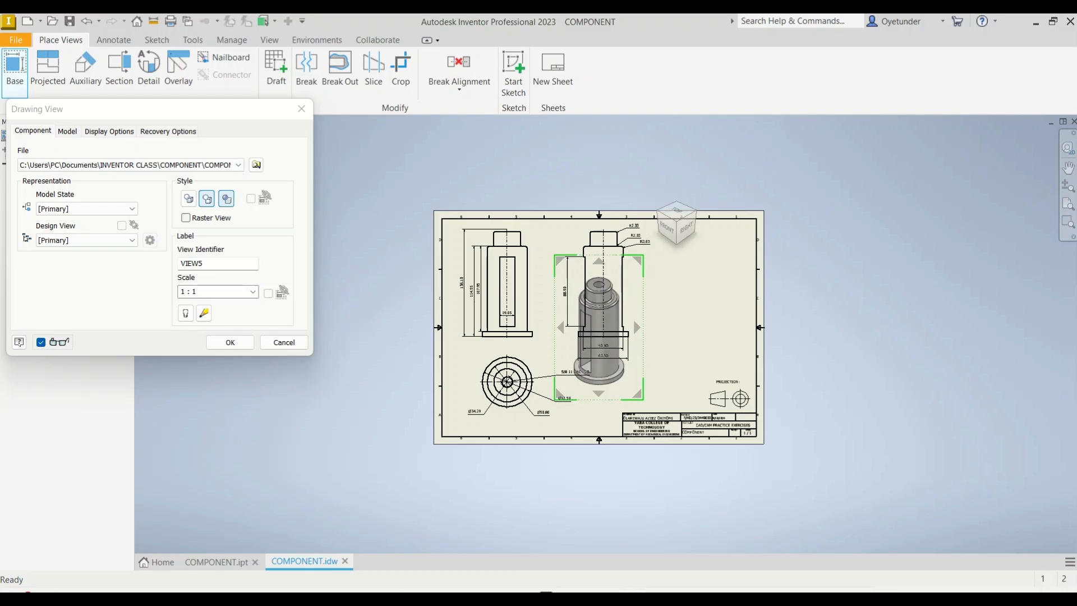
{"action": "left_click_drag", "start_coordinate": [633, 317], "coordinate": [736, 274]}
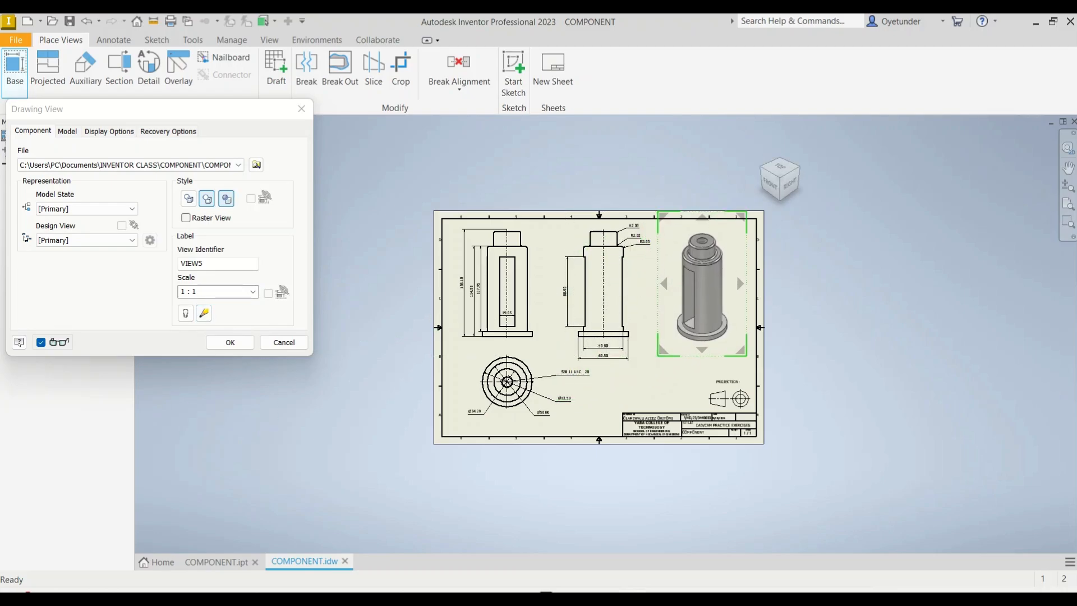
{"action": "key", "text": "Return"}
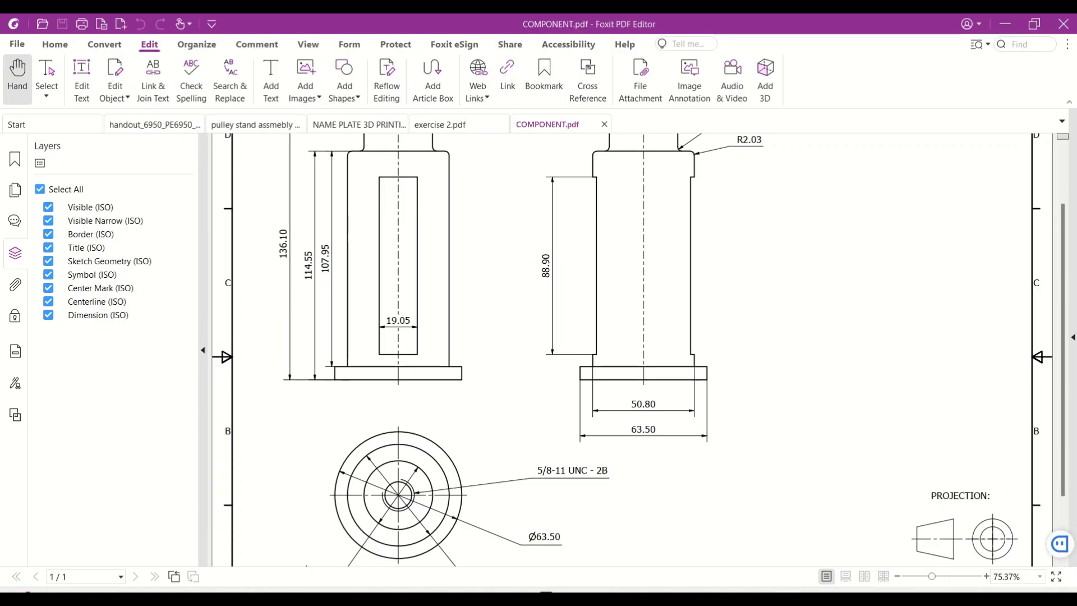
Step: Close the outdated COMPONENT.pdf in Foxit PDF Editor and re-export the Inventor drawing as COMPONENT.pdf, overwriting the existing file
{"action": "key", "text": "ctrl+w"}
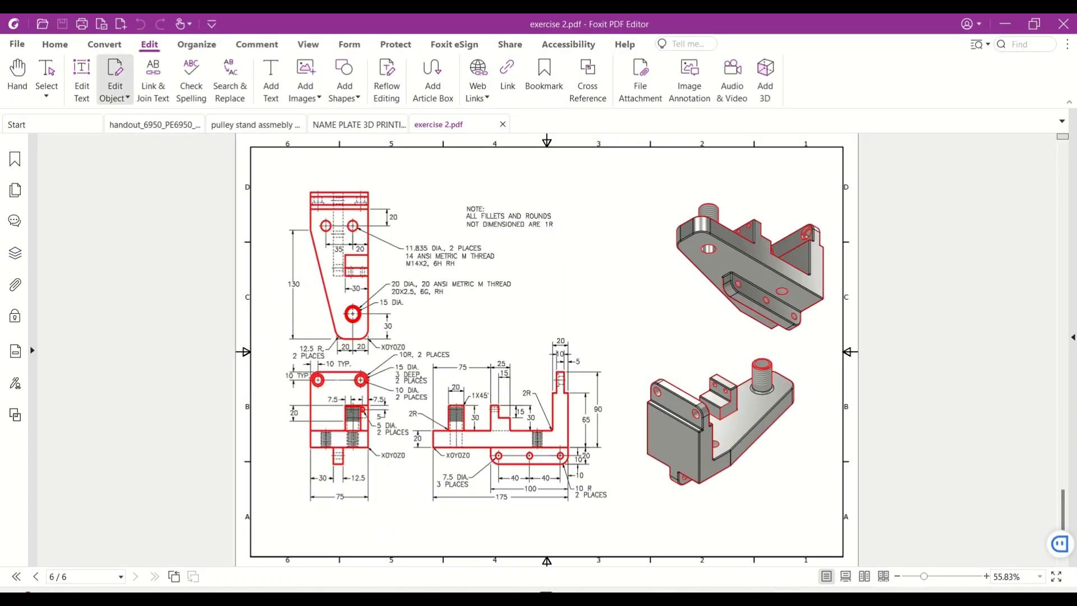
{"action": "left_click", "coordinate": [633, 598]}
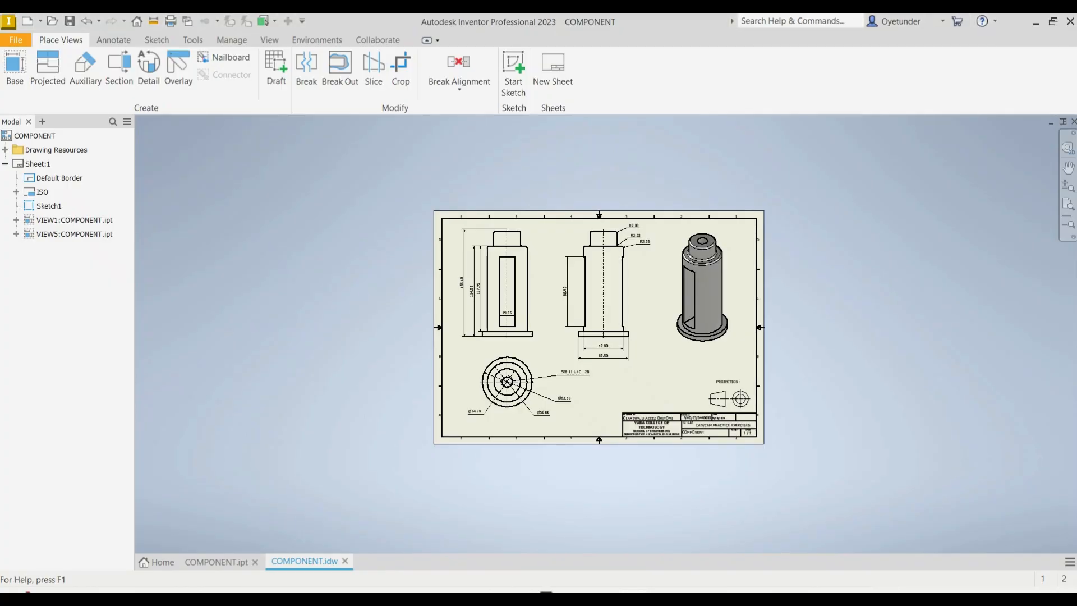
{"action": "left_click", "coordinate": [16, 39]}
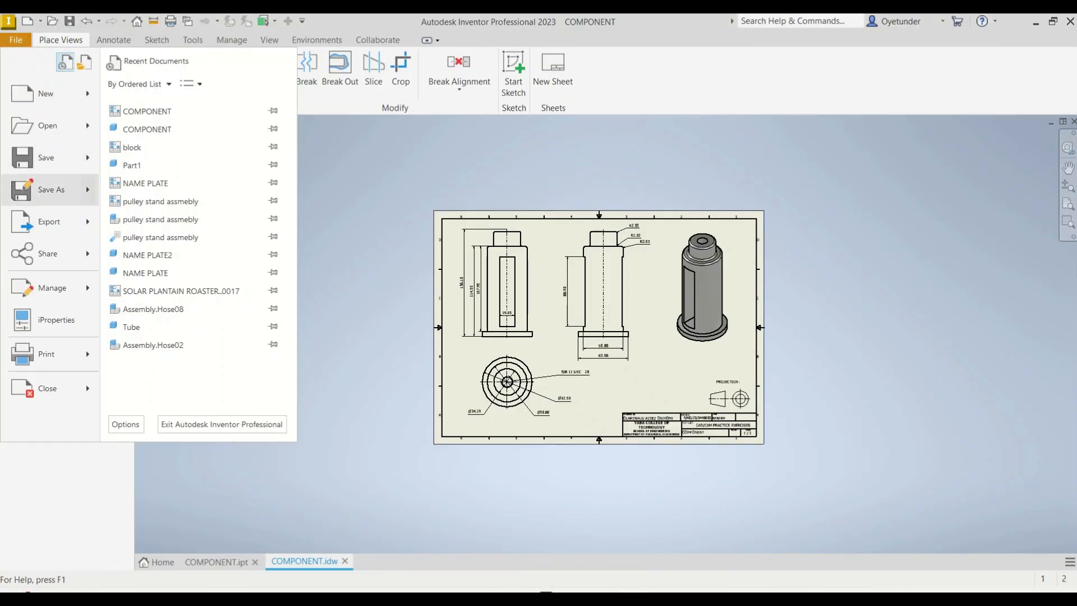
{"action": "mouse_move", "coordinate": [49, 221]}
{"action": "left_click", "coordinate": [143, 142]}
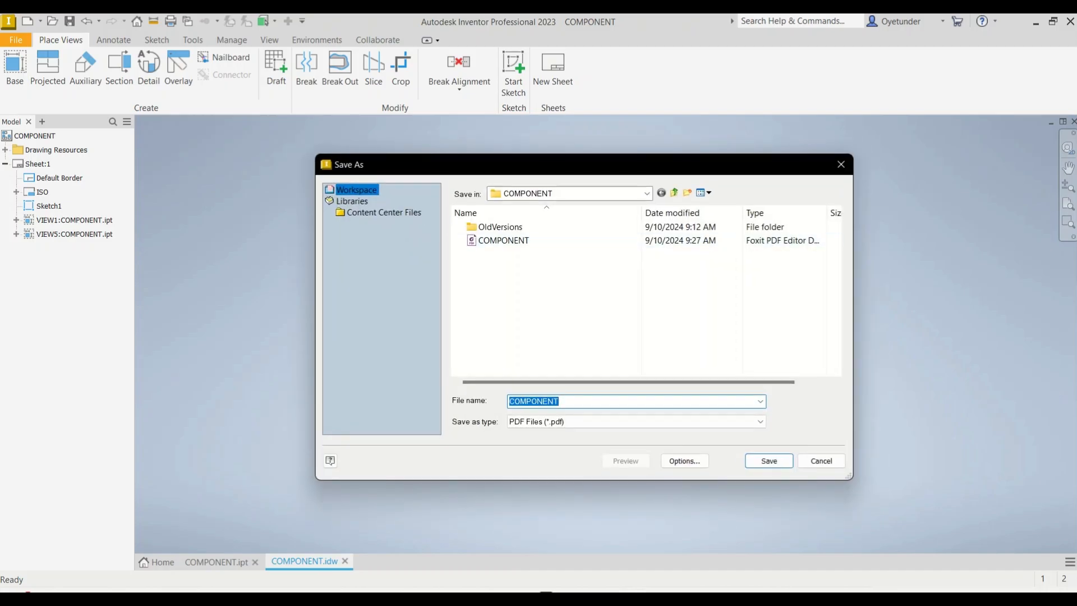
{"action": "key", "text": "Return"}
{"action": "key", "text": "Left"}
{"action": "key", "text": "Return"}
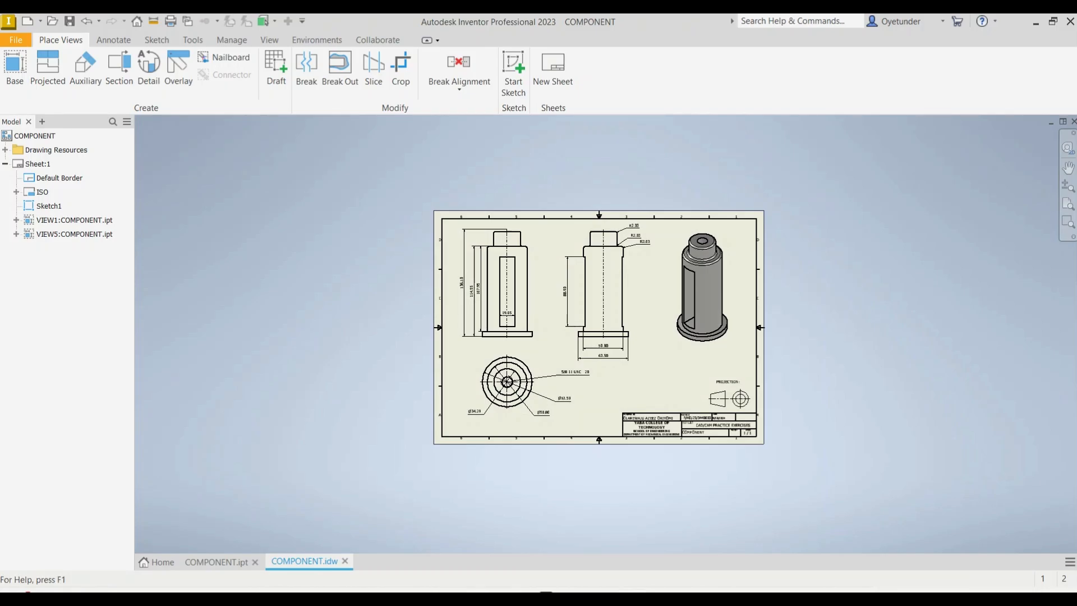
Step: Switch to the re-exported COMPONENT.pdf in Foxit PDF Editor and examine its dimensioned views, shaded isometric view and projection symbol
{"action": "key", "text": "alt+Tab"}
{"action": "key", "text": "Return"}
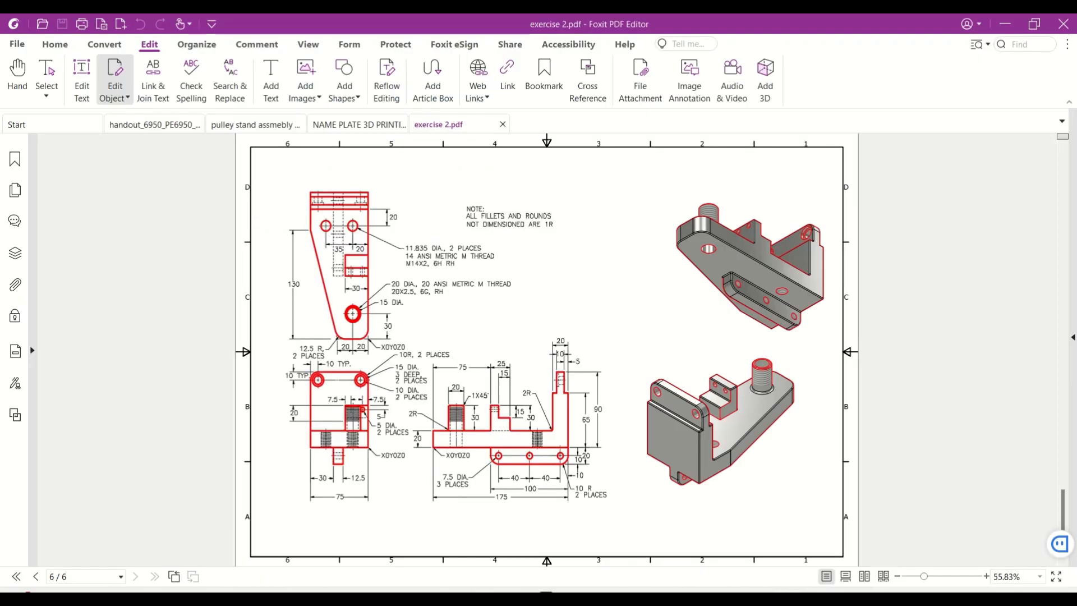
{"action": "scroll", "coordinate": [632, 349], "scroll_direction": "up", "scroll_amount": 2}
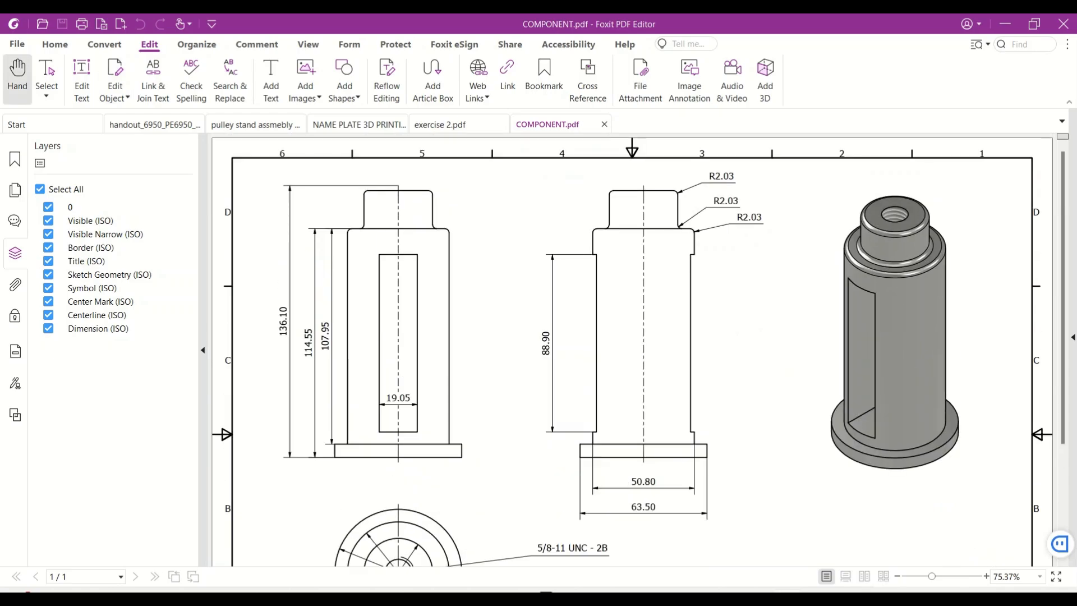
{"action": "scroll", "coordinate": [632, 349], "scroll_direction": "down", "scroll_amount": 4}
{"action": "scroll", "coordinate": [631, 350], "scroll_direction": "up", "scroll_amount": 2}
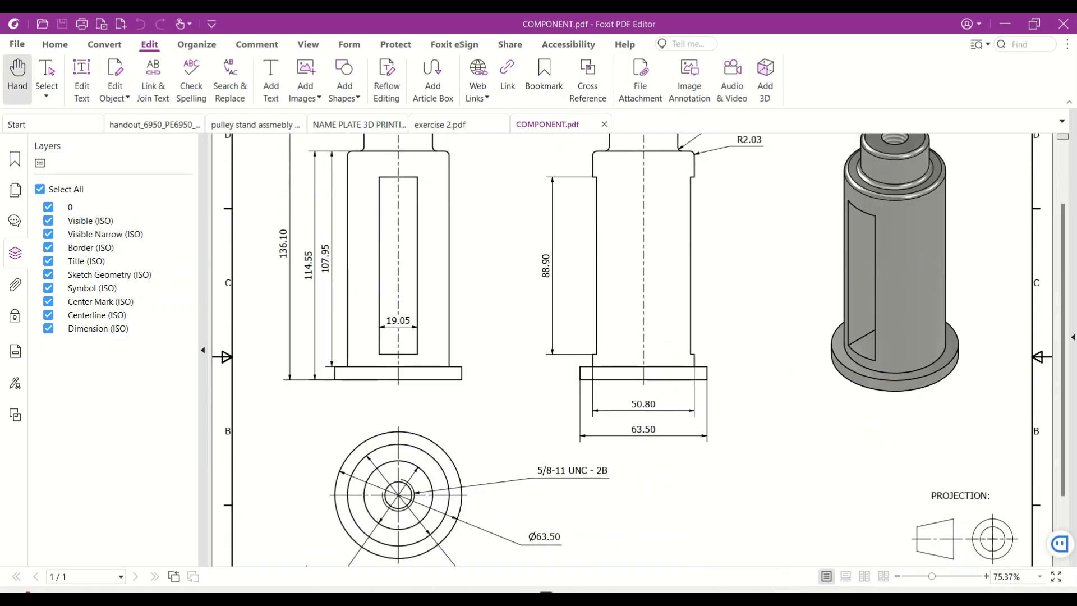
{"action": "left_click", "coordinate": [883, 591]}
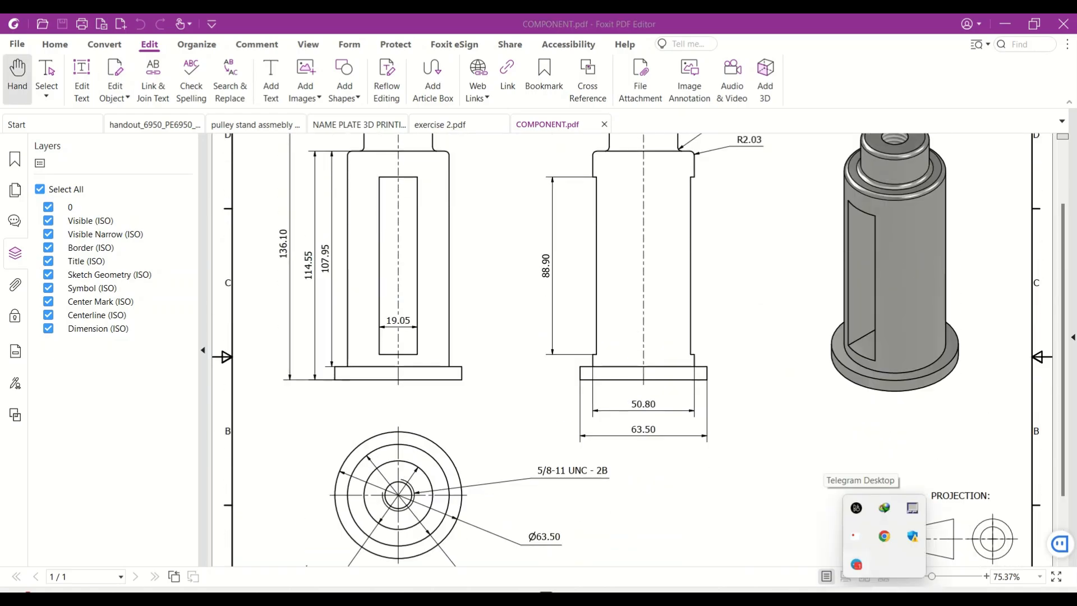
{"action": "left_click", "coordinate": [856, 536]}
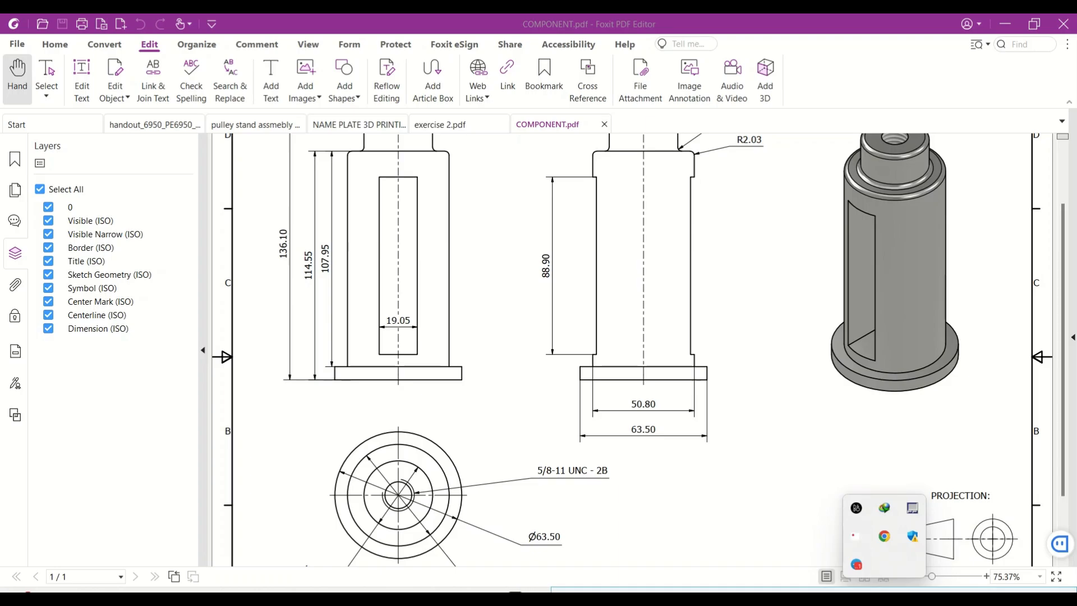